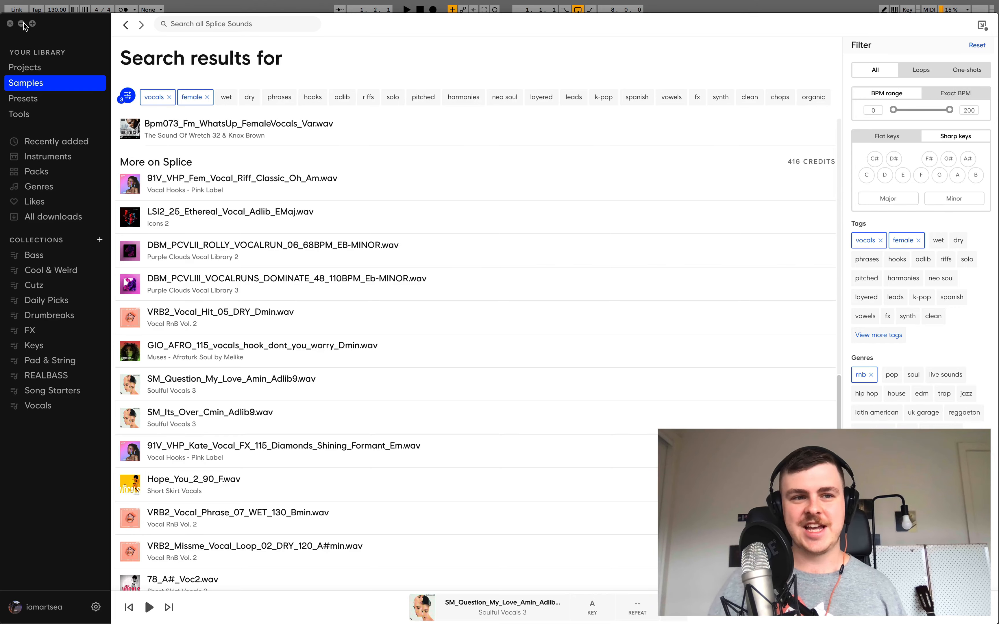
# Step: Browse the filtered female R&B vocal results and preview samples including 91V_VHP_Fem_Vocal_Riff_Classic_Oh_Am.wav and VRB2_Vocal_Hit_05_DRY_Dmin.wav
pyautogui.scroll(-10, 344, 237)
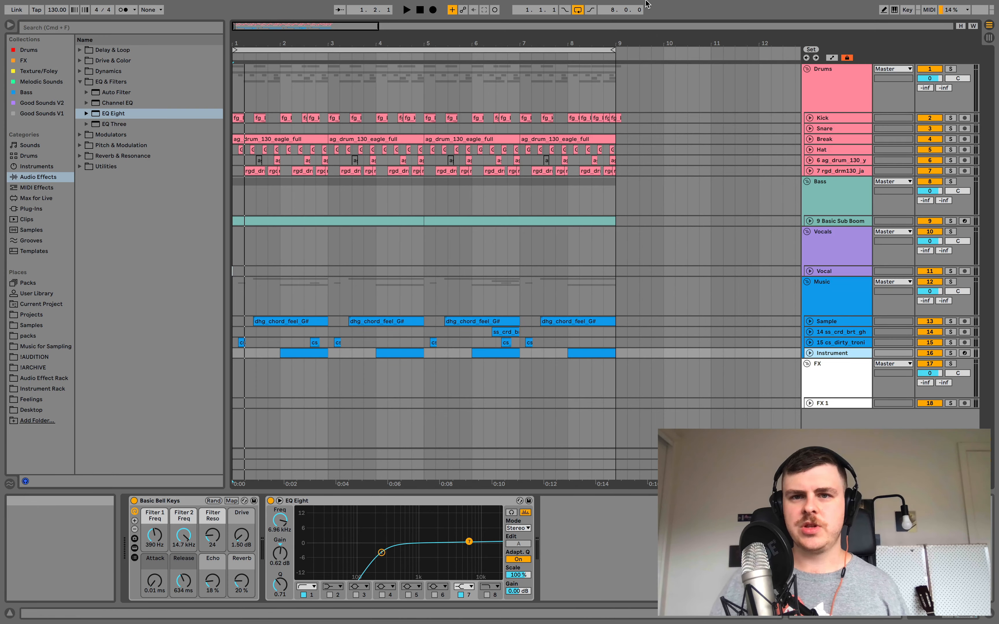
pyautogui.moveTo(646, 2)
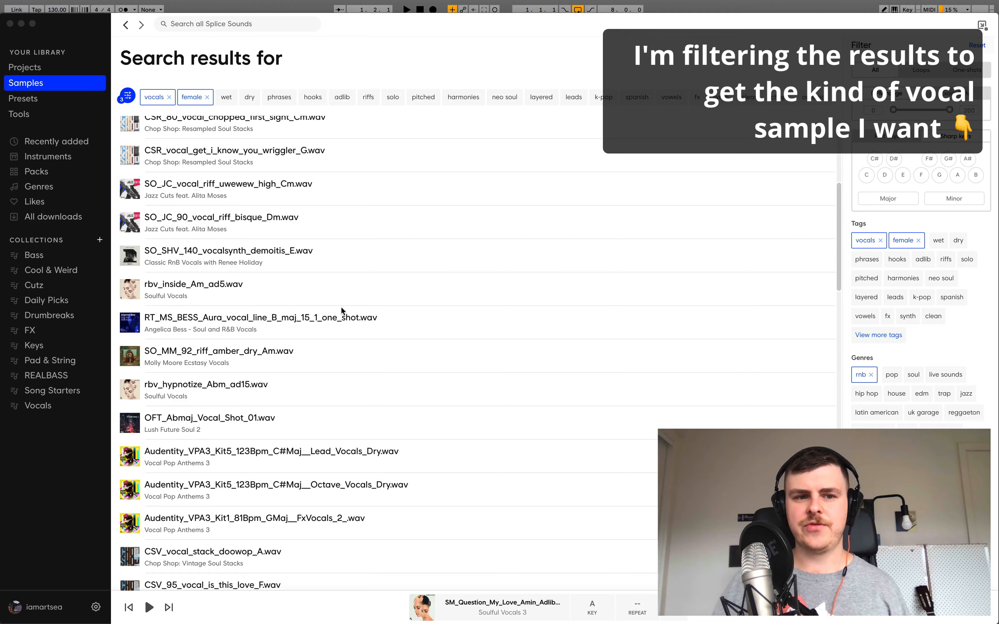
pyautogui.scroll(5, 286, 372)
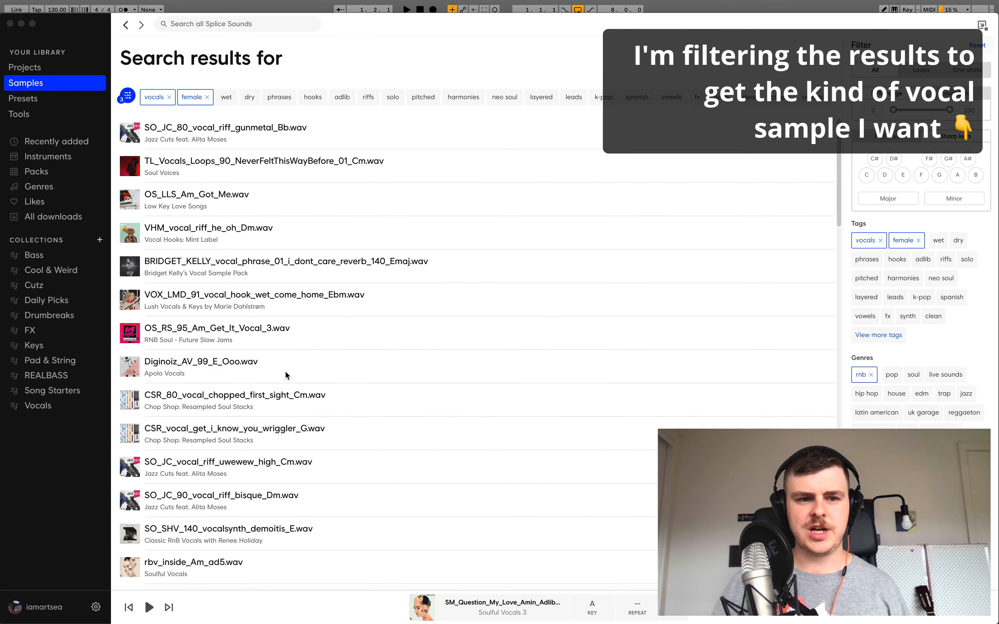
pyautogui.scroll(-10, 285, 369)
pyautogui.scroll(-12, 286, 370)
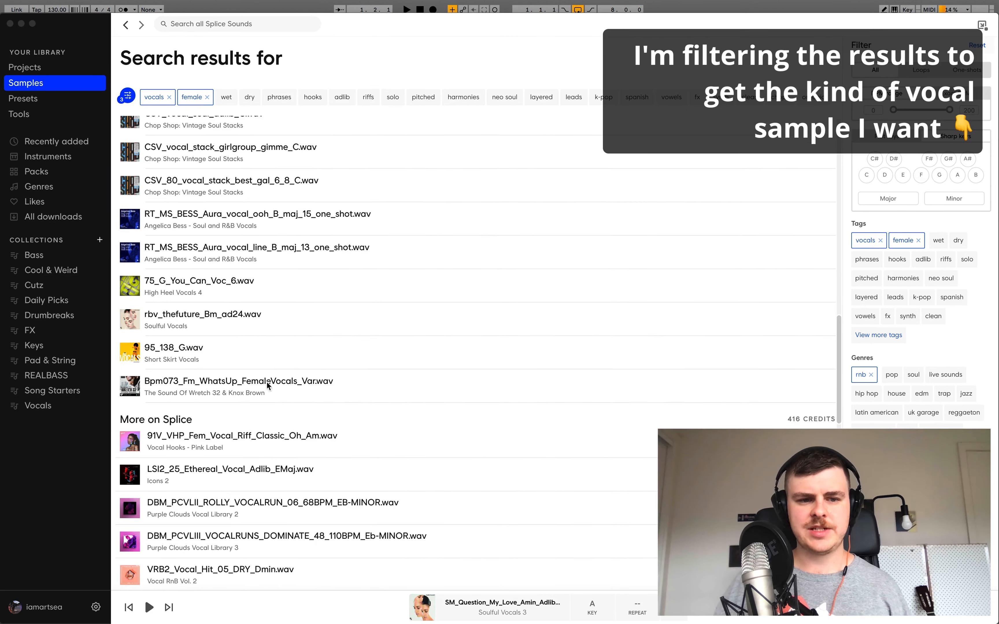
pyautogui.click(134, 448)
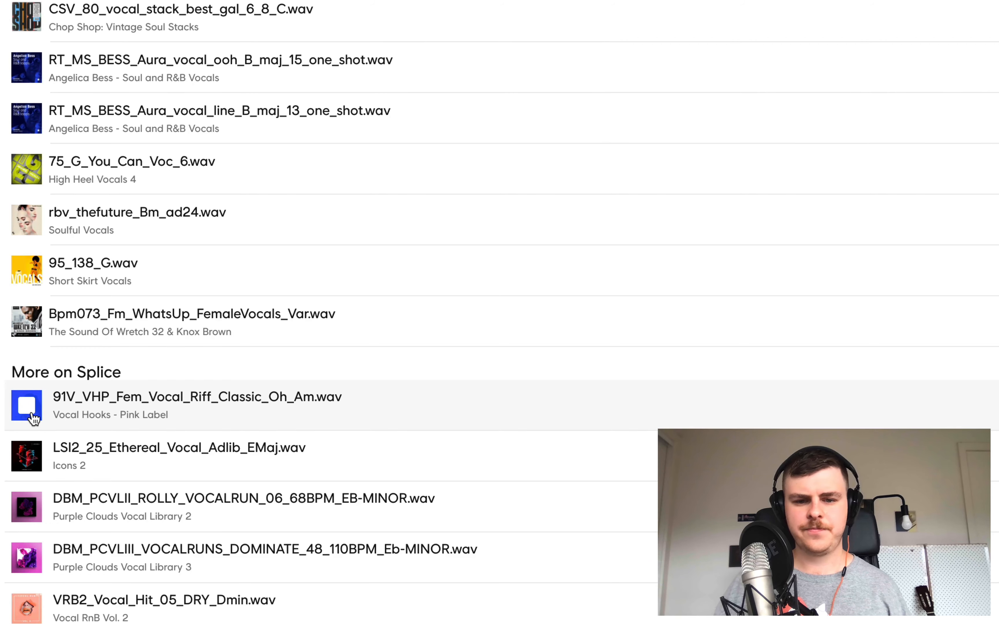
pyautogui.scroll(-5, 32, 415)
pyautogui.click(25, 428)
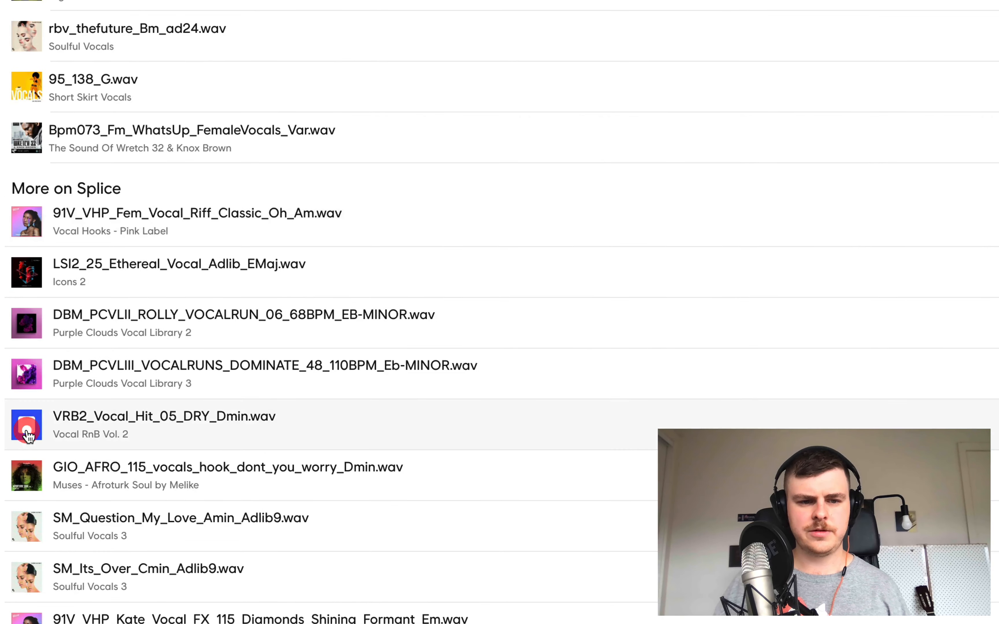
pyautogui.scroll(-2, 25, 425)
pyautogui.click(22, 470)
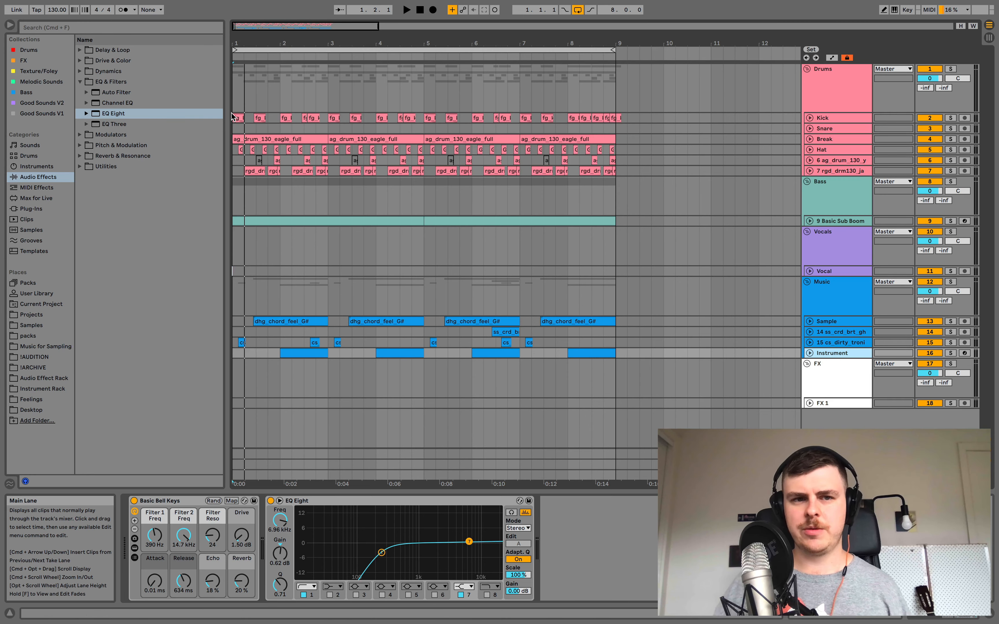
# Step: In Ableton Live, play the beat loop, then paste the SM_Question_My_Love_Amin_Adlib9 sample at 1.1.1 on the unfolded Vocal track
pyautogui.click(237, 117)
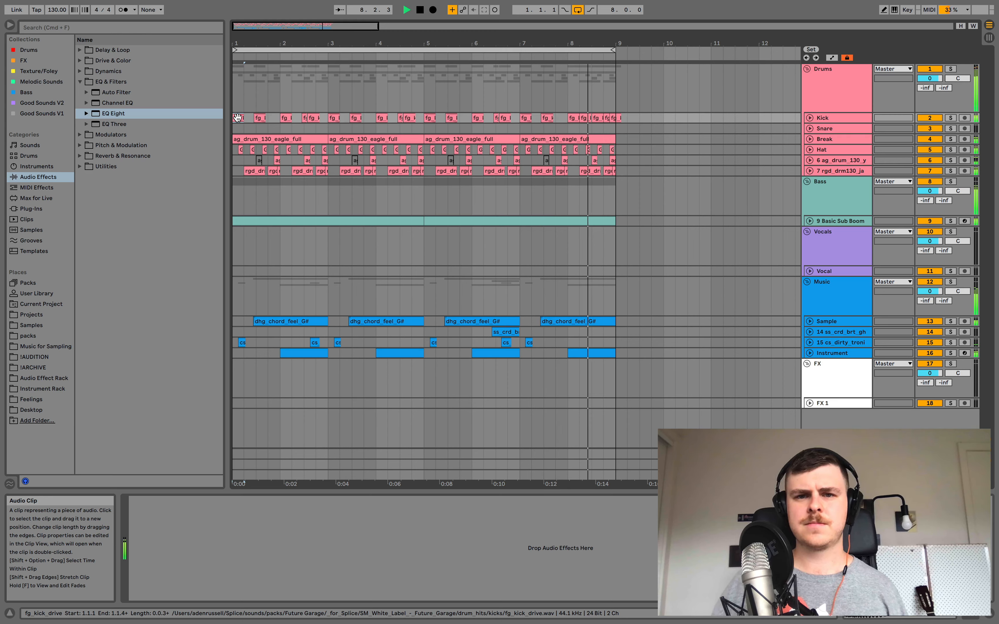
pyautogui.press('space')
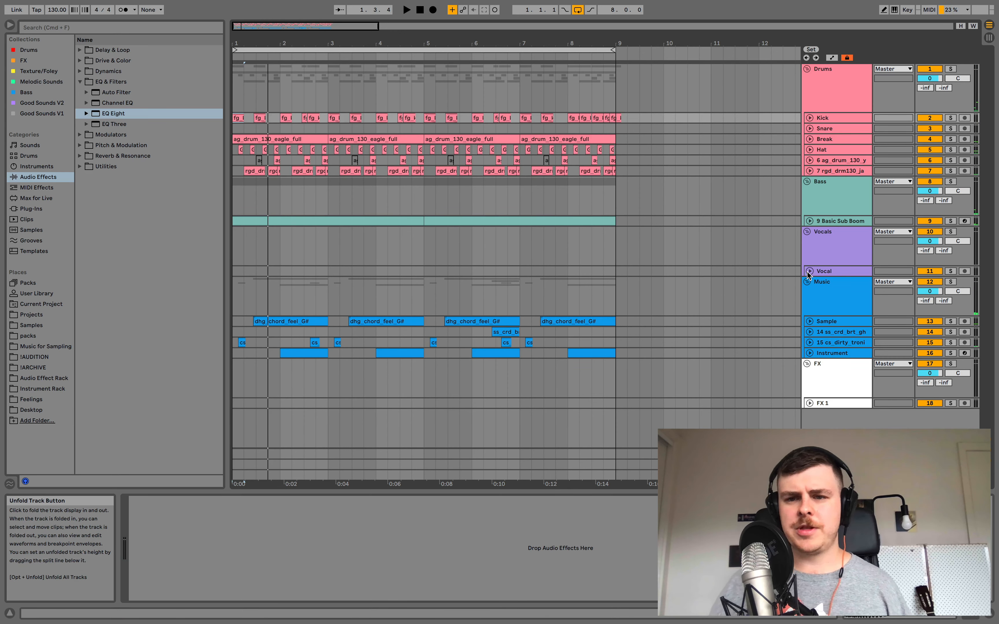
pyautogui.click(809, 272)
pyautogui.click(233, 288)
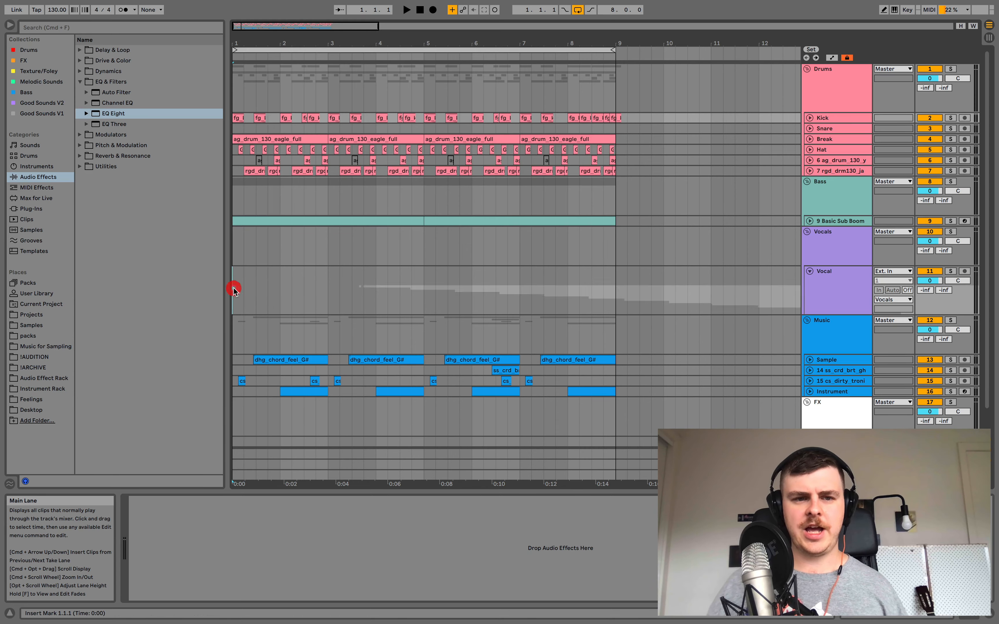
pyautogui.press('super+v')
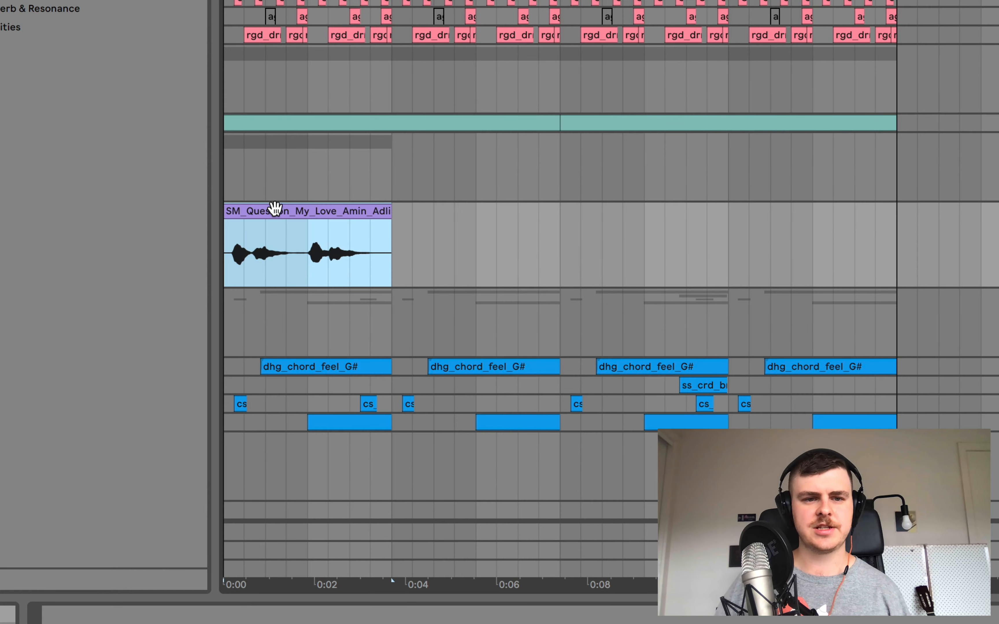
# Step: Audition the vocal clip, turn off its warping and transpose it to -1 st
pyautogui.press('space')
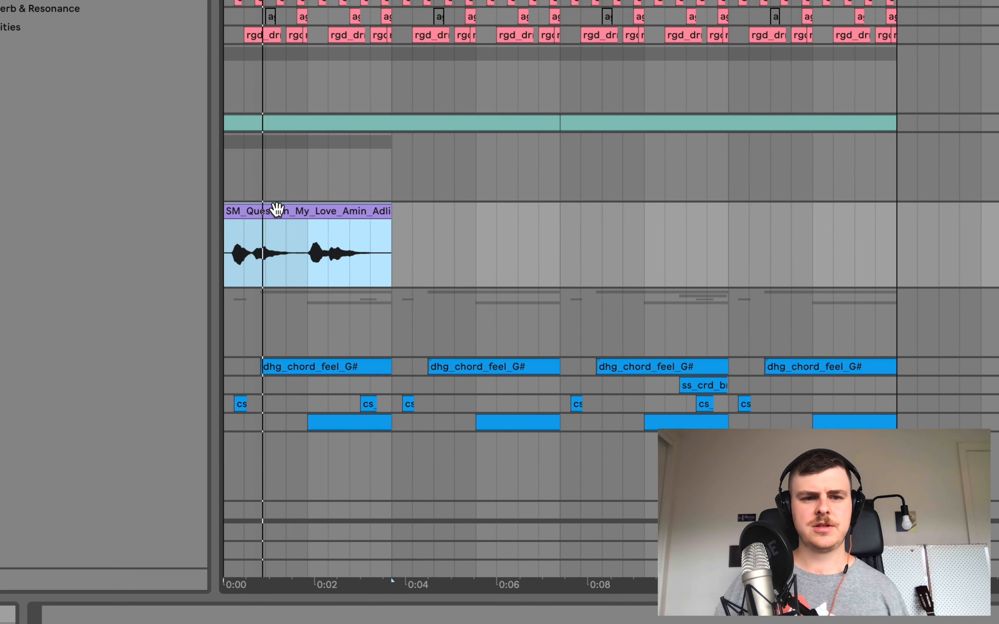
pyautogui.doubleClick(268, 208)
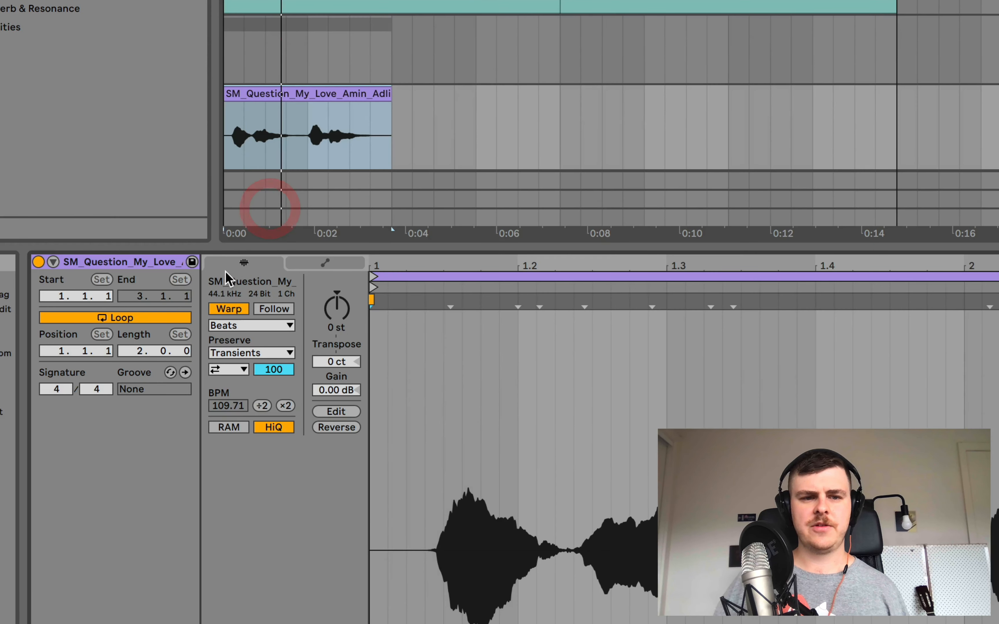
pyautogui.click(239, 309)
pyautogui.moveTo(315, 304); pyautogui.dragTo(318, 311)
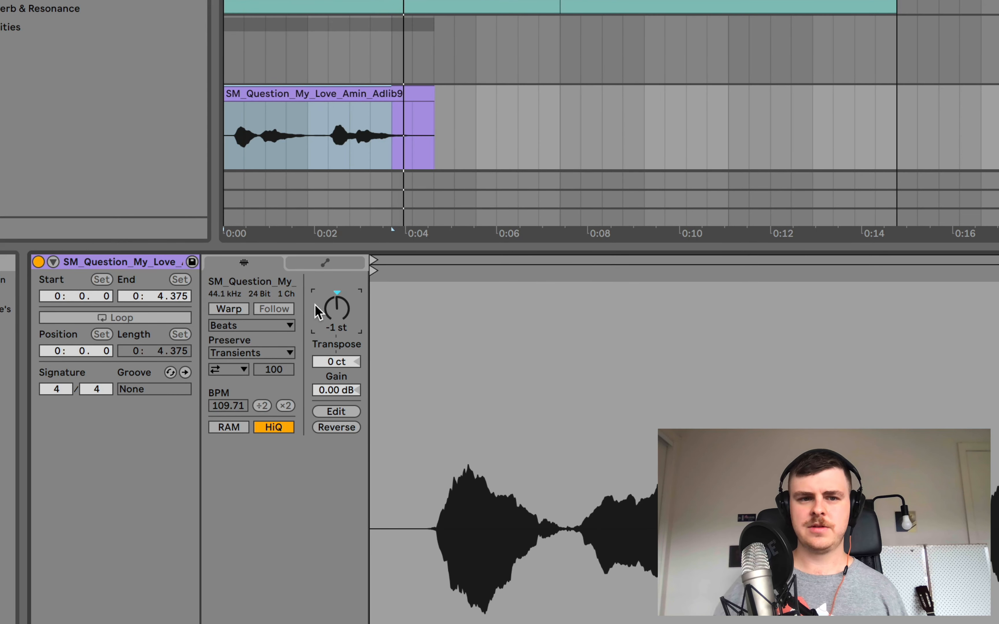
# Step: Move the vocal clip to bar 2 beat 2, and split off its second phrase to start at bar 6
pyautogui.moveTo(300, 90)
pyautogui.mouseDown()
pyautogui.moveTo(379, 112)
pyautogui.moveTo(406, 99)
pyautogui.mouseUp()
pyautogui.click(311, 117)
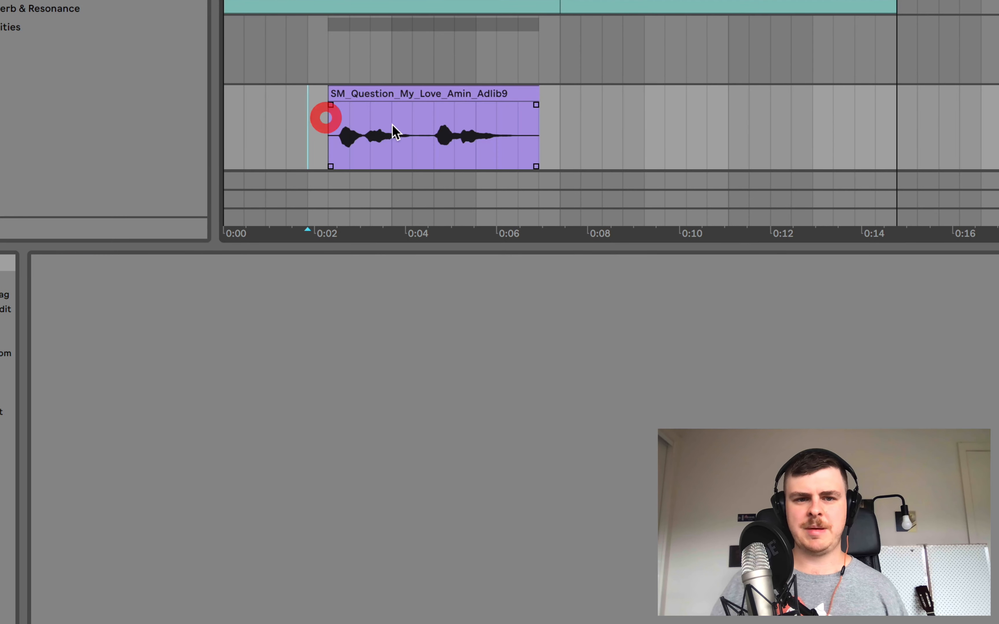
pyautogui.click(433, 147)
pyautogui.press('super+e')
pyautogui.moveTo(469, 92); pyautogui.dragTo(652, 93)
pyautogui.click(243, 119)
pyautogui.press('space')
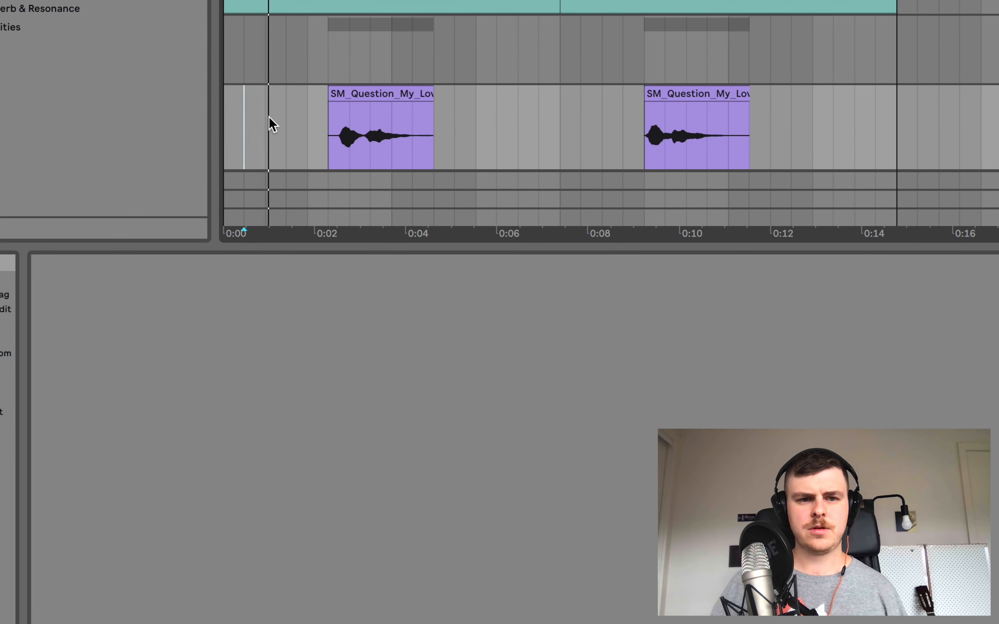
# Step: Enable warping on the first vocal phrase and set its warp mode to Complex
pyautogui.moveTo(328, 2); pyautogui.dragTo(411, 2)
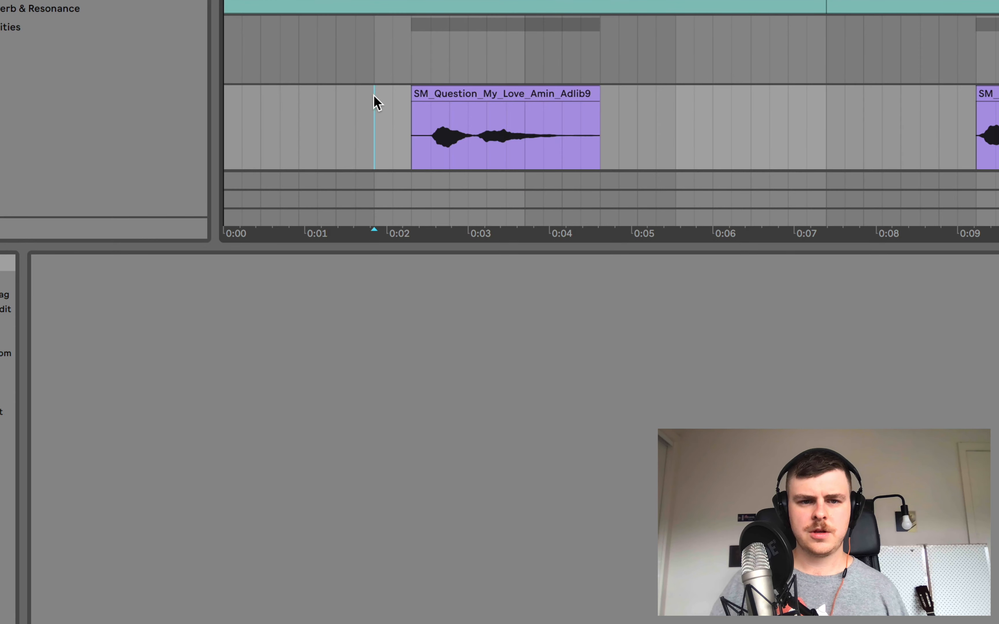
pyautogui.click(445, 93)
pyautogui.press('space')
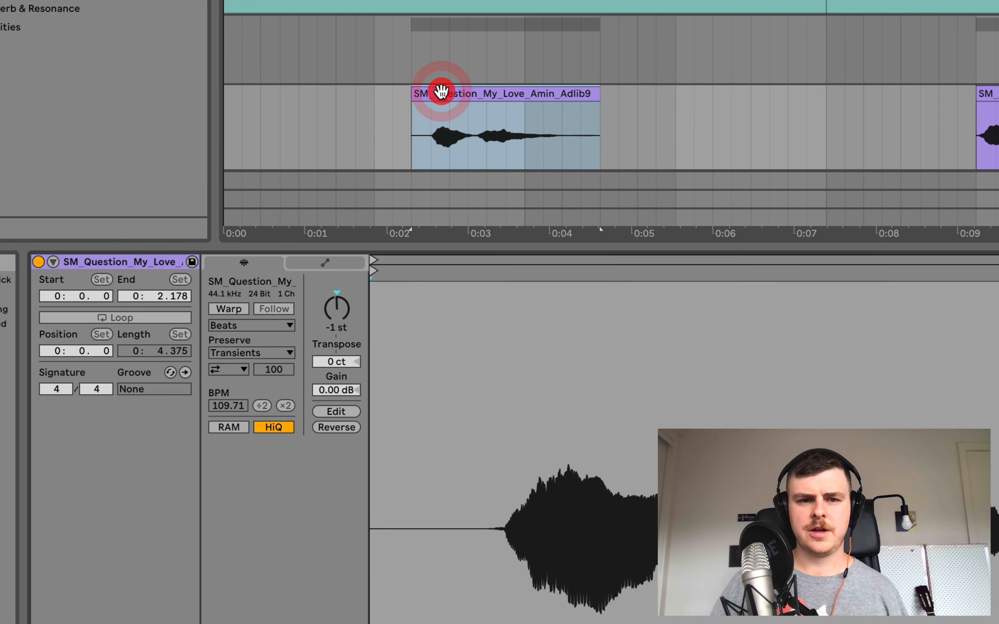
pyautogui.click(228, 309)
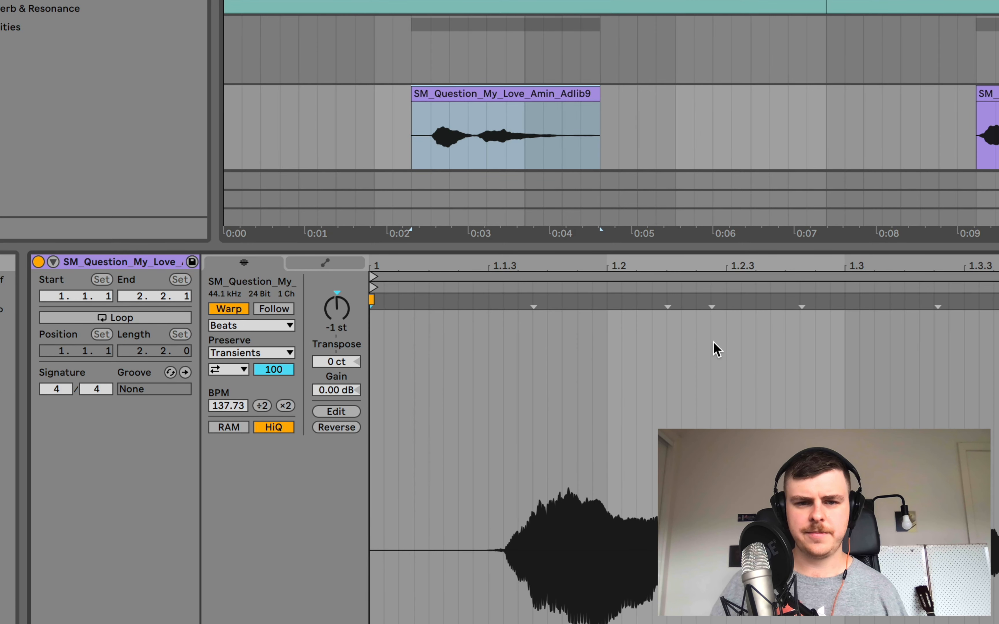
pyautogui.click(250, 328)
pyautogui.click(255, 395)
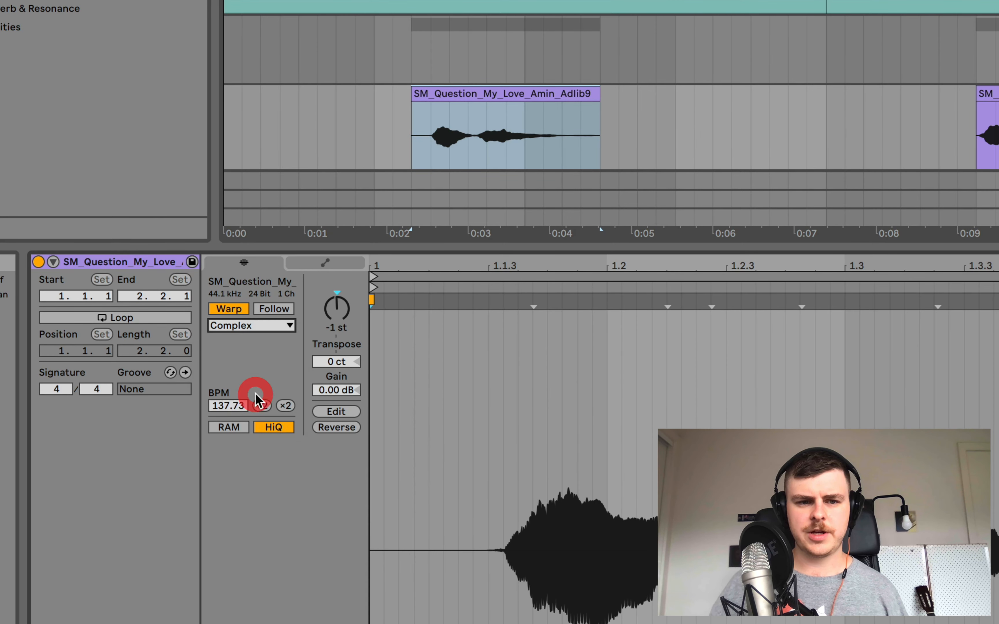
# Step: Set the first vocal phrase's clip BPM to 119.00 and trim its end to remove the start of the following phrase
pyautogui.moveTo(220, 410); pyautogui.dragTo(221, 427)
pyautogui.press('space')
pyautogui.press('space')
pyautogui.press('space')
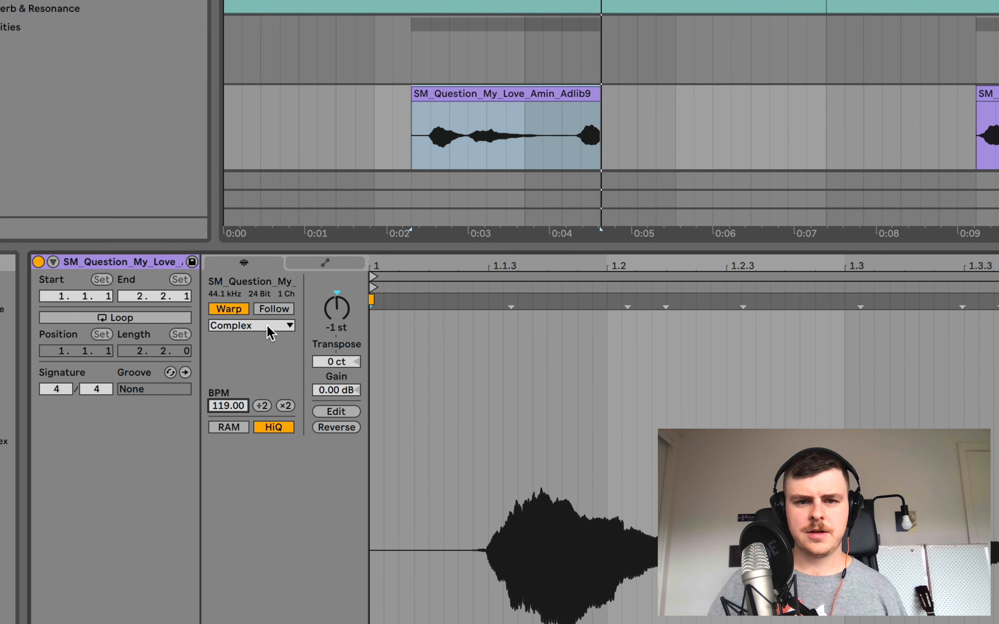
pyautogui.moveTo(591, 93); pyautogui.dragTo(561, 93)
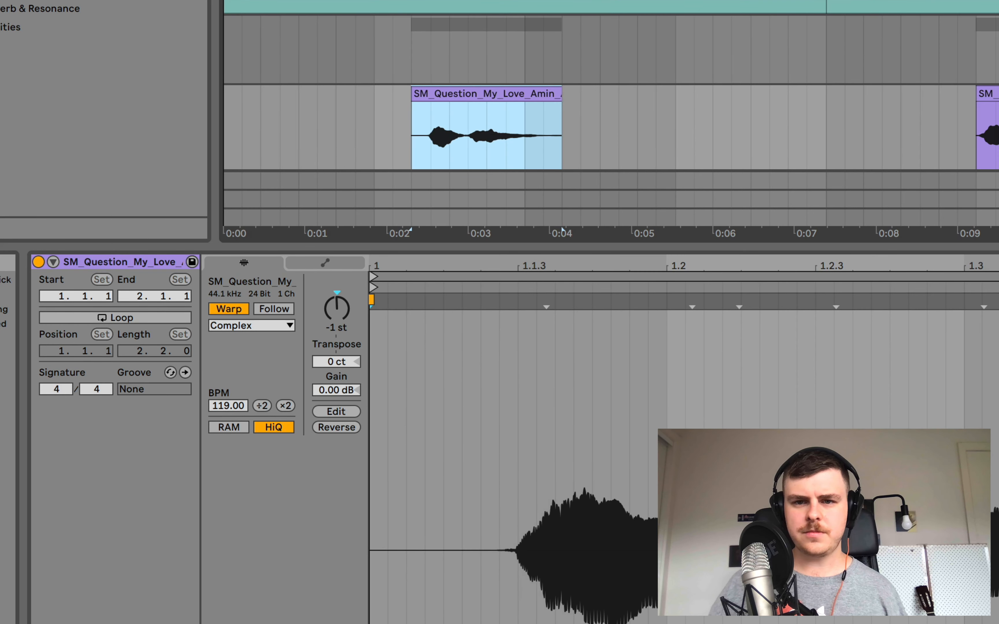
# Step: Move the second vocal phrase to bar 4 beat 2 and warp it in Complex mode at 103.00 BPM
pyautogui.moveTo(990, 120); pyautogui.dragTo(772, 116)
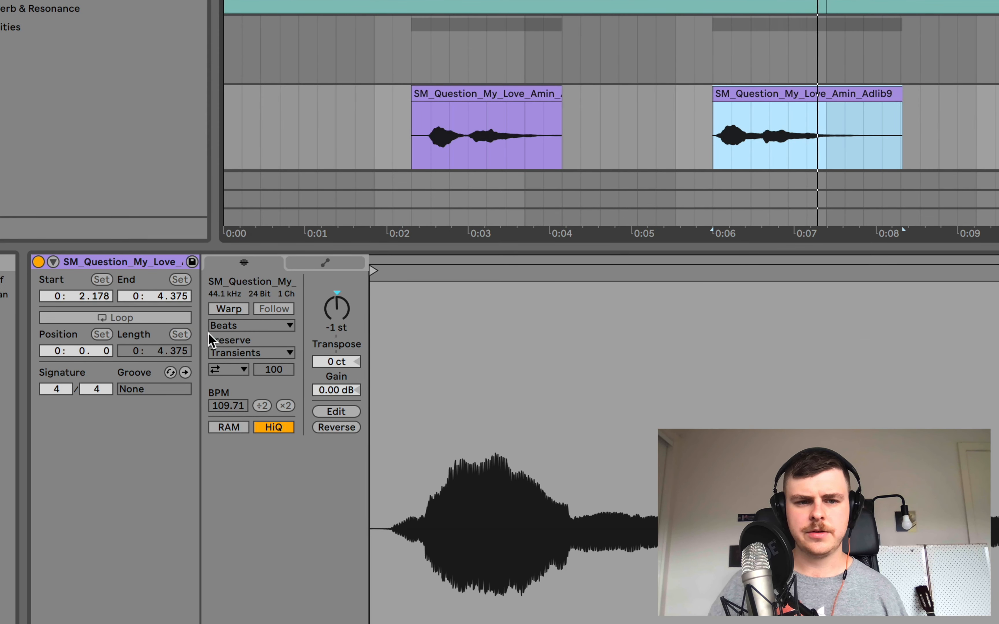
pyautogui.click(229, 309)
pyautogui.click(251, 325)
pyautogui.click(250, 403)
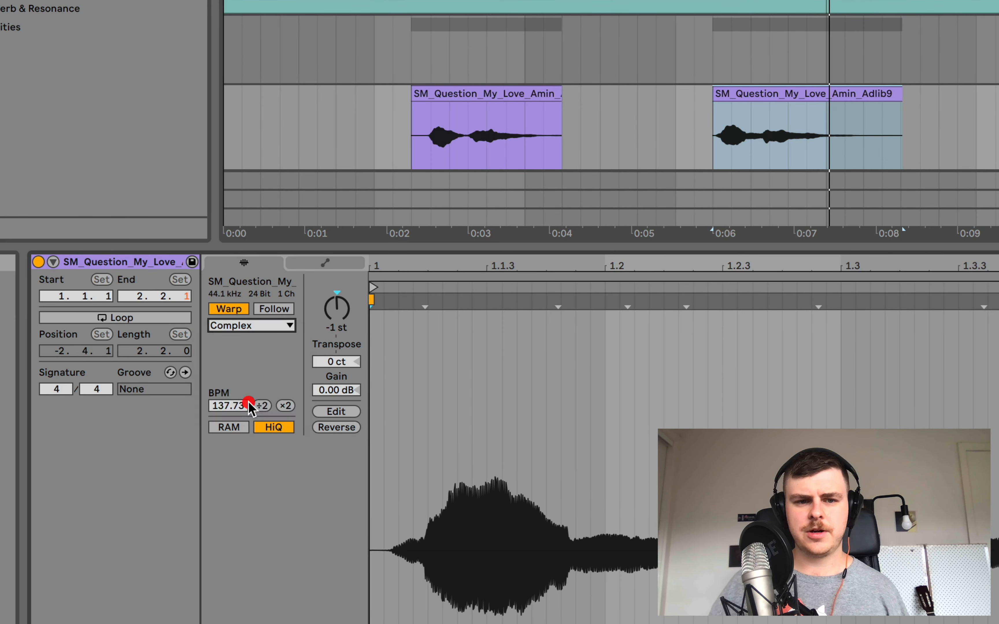
pyautogui.moveTo(228, 406); pyautogui.dragTo(228, 461)
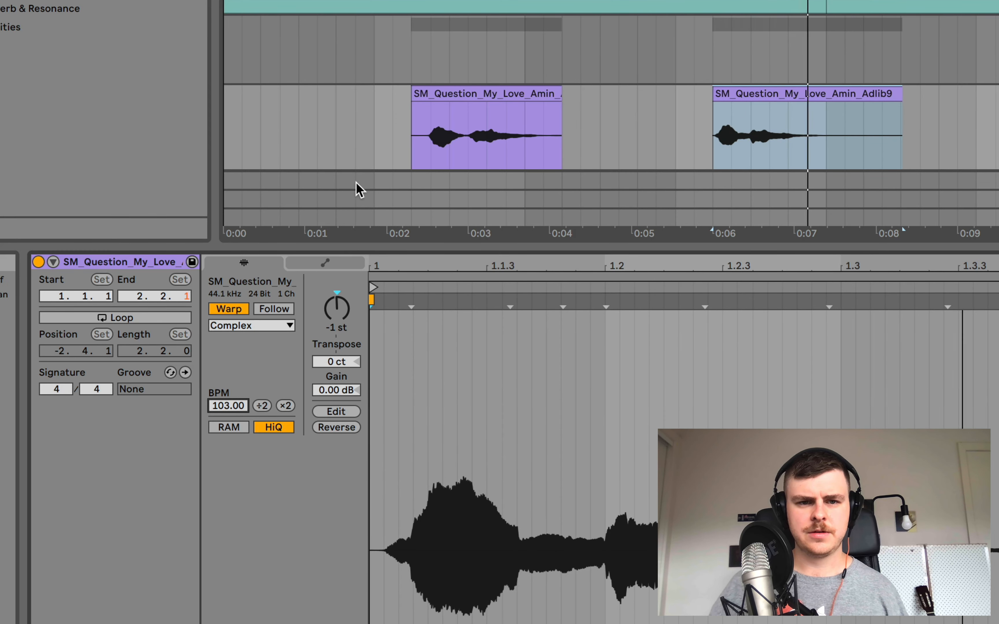
# Step: Set the first vocal phrase's clip BPM to 103.00 and switch both phrases to the Complex Pro warp mode
pyautogui.click(466, 93)
pyautogui.click(253, 327)
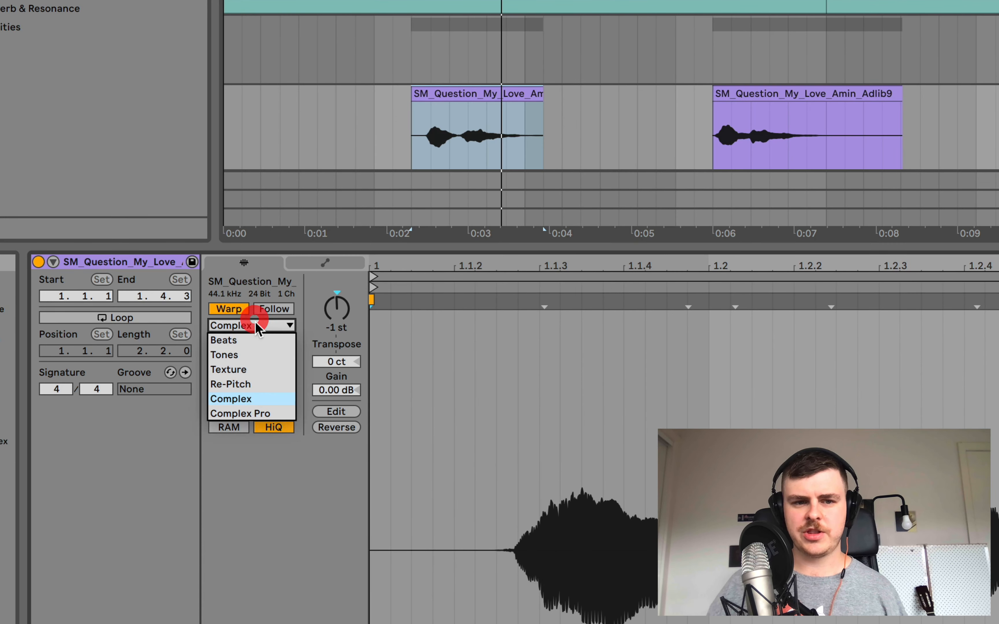
pyautogui.click(259, 414)
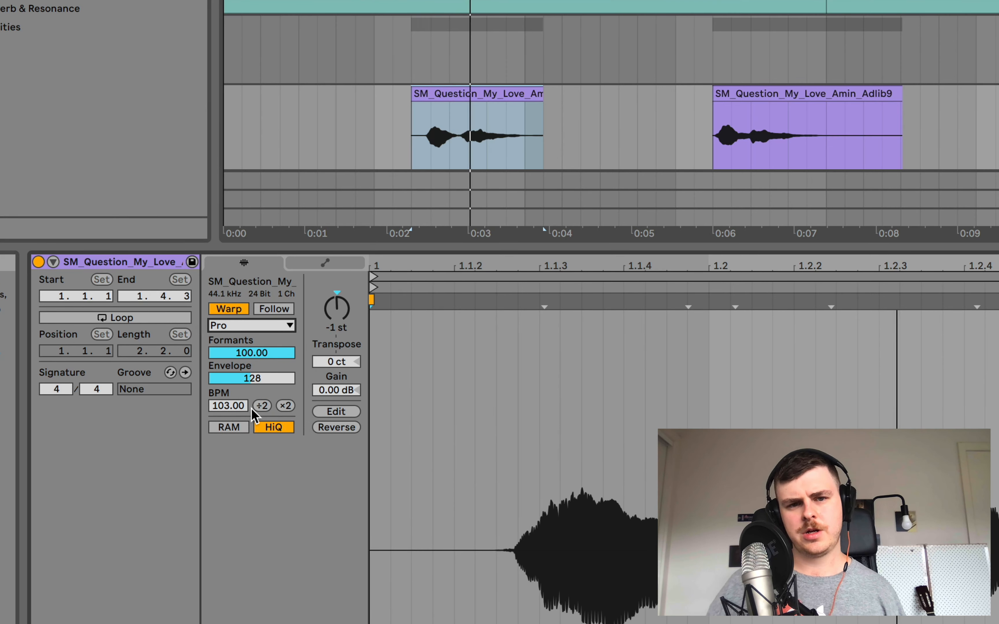
pyautogui.click(770, 86)
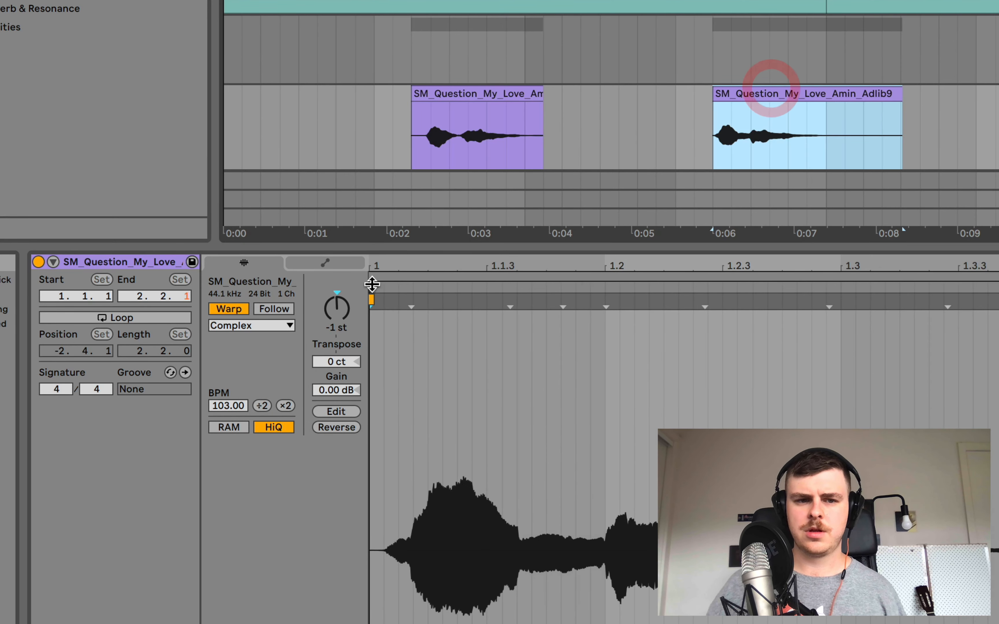
pyautogui.click(271, 326)
pyautogui.click(259, 413)
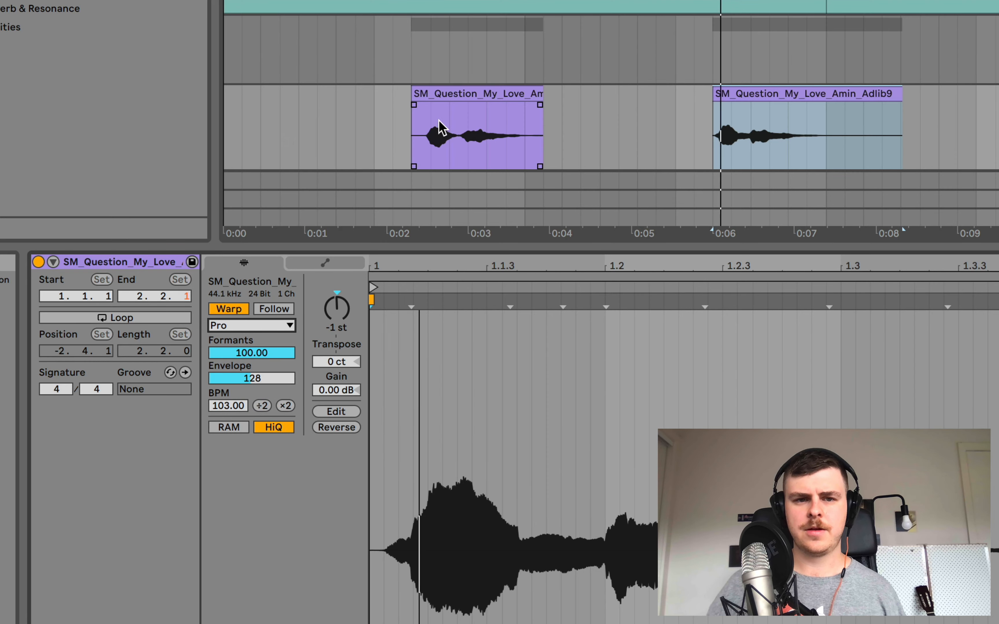
# Step: Raise the first vocal phrase's gain to 0.69 dB and play both phrases with the beat
pyautogui.click(450, 94)
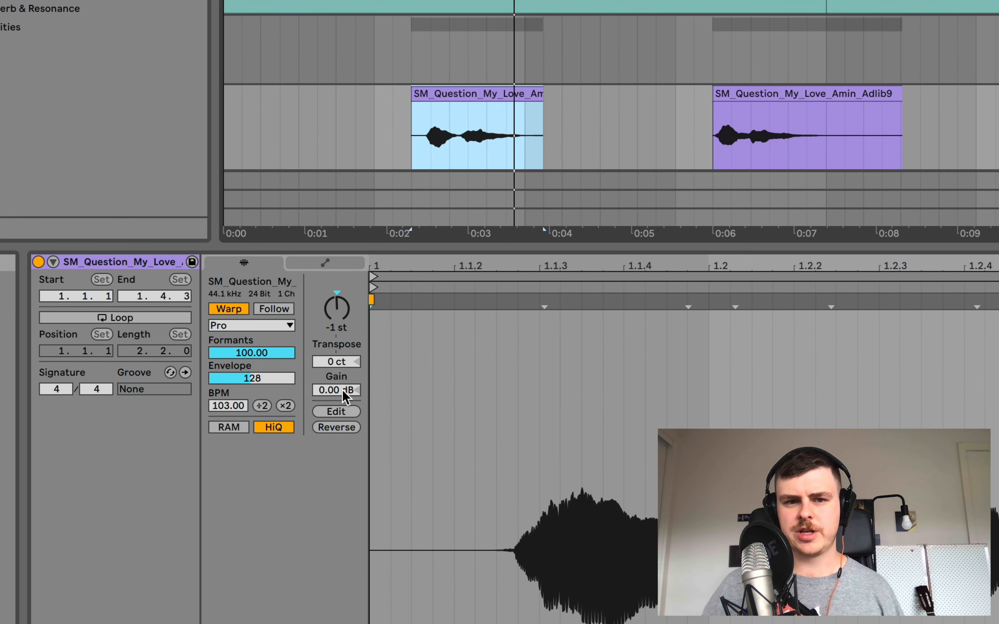
pyautogui.moveTo(344, 392); pyautogui.dragTo(344, 386)
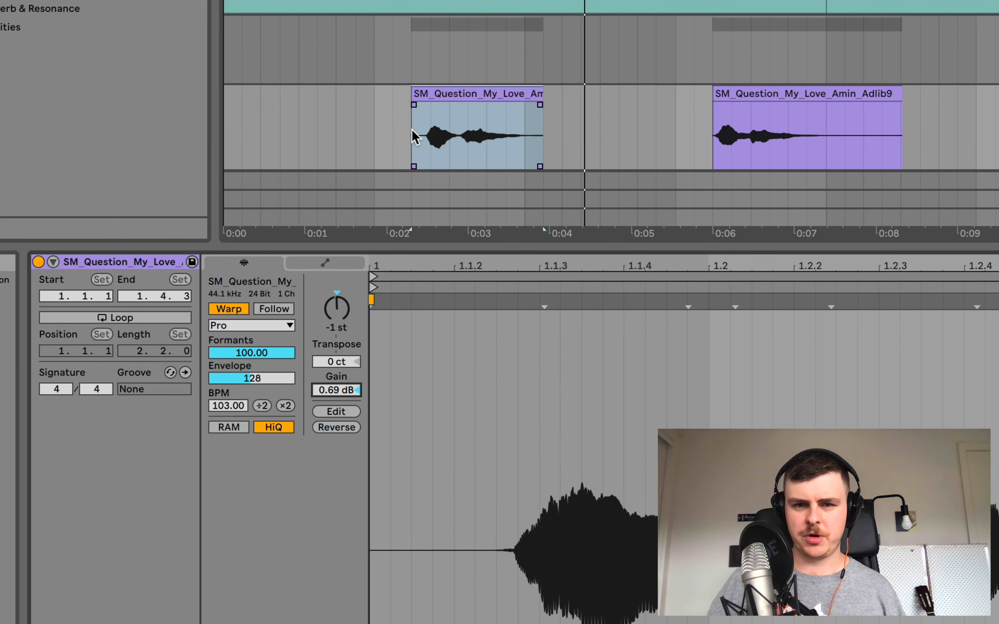
pyautogui.click(373, 107)
pyautogui.press('space')
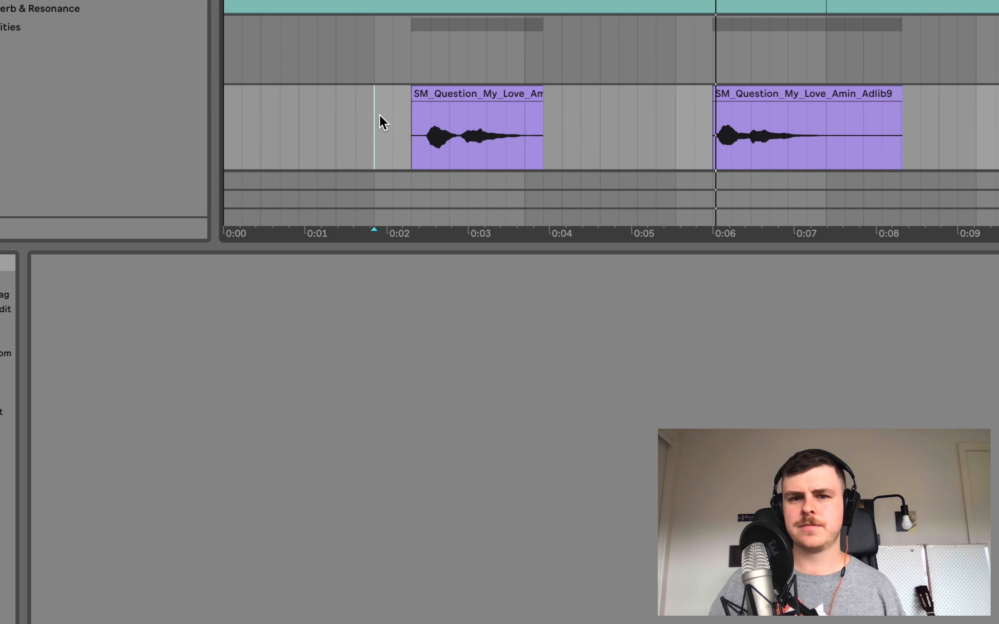
pyautogui.press('space')
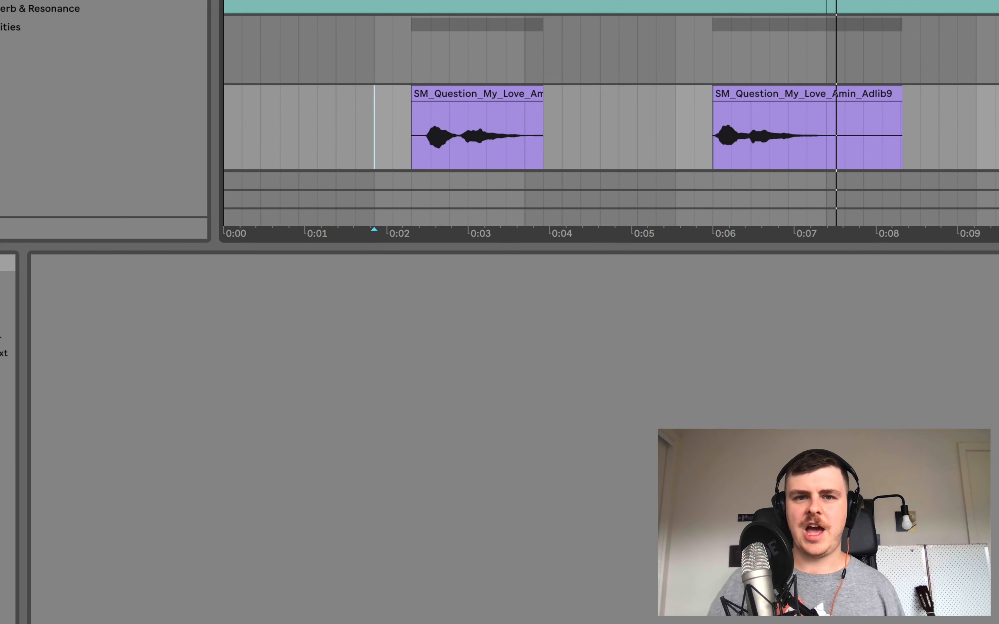
# Step: Duplicate the first four bars of the Vocal track so the phrases repeat from bar 5 to bar 9
pyautogui.moveTo(451, 2); pyautogui.dragTo(451, 0)
pyautogui.moveTo(502, 139); pyautogui.dragTo(212, 90)
pyautogui.hotkey('ctrl', 'd')
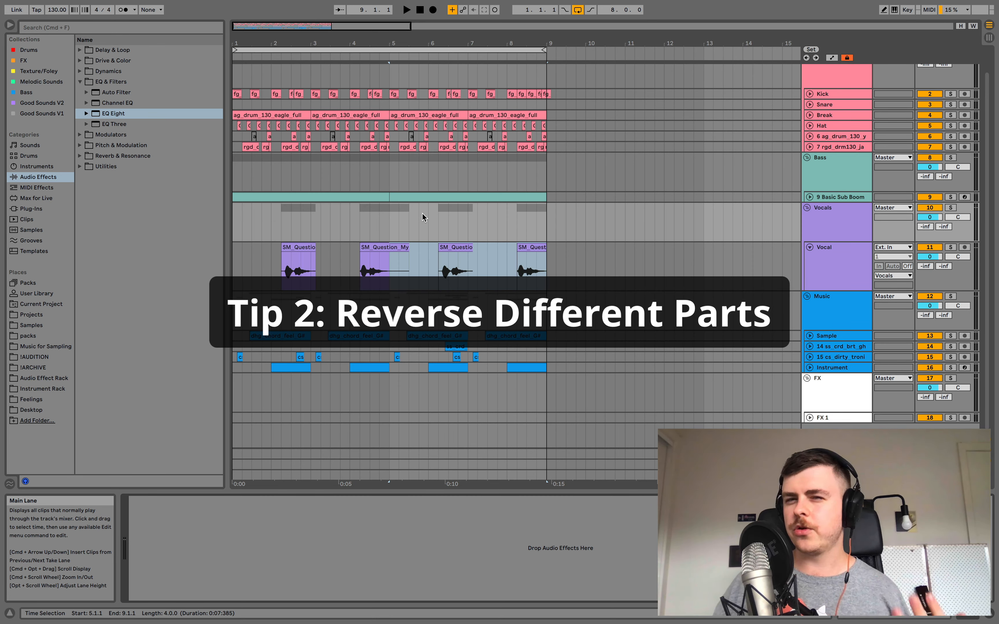
# Step: Reverse the last vocal phrase in bar 8 and play it with the beat
pyautogui.click(508, 246)
pyautogui.moveTo(522, 38); pyautogui.dragTo(634, 227)
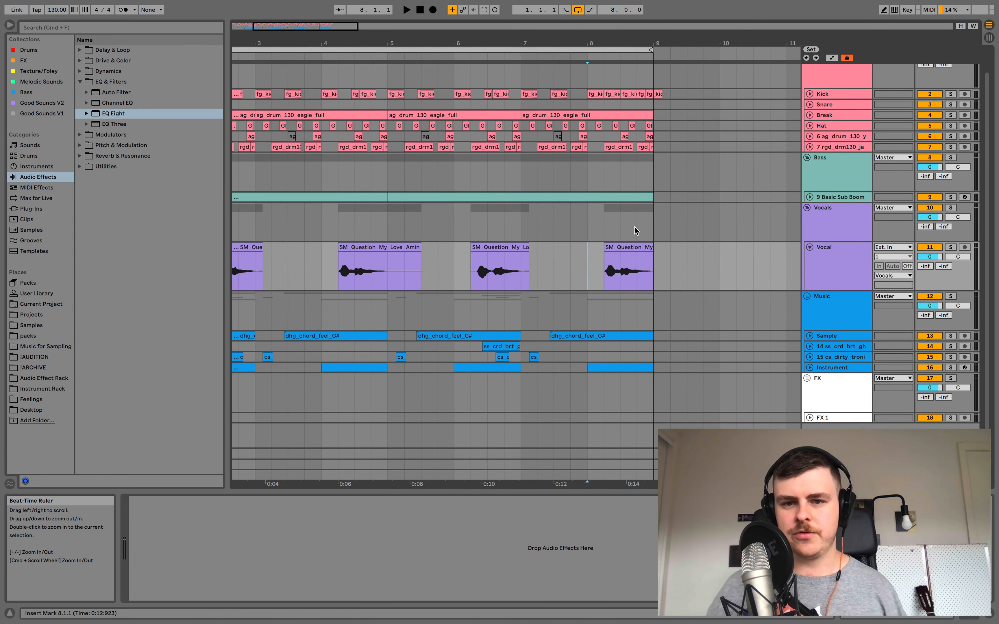
pyautogui.click(634, 247)
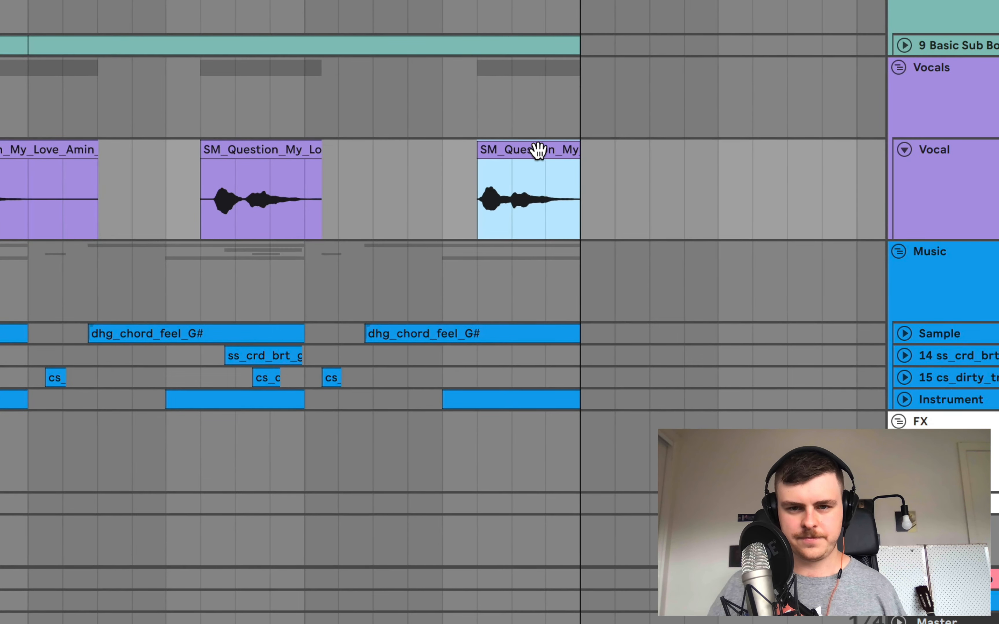
pyautogui.press('r')
pyautogui.click(245, 145)
pyautogui.press('space')
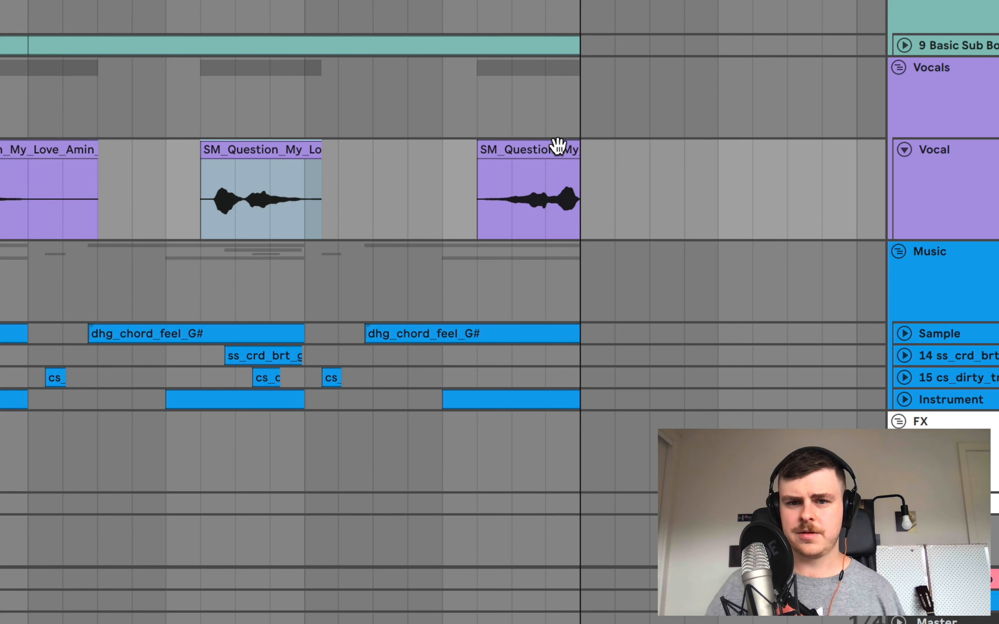
# Step: Move the reversed phrase to the start of bar 8, set the Vocal track volume to 2.6 dB, and play the arrangement
pyautogui.moveTo(557, 146); pyautogui.dragTo(526, 145)
pyautogui.click(393, 163)
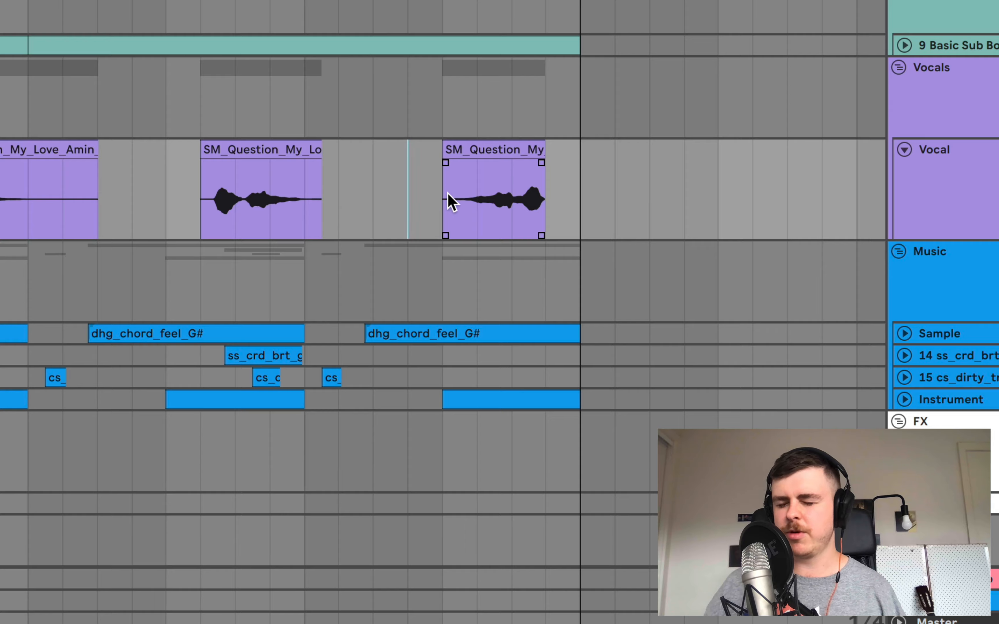
pyautogui.scroll(2, 452, 201)
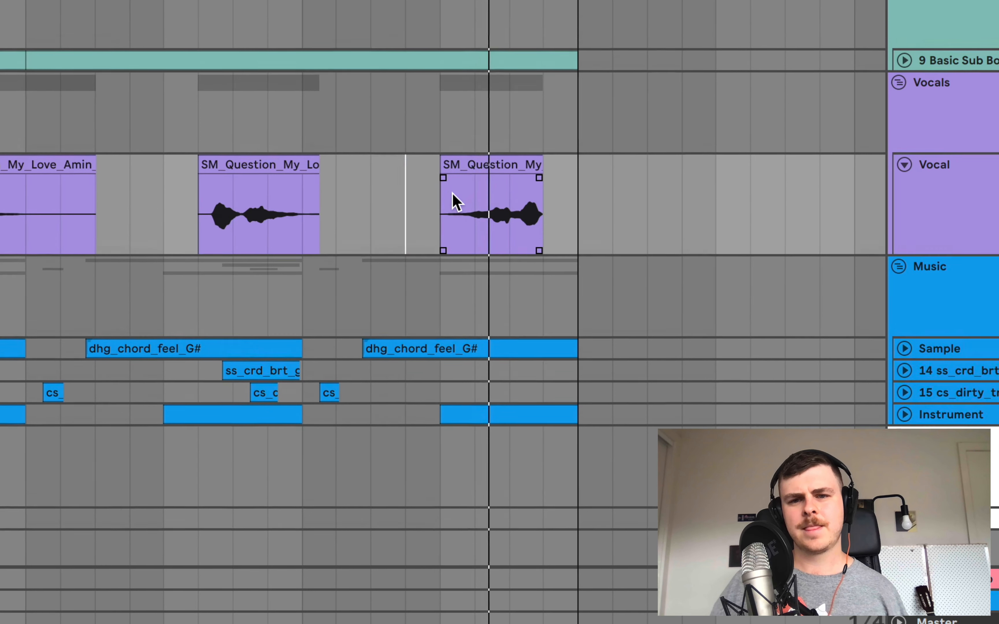
pyautogui.hscroll(-5, 503, 199)
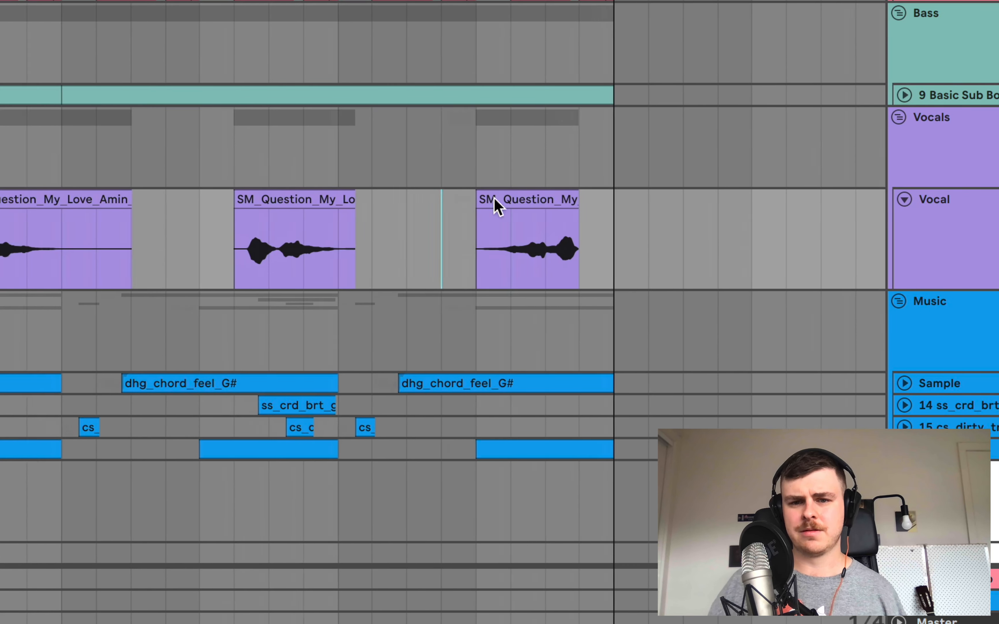
pyautogui.hscroll(-1, 497, 207)
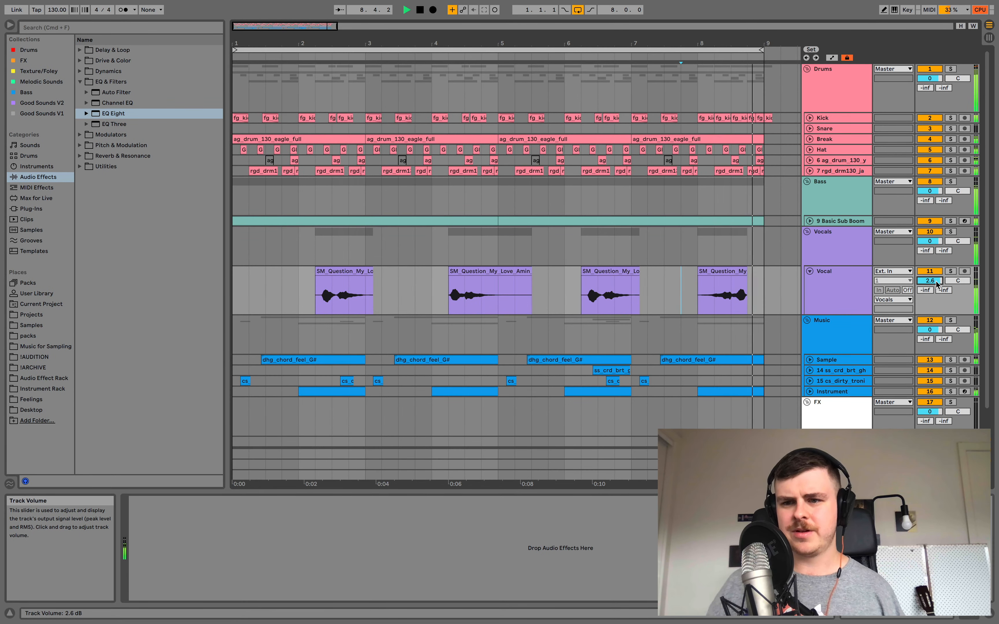
pyautogui.press('space')
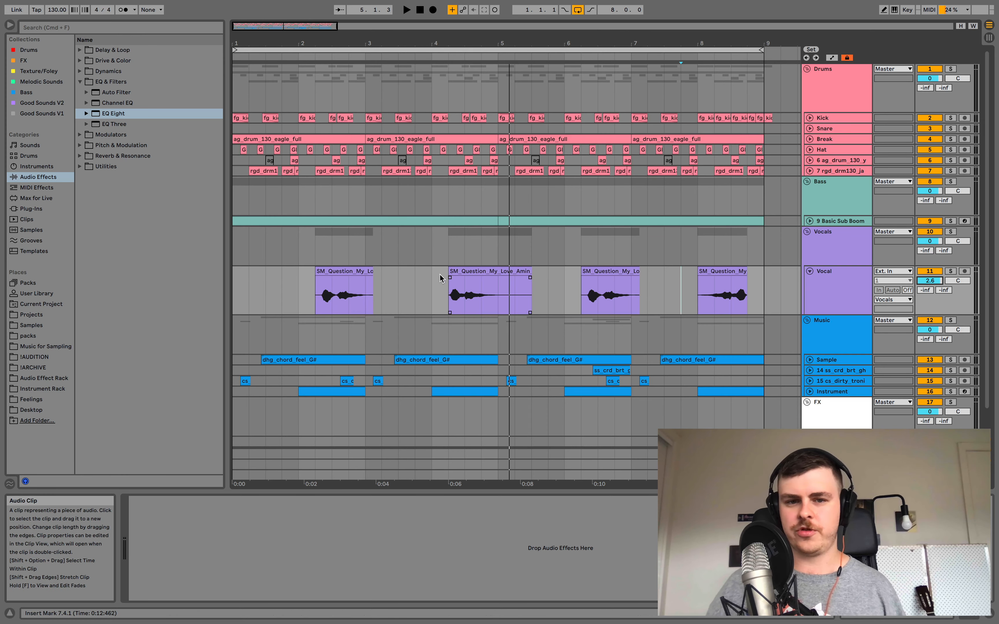
pyautogui.click(466, 272)
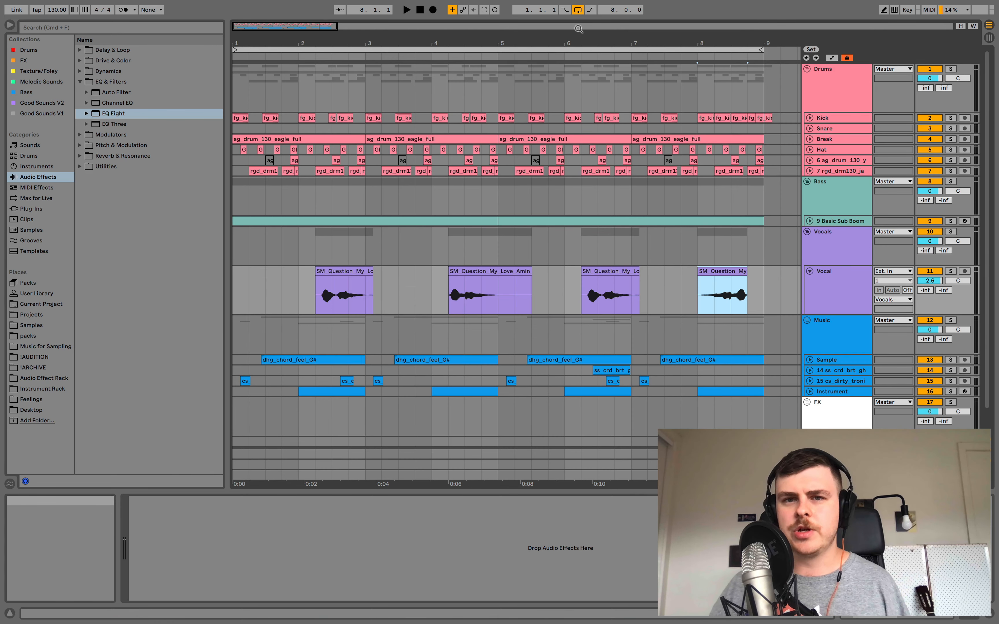
pyautogui.click(563, 56)
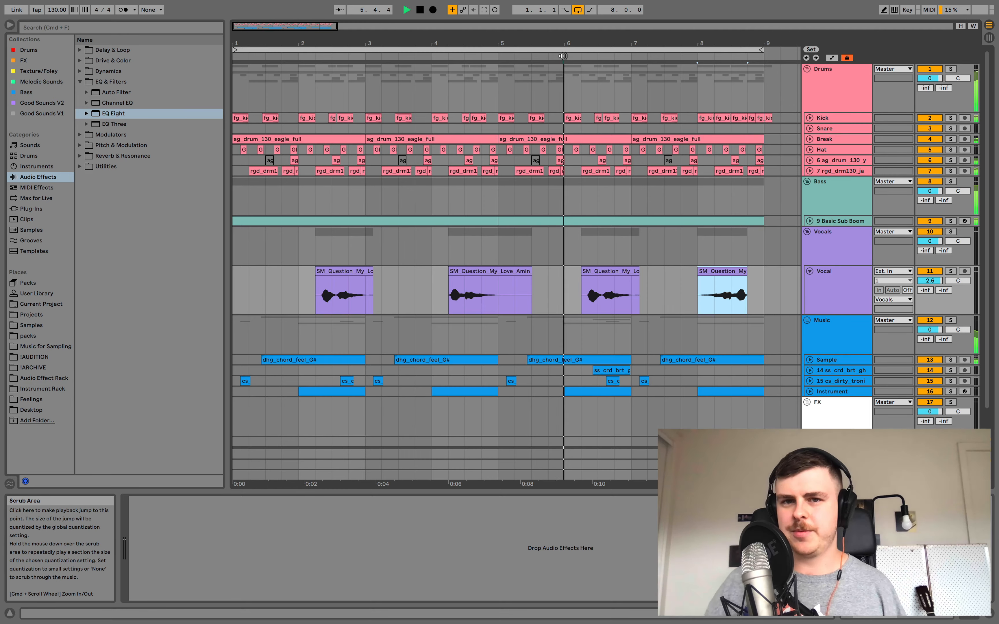
# Step: Turn on looping for the third vocal phrase's clip and set the loop start just after 1.2.2, before its second sound
pyautogui.moveTo(602, 43); pyautogui.dragTo(607, 253)
pyautogui.click(617, 271)
pyautogui.doubleClick(617, 271)
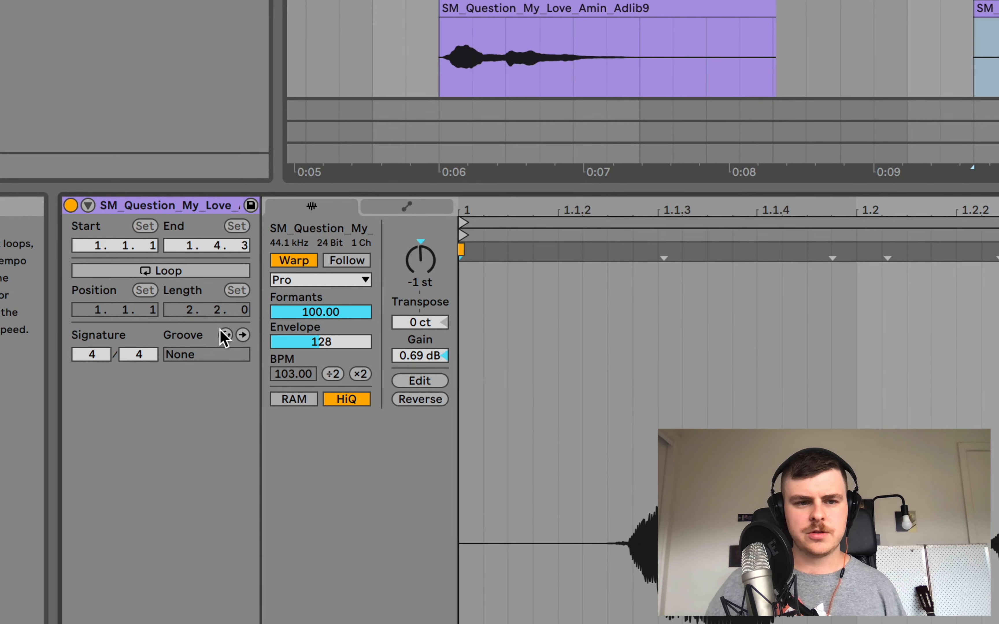
pyautogui.click(180, 273)
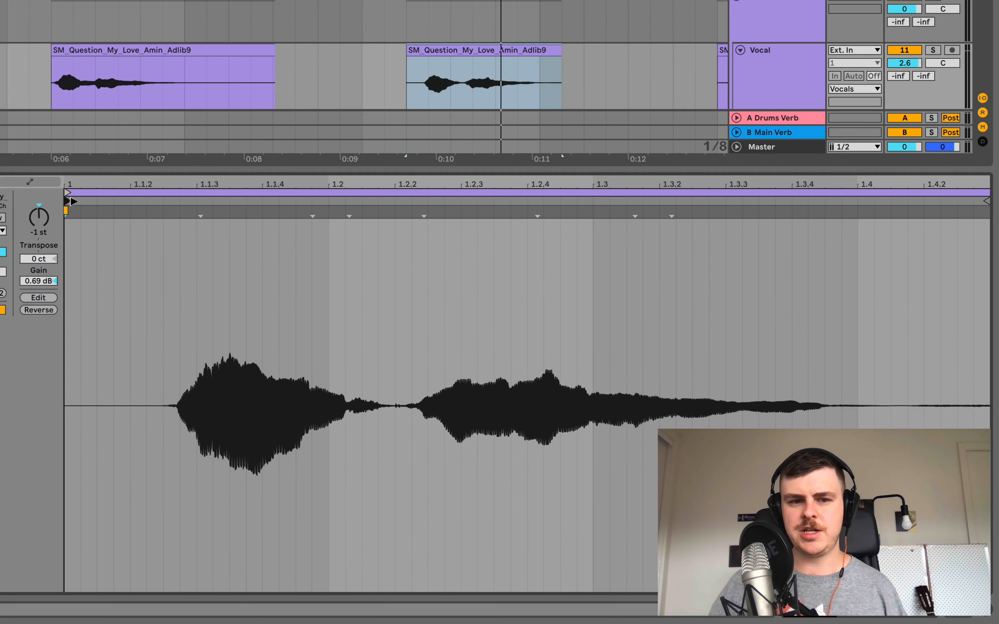
pyautogui.moveTo(73, 201)
pyautogui.mouseDown()
pyautogui.moveTo(405, 212)
pyautogui.moveTo(64, 203)
pyautogui.mouseUp()
pyautogui.press('space')
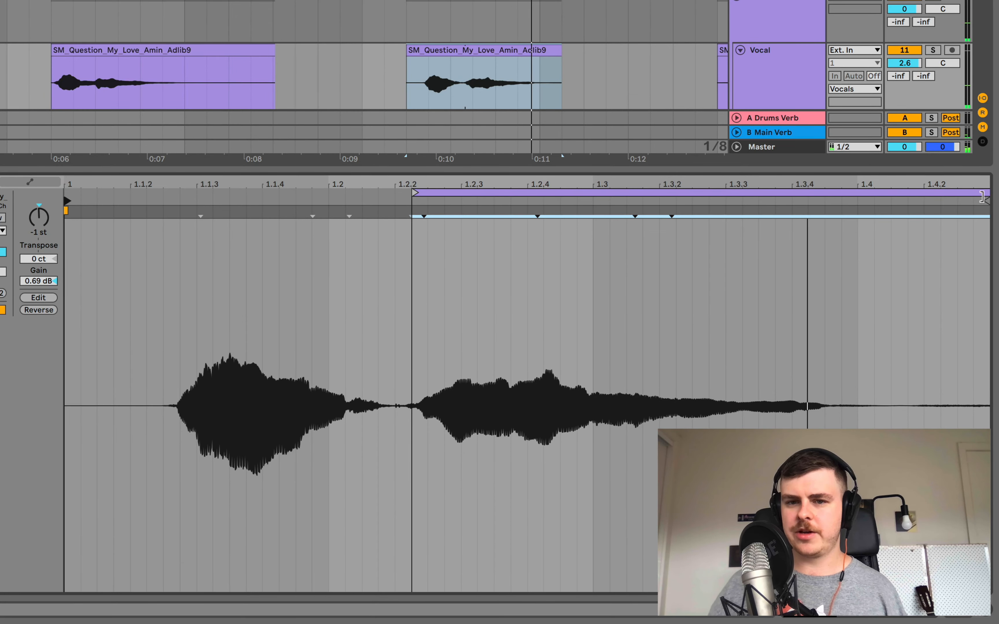
# Step: Shorten the third phrase's loop so it ends just after 1.3, and play the repeats
pyautogui.moveTo(974, 184); pyautogui.dragTo(399, 181)
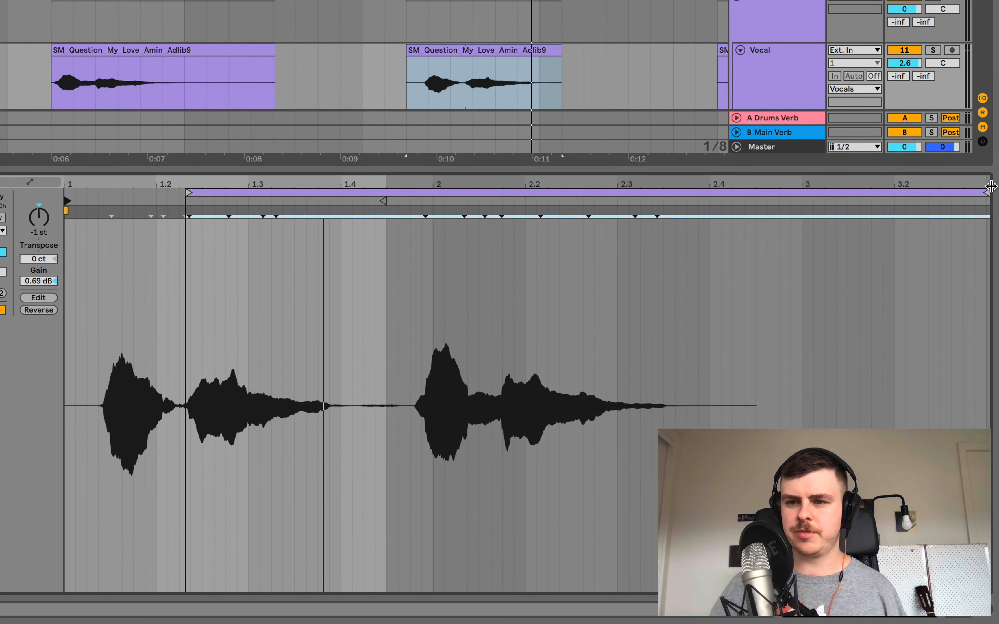
pyautogui.moveTo(727, 211); pyautogui.dragTo(252, 238)
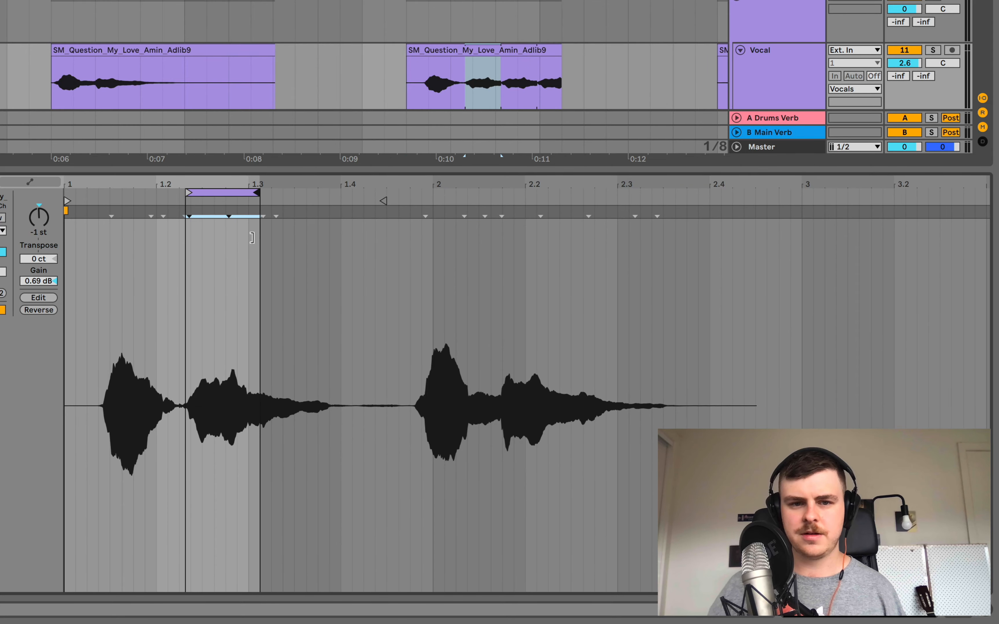
pyautogui.press('space')
pyautogui.moveTo(225, 184); pyautogui.dragTo(257, 208)
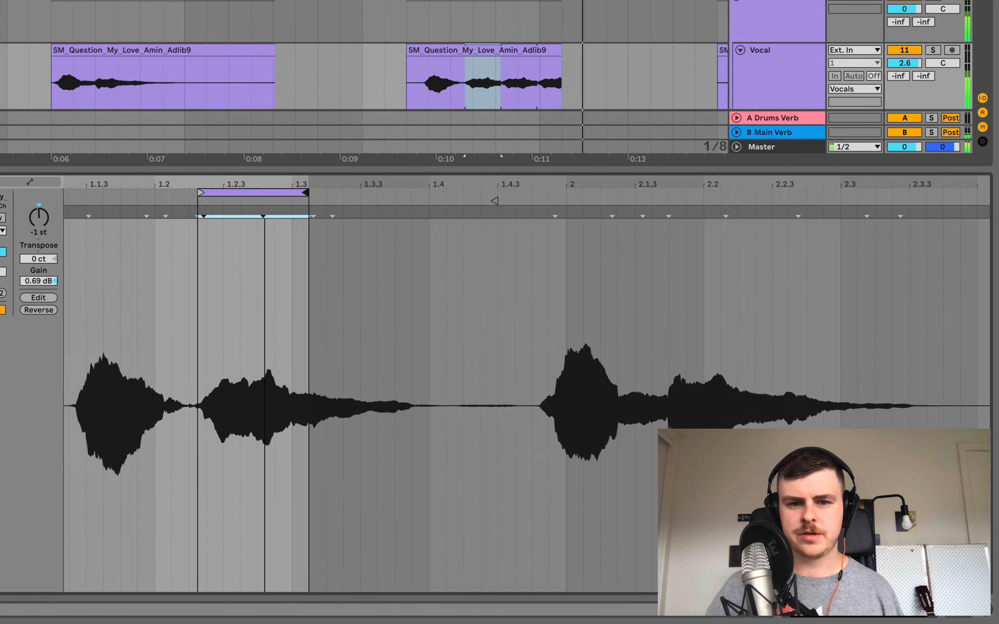
pyautogui.moveTo(305, 182); pyautogui.dragTo(350, 193)
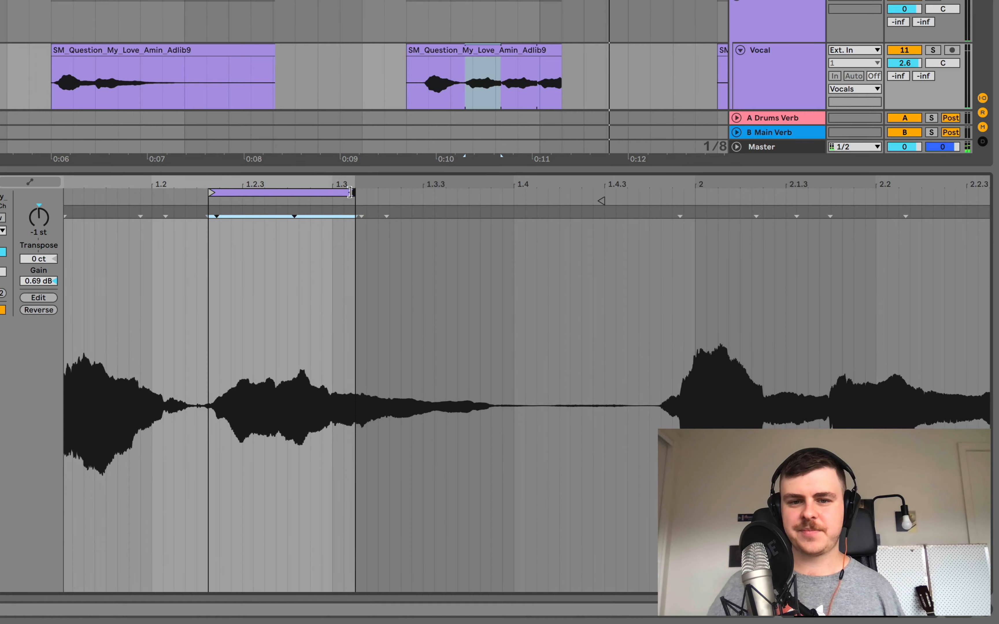
# Step: Trim the looped third phrase to end at bar 7 and play it, soloing the Vocal track
pyautogui.moveTo(560, 52); pyautogui.dragTo(536, 53)
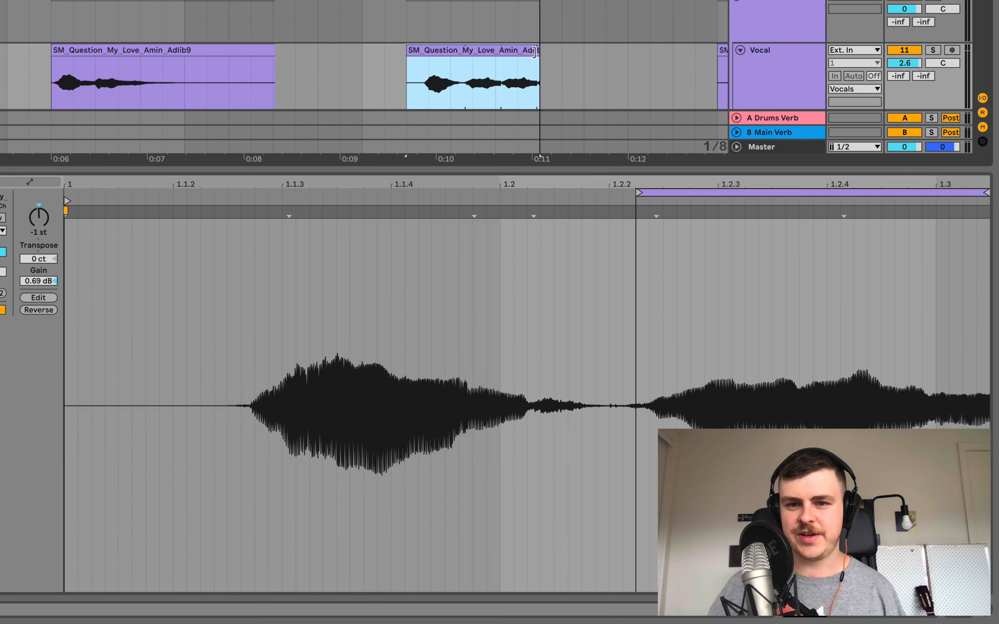
pyautogui.click(411, 83)
pyautogui.press('space')
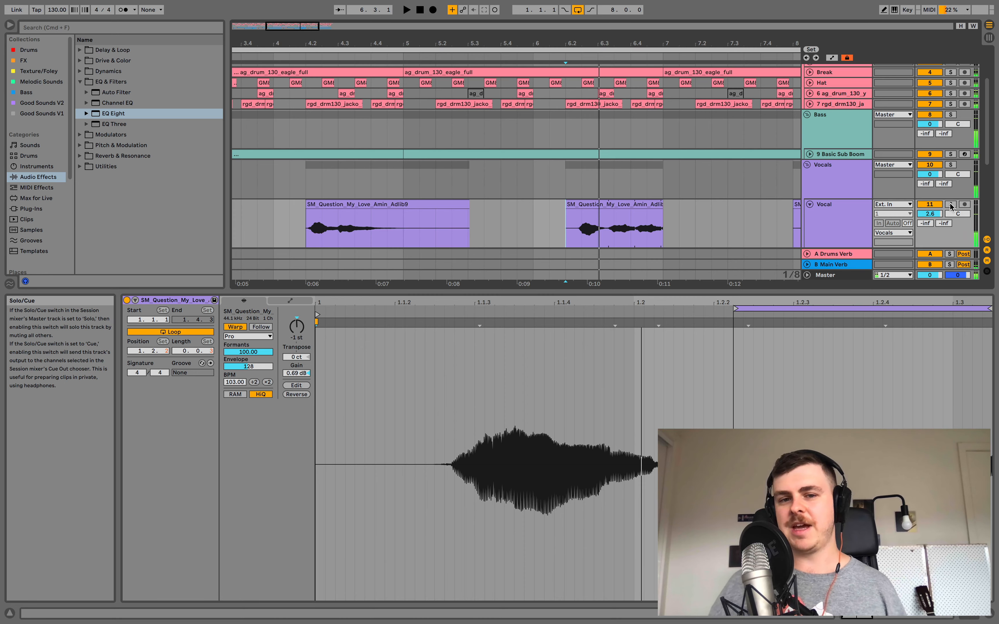
pyautogui.click(950, 205)
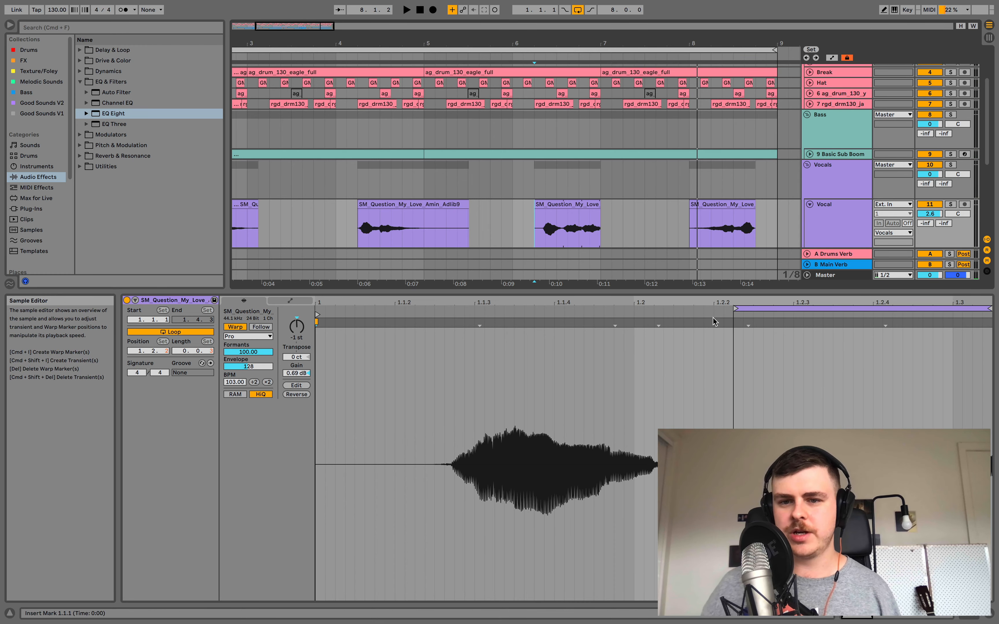
# Step: Try a shorter loop ending just after 1.2.4 on the third phrase, and return the loop end to just after 1.3
pyautogui.moveTo(990, 308); pyautogui.dragTo(800, 309)
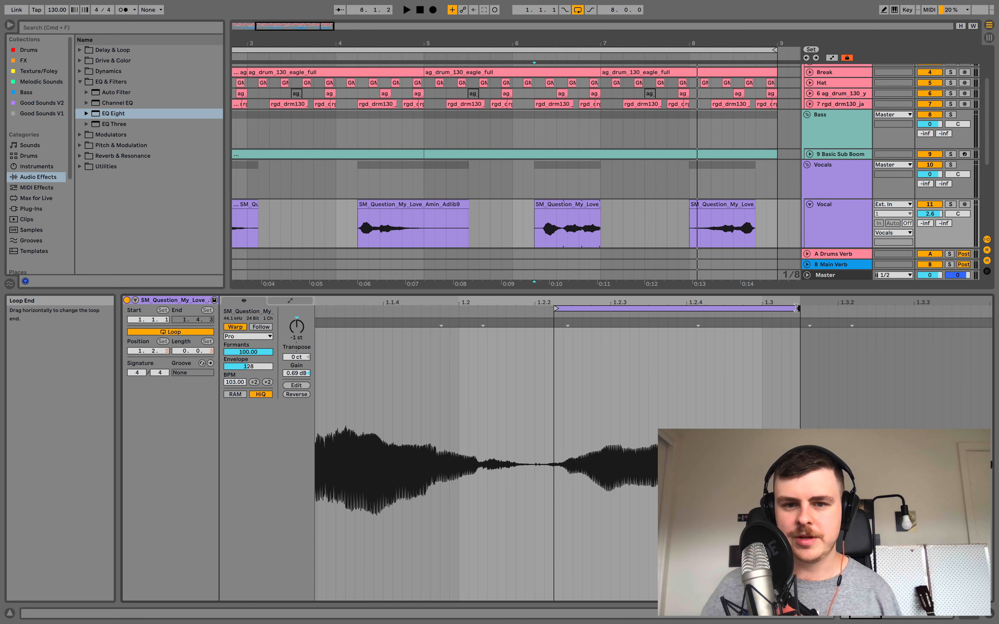
pyautogui.moveTo(795, 308); pyautogui.dragTo(707, 315)
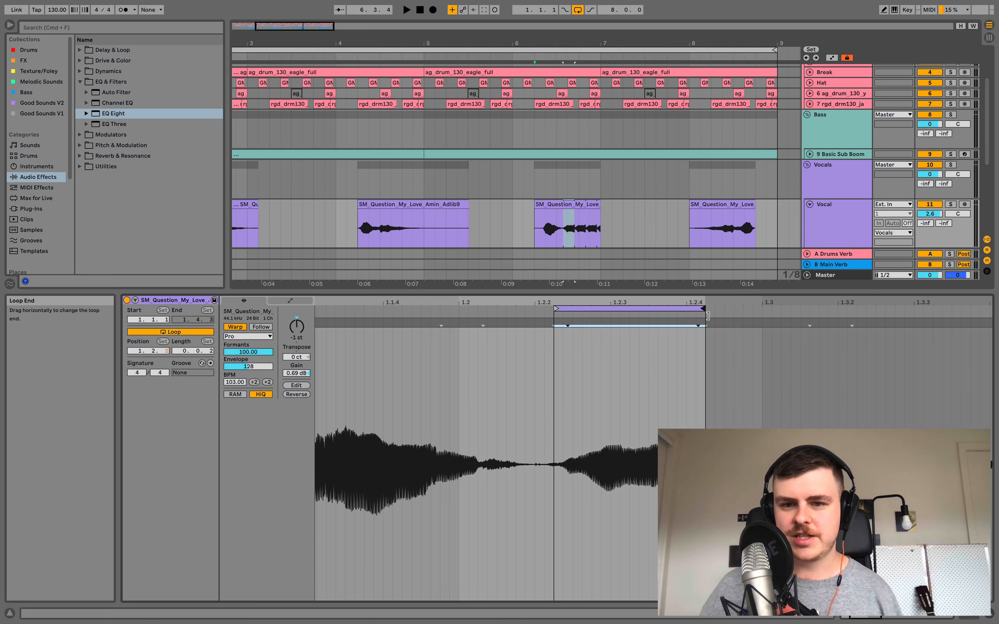
pyautogui.press('space')
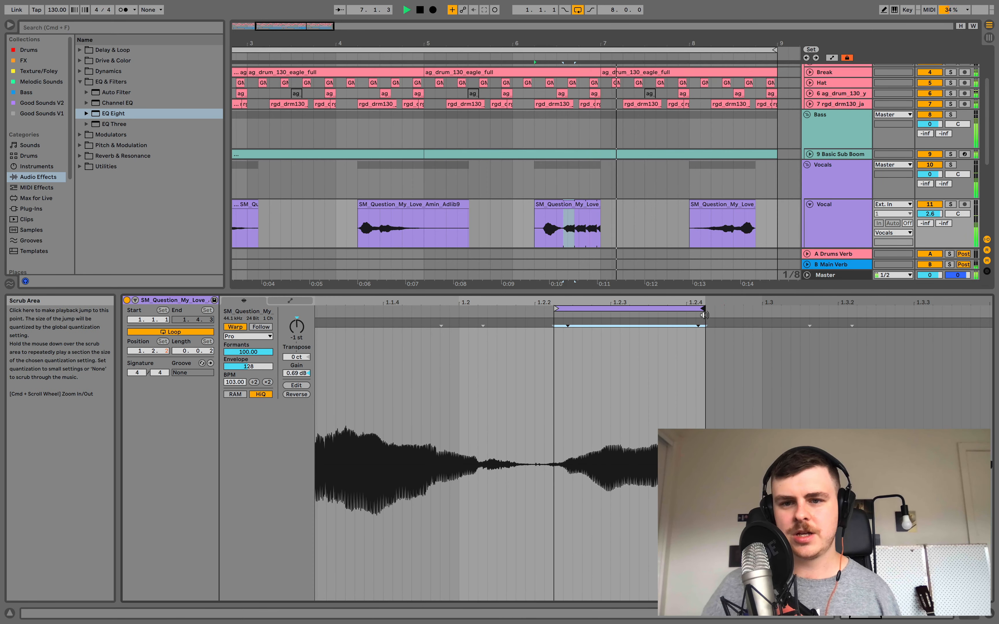
pyautogui.press('space')
pyautogui.press('super+Right')
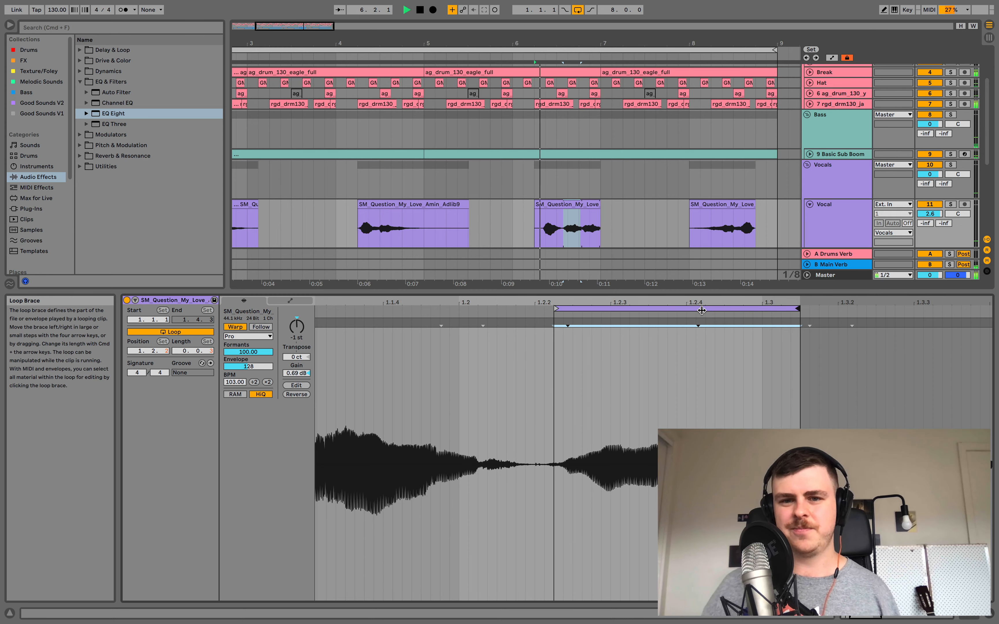
pyautogui.press('space')
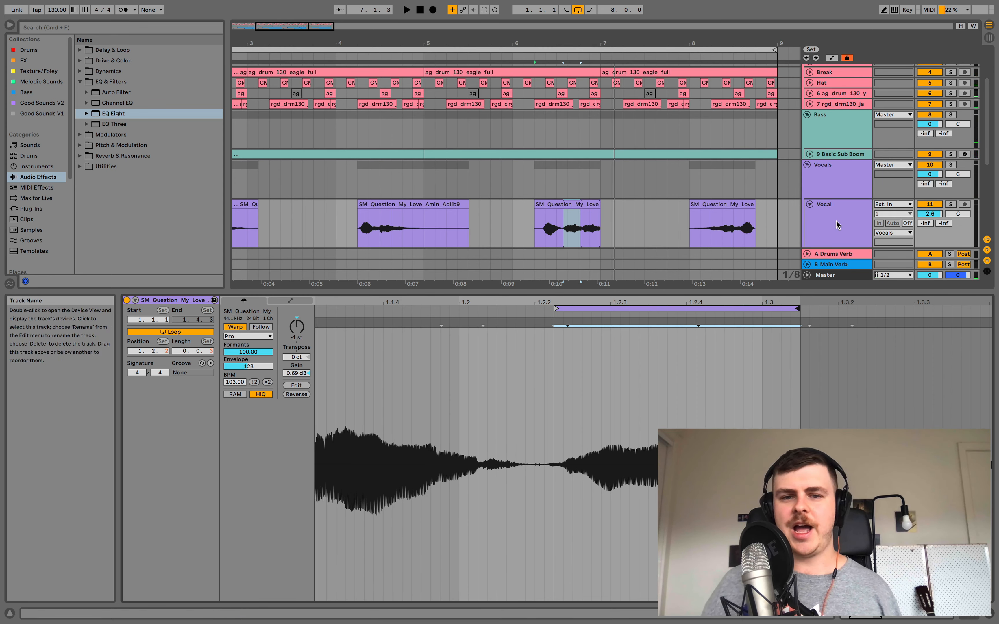
# Step: Select the first vocal phrase in bar 2 and turn on looping for its clip
pyautogui.hscroll(-8, 748, 219)
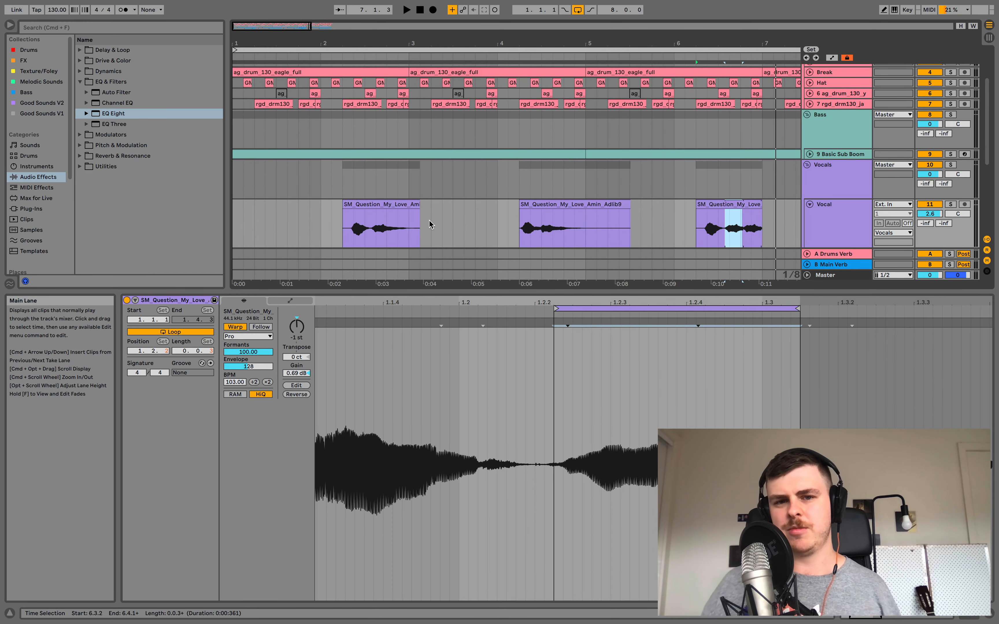
pyautogui.click(367, 200)
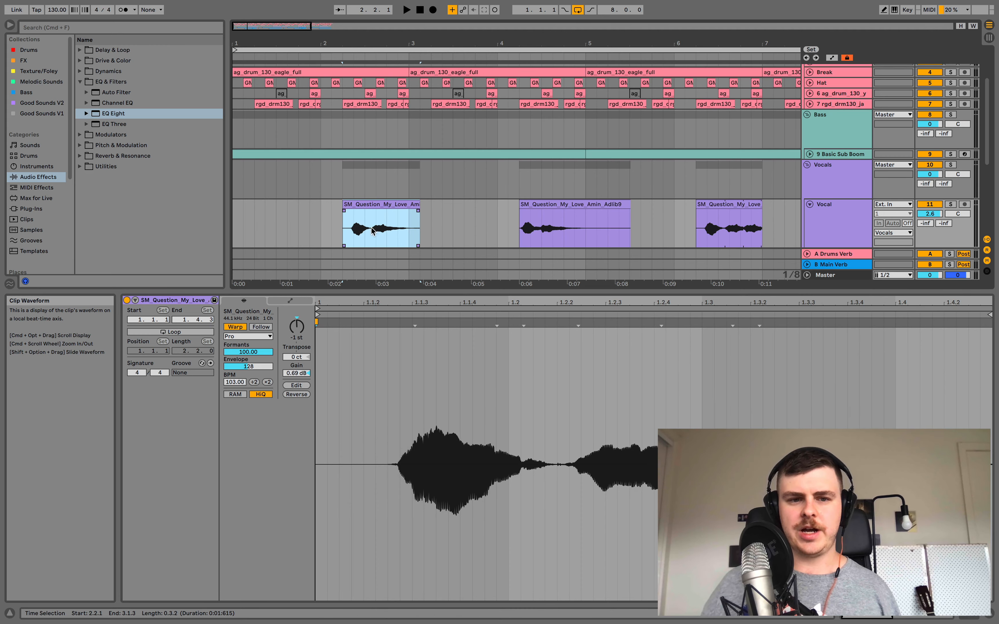
pyautogui.moveTo(404, 307); pyautogui.dragTo(405, 301)
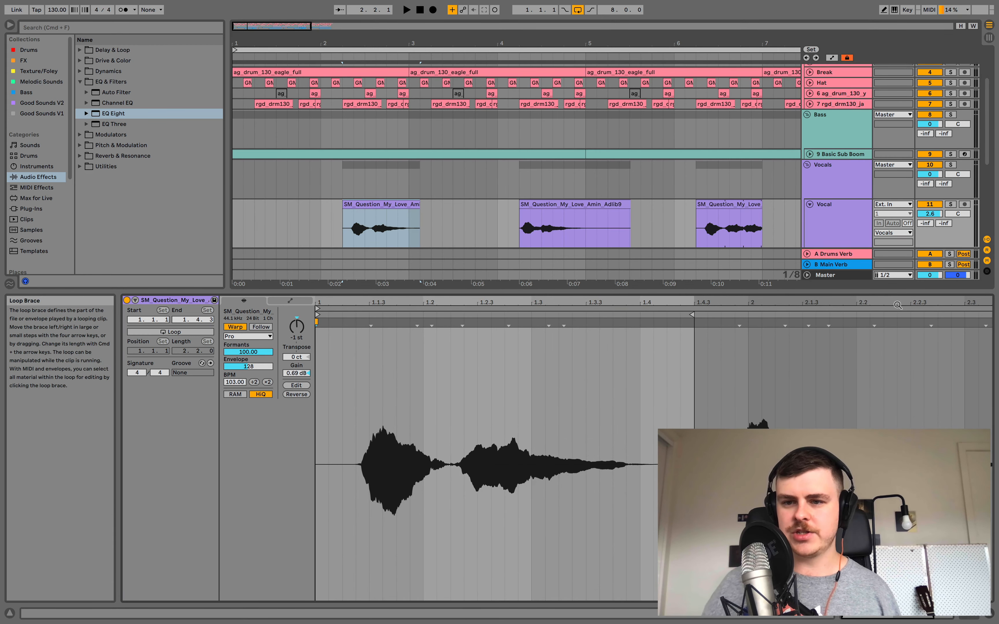
pyautogui.moveTo(577, 306); pyautogui.dragTo(565, 301)
pyautogui.click(209, 333)
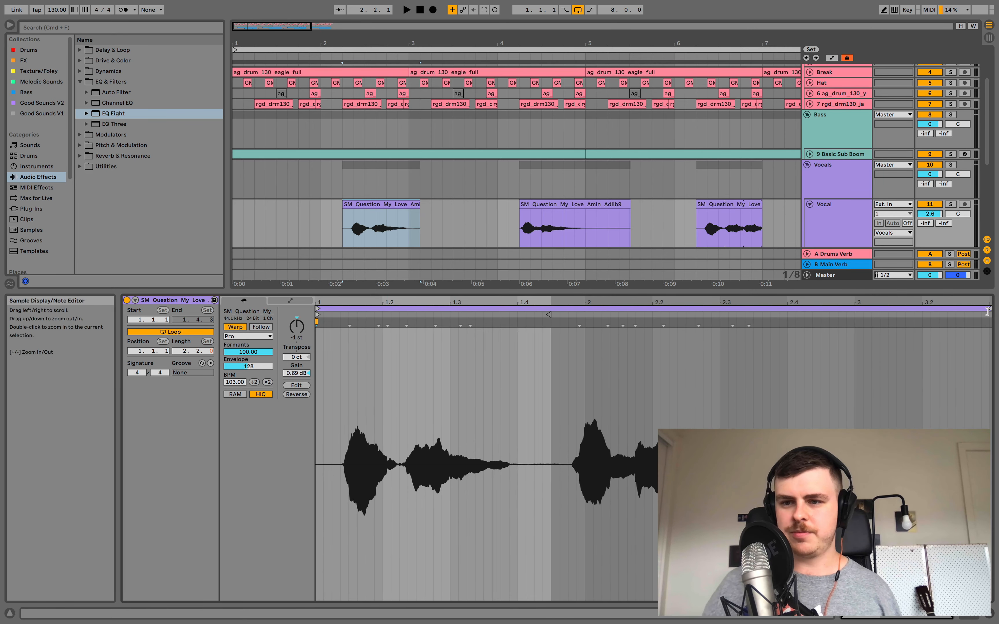
# Step: Try a two-beat loop from 1.1.1 to 1.3 on the first vocal phrase and play it with the beat
pyautogui.moveTo(989, 309); pyautogui.dragTo(450, 333)
pyautogui.press('space')
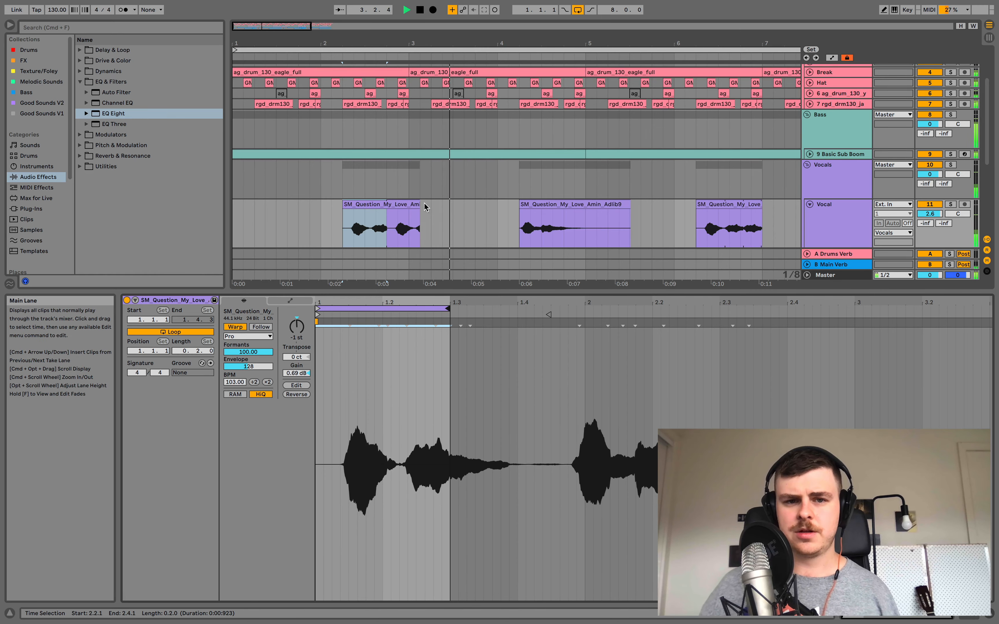
pyautogui.press('space')
pyautogui.press('space')
pyautogui.press('space')
# Step: Try extending the looped first phrase to end at 3.3.3, play it, and undo the extension and loop length changes
pyautogui.moveTo(415, 202); pyautogui.dragTo(458, 203)
pyautogui.press('space')
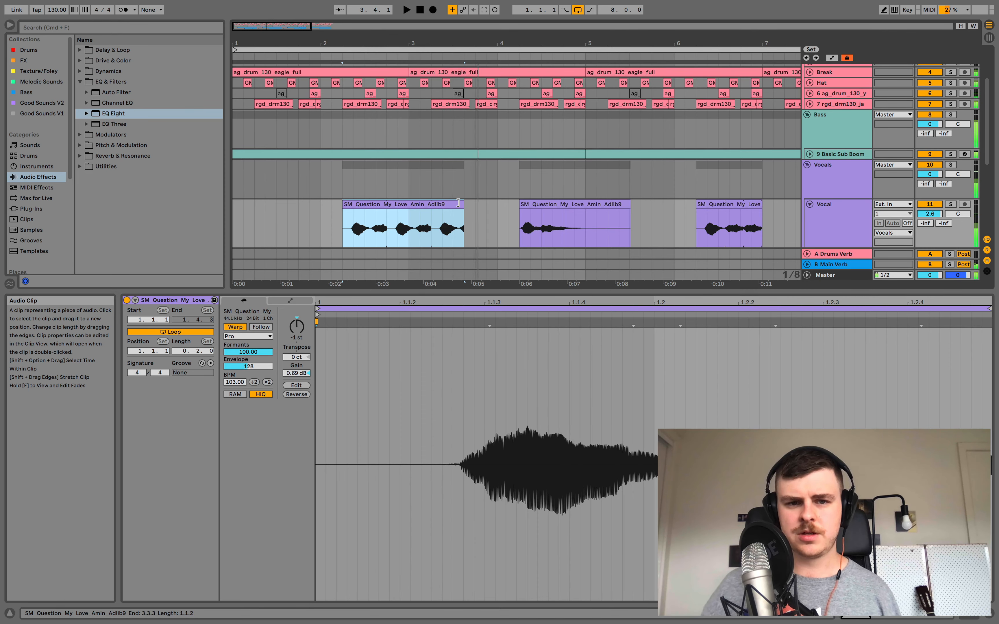
pyautogui.press('space')
pyautogui.moveTo(458, 202); pyautogui.dragTo(400, 202)
pyautogui.press('super+z')
pyautogui.press('super+z')
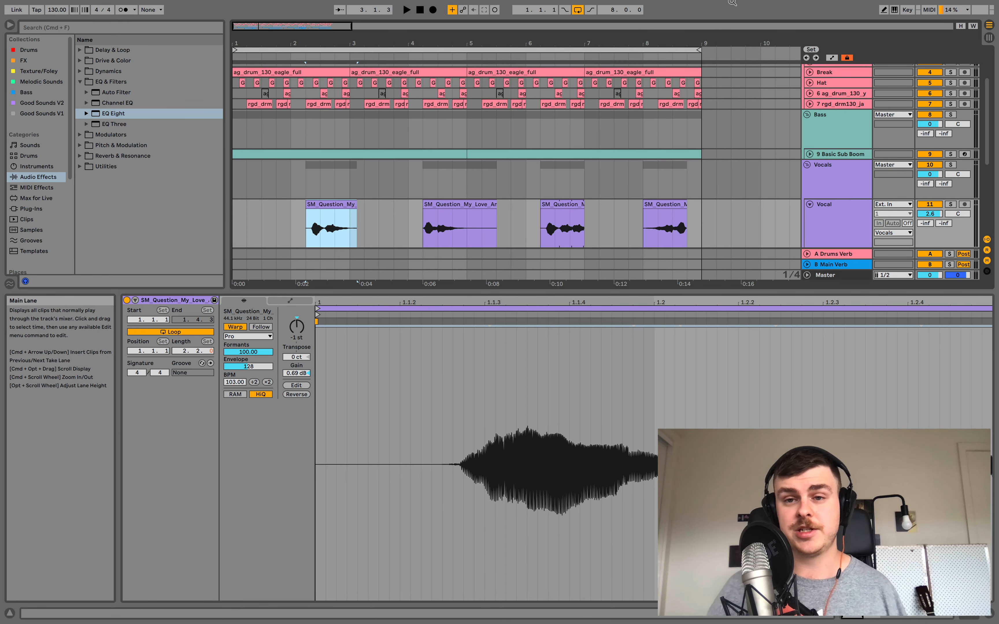
# Step: Switch to Splice, audition the female RnB vocals under More on Splice, and buy 91V_VHP_Fem_Vocal_Riff_Classic_Oh_Am.wav for 1 credit
pyautogui.click(662, 7)
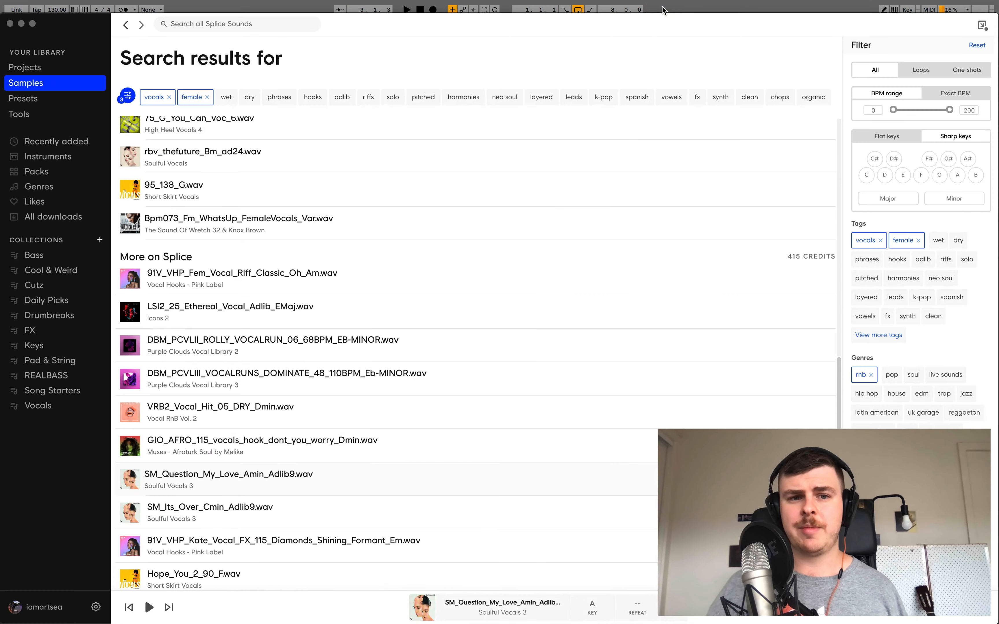
pyautogui.click(133, 415)
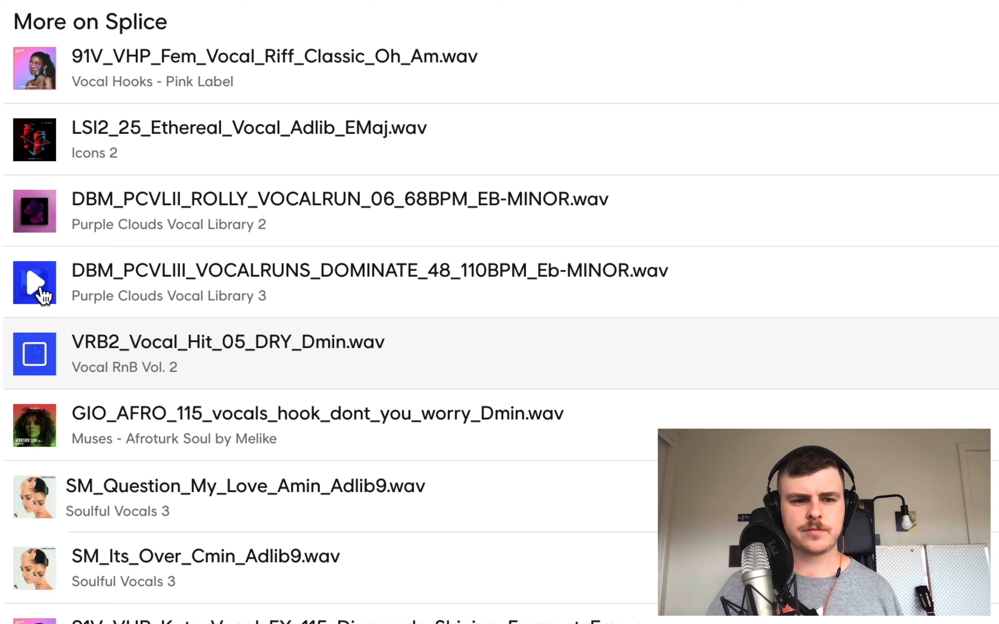
pyautogui.click(132, 380)
pyautogui.click(36, 212)
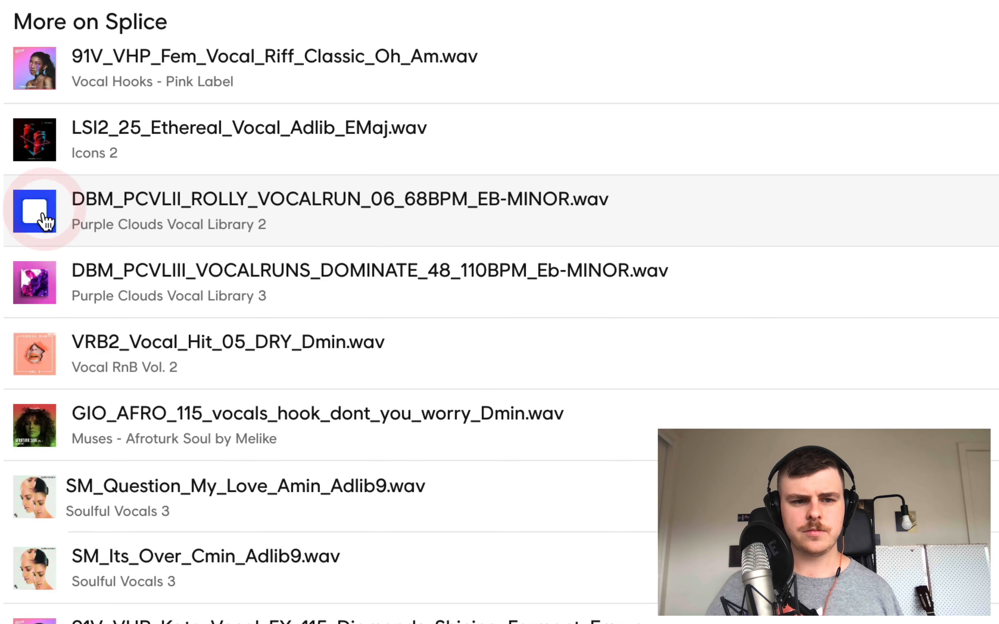
pyautogui.click(38, 131)
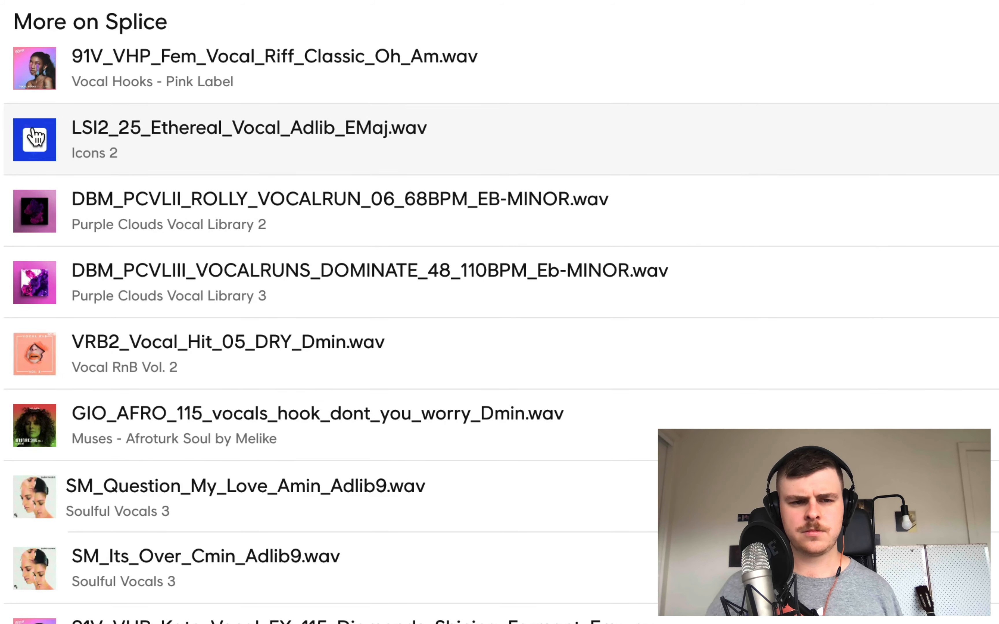
pyautogui.click(35, 77)
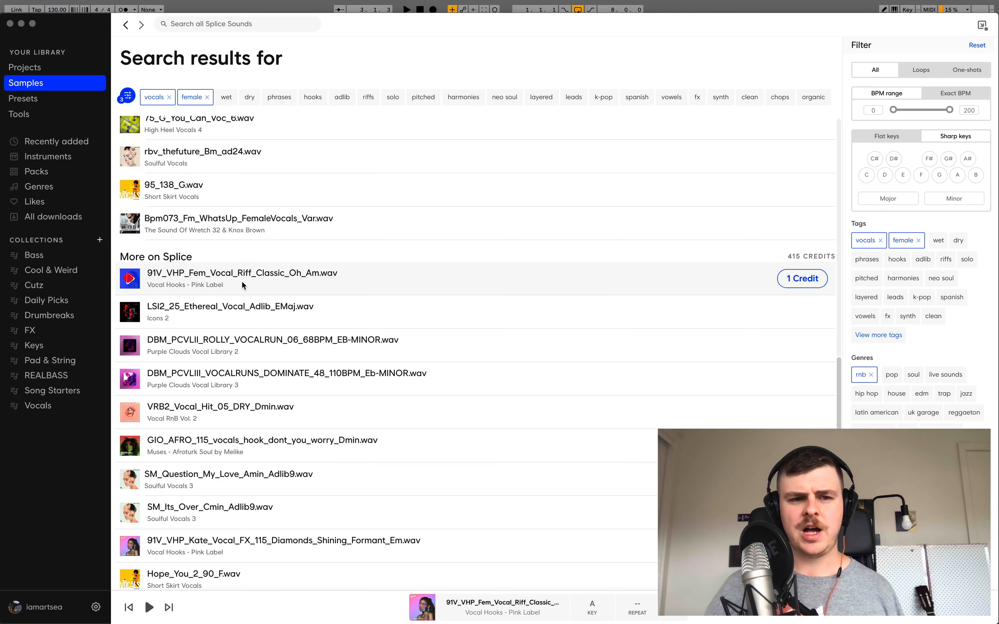
pyautogui.click(800, 278)
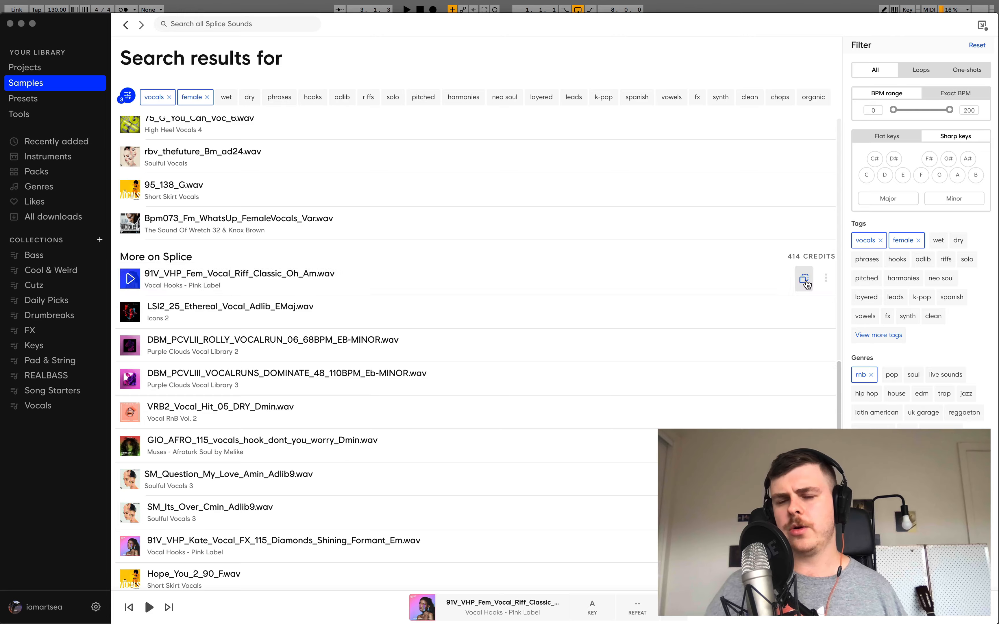
# Step: Return to Ableton Live and place the 91V_VHP_Fem vocal riff on the empty 12 Audio track at 7.3.1
pyautogui.click(21, 24)
pyautogui.click(630, 309)
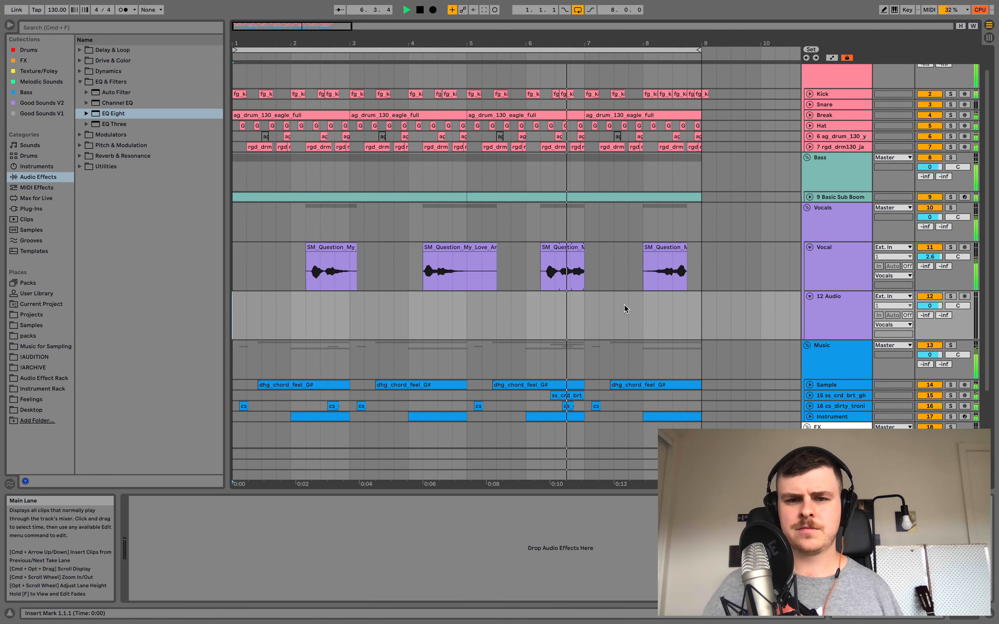
pyautogui.click(615, 305)
pyautogui.press('super+v')
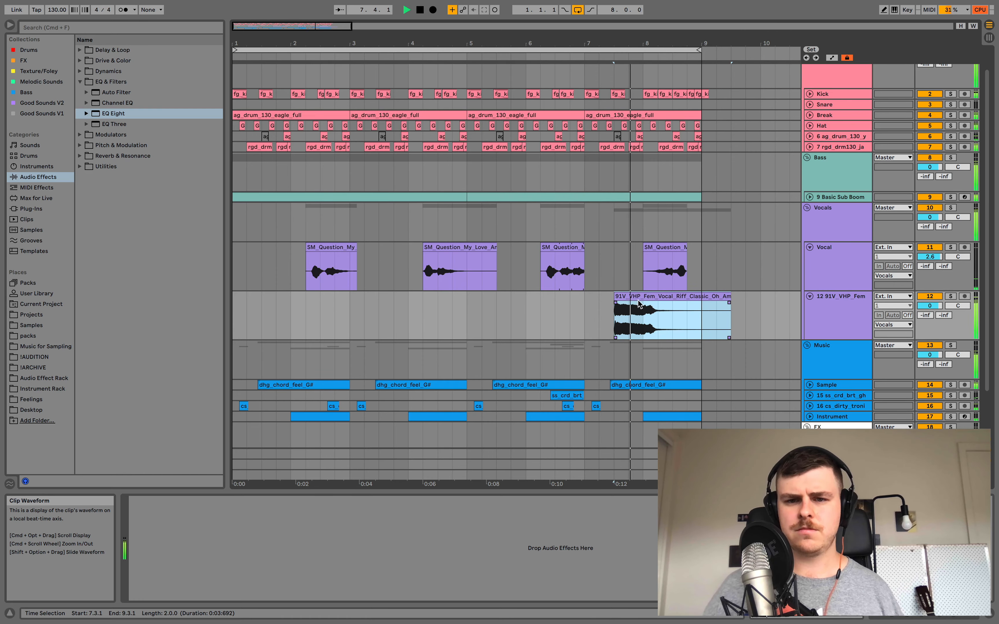
# Step: Turn off warping for the new vocal riff clip, transpose it to -1 st, and play it with the beat
pyautogui.press('space')
pyautogui.doubleClick(642, 296)
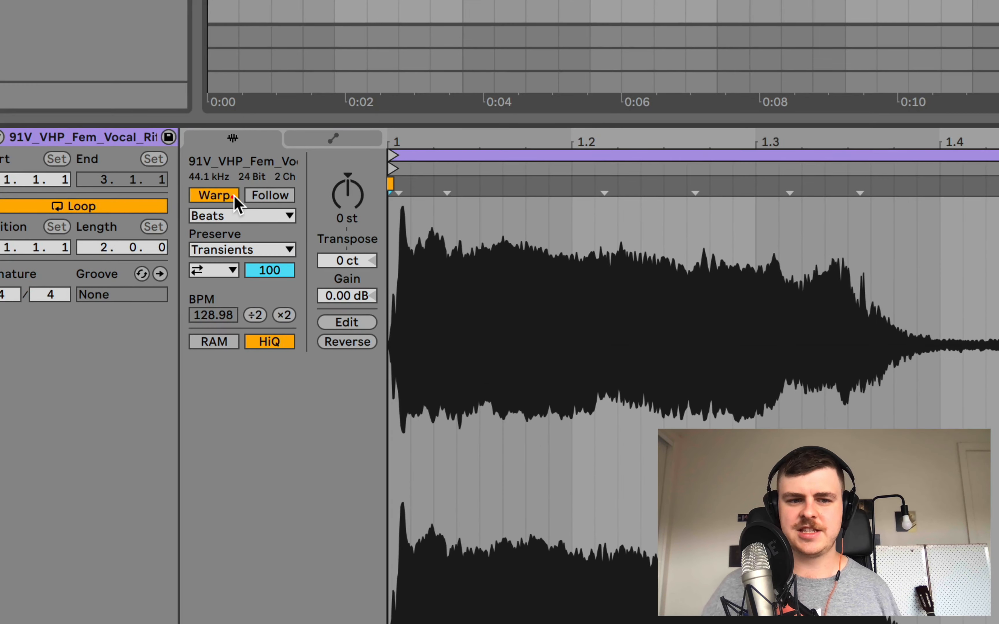
pyautogui.click(234, 322)
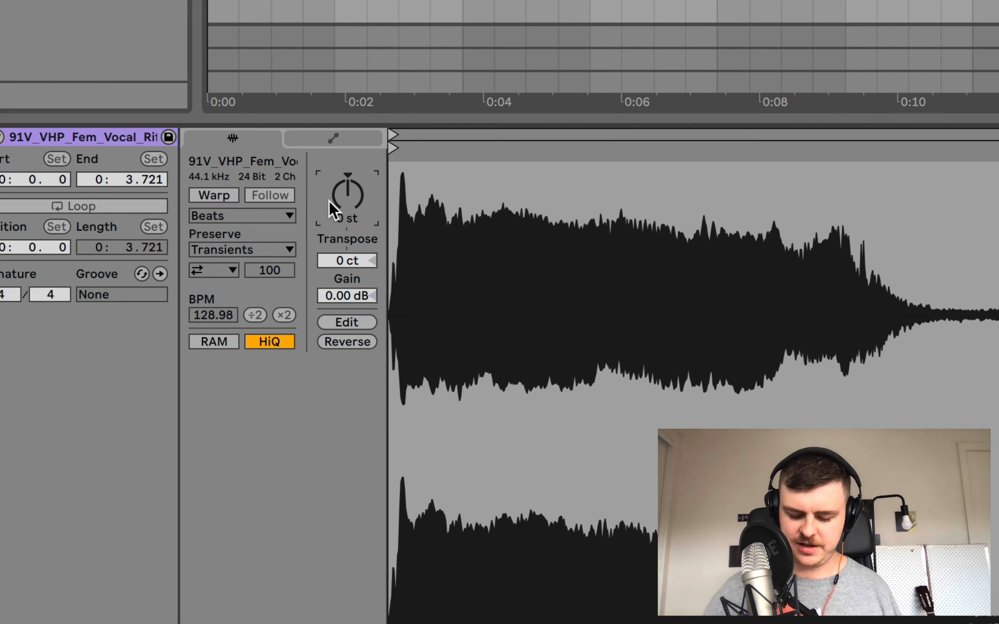
pyautogui.press('Down')
pyautogui.press('space')
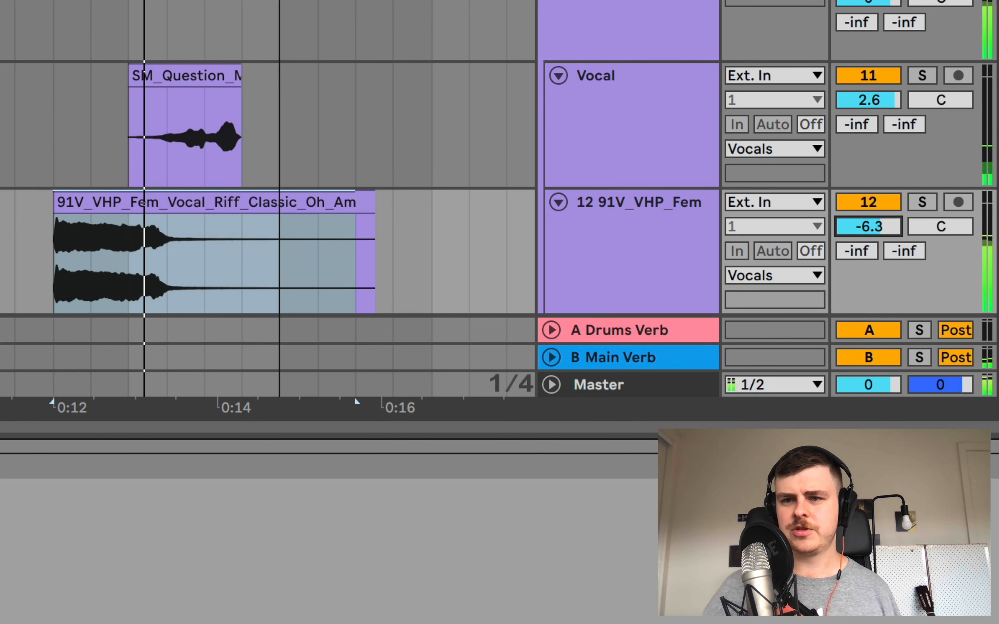
# Step: Balance the two vocal tracks during playback, setting the new vocal riff track to -7.8 dB and the Vocal track to 4.6 dB
pyautogui.moveTo(868, 226)
pyautogui.mouseDown()
pyautogui.moveTo(868, 252)
pyautogui.moveTo(884, 215)
pyautogui.mouseUp()
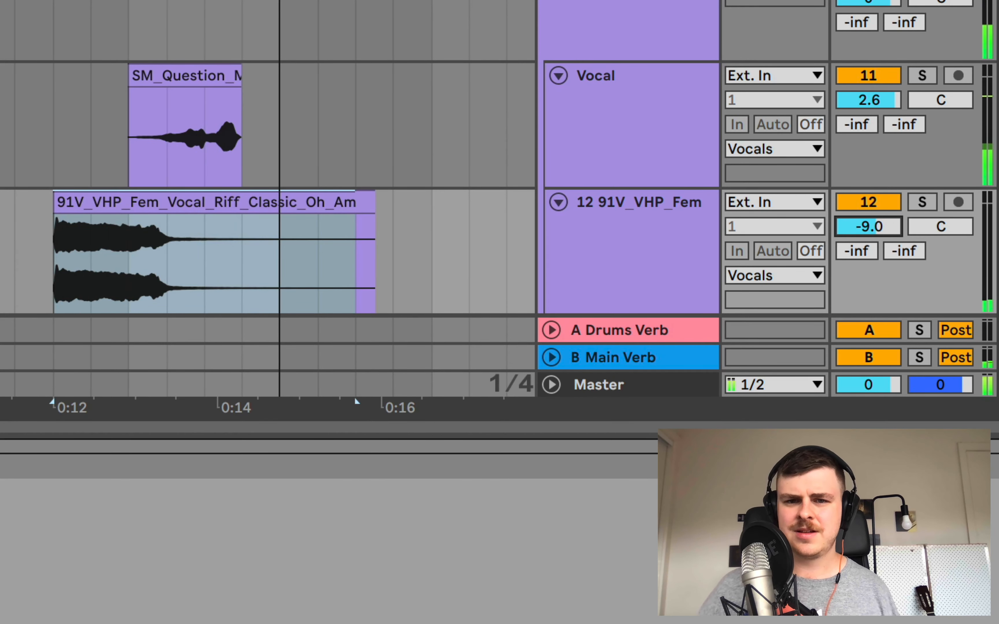
pyautogui.click(879, 293)
pyautogui.moveTo(885, 100); pyautogui.dragTo(885, 98)
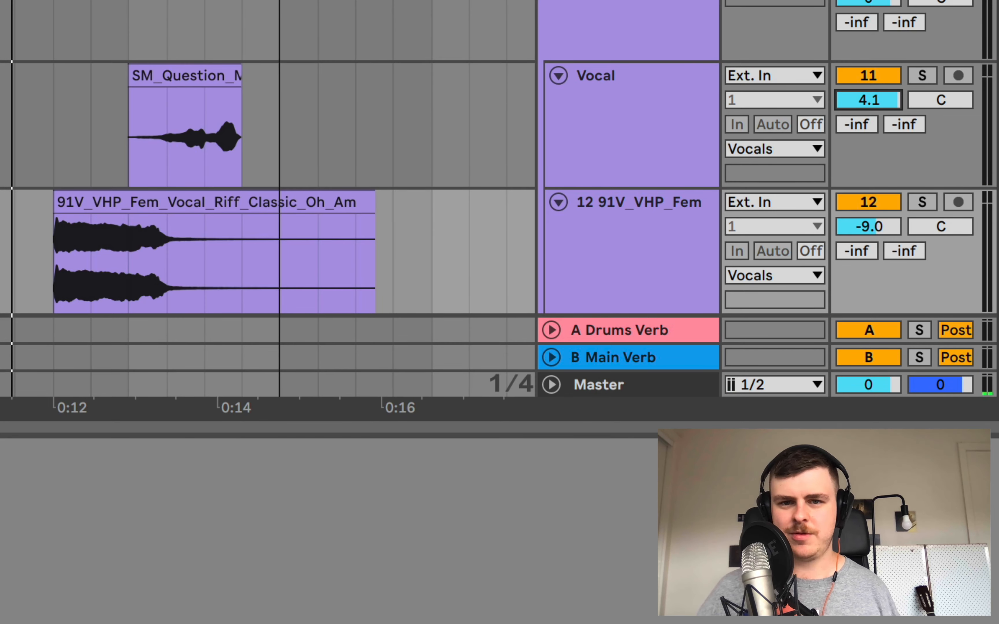
pyautogui.press('space')
pyautogui.moveTo(884, 100); pyautogui.dragTo(892, 95)
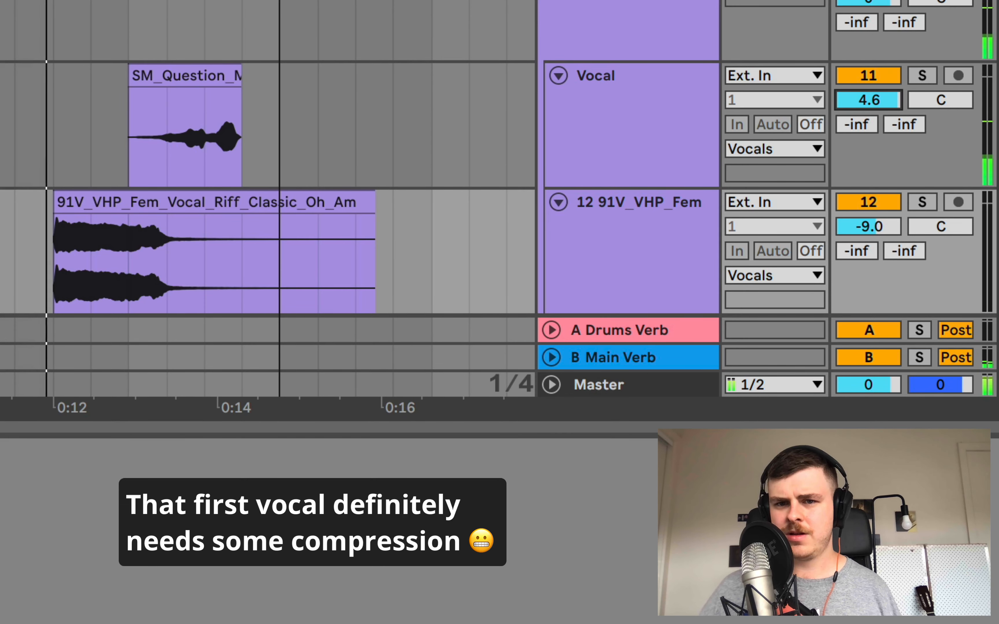
pyautogui.moveTo(879, 226); pyautogui.dragTo(879, 223)
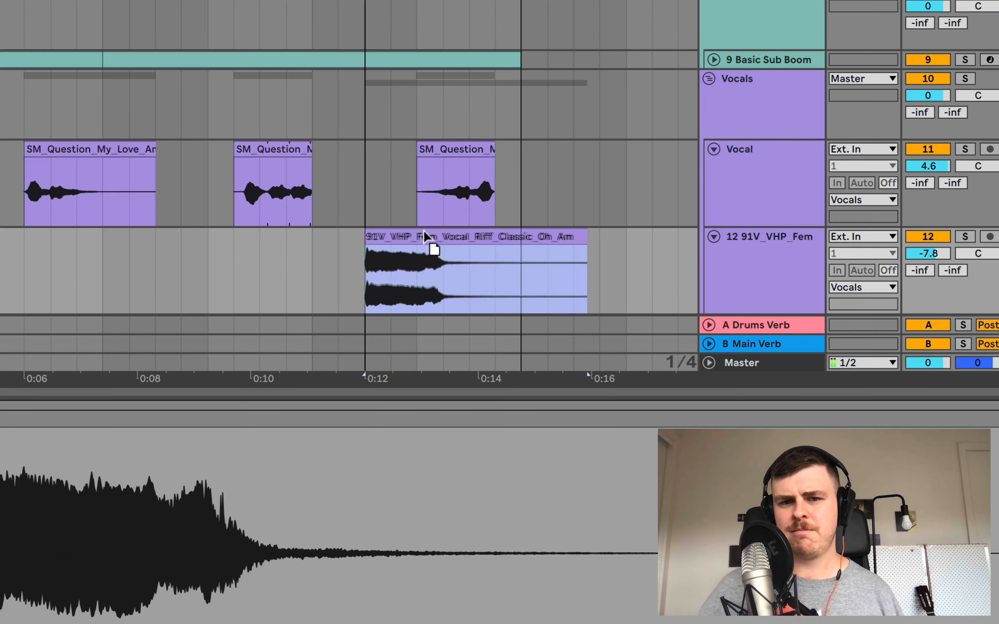
# Step: Move the vocal riff clip one beat earlier to 7.2.1 and set its track volume to -7.3 dB while playing
pyautogui.moveTo(425, 235); pyautogui.dragTo(398, 236)
pyautogui.click(208, 260)
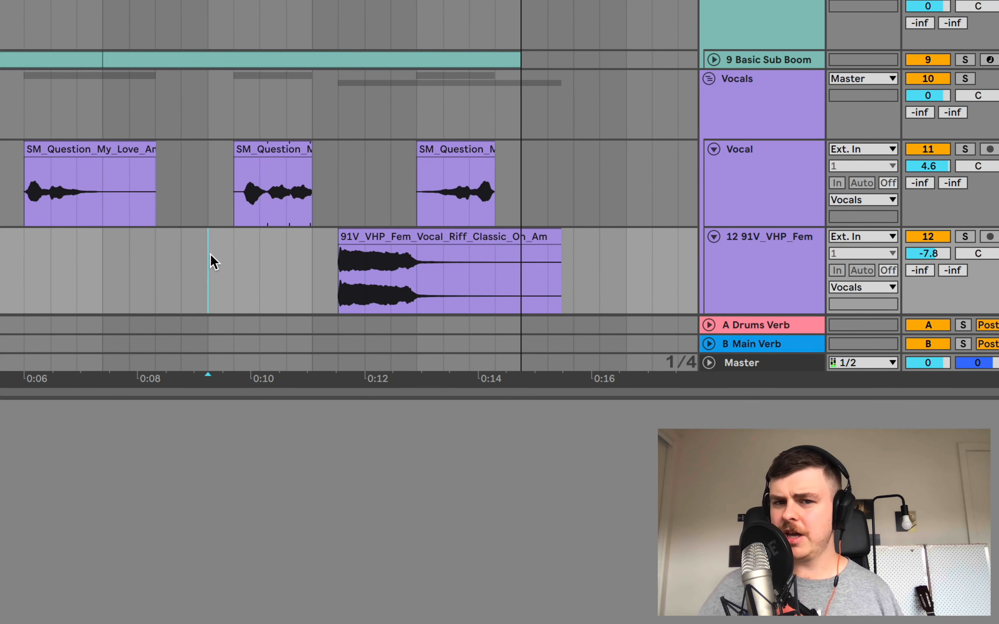
pyautogui.press('space')
pyautogui.moveTo(928, 254); pyautogui.dragTo(928, 252)
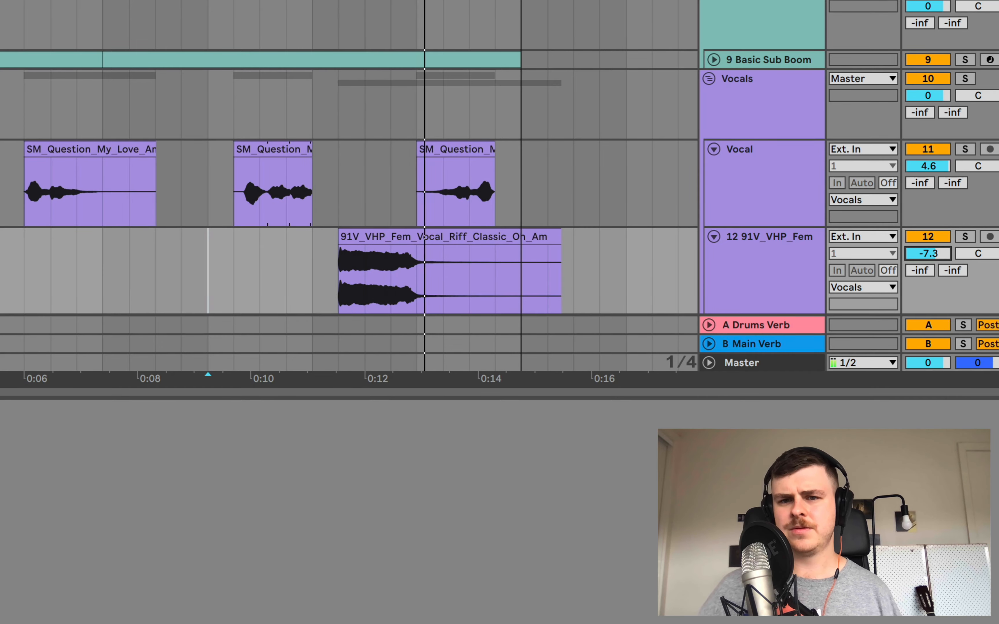
pyautogui.press('space')
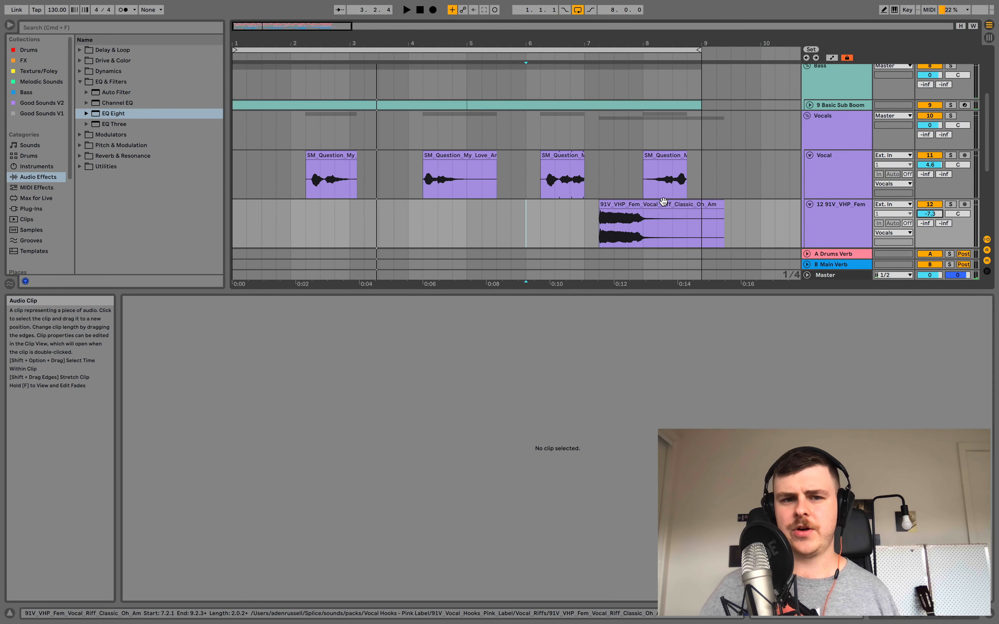
# Step: Try a copy of the vocal riff at 3.2.1 against the beat, then delete the copy
pyautogui.click(451, 235)
pyautogui.click(364, 214)
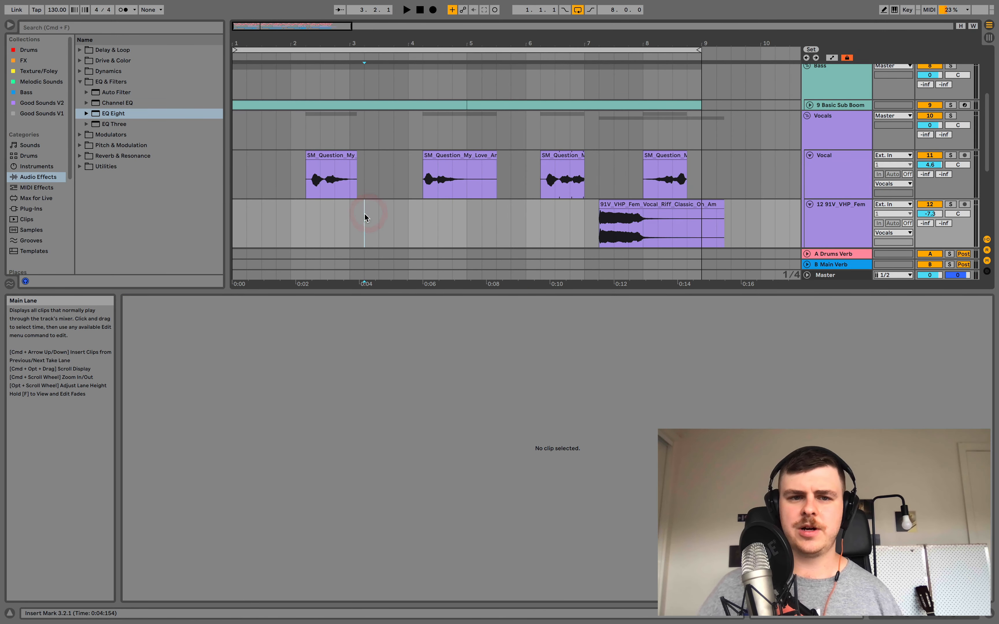
pyautogui.press('super+v')
pyautogui.click(308, 216)
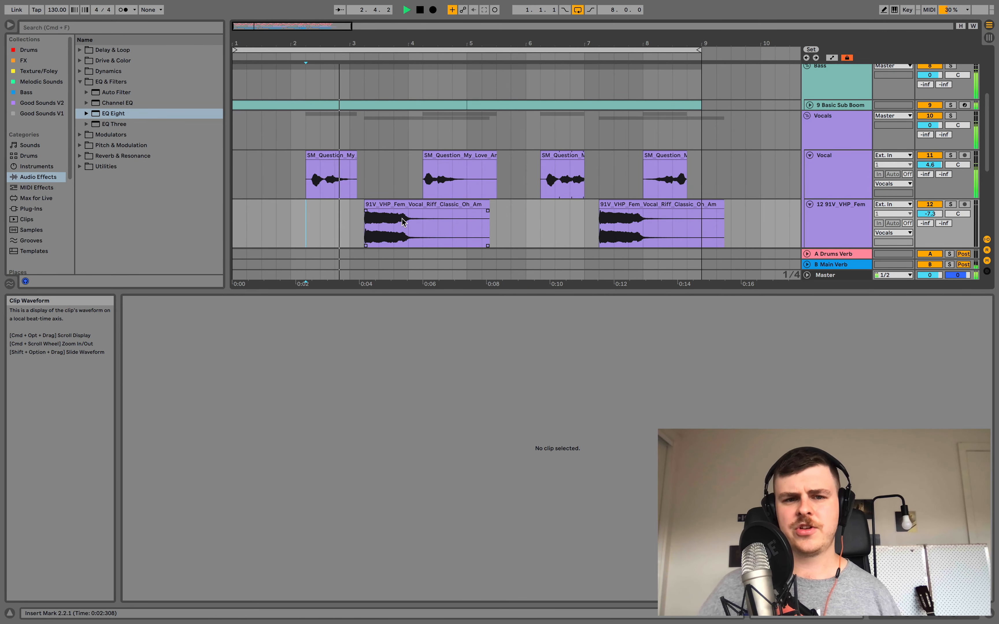
pyautogui.click(437, 205)
pyautogui.press('Delete')
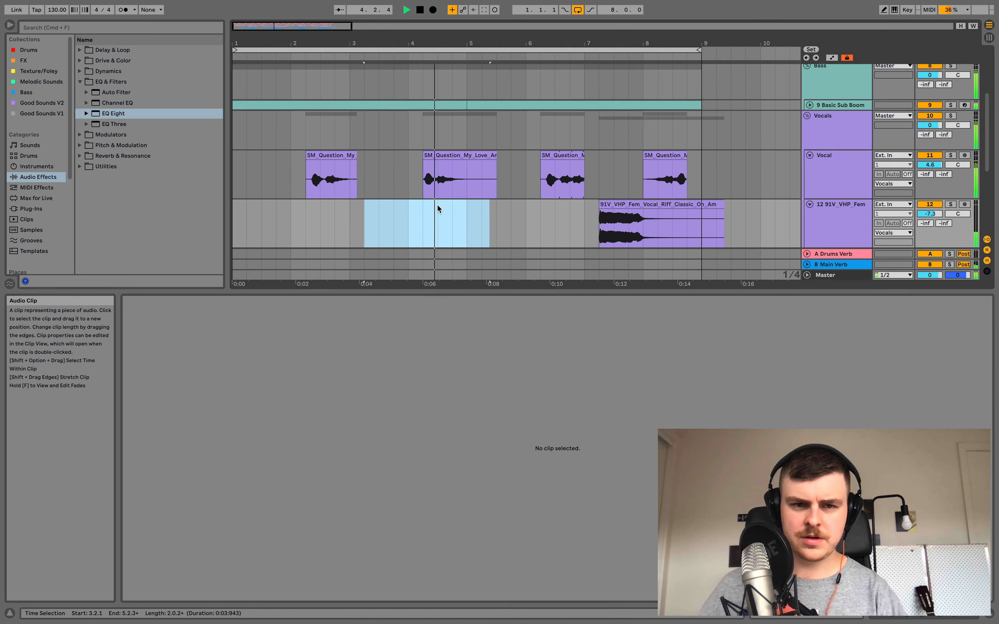
# Step: Warp the remaining vocal riff clip in Complex Pro mode, set its segment BPM to 123, and play the result
pyautogui.click(660, 205)
pyautogui.press('space')
pyautogui.press('space')
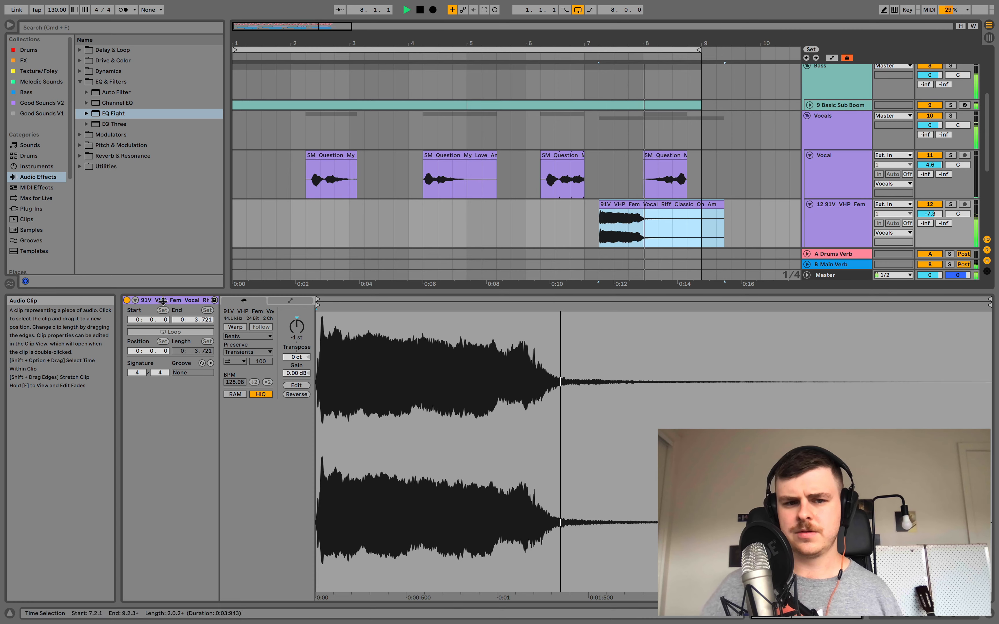
pyautogui.click(236, 327)
pyautogui.click(253, 335)
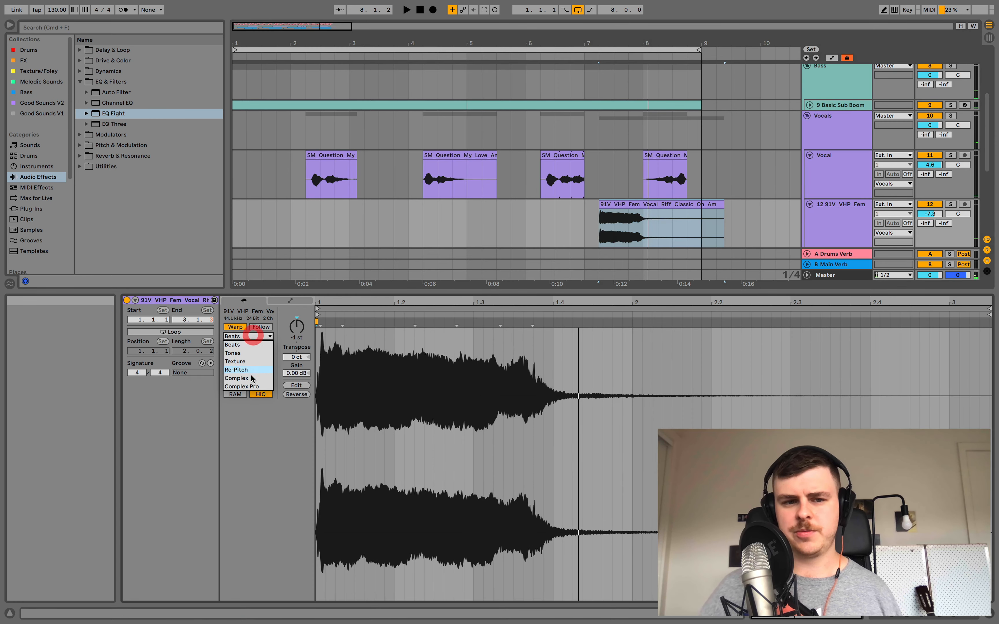
pyautogui.click(252, 387)
pyautogui.moveTo(237, 382); pyautogui.dragTo(237, 406)
pyautogui.press('space')
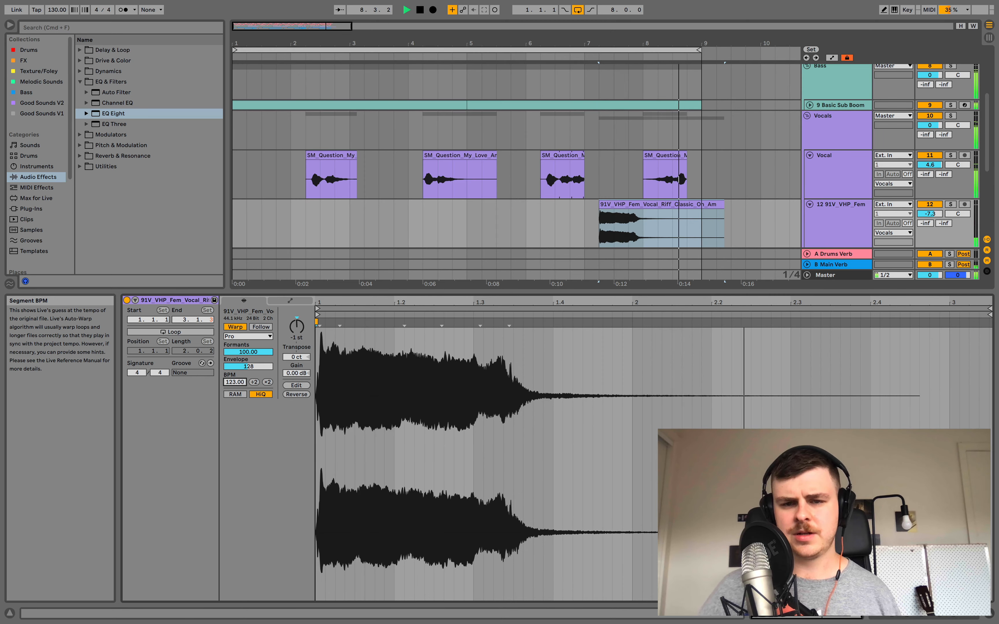
pyautogui.press('space')
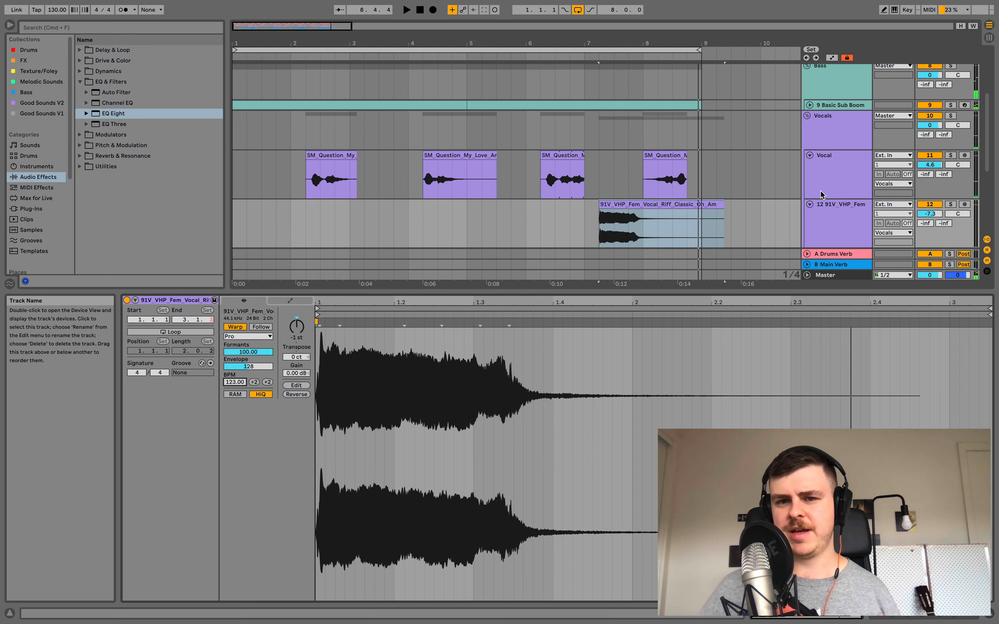
# Step: Insert a MIDI track directly below the 12 91V_VHP_Fem track
pyautogui.scroll(-2, 821, 194)
pyautogui.click(830, 175)
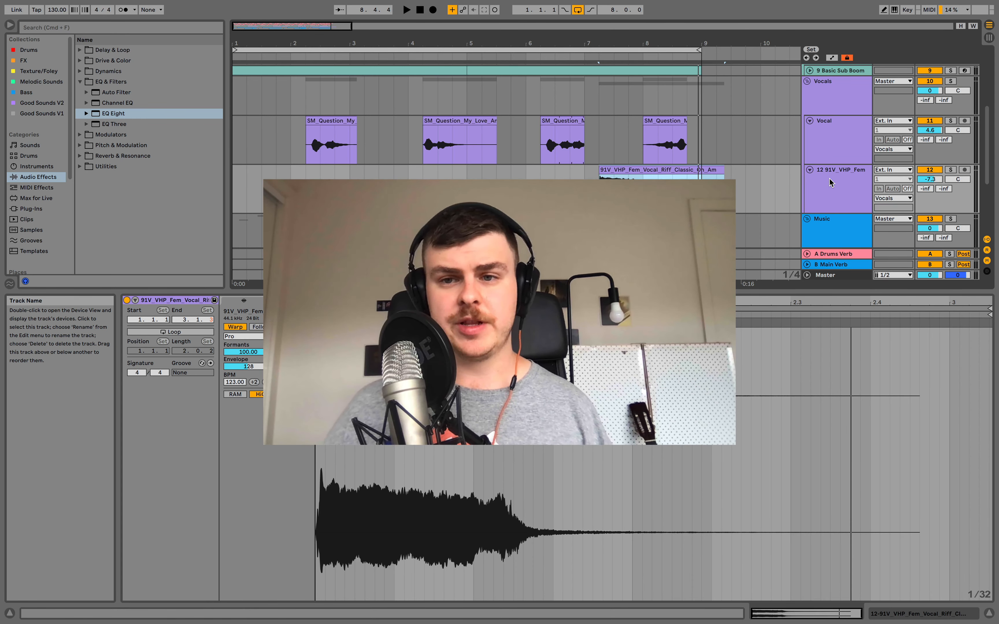
pyautogui.click(829, 179)
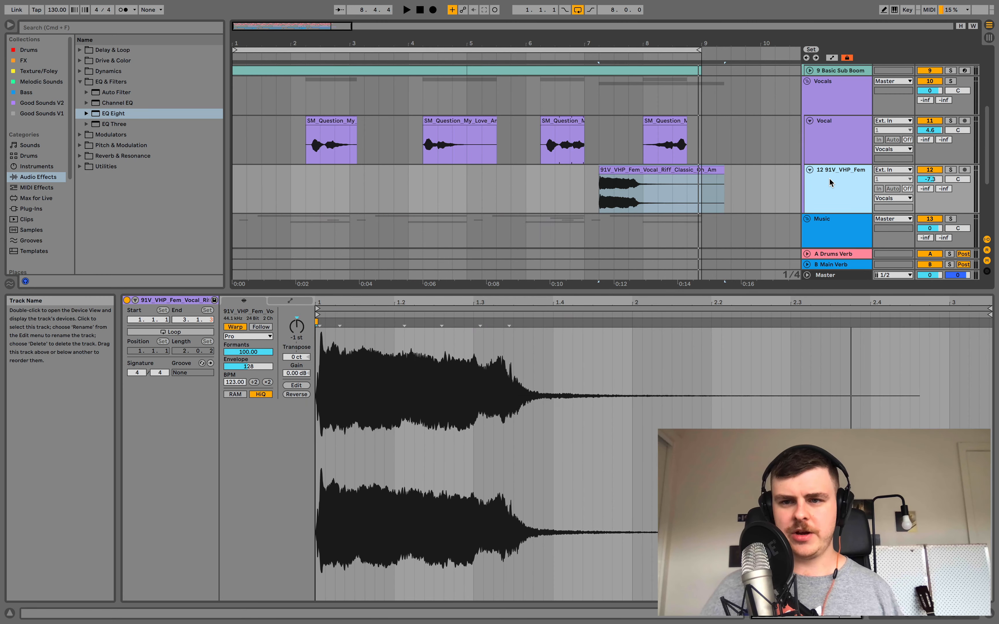
pyautogui.press('super+shift+t')
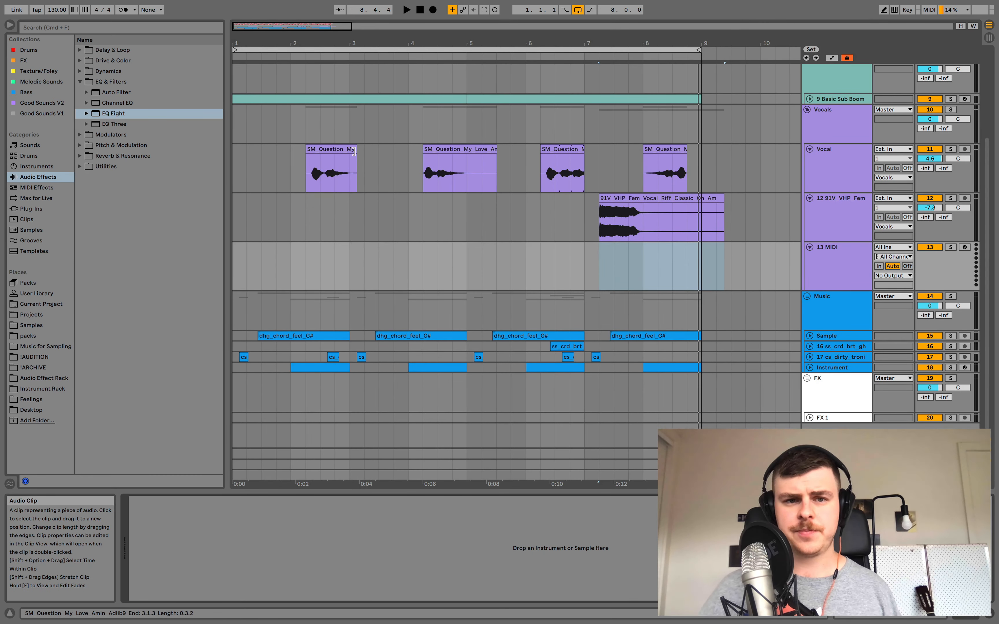
# Step: Load the first SM_Question_My_Love clip into Simpler on the MIDI track and extend the sample end to cover the whole recording
pyautogui.click(356, 150)
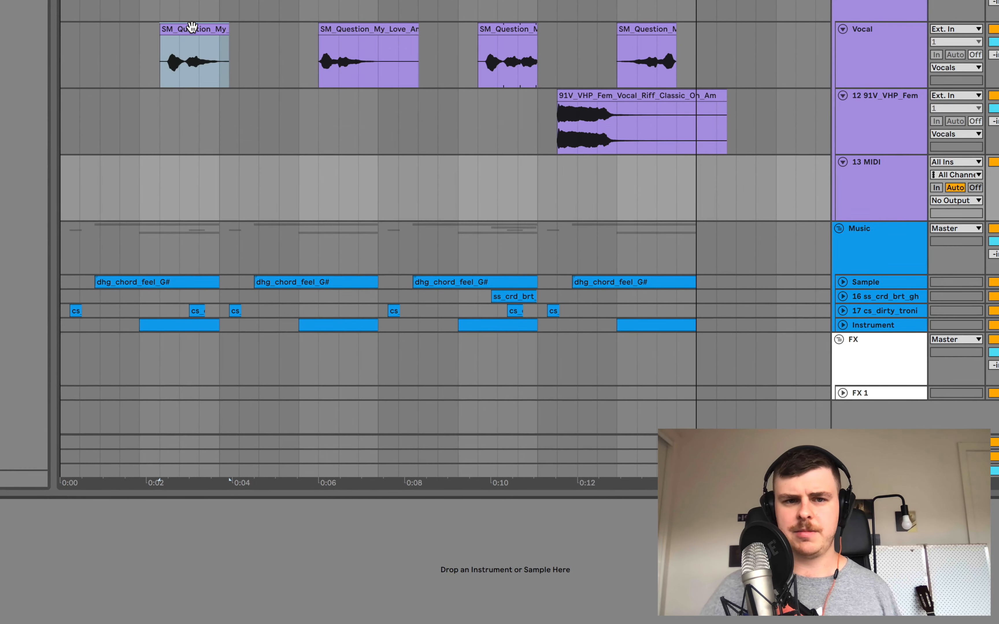
pyautogui.click(299, 545)
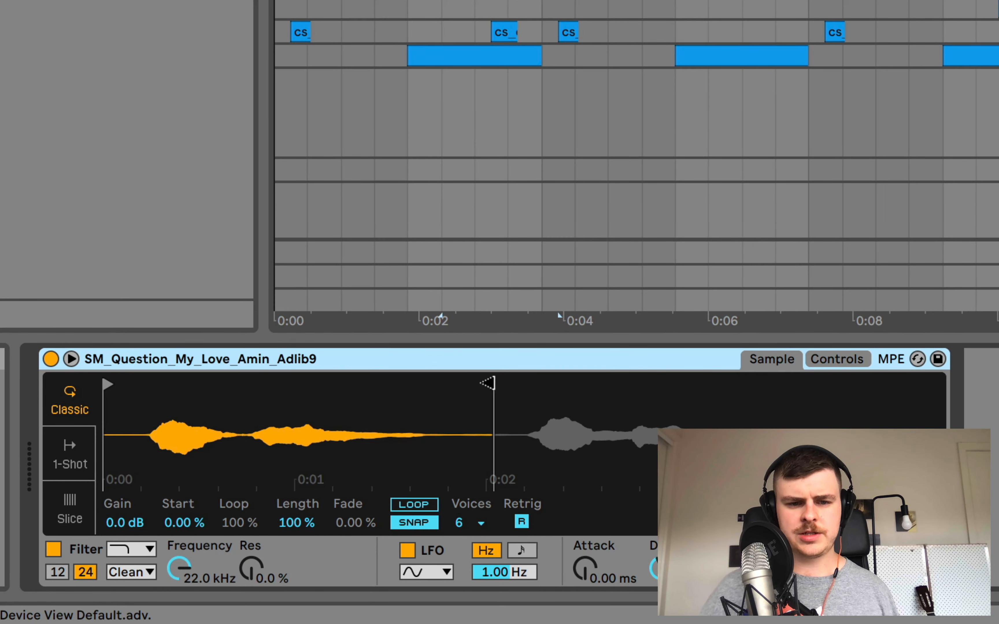
pyautogui.moveTo(491, 385); pyautogui.dragTo(937, 384)
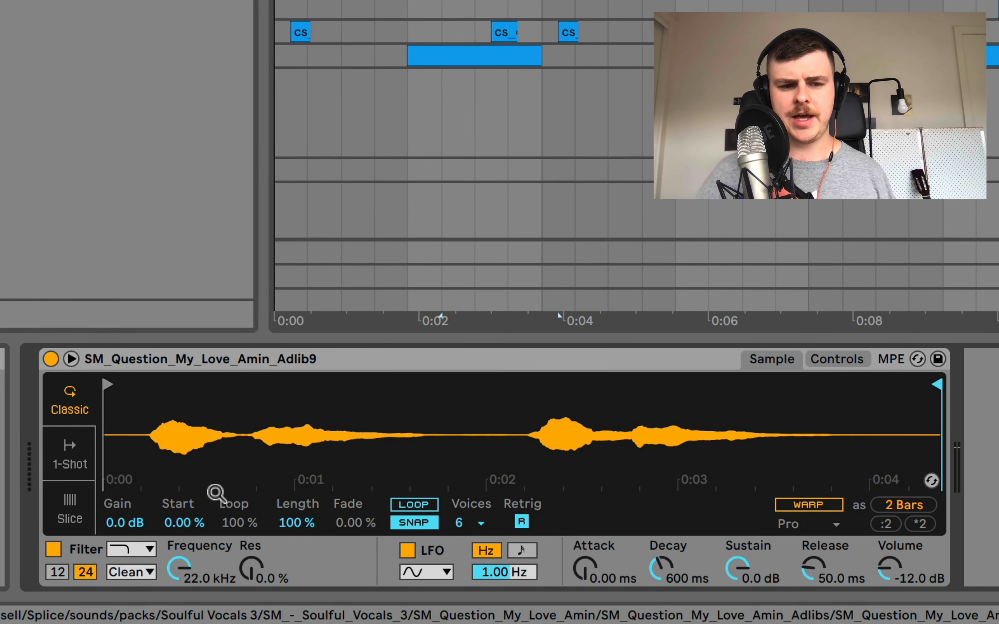
# Step: Slice the Simpler vocal by transients with 81 % sensitivity, and set Vol < Vel to 0 %
pyautogui.click(66, 510)
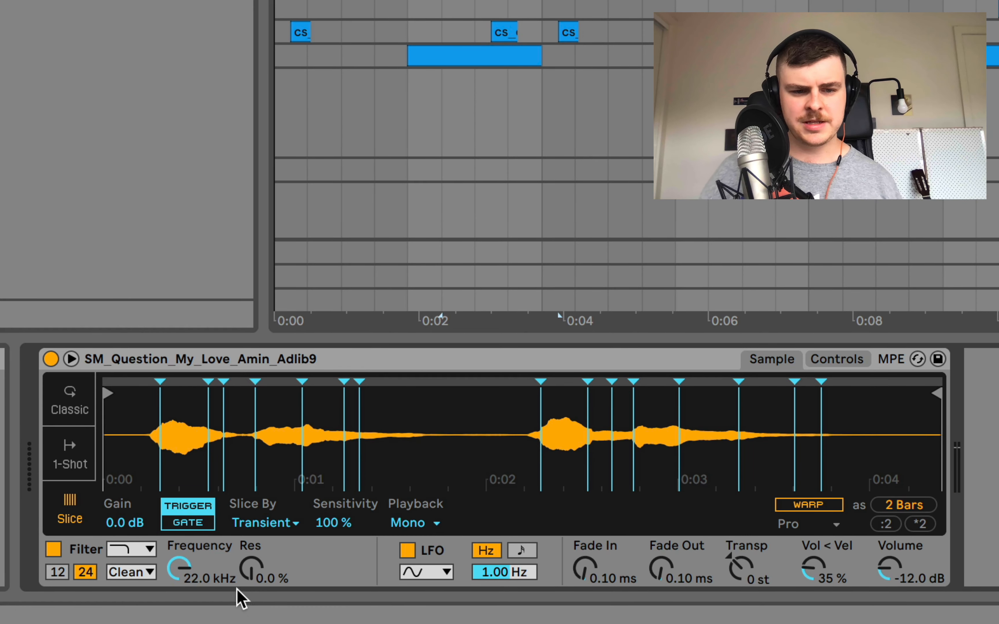
pyautogui.moveTo(329, 528); pyautogui.dragTo(328, 540)
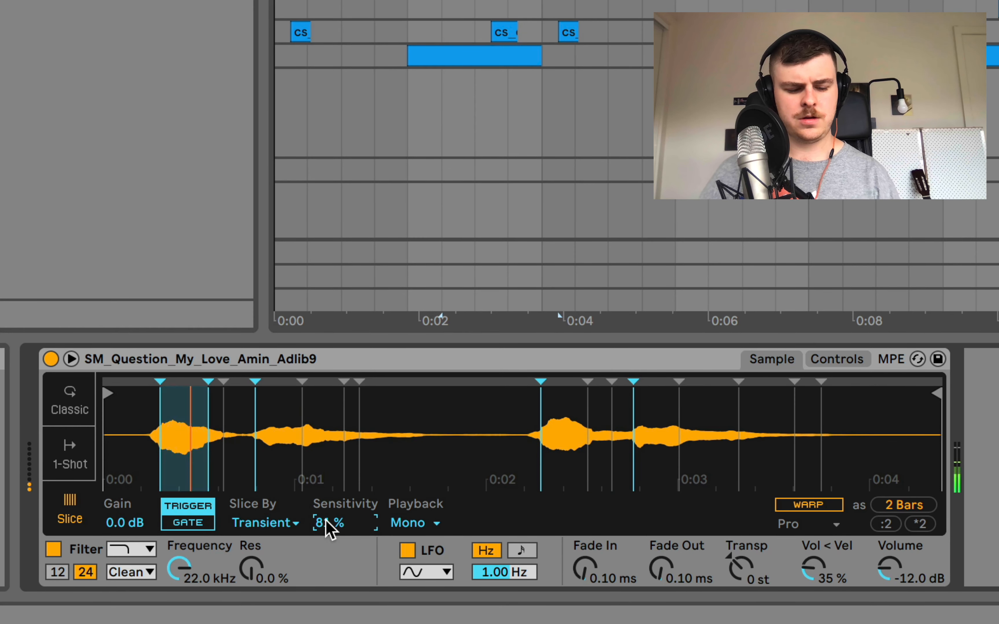
pyautogui.click(841, 360)
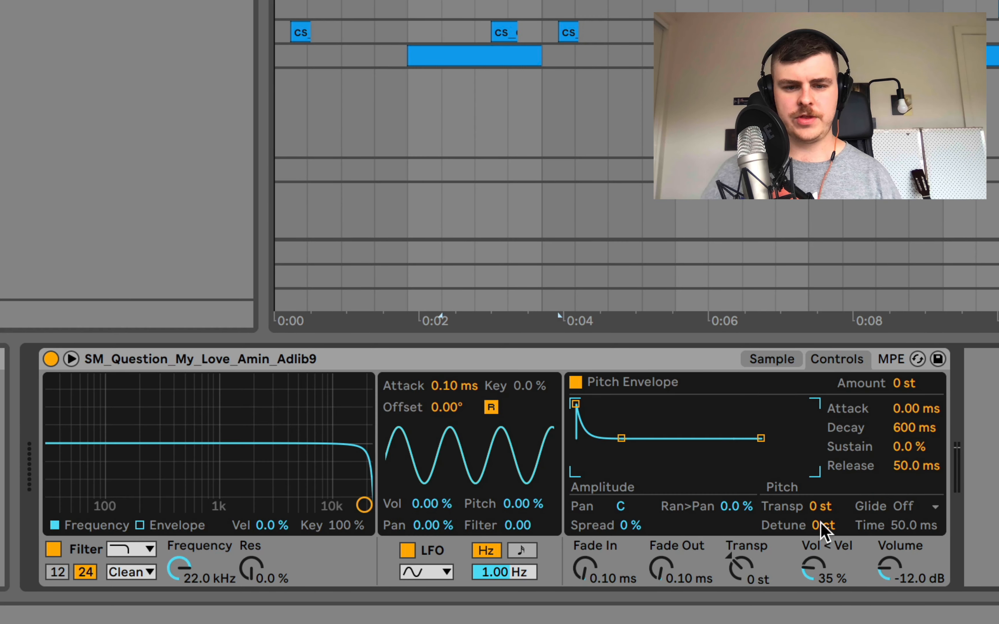
pyautogui.click(772, 360)
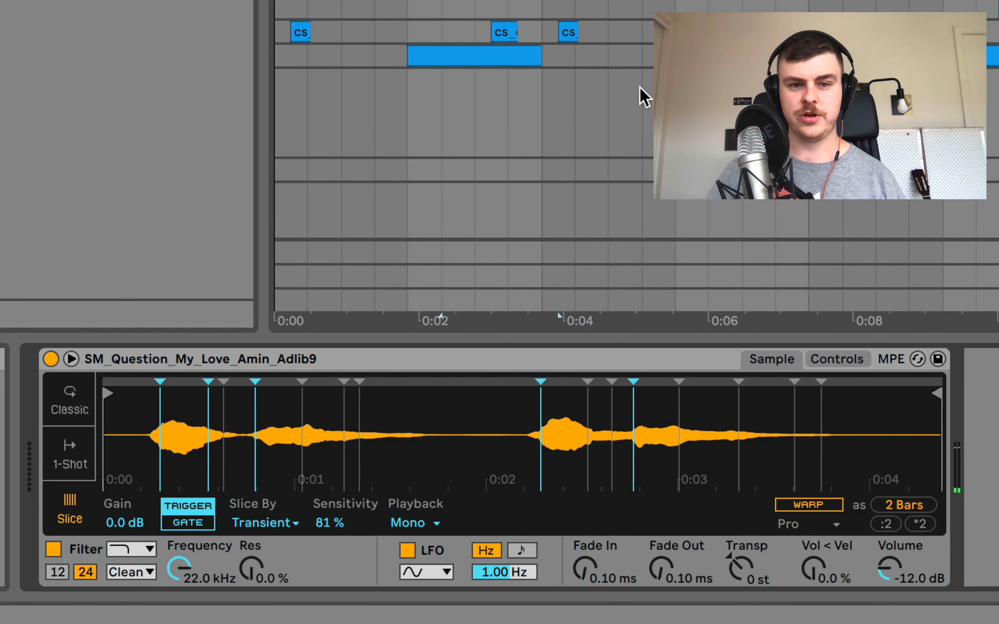
# Step: Play the beat from 2.2.1 and set the Simpler vocal's transposition to -1 st and its volume to -6.86 dB
pyautogui.click(374, 2)
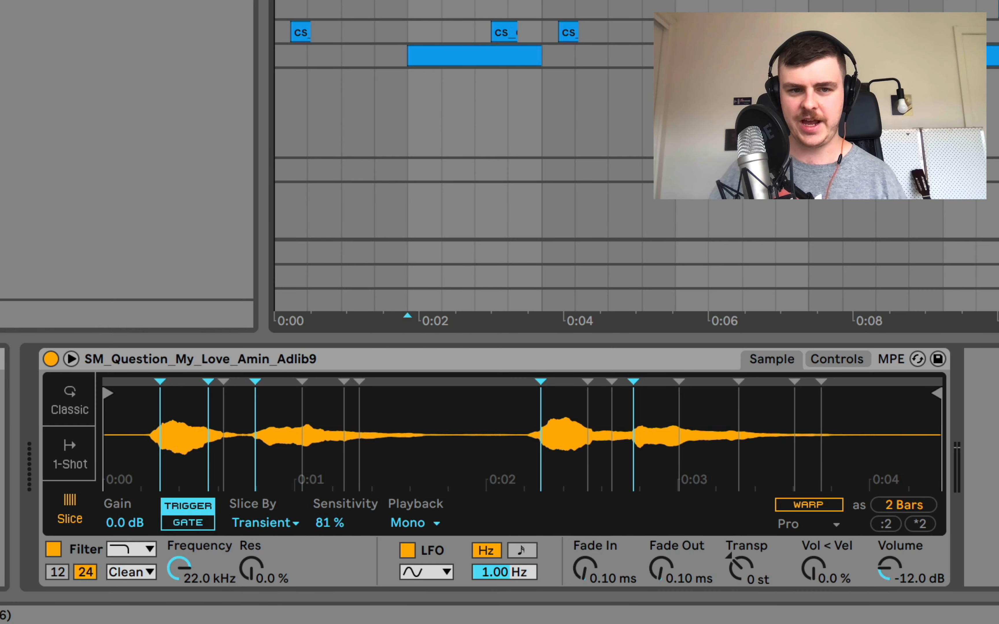
pyautogui.press('space')
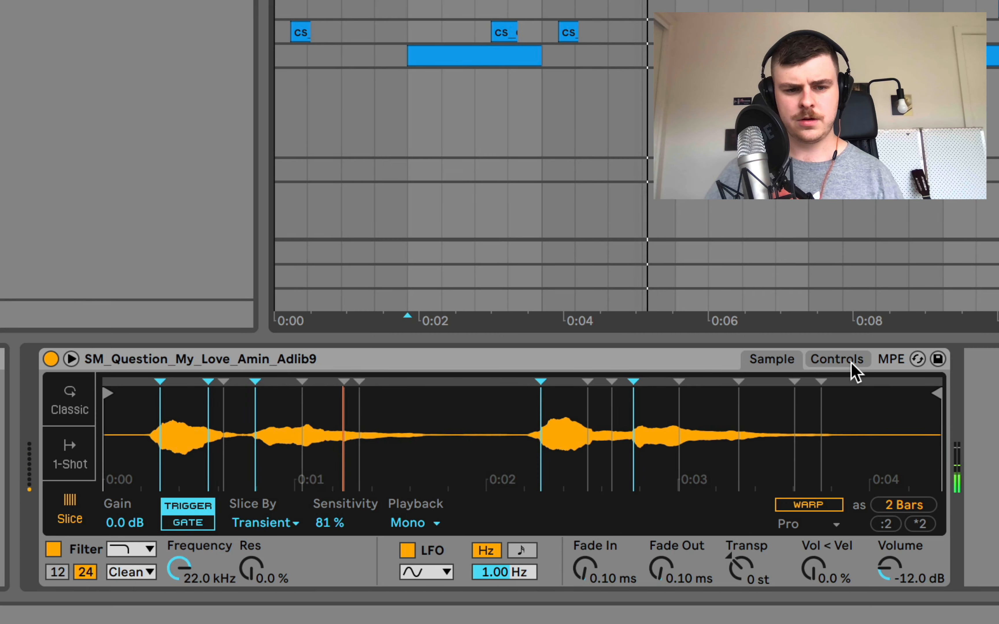
pyautogui.click(836, 359)
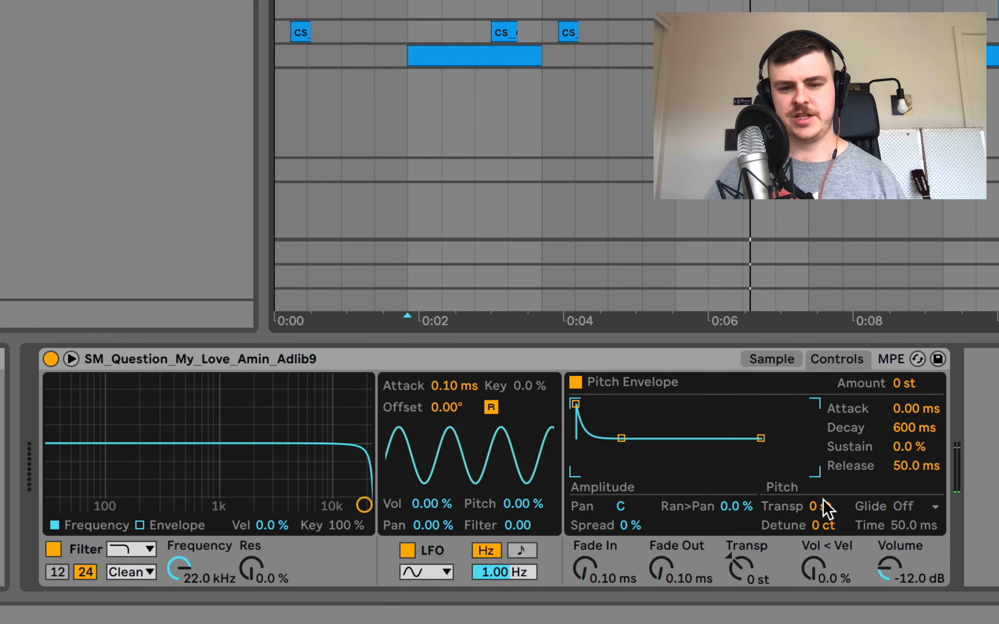
pyautogui.click(823, 503)
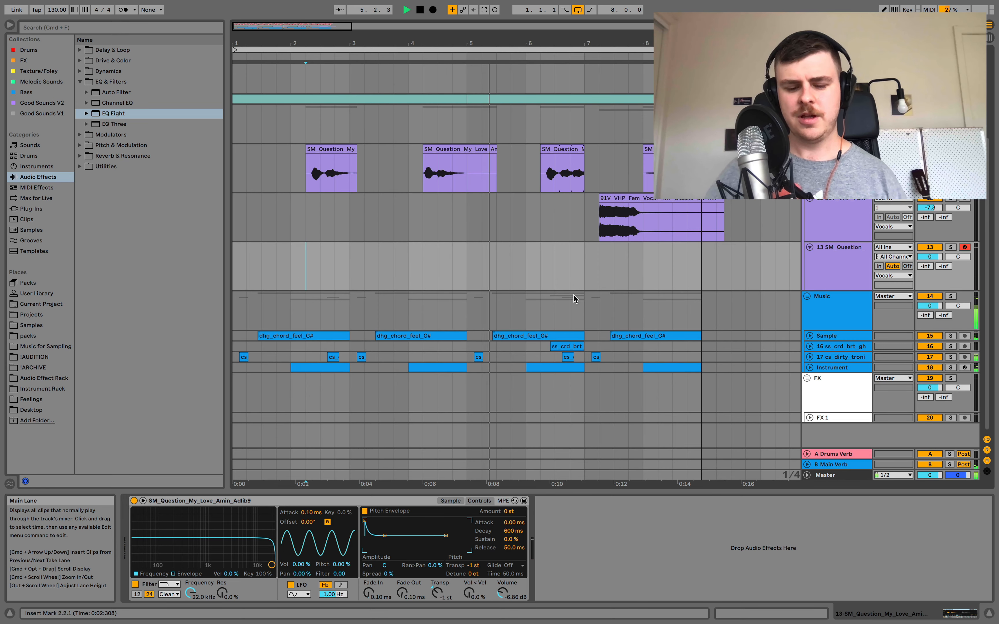
# Step: Stop playback, capture the chops just played as a MIDI clip on the Simpler track, and open the clip's notes
pyautogui.press('space')
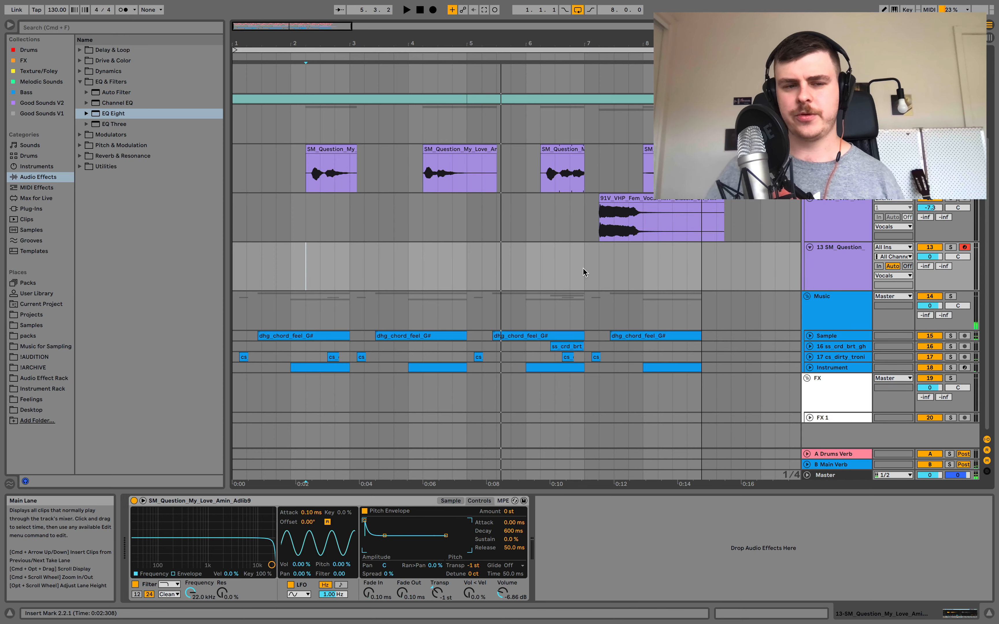
pyautogui.click(485, 11)
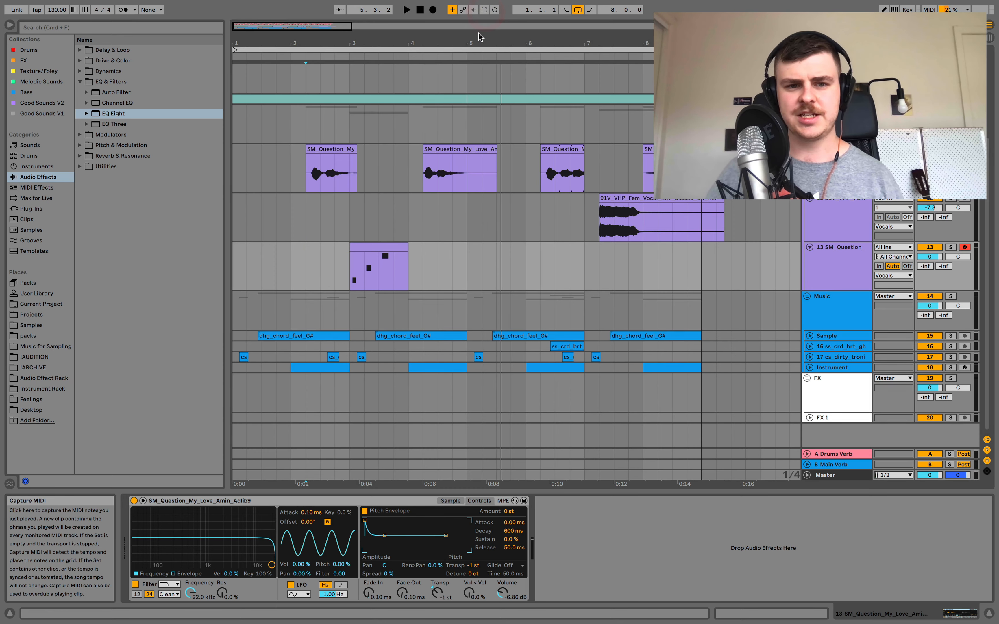
pyautogui.doubleClick(363, 244)
# Step: Move C#1 to the clip start, D#1 to beat 1.2 and F1 to just before beat 1.3, playing the chops to check timing
pyautogui.moveTo(416, 479); pyautogui.dragTo(393, 480)
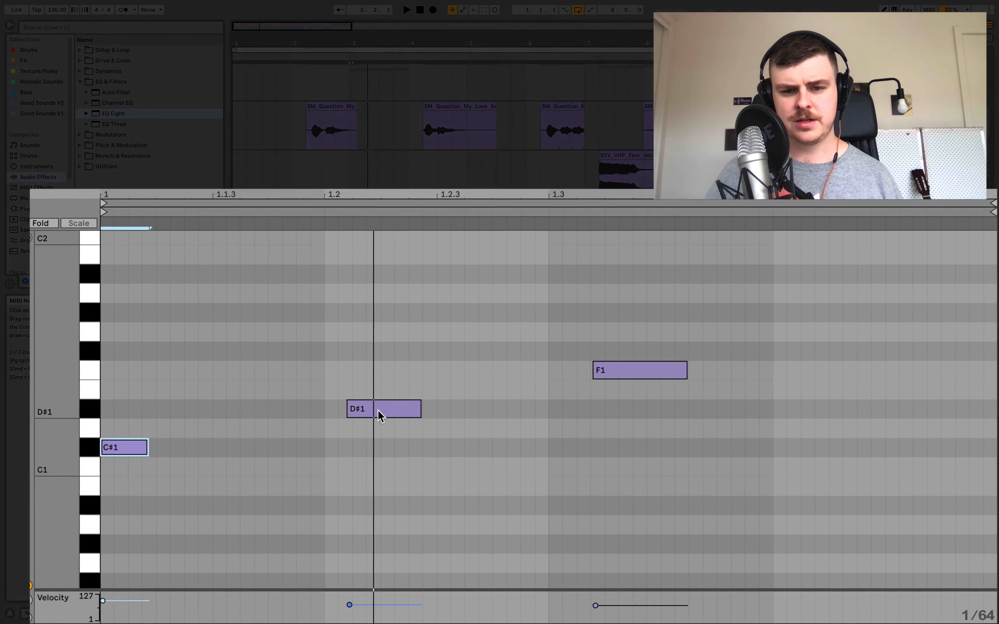
pyautogui.moveTo(565, 452); pyautogui.dragTo(550, 451)
pyautogui.press('space')
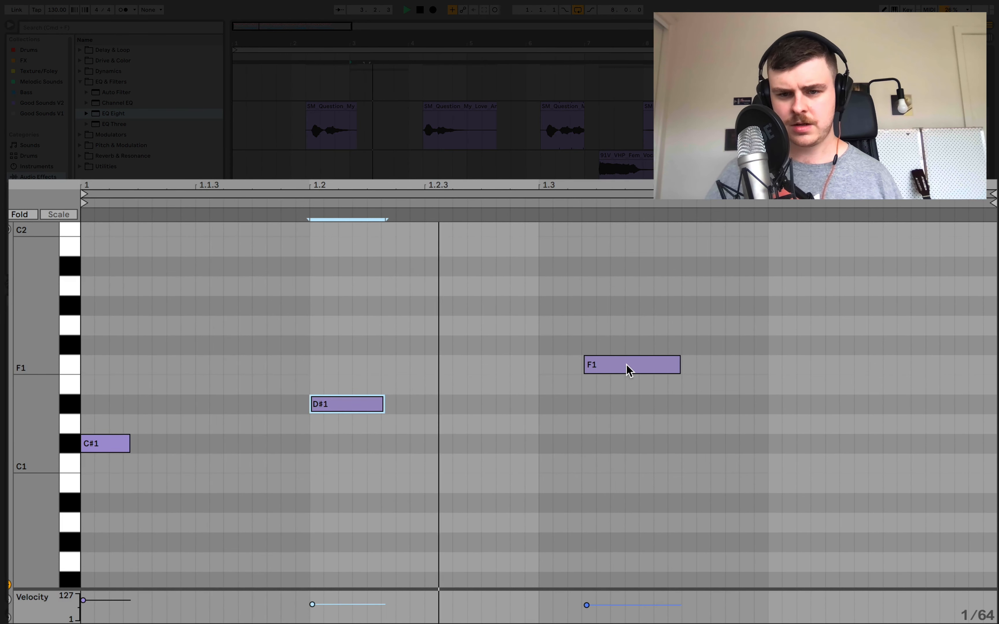
pyautogui.click(626, 366)
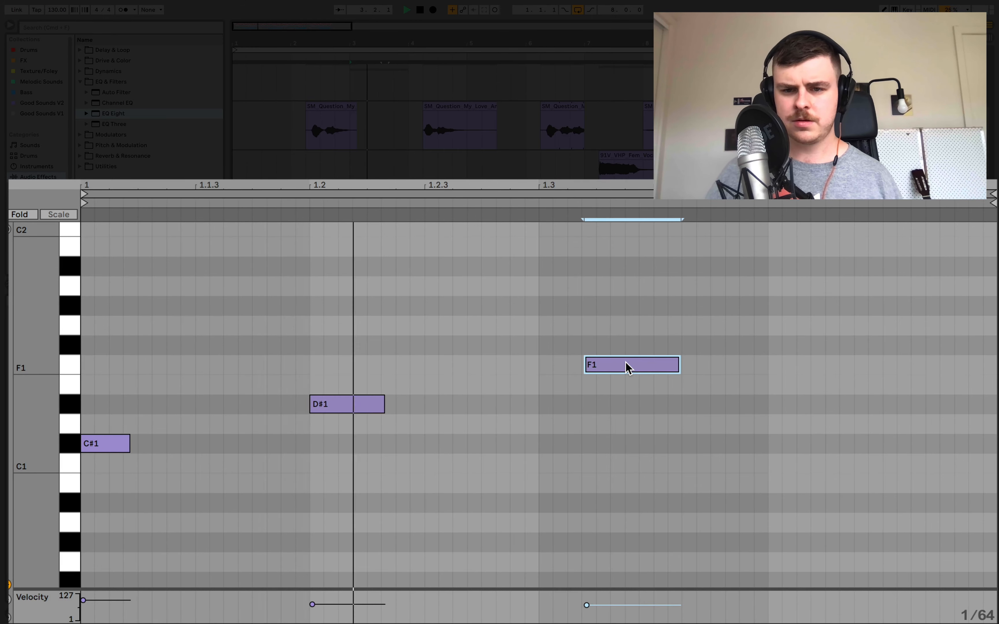
pyautogui.moveTo(626, 366); pyautogui.dragTo(548, 361)
pyautogui.press('space')
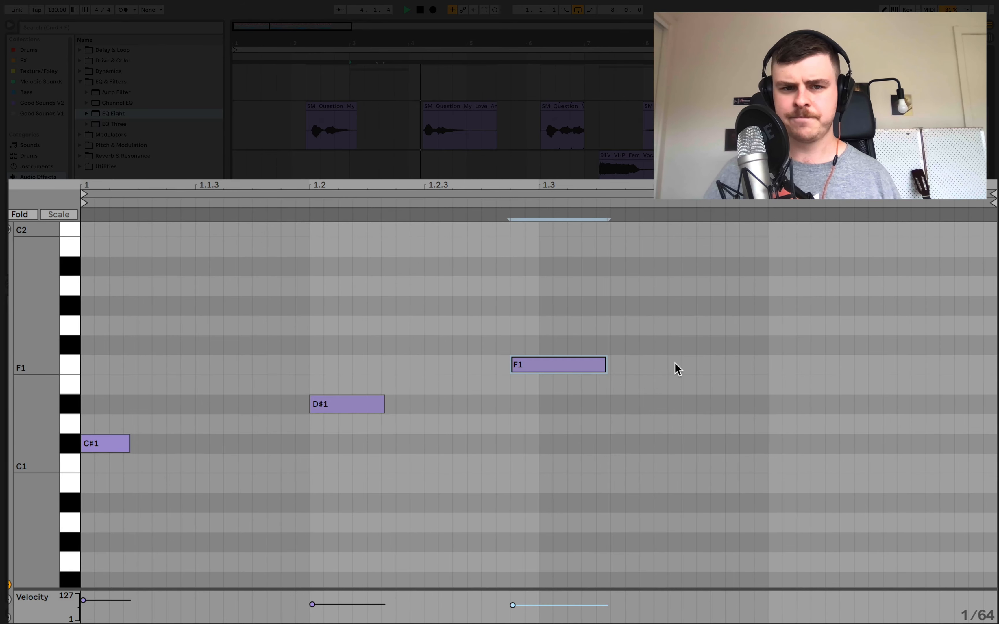
pyautogui.press('space')
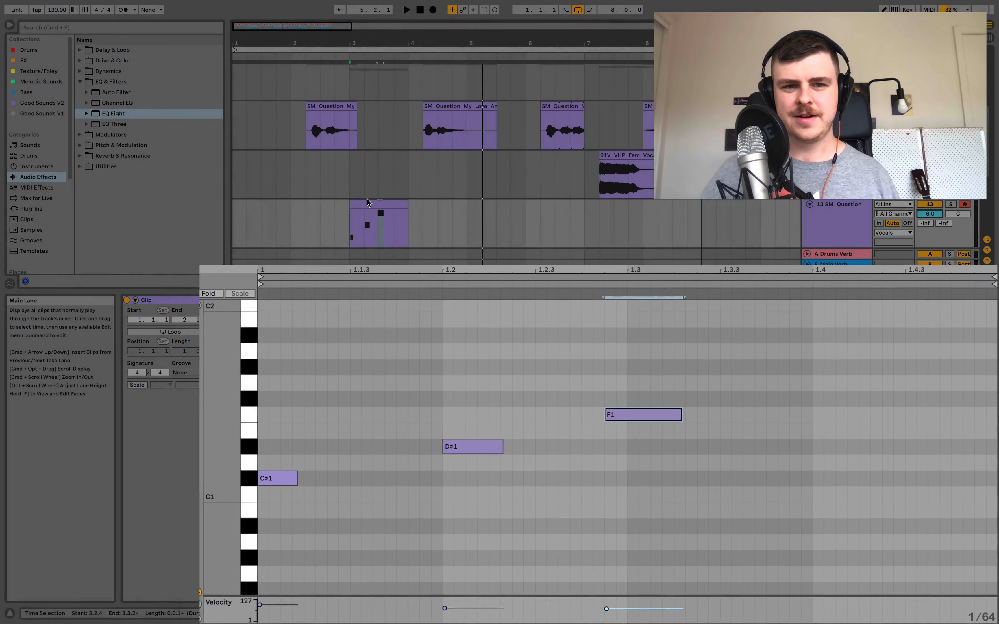
# Step: Save the set and duplicate the chop track's section from bar 1 to bar 5 into the following four bars
pyautogui.click(368, 202)
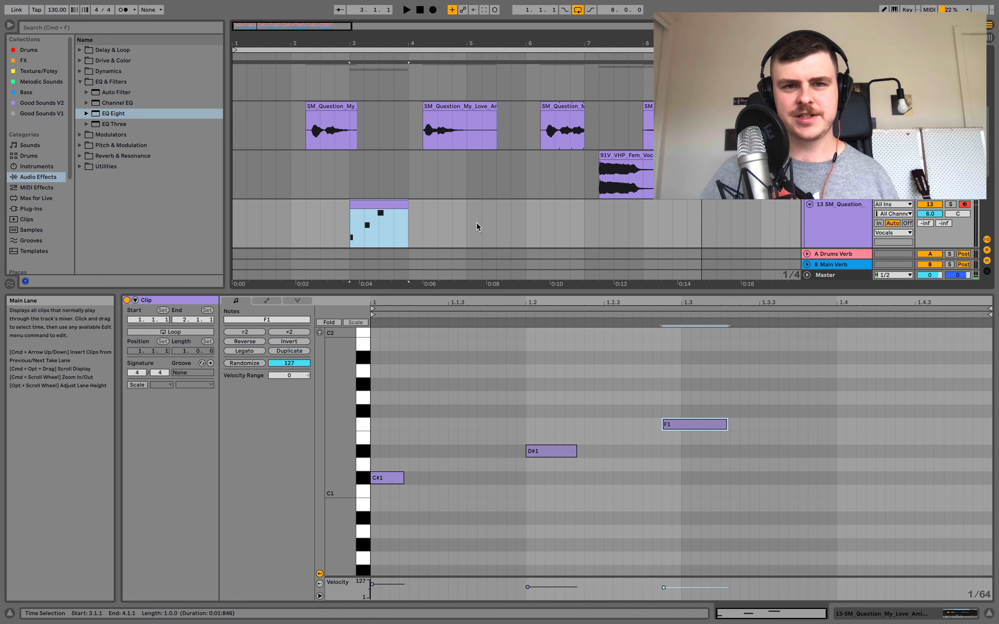
pyautogui.moveTo(468, 220); pyautogui.dragTo(231, 218)
pyautogui.press('super+s')
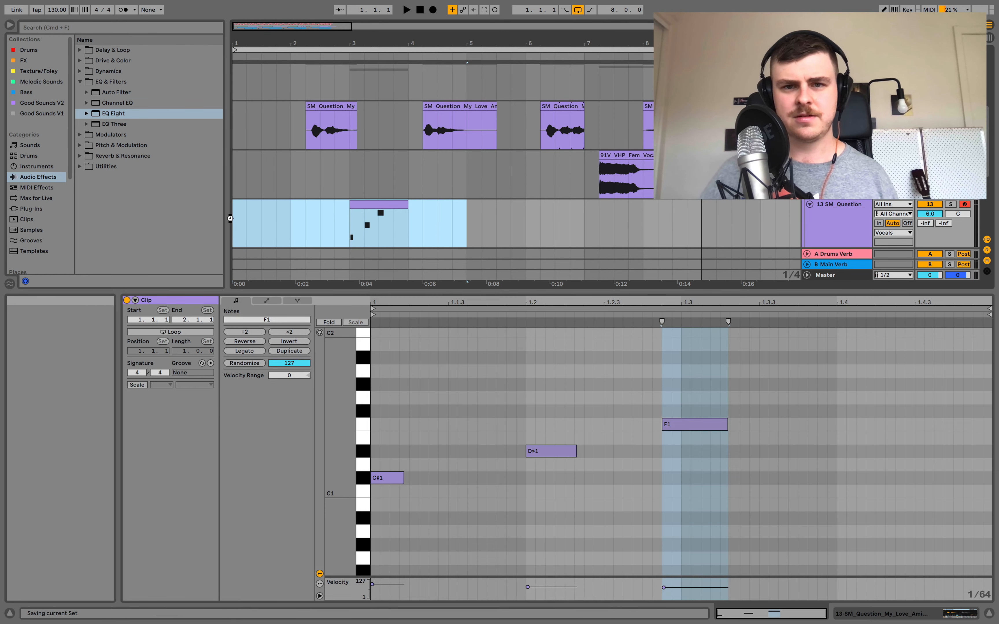
pyautogui.press('super+d')
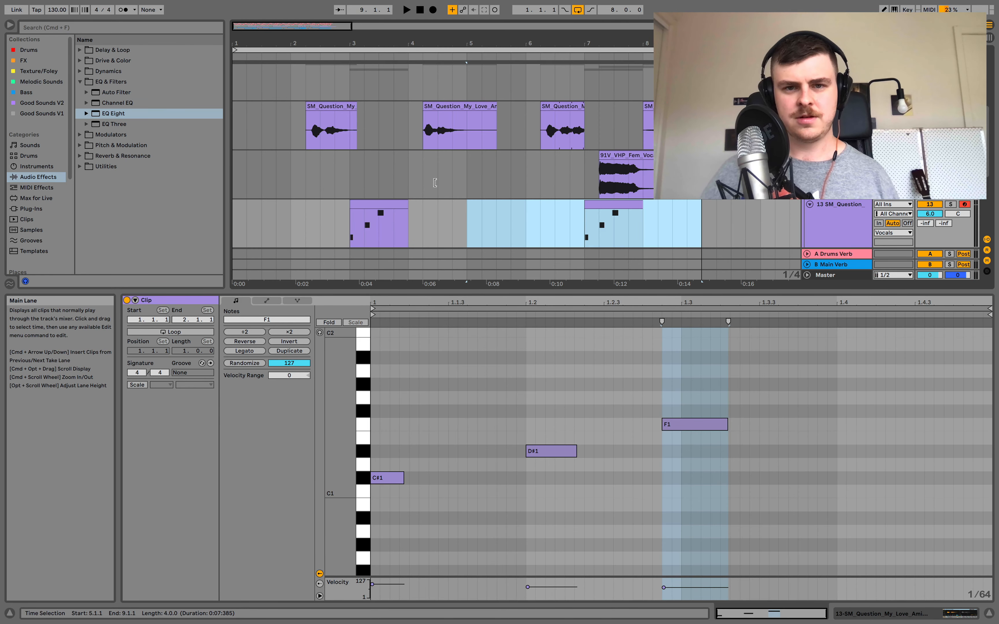
# Step: Play from bar 7, trim the duplicated chop clip to end at 7.2, and set the Simpler's transposition to -13 st
pyautogui.click(537, 58)
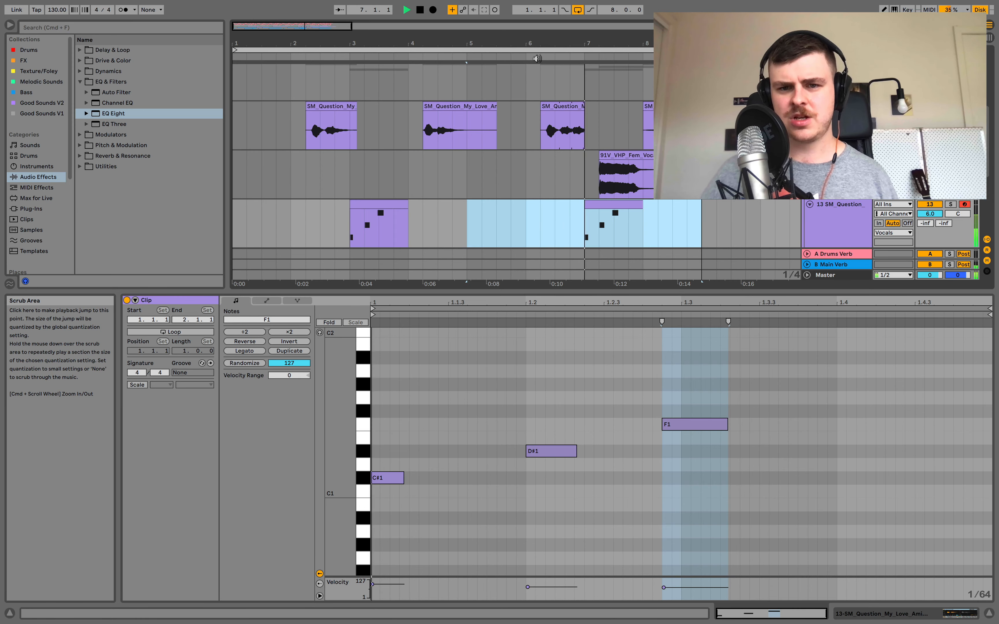
pyautogui.press('space')
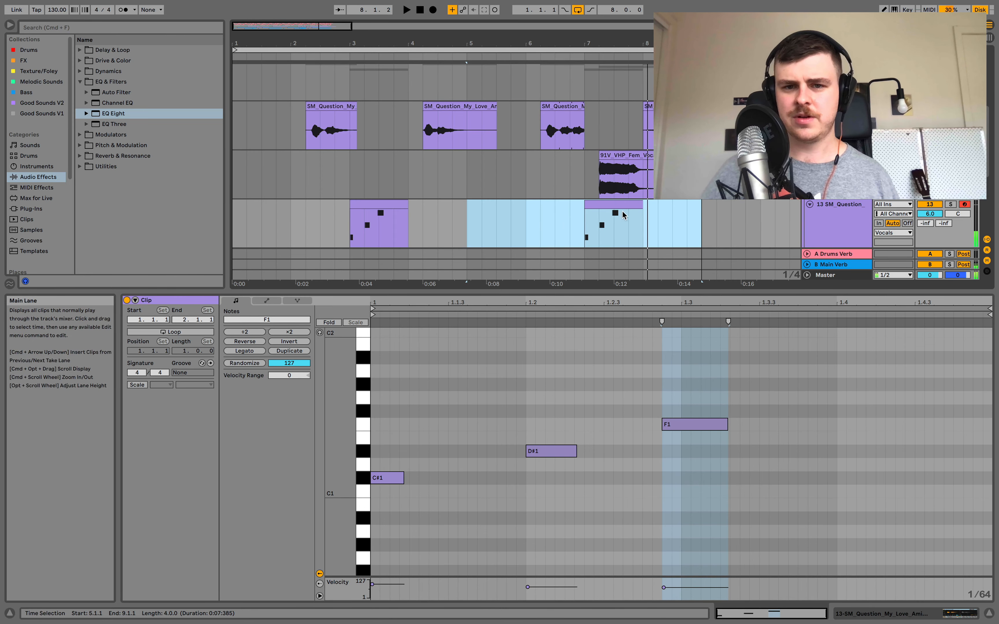
pyautogui.moveTo(636, 204); pyautogui.dragTo(594, 204)
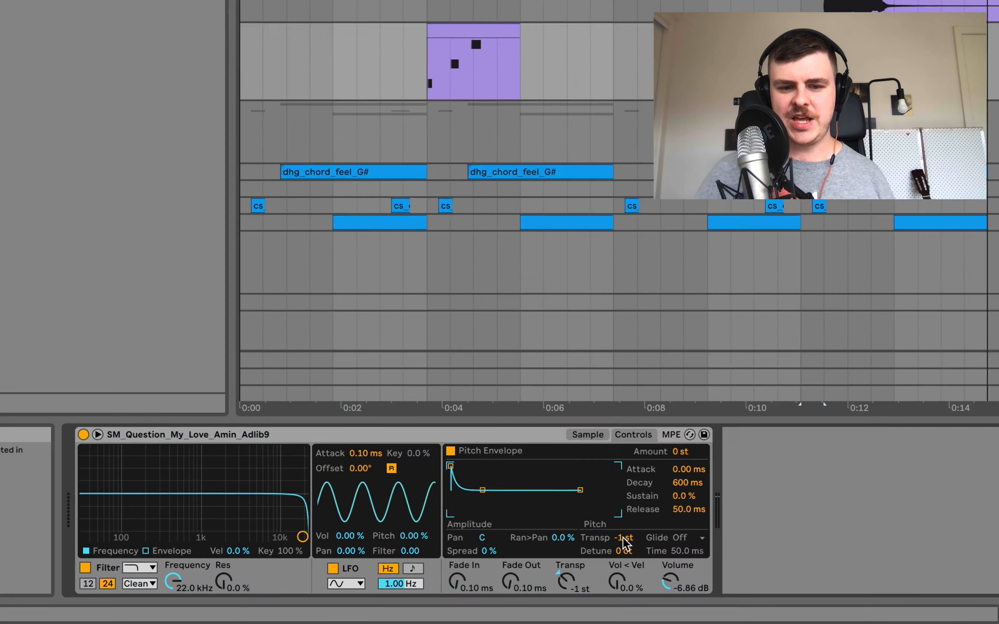
pyautogui.click(625, 539)
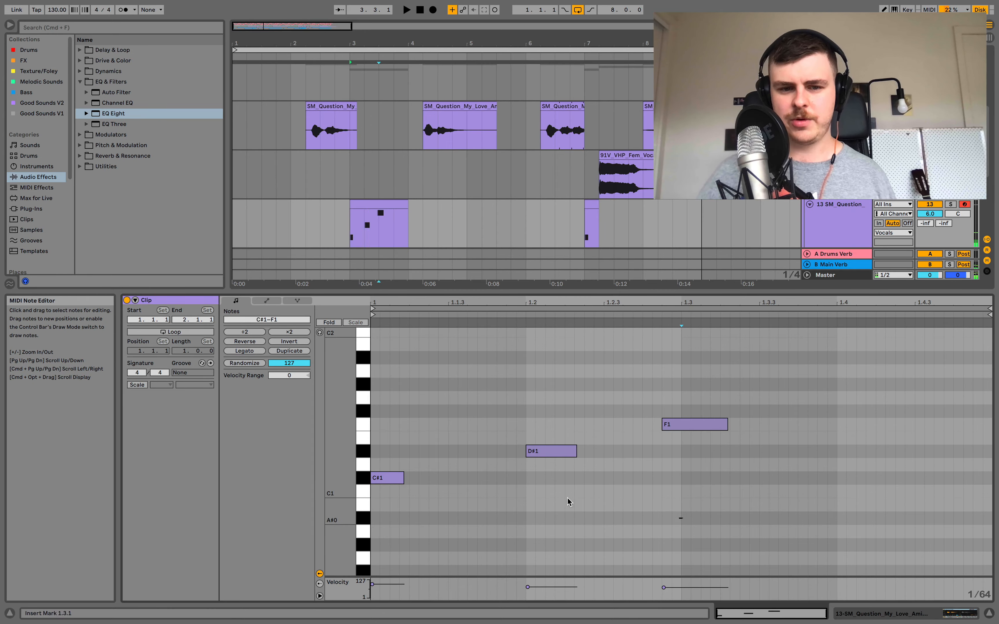
# Step: Lengthen the three notes so F1 ends at beat 1.4 and C#1 and D#1 each end where the following note starts
pyautogui.press('super+a')
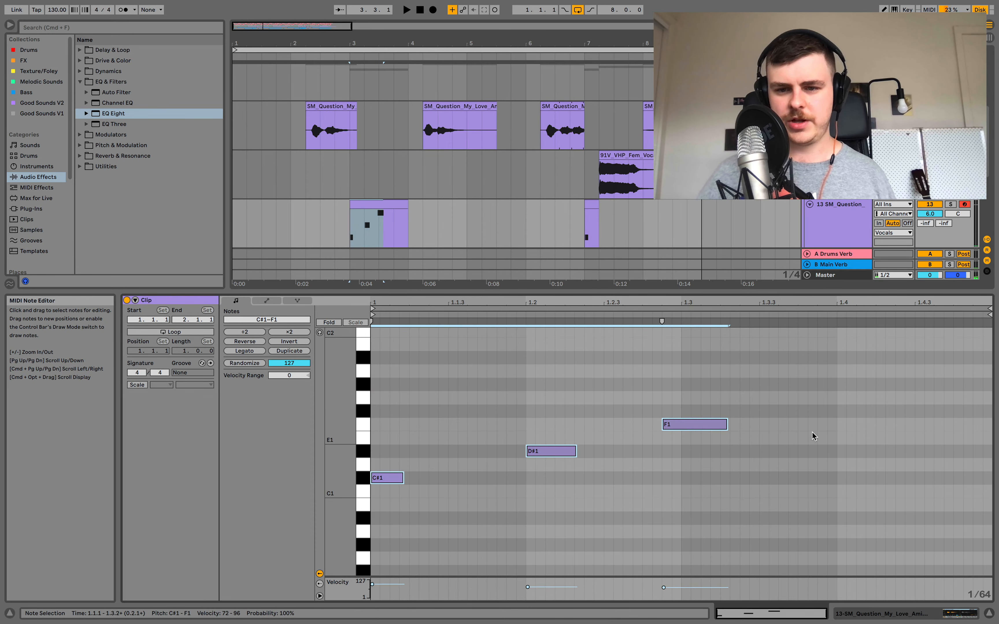
pyautogui.moveTo(723, 427); pyautogui.dragTo(833, 425)
pyautogui.click(683, 451)
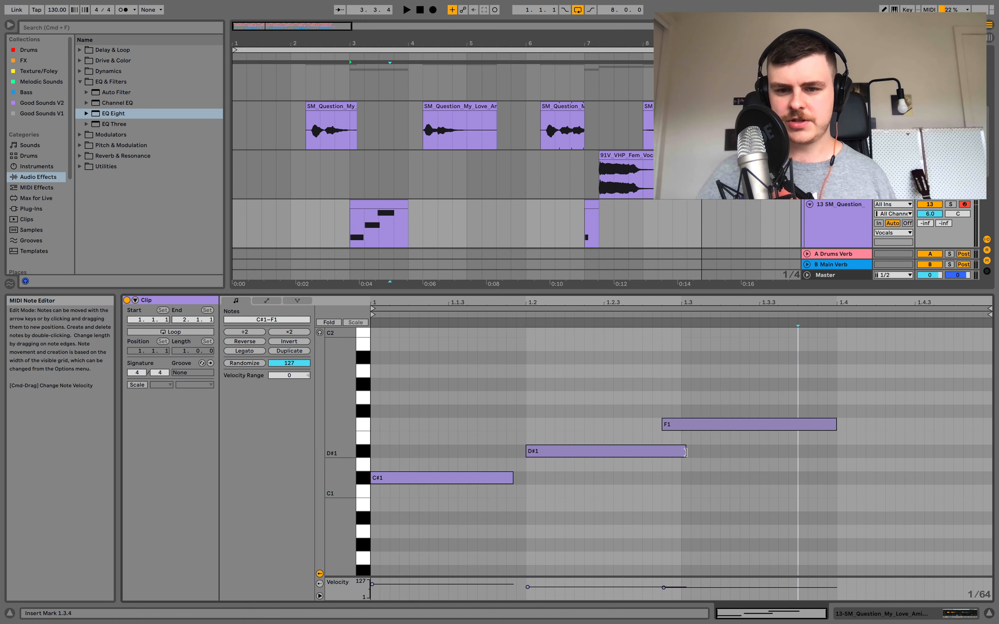
pyautogui.moveTo(685, 451); pyautogui.dragTo(659, 452)
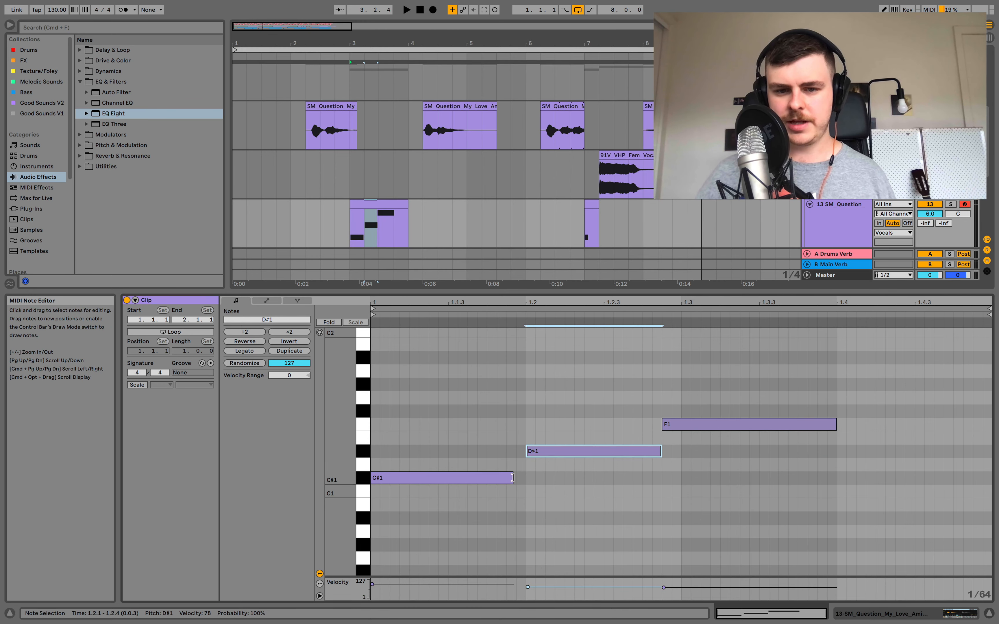
pyautogui.moveTo(512, 478); pyautogui.dragTo(525, 477)
# Step: Switch the Simpler's slice playback to Gate and play the first chop clip
pyautogui.click(809, 231)
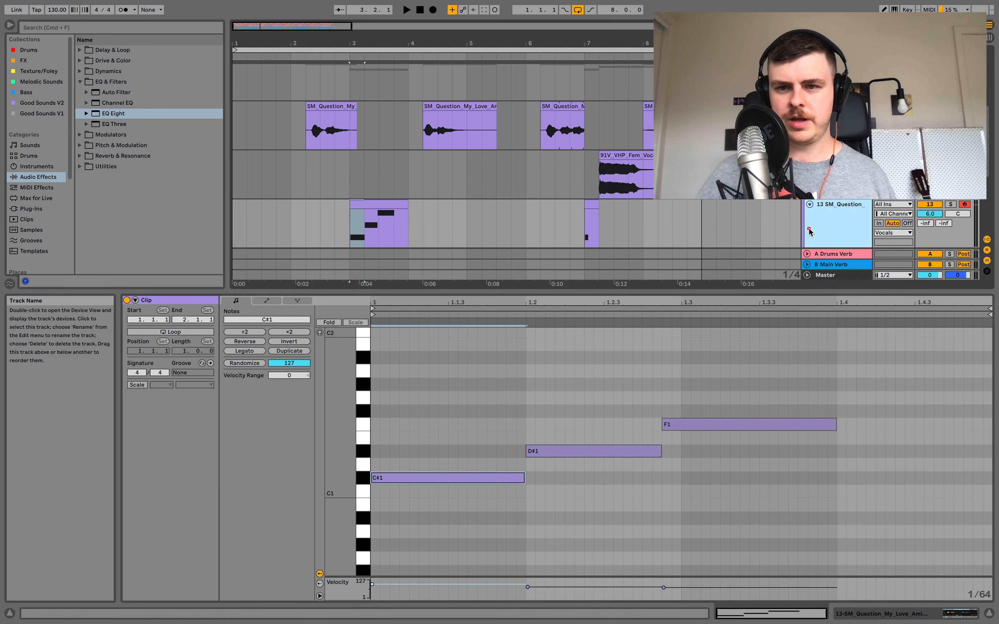
pyautogui.doubleClick(809, 230)
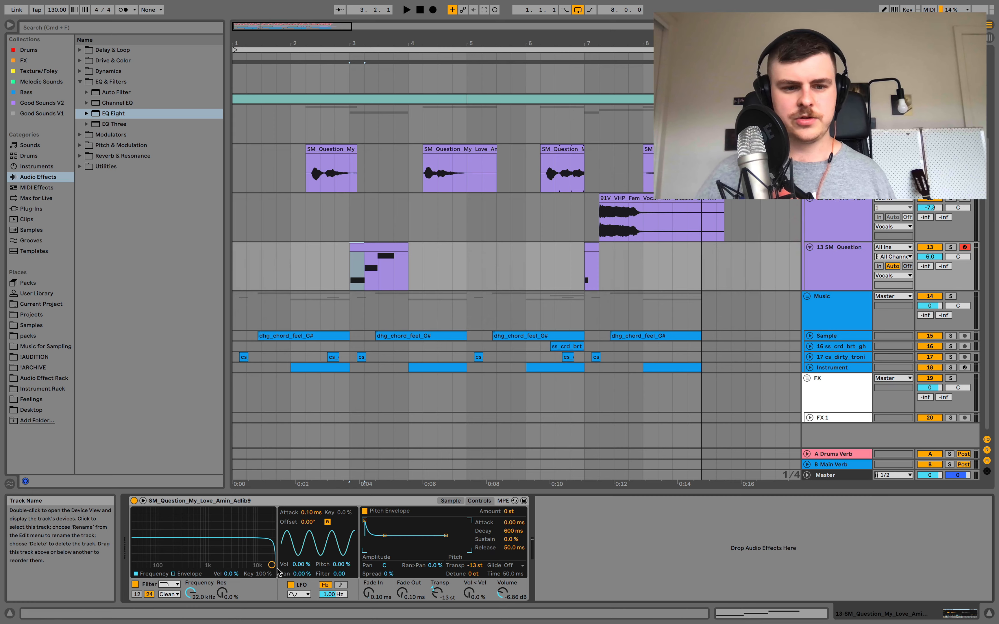
pyautogui.click(451, 501)
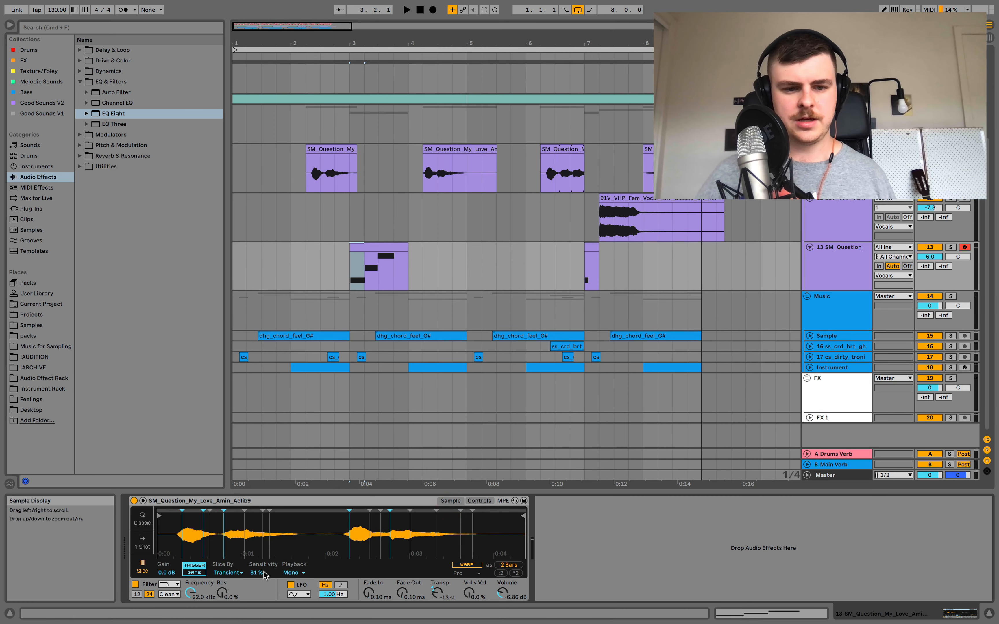
pyautogui.click(389, 244)
pyautogui.press('space')
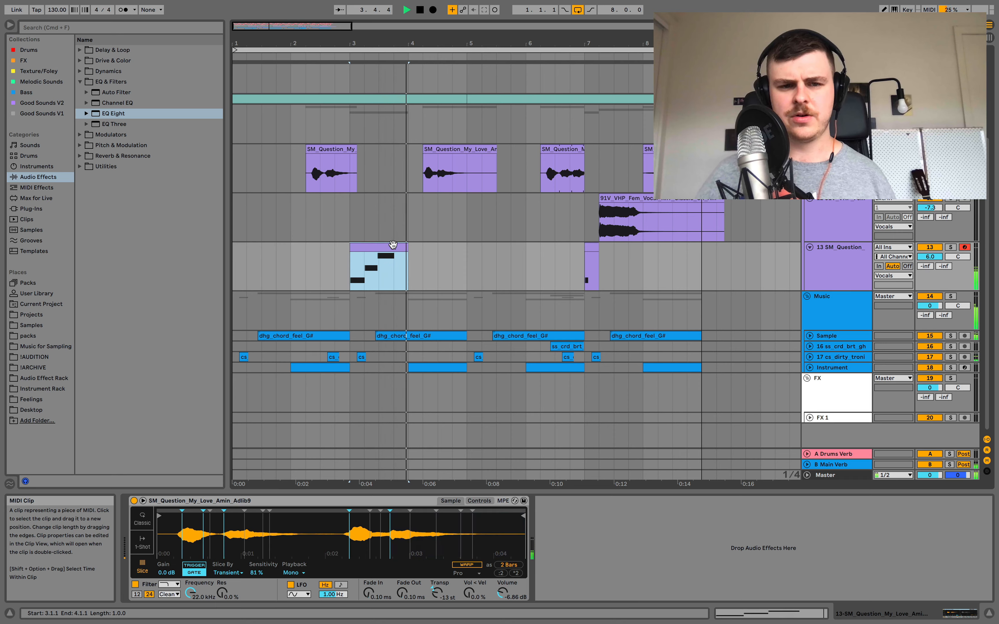
pyautogui.press('space')
# Step: Turn on warping in Complex Pro mode for the Simpler sample and play the first chop clip again
pyautogui.click(466, 565)
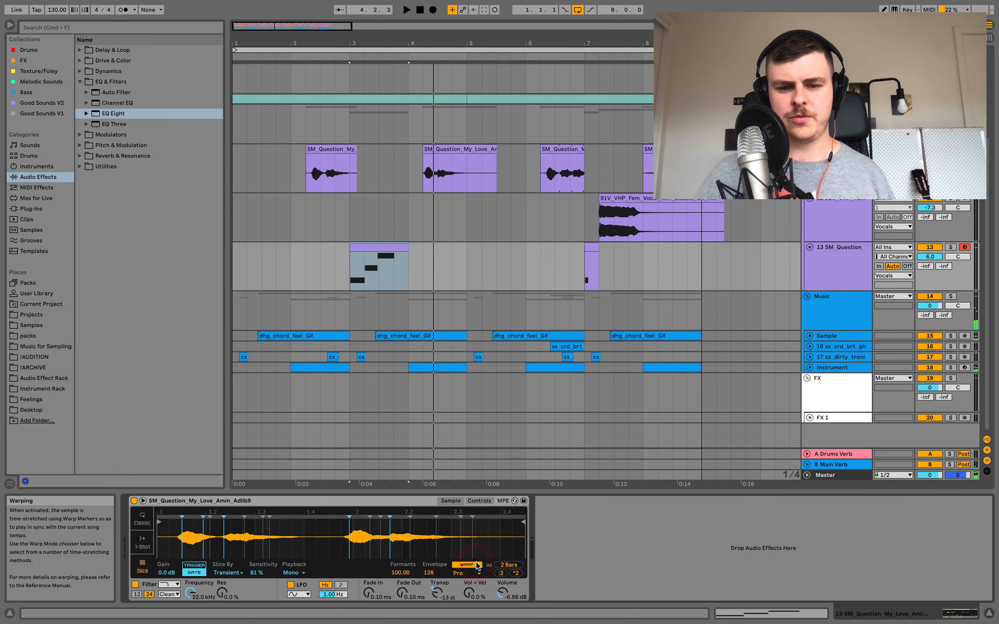
pyautogui.press('space')
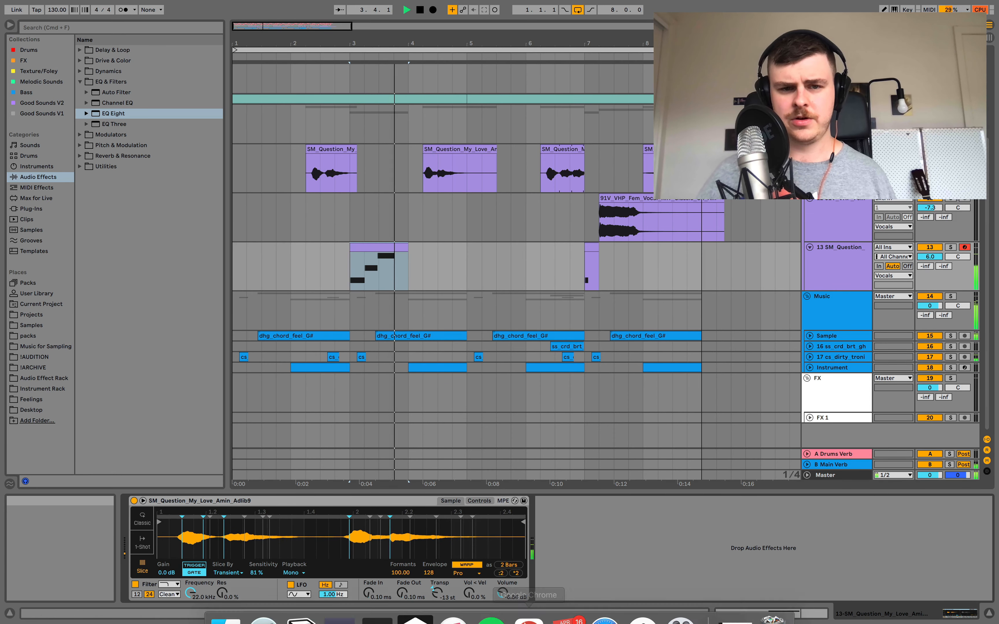
pyautogui.press('space')
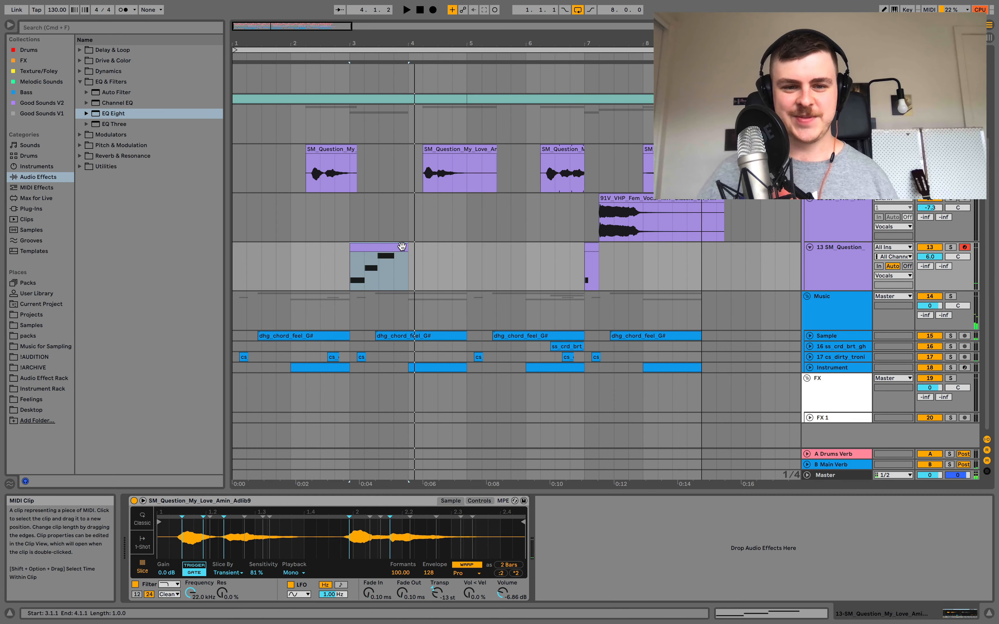
# Step: Replace the short chop clip at bar 7 with a copy of the edited clip, trim it to its first note, and play it
pyautogui.click(590, 248)
pyautogui.press('super+v')
pyautogui.press('space')
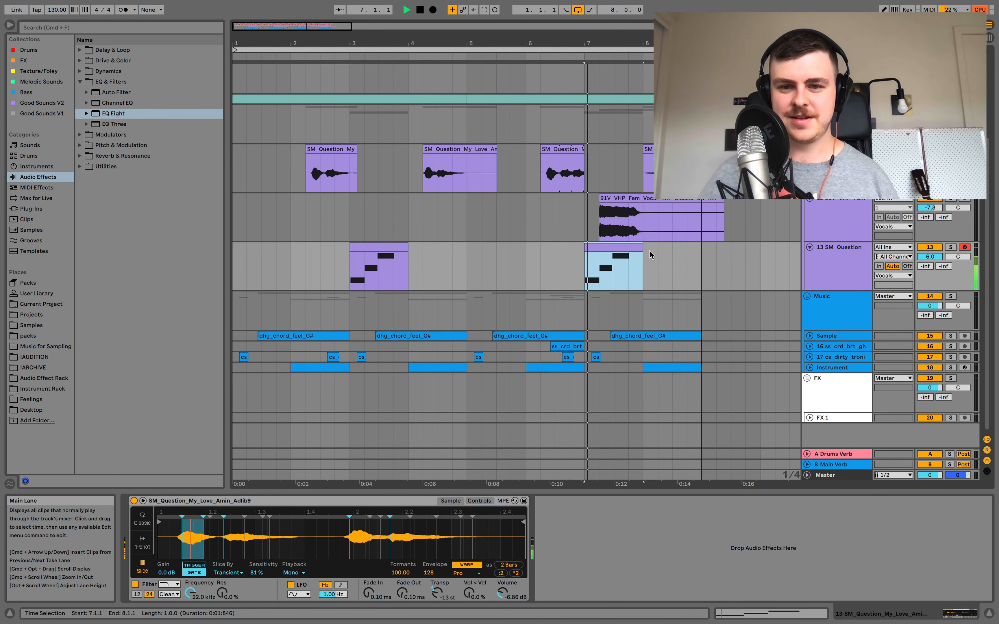
pyautogui.moveTo(642, 249); pyautogui.dragTo(600, 249)
pyautogui.press('space')
pyautogui.press('space')
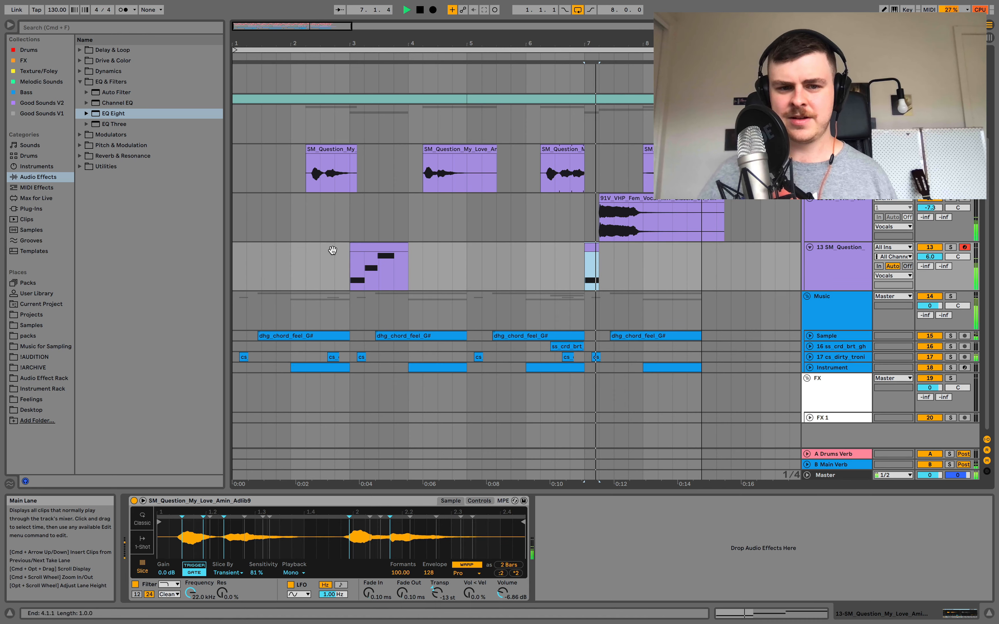
pyautogui.press('space')
# Step: Set the Simpler's Complex Pro Envelope to 81 while playing the chop at bar 7
pyautogui.moveTo(430, 573); pyautogui.dragTo(430, 589)
pyautogui.press('space')
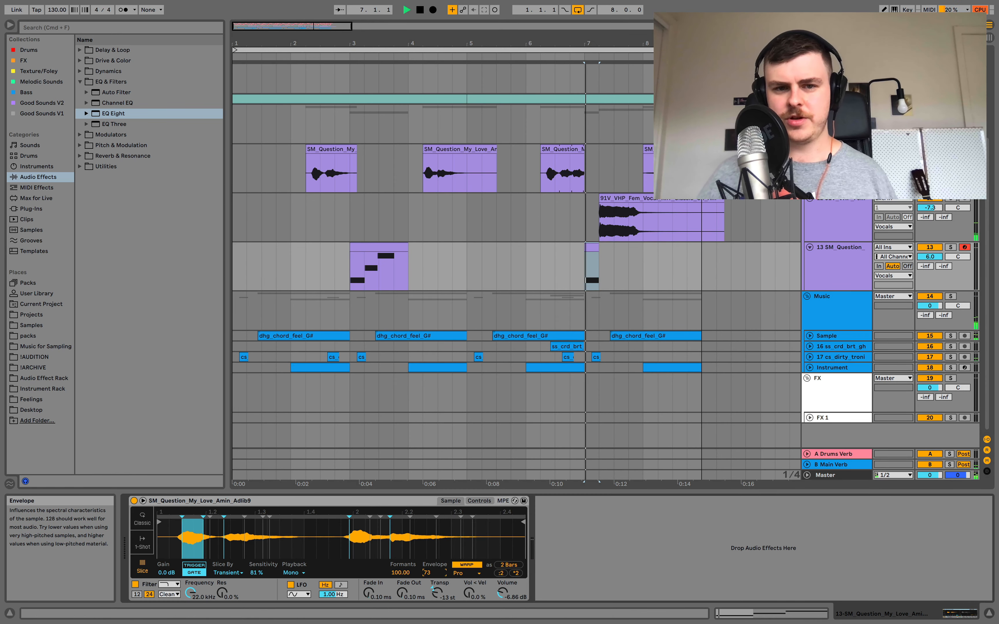
pyautogui.press('space')
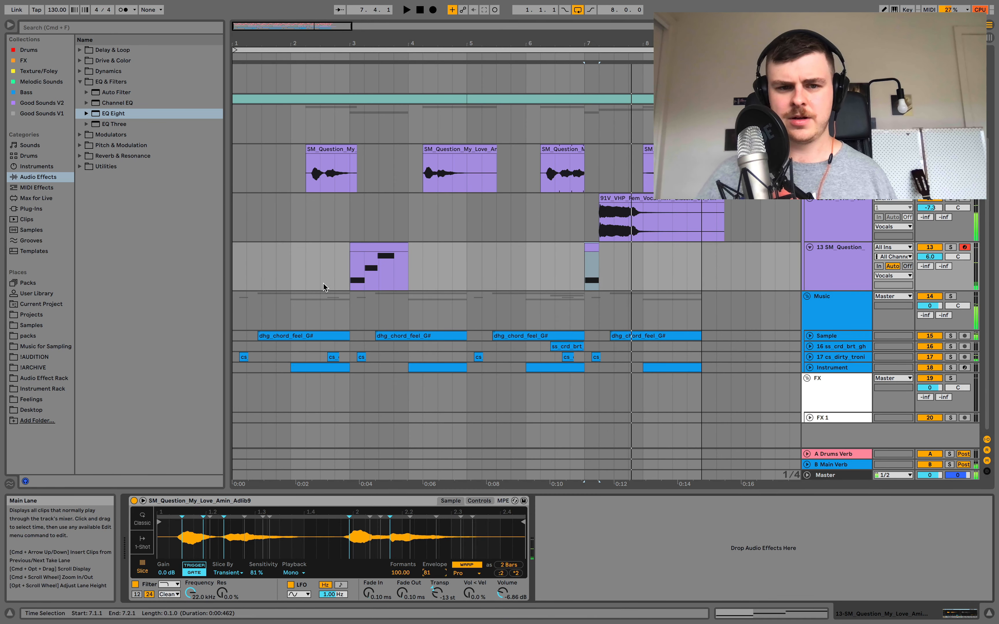
# Step: Play the chops from bar 3 and lower the Simpler track's volume to 3.2 dB
pyautogui.click(357, 248)
pyautogui.press('space')
pyautogui.press('space')
pyautogui.press('space')
pyautogui.moveTo(929, 257); pyautogui.dragTo(932, 268)
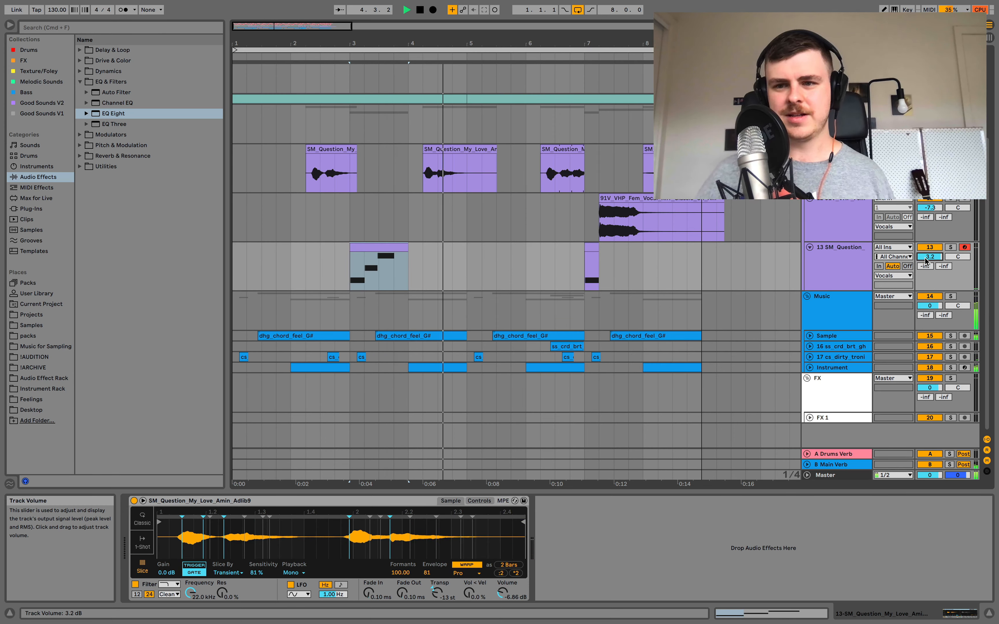
pyautogui.press('space')
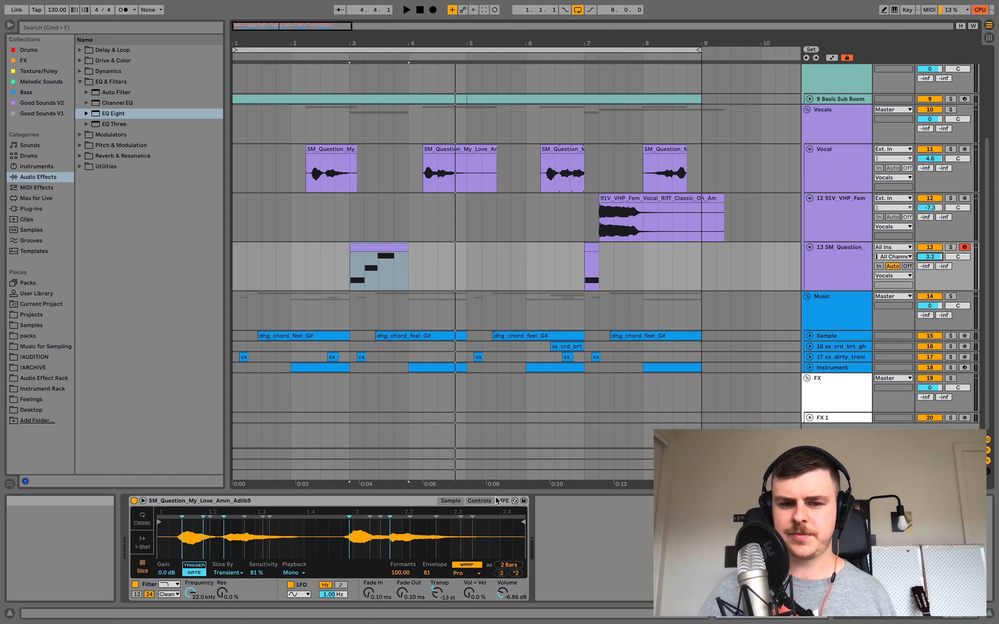
# Step: Play the chops at bar 3, try the Simpler's transposition at -1 st, and return it to -13 st
pyautogui.click(486, 500)
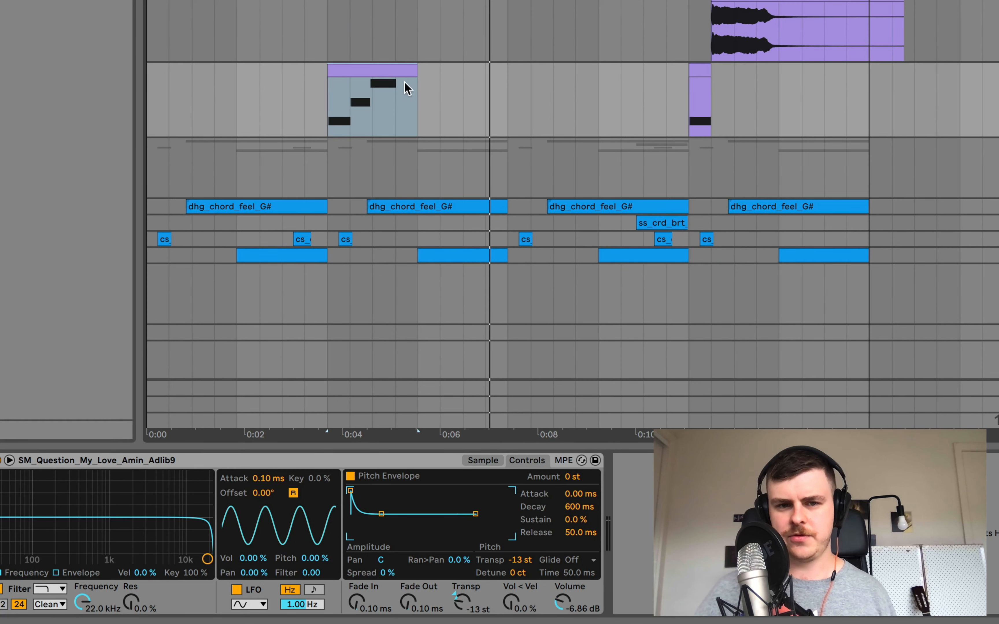
pyautogui.click(390, 69)
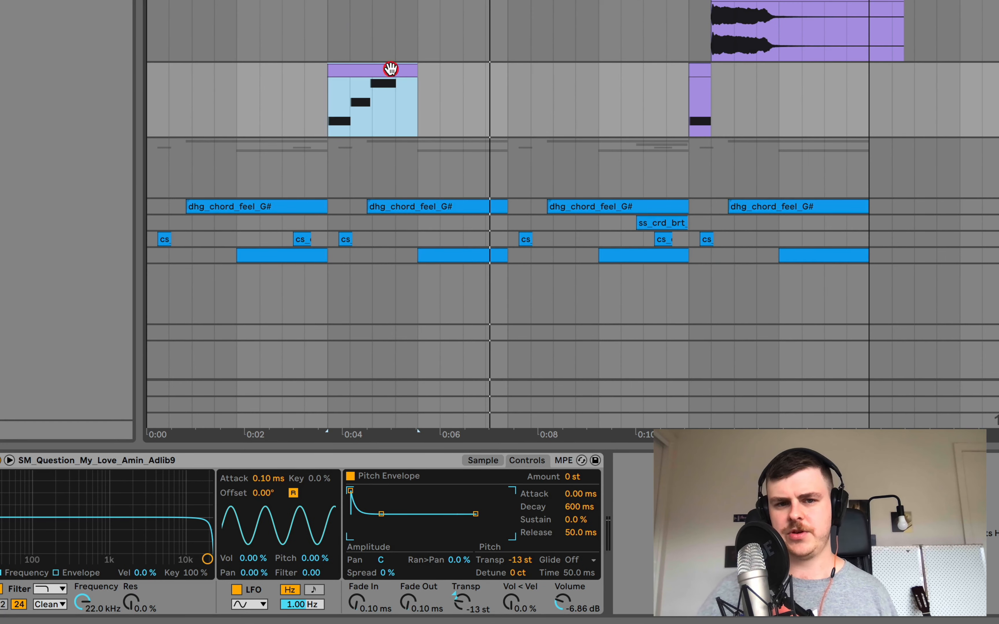
pyautogui.press('space')
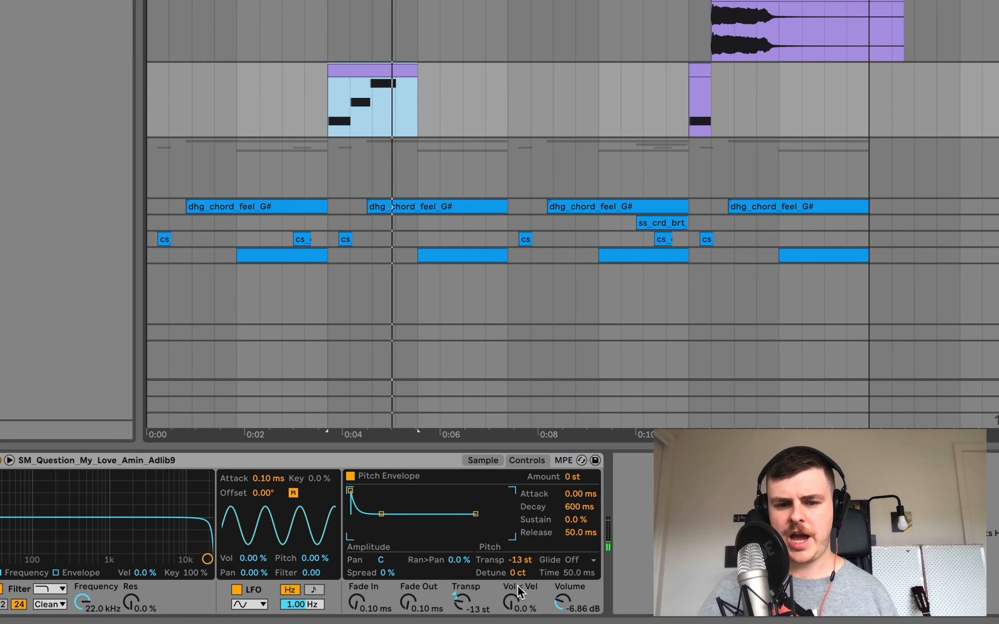
pyautogui.click(520, 561)
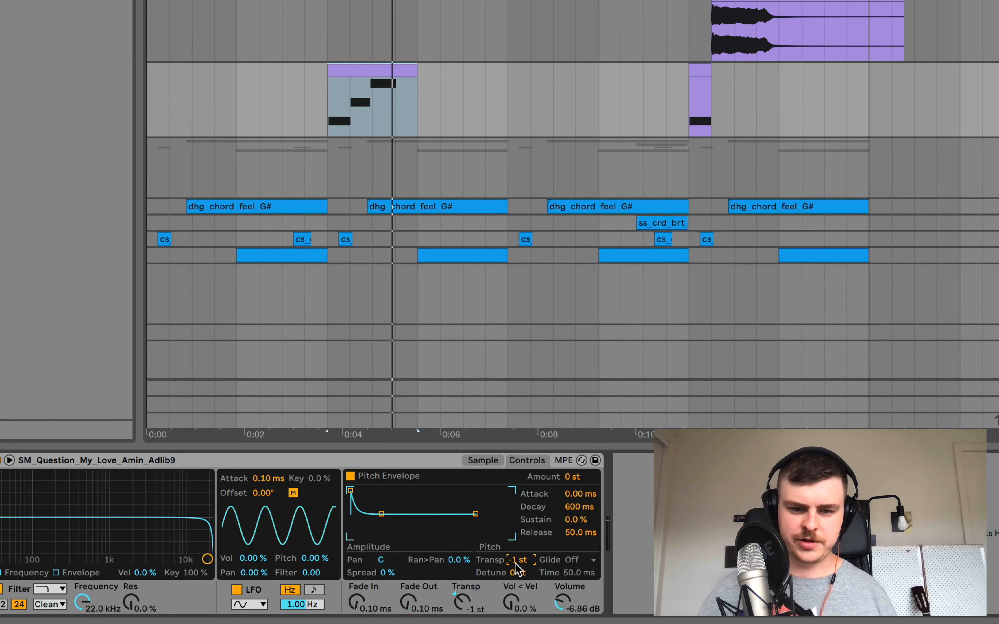
pyautogui.hotkey('shift', 'Up')
pyautogui.press('space')
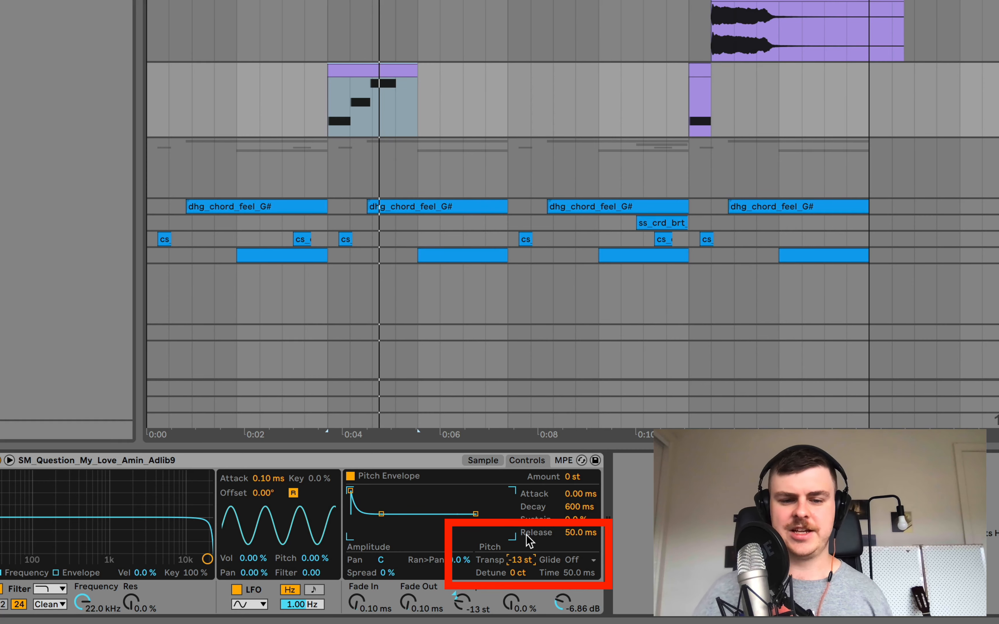
pyautogui.click(481, 462)
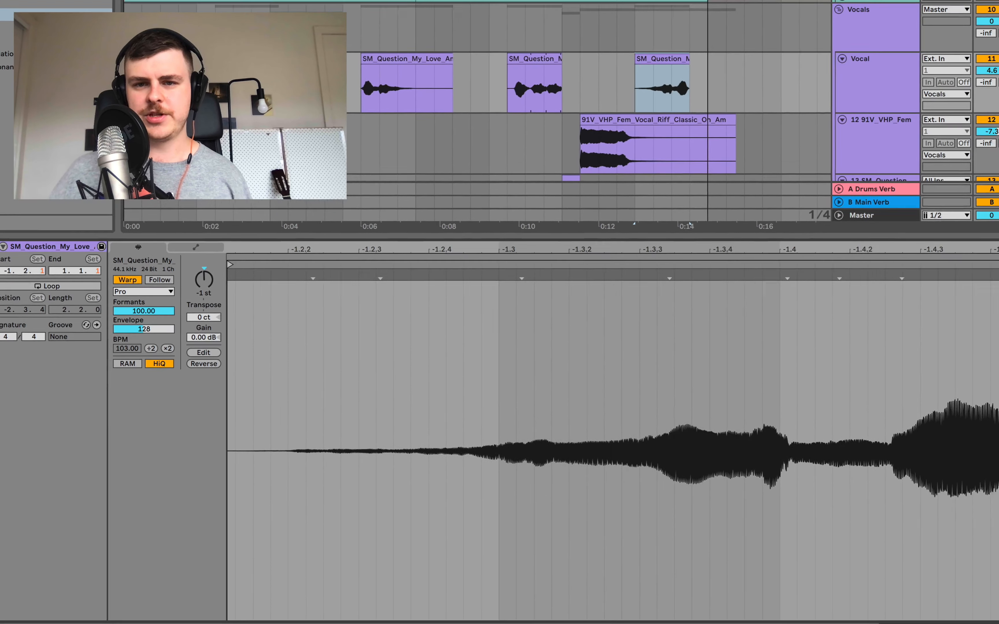
# Step: Double the warp tempo of the reversed vocal clip at bar 8 to 206 BPM and play from its start
pyautogui.moveTo(737, 154); pyautogui.dragTo(567, 154)
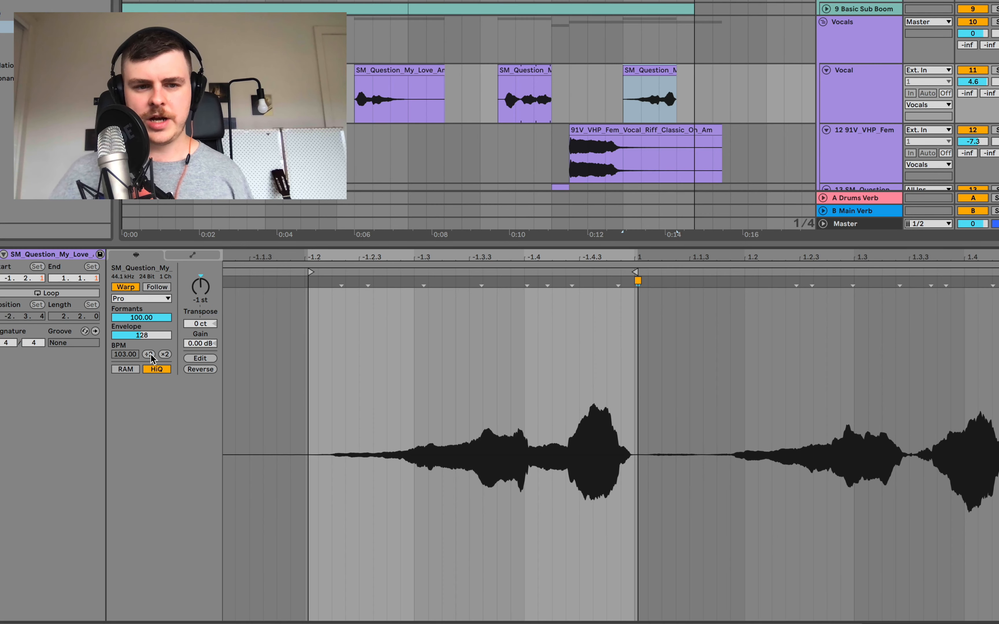
pyautogui.click(165, 354)
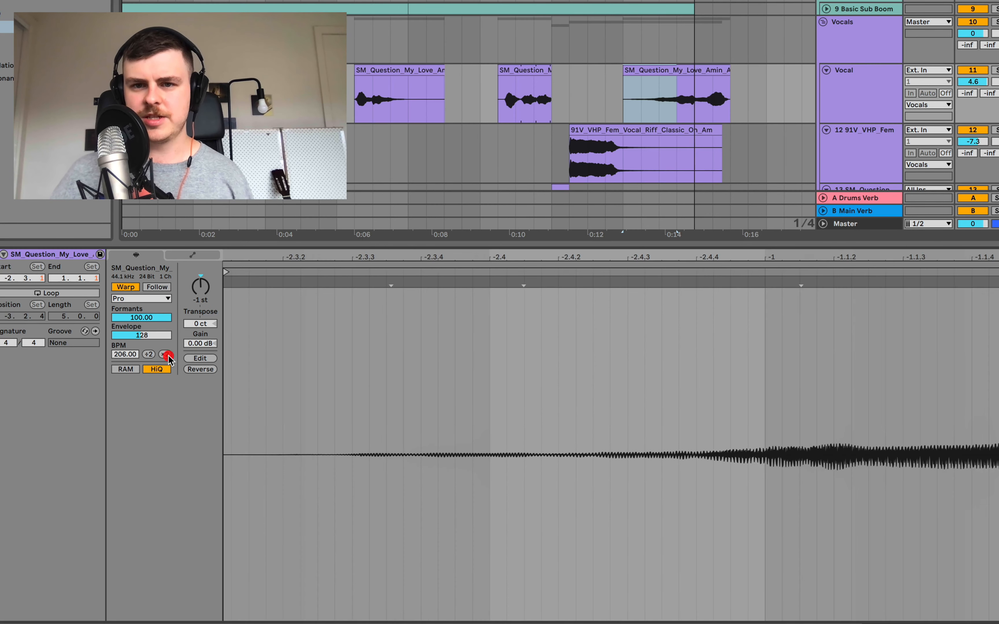
pyautogui.click(677, 63)
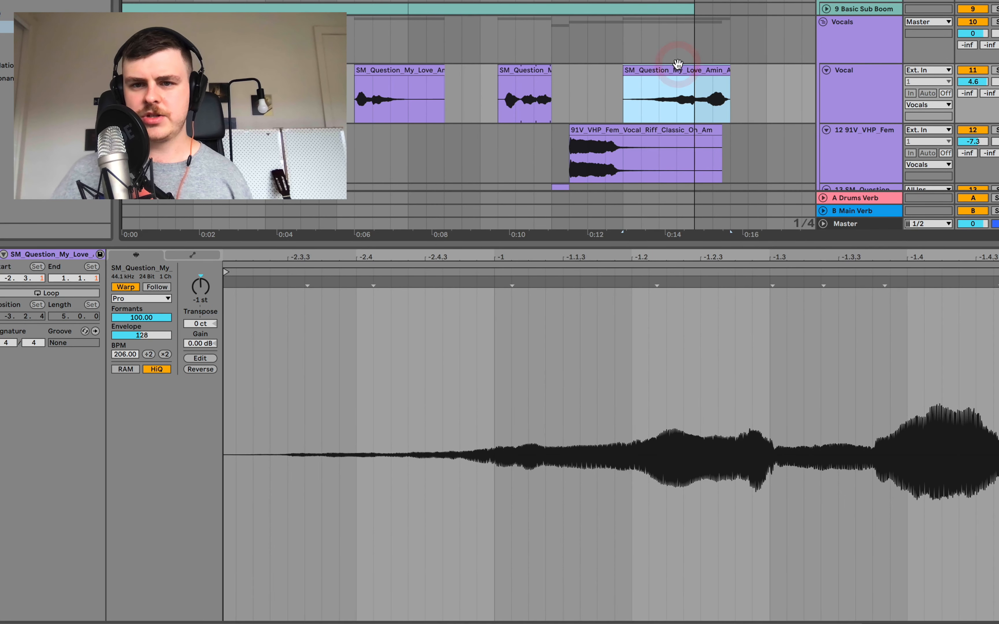
pyautogui.click(620, 102)
pyautogui.press('space')
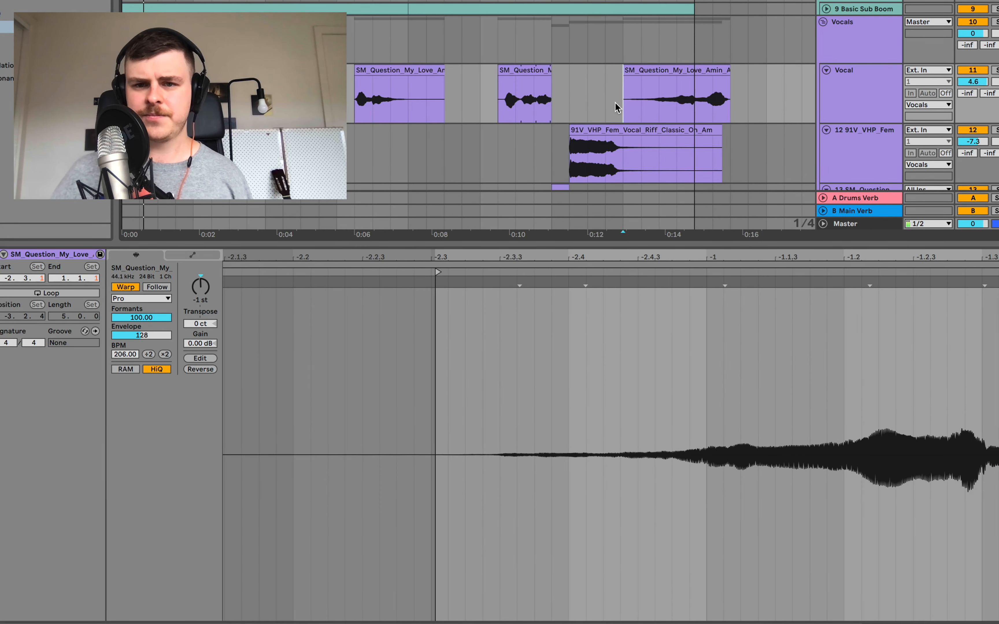
# Step: Move the lengthened reversed vocal clip earlier so that it ends at bar 9, and play it
pyautogui.click(643, 70)
pyautogui.moveTo(643, 69); pyautogui.dragTo(597, 67)
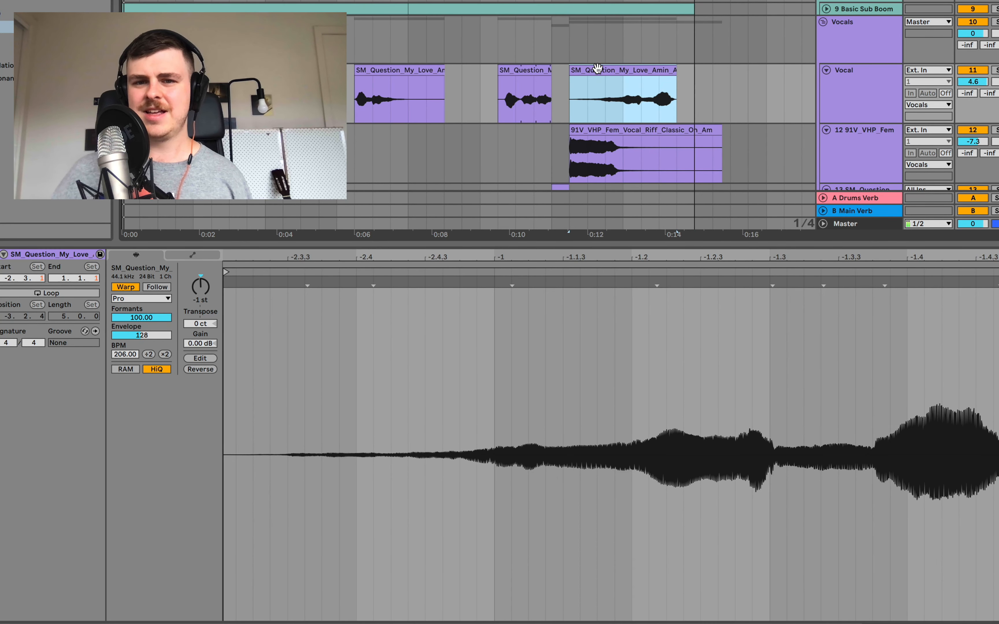
pyautogui.moveTo(604, 73); pyautogui.dragTo(608, 67)
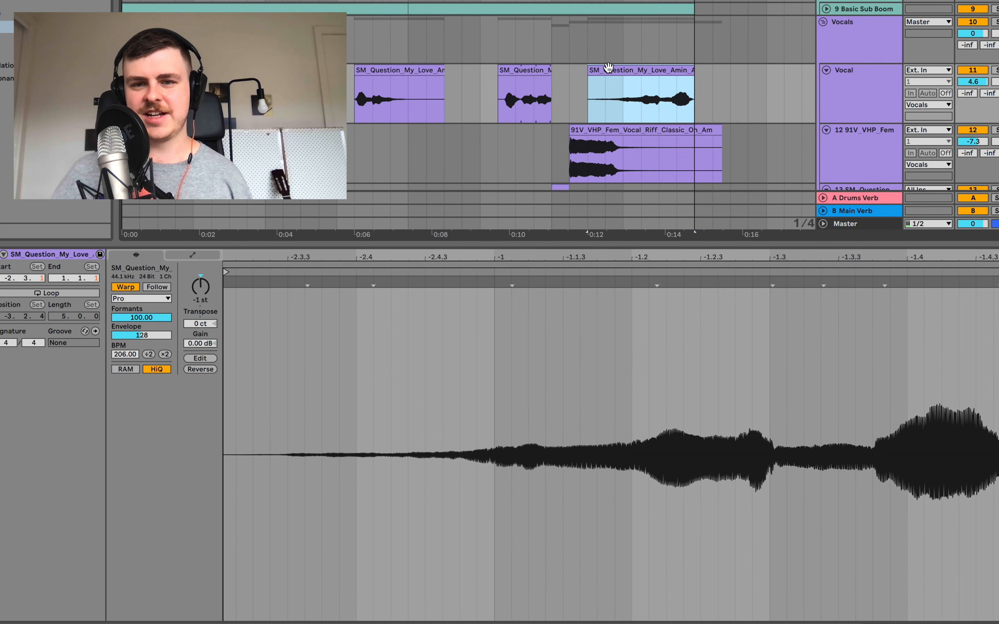
pyautogui.click(605, 118)
pyautogui.press('space')
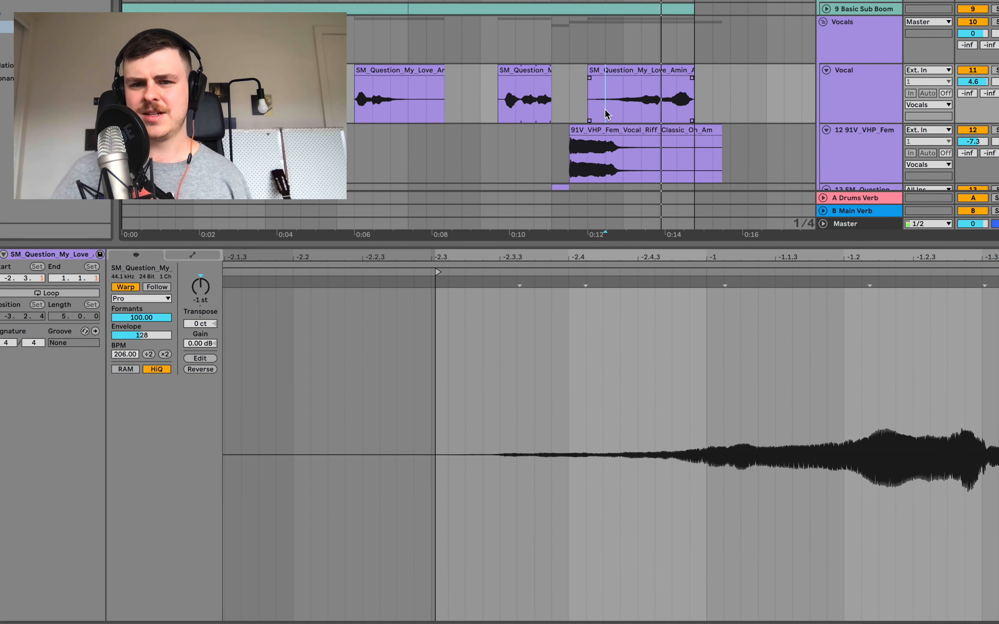
pyautogui.press('space')
# Step: Nudge the reversed vocal clip slightly later so it ends just past bar 9, and play it again
pyautogui.moveTo(665, 67)
pyautogui.mouseDown()
pyautogui.moveTo(675, 75)
pyautogui.moveTo(671, 67)
pyautogui.mouseUp()
pyautogui.press('space')
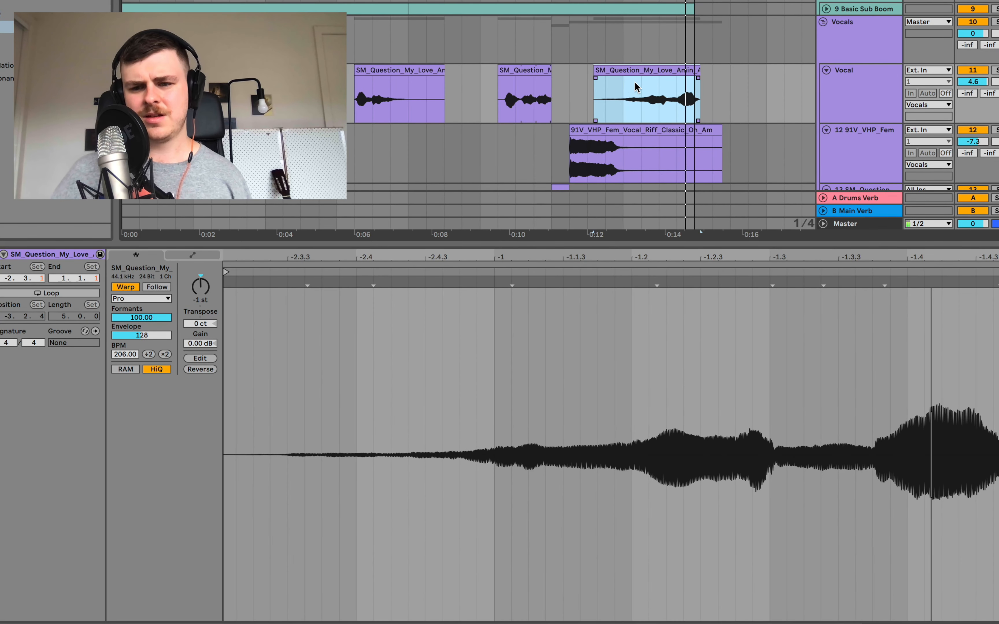
pyautogui.press('space')
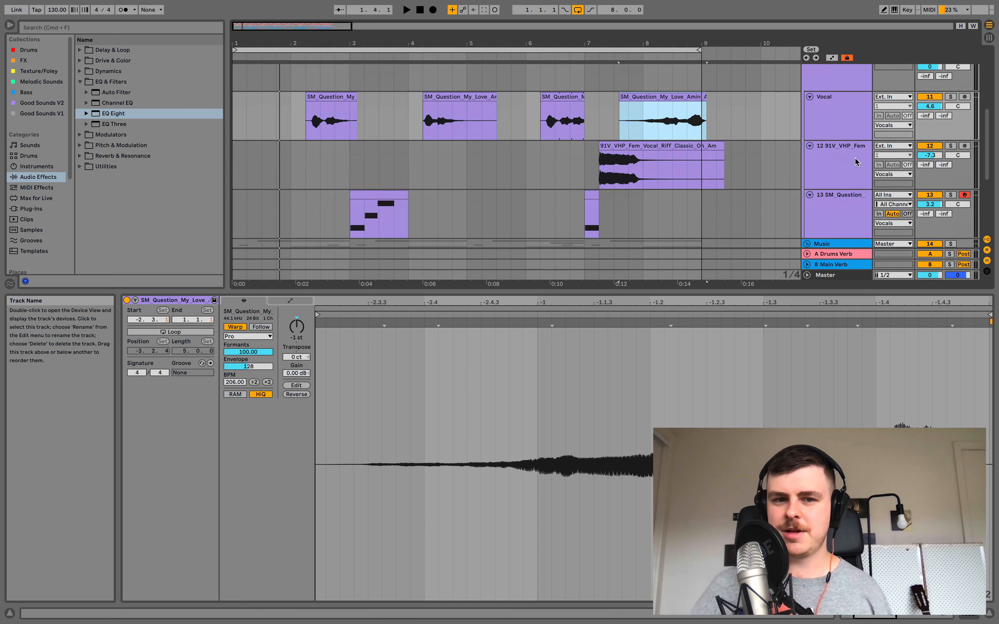
# Step: Duplicate the Vocal track with all its clips to create a second vocal layer
pyautogui.scroll(2, 851, 165)
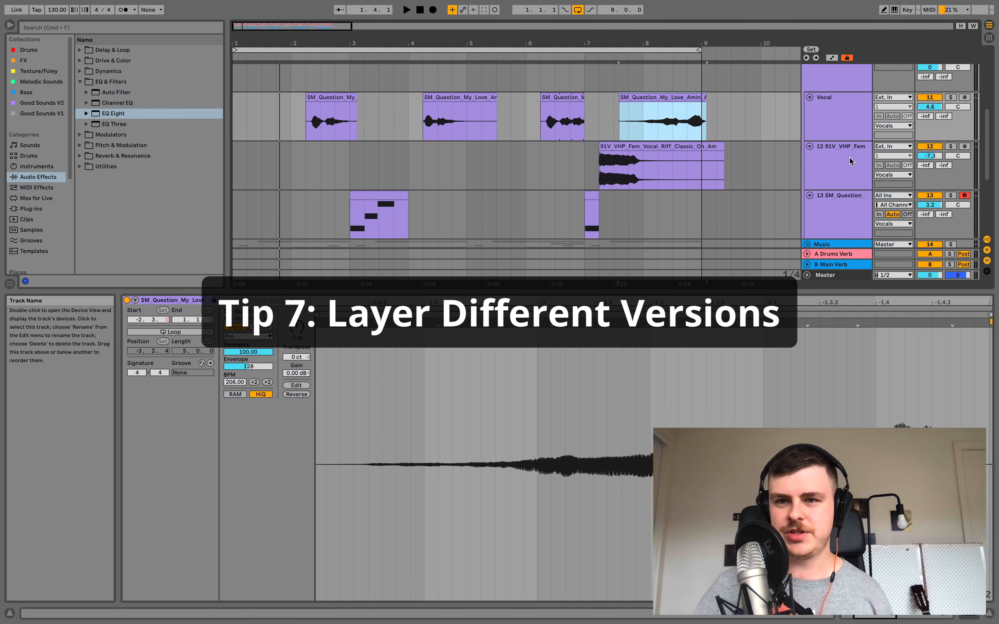
pyautogui.click(837, 124)
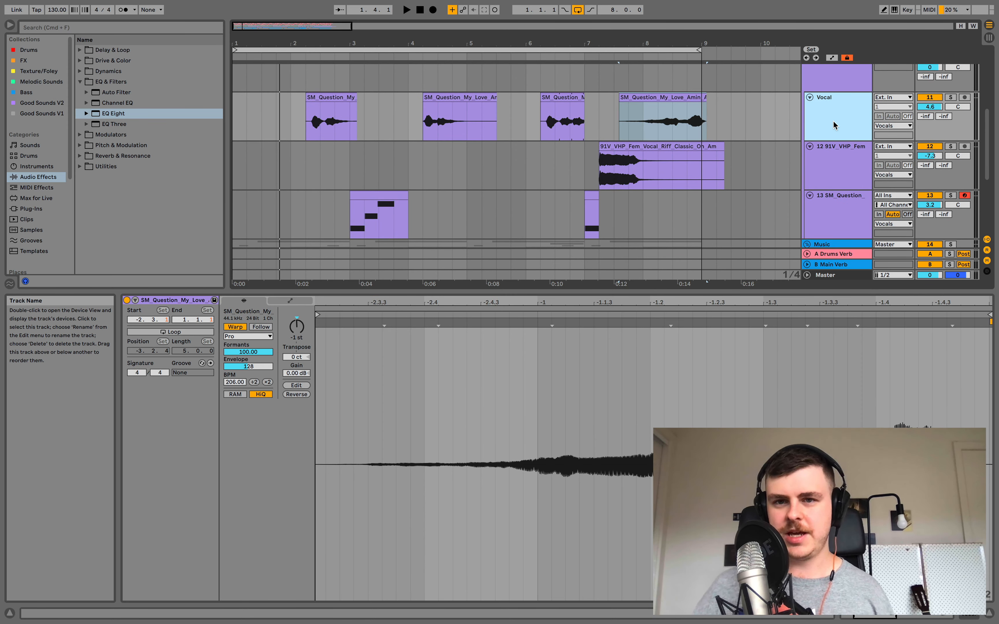
pyautogui.press('super+d')
pyautogui.click(836, 159)
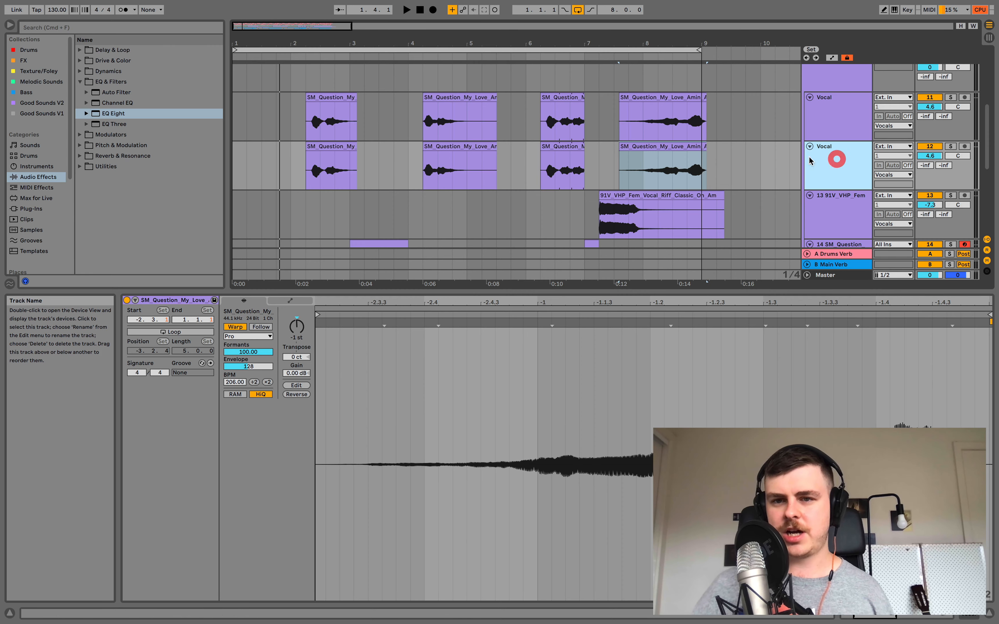
# Step: Transpose all four clips on the duplicated Vocal track to -13 st
pyautogui.click(661, 148)
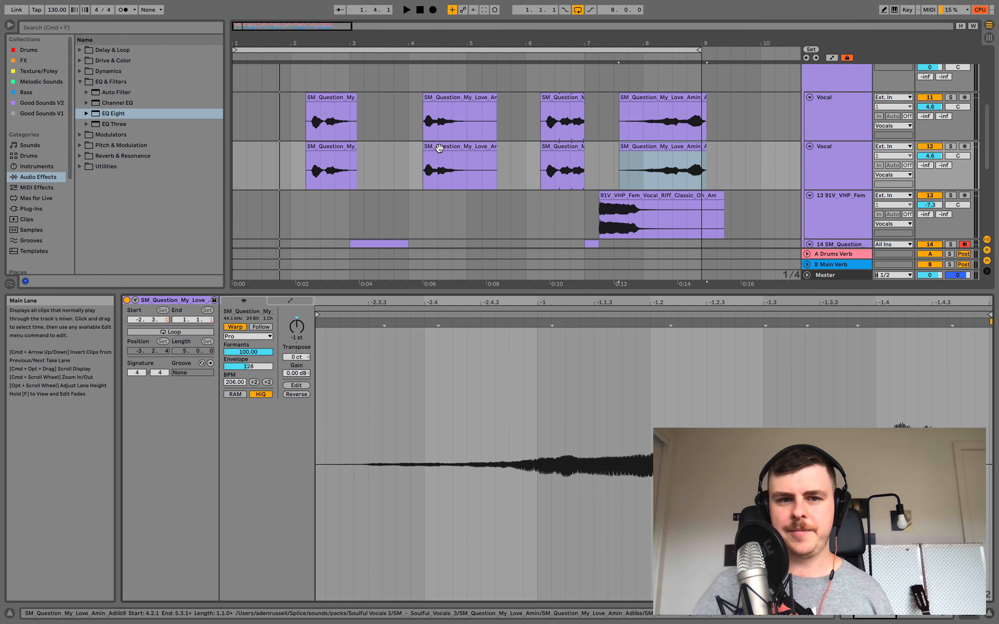
pyautogui.keyDown('shift'); pyautogui.click(333, 148); pyautogui.keyUp('shift')
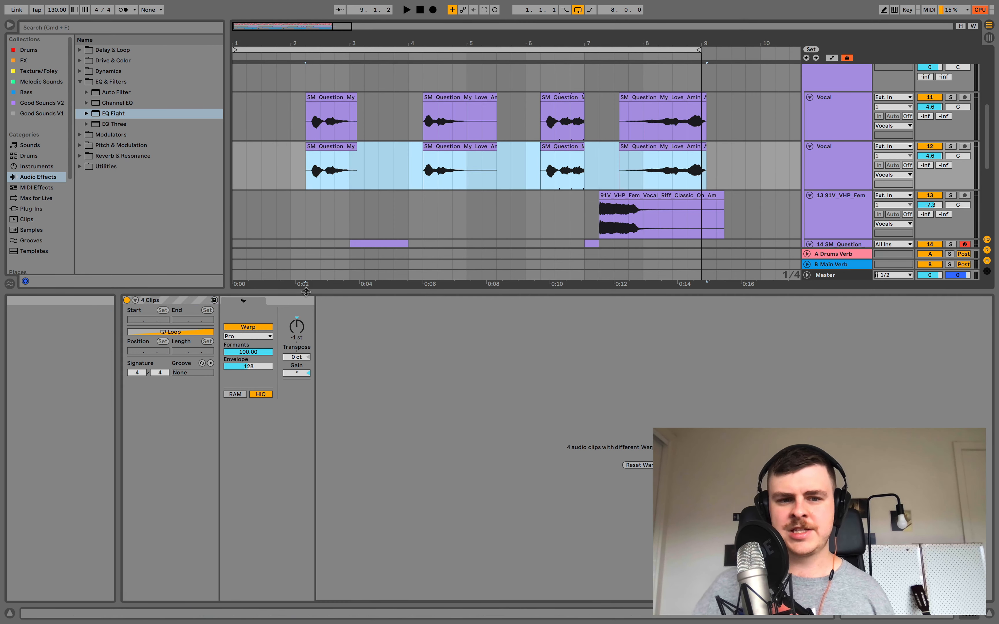
pyautogui.click(304, 328)
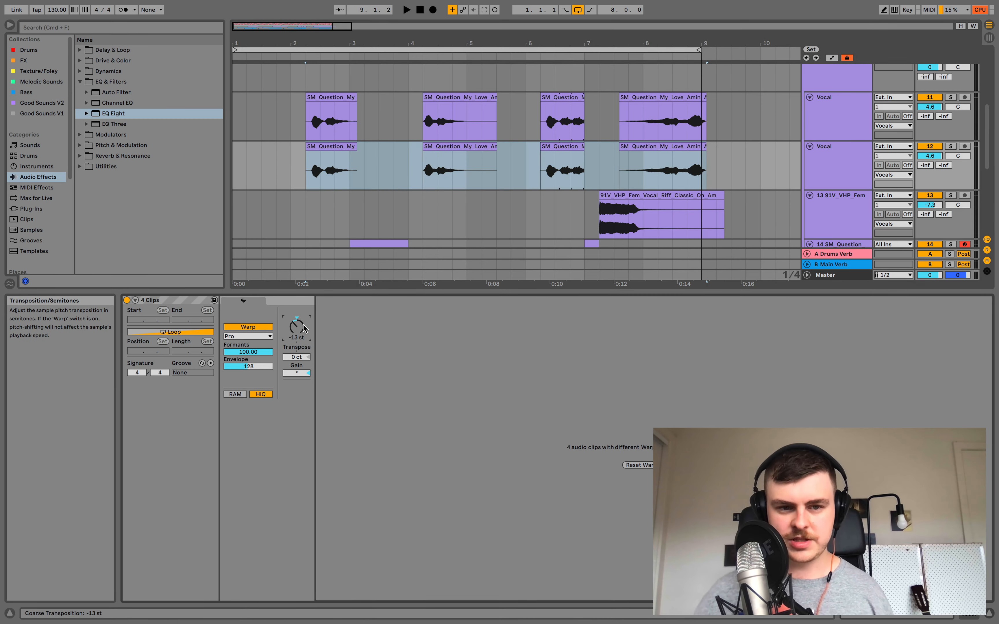
pyautogui.click(830, 165)
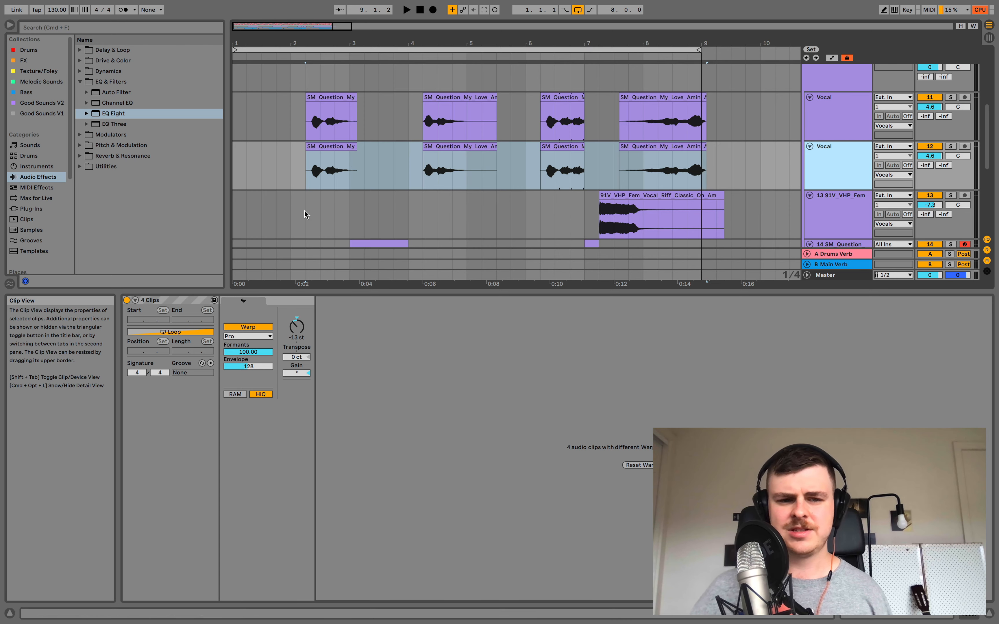
# Step: Solo the duplicated Vocal track and play its first pitched-down clip
pyautogui.click(324, 146)
pyautogui.press('space')
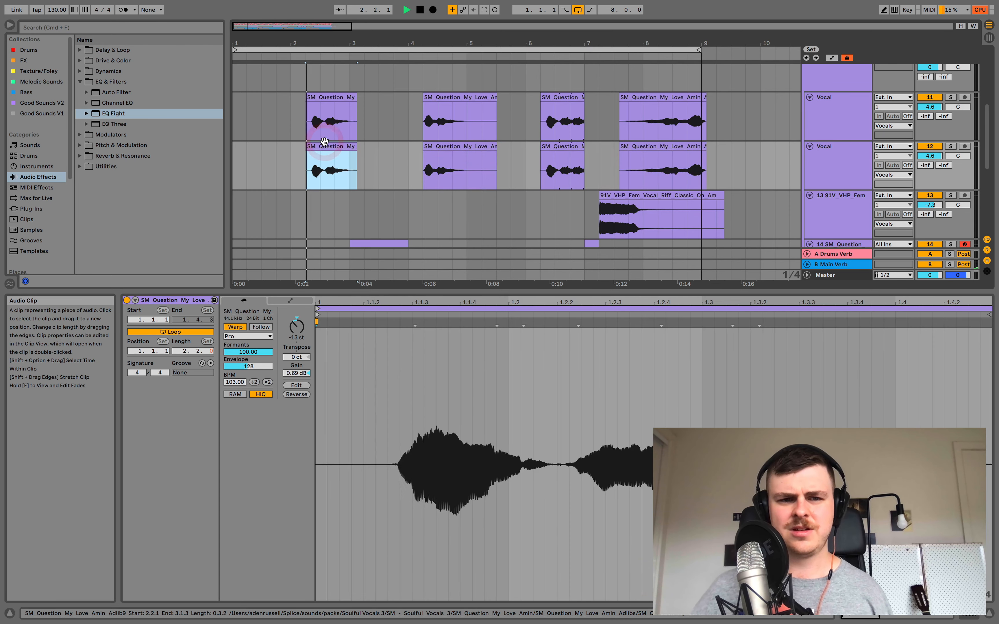
pyautogui.click(950, 146)
pyautogui.press('space')
# Step: Set the warp mode of all four clips on the duplicated Vocal track to Complex
pyautogui.click(346, 147)
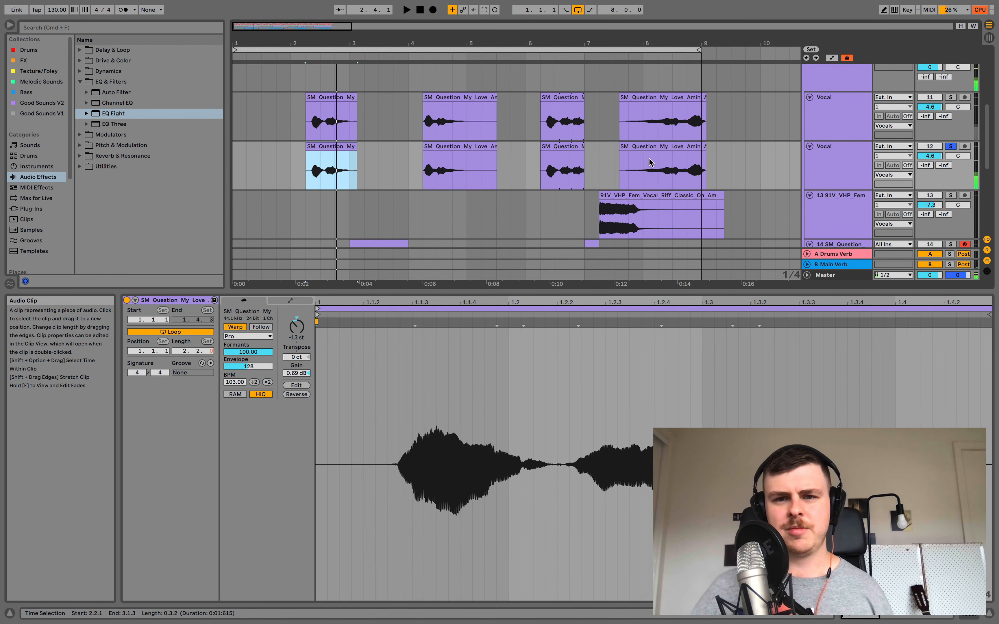
pyautogui.keyDown('shift'); pyautogui.click(695, 146); pyautogui.keyUp('shift')
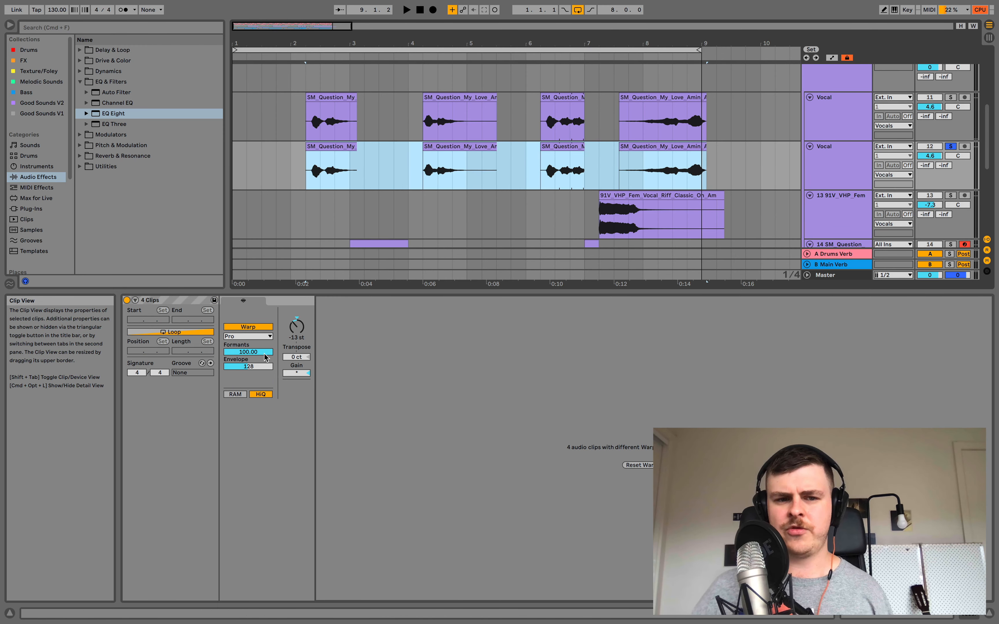
pyautogui.click(259, 336)
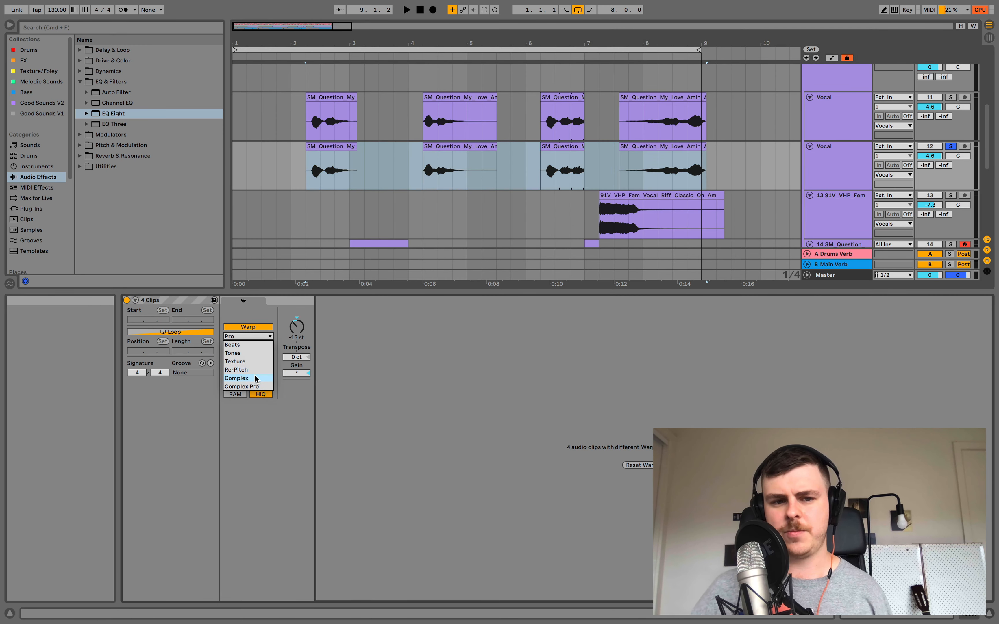
pyautogui.click(256, 379)
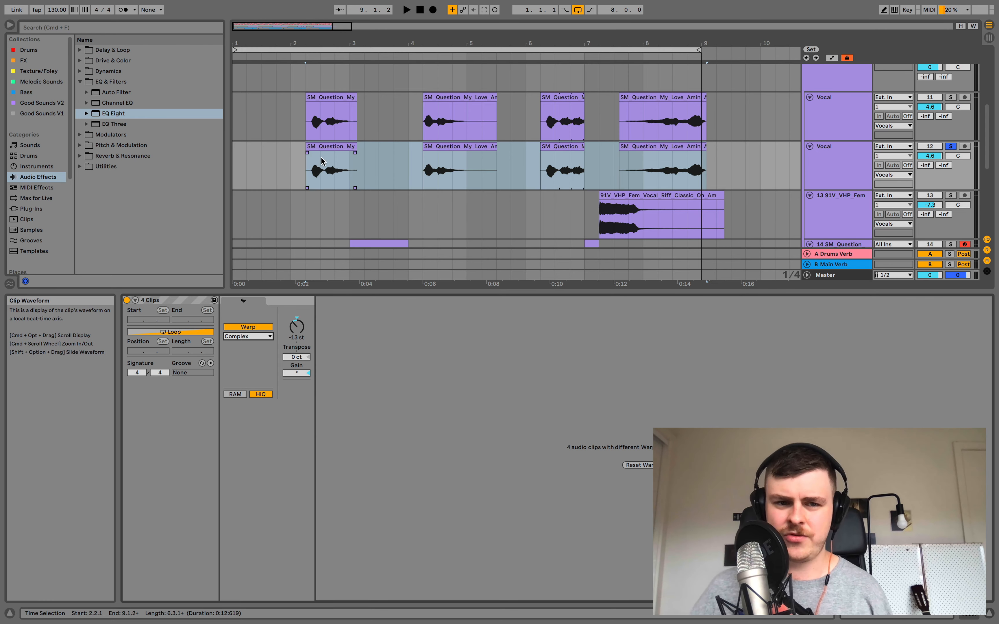
# Step: Play the first Complex-warped clip on its own, and take the duplicated Vocal track out of solo
pyautogui.click(320, 147)
pyautogui.press('space')
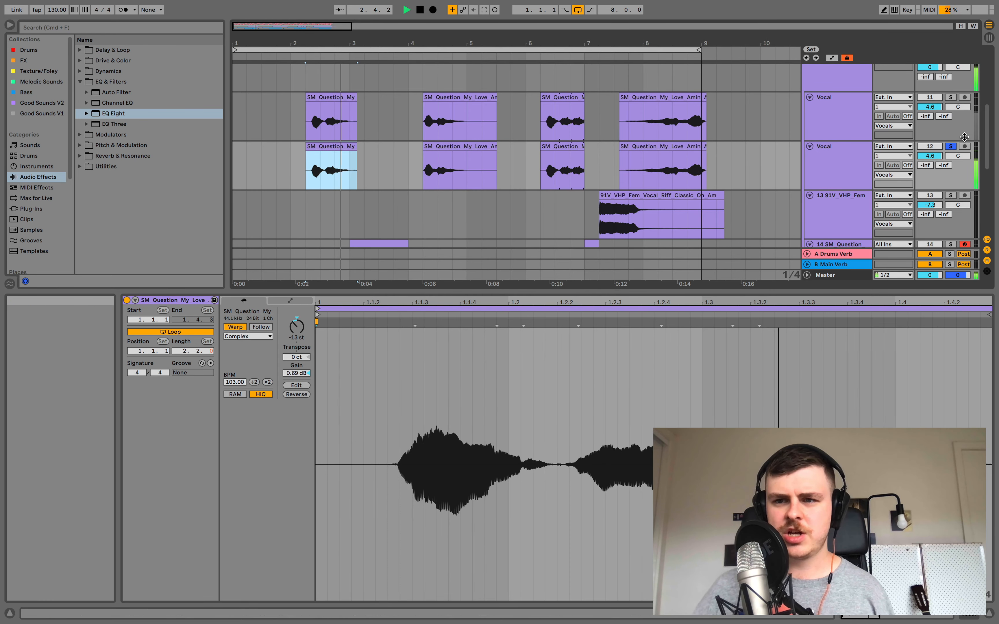
pyautogui.press('space')
pyautogui.click(951, 147)
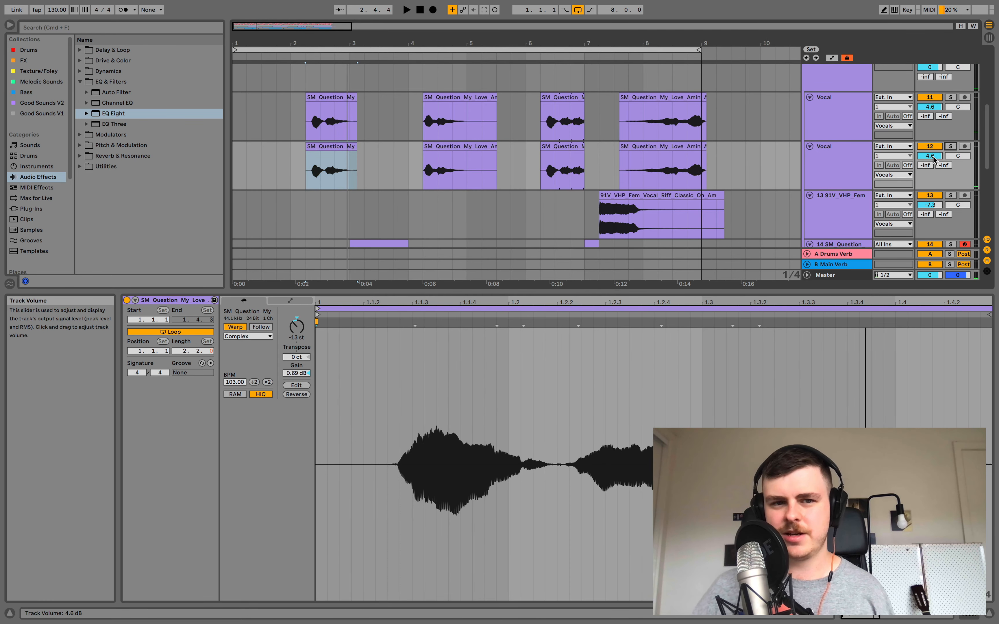
# Step: Lower the duplicated Vocal track's volume to 2.0 dB while playing both vocal layers together
pyautogui.press('space')
pyautogui.moveTo(934, 158); pyautogui.dragTo(931, 164)
pyautogui.press('space')
pyautogui.press('space')
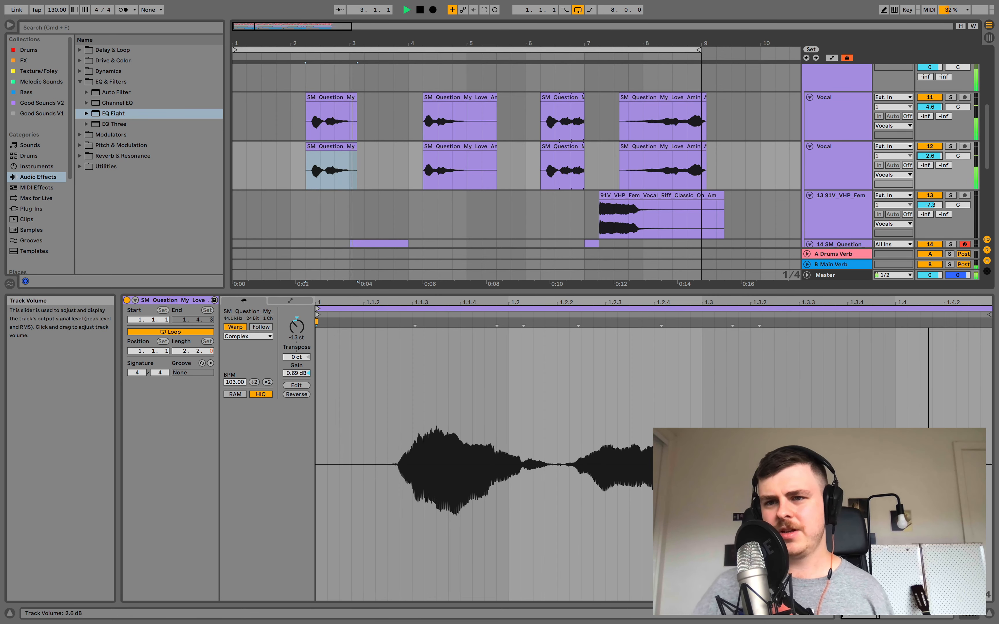
# Step: Raise the 91V_VHP_Fem track's volume to -5.6 dB while playing the arrangement from bar 7
pyautogui.scroll(-3, 941, 198)
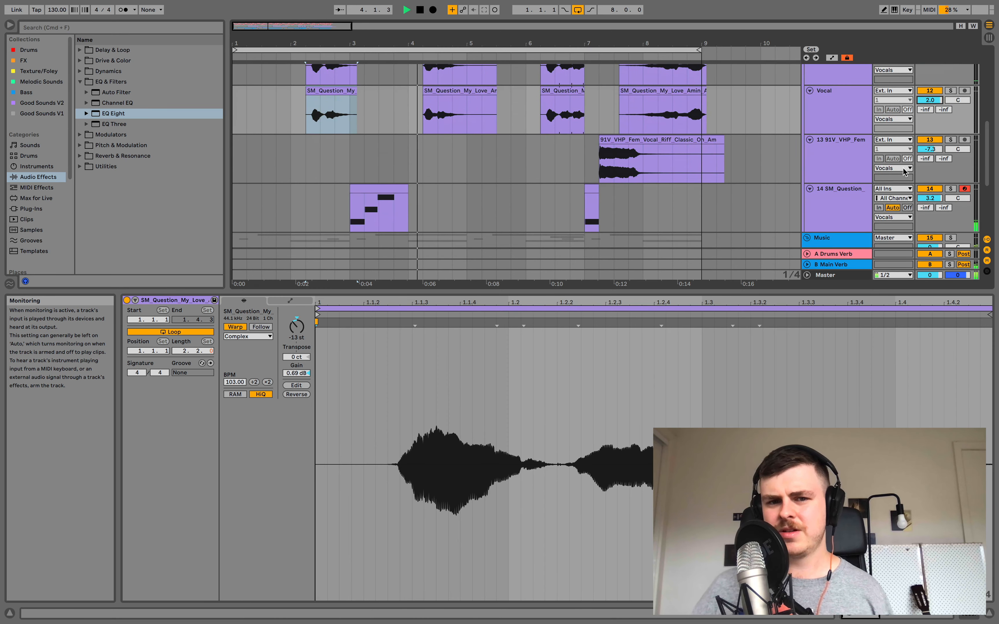
pyautogui.scroll(4, 909, 170)
pyautogui.click(590, 118)
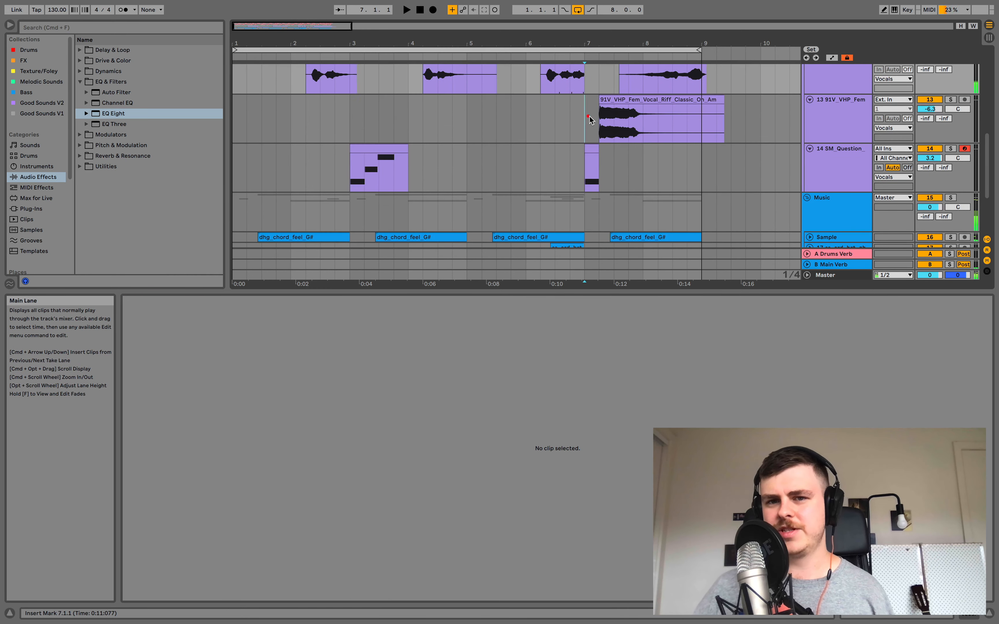
pyautogui.press('space')
pyautogui.scroll(3, 764, 165)
pyautogui.press('space')
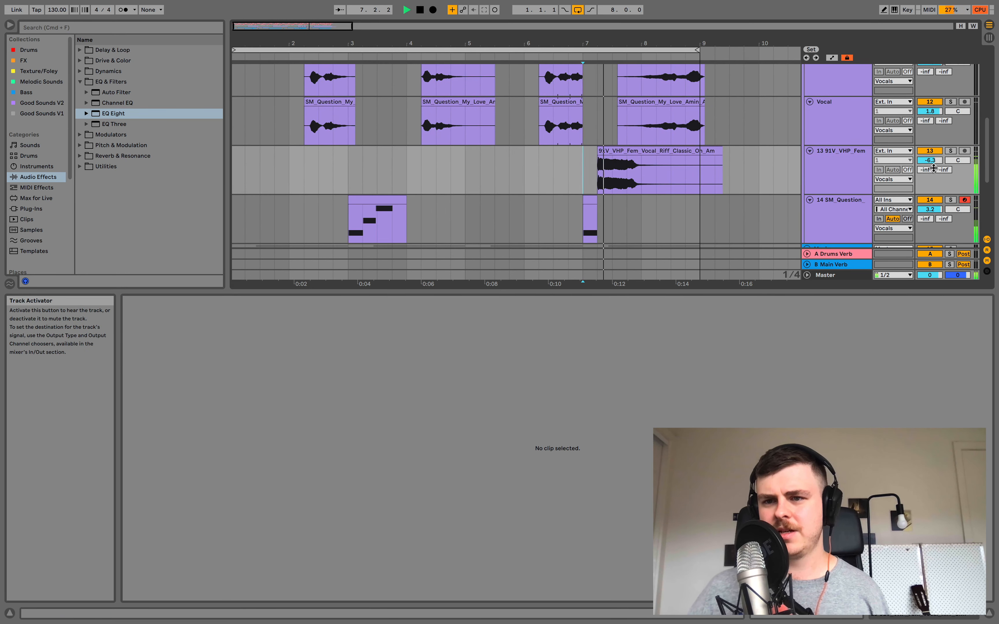
pyautogui.moveTo(930, 160); pyautogui.dragTo(929, 157)
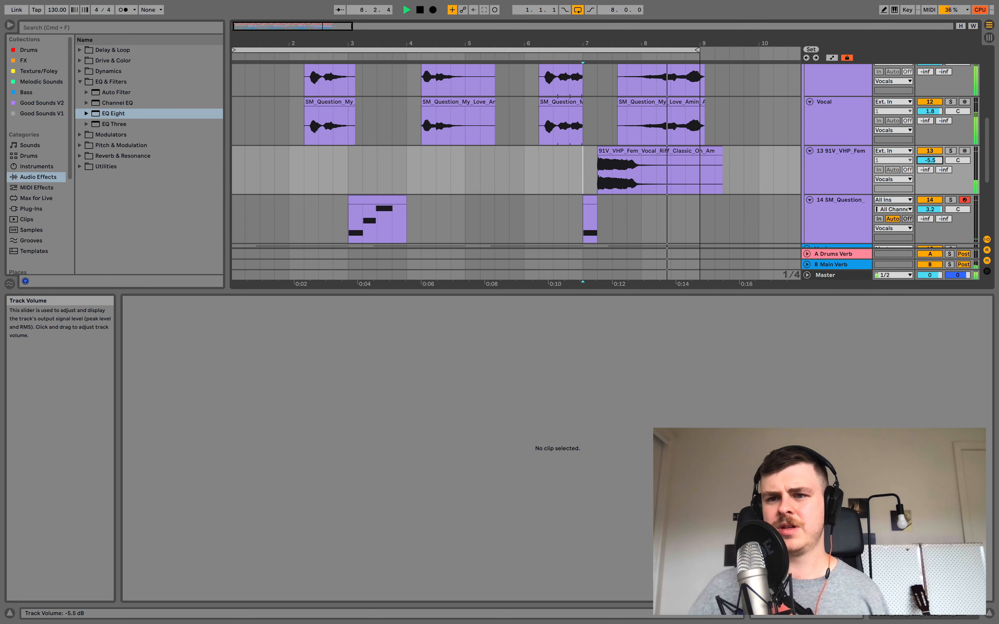
pyautogui.scroll(2, 457, 143)
pyautogui.press('space')
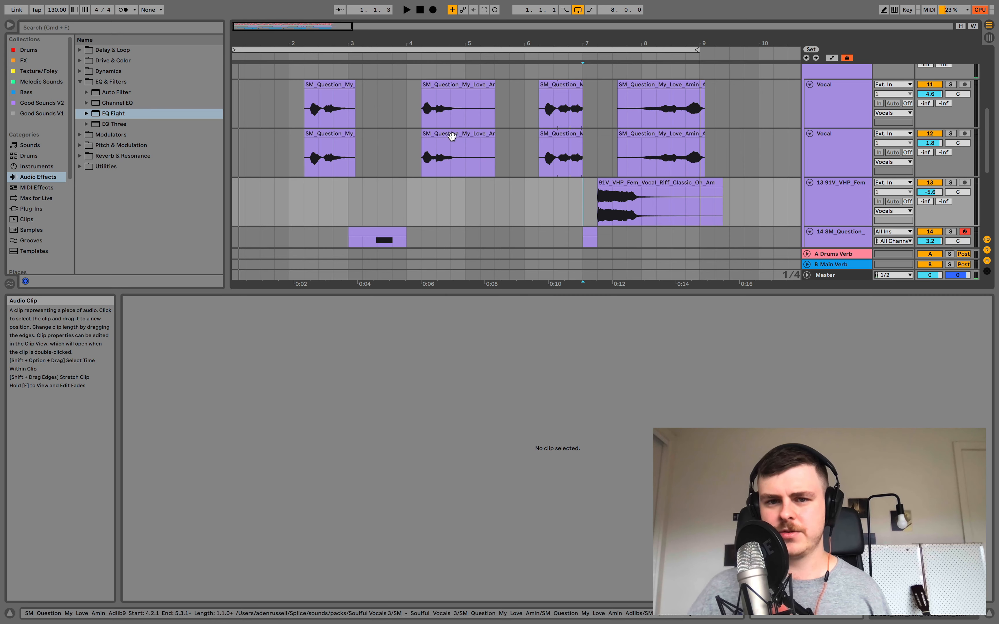
# Step: Deactivate the first and second clips on the duplicated Vocal track, listening to the arrangement in between
pyautogui.click(312, 133)
pyautogui.press('0')
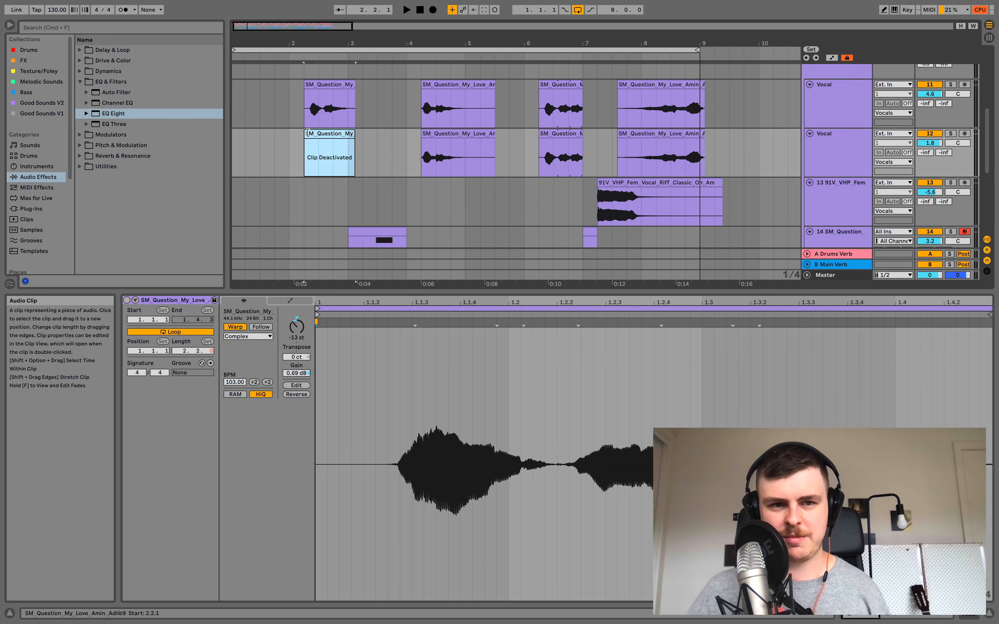
pyautogui.press('space')
pyautogui.click(466, 132)
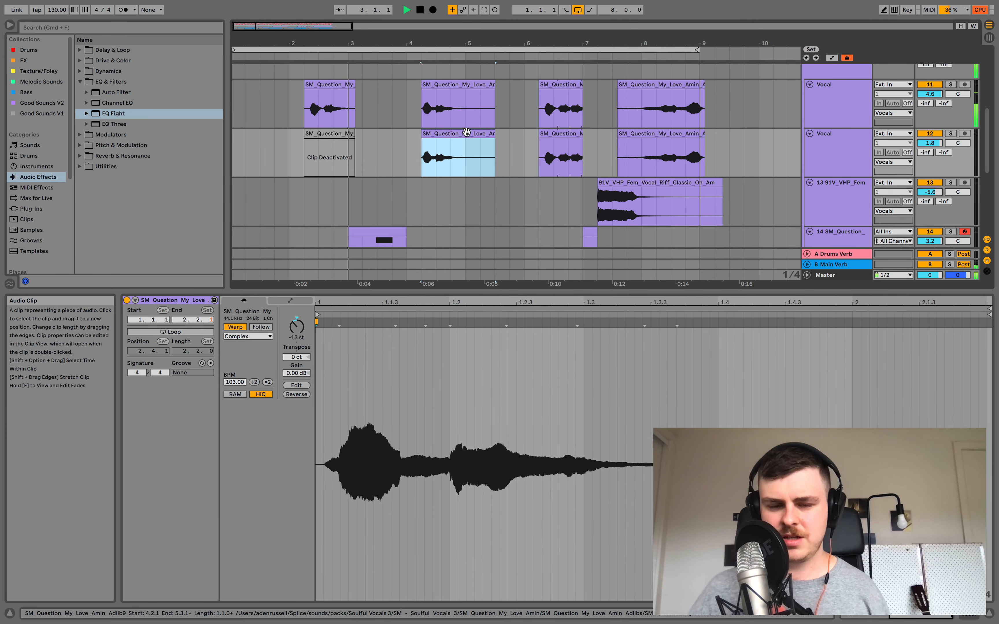
pyautogui.press('0')
# Step: Lower the duplicated Vocal track's volume to -1.4 dB while playing the arrangement
pyautogui.moveTo(931, 141); pyautogui.dragTo(932, 143)
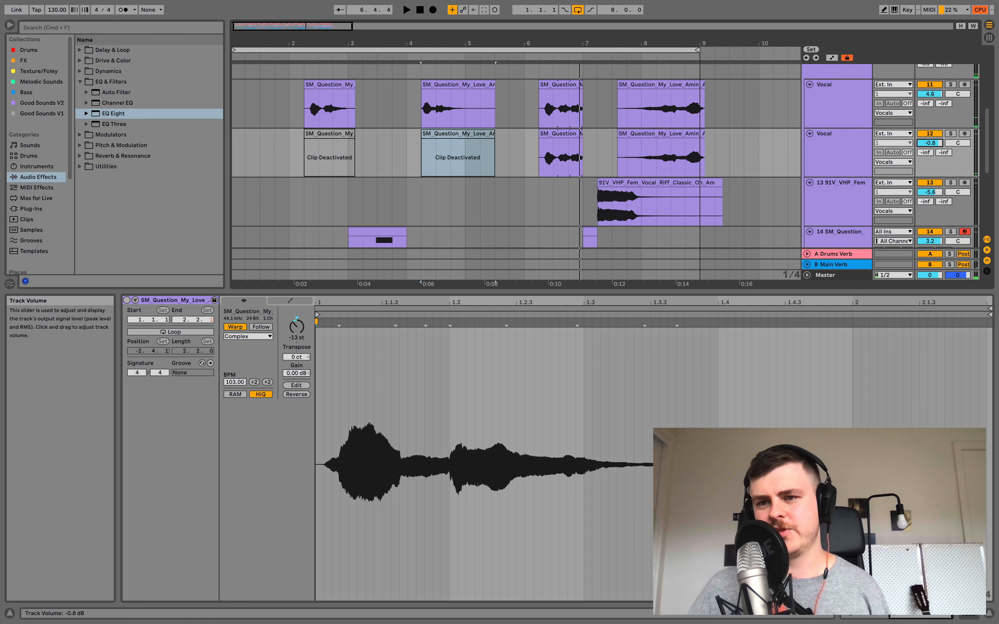
pyautogui.press('space')
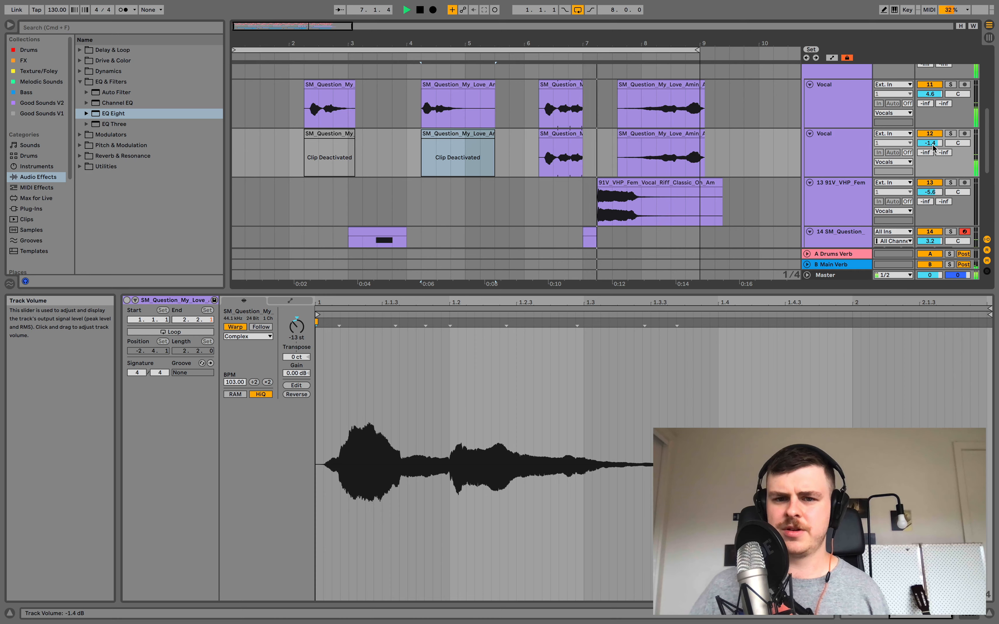
pyautogui.scroll(-2, 929, 154)
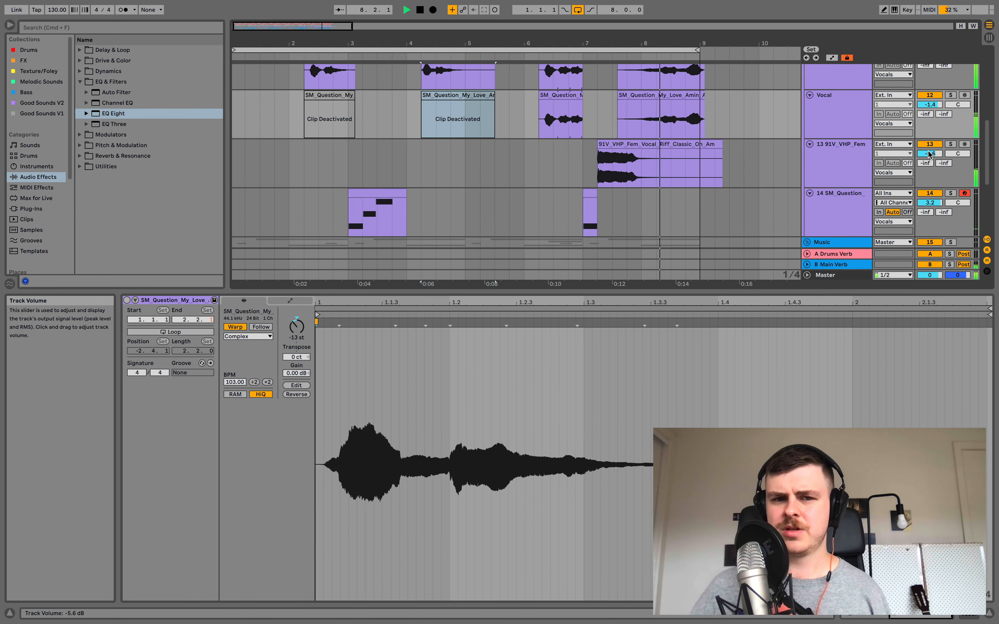
# Step: Deactivate the short MIDI clip at bar 7 on the SM_Question track and play that section
pyautogui.press('space')
pyautogui.click(589, 192)
pyautogui.press('0')
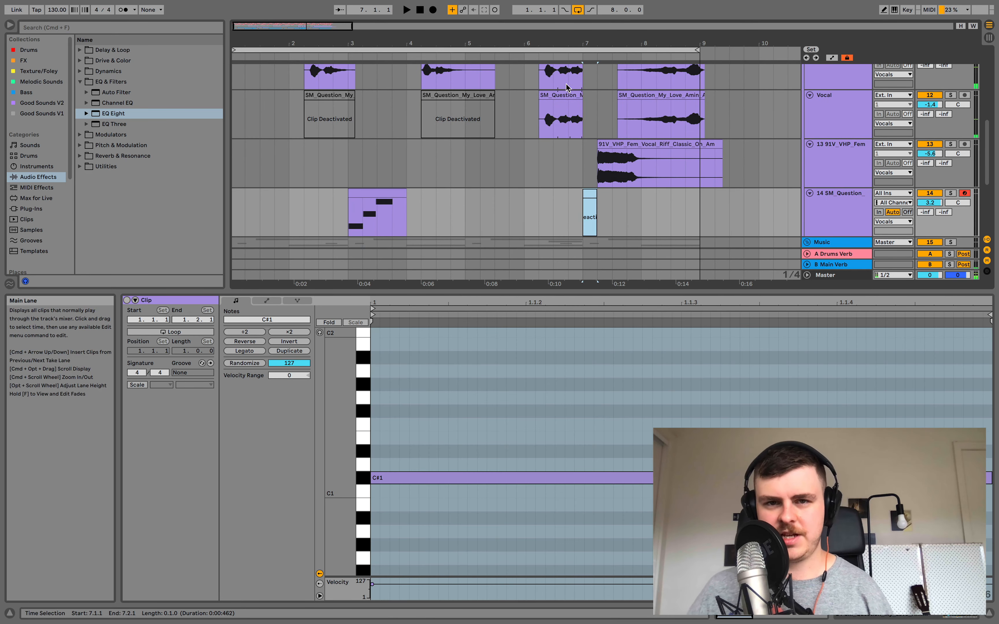
pyautogui.press('space')
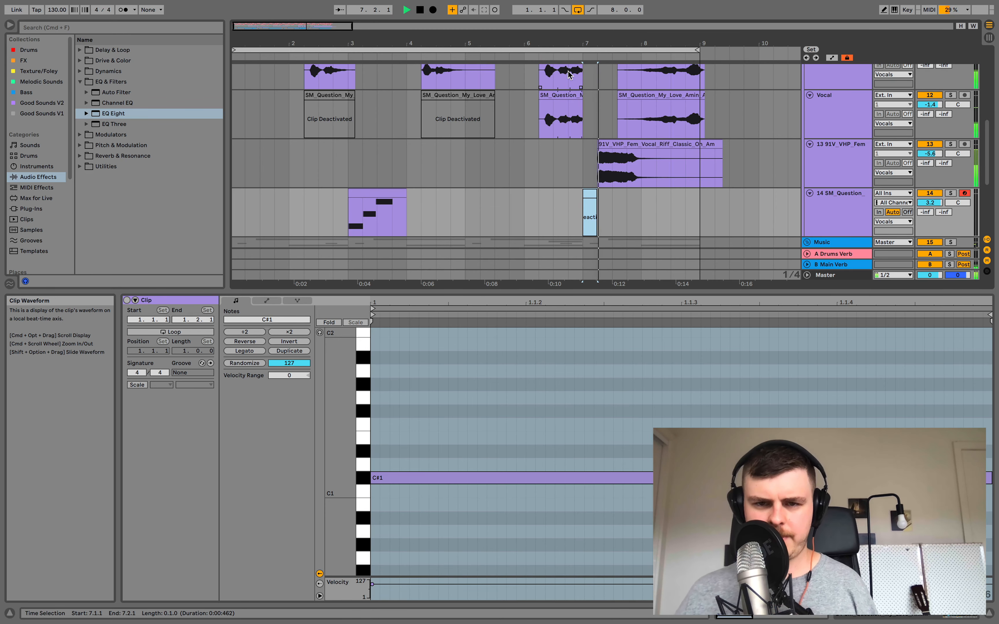
pyautogui.press('space')
# Step: Group the original Vocal track and its duplicate into one nested track group
pyautogui.scroll(2, 928, 153)
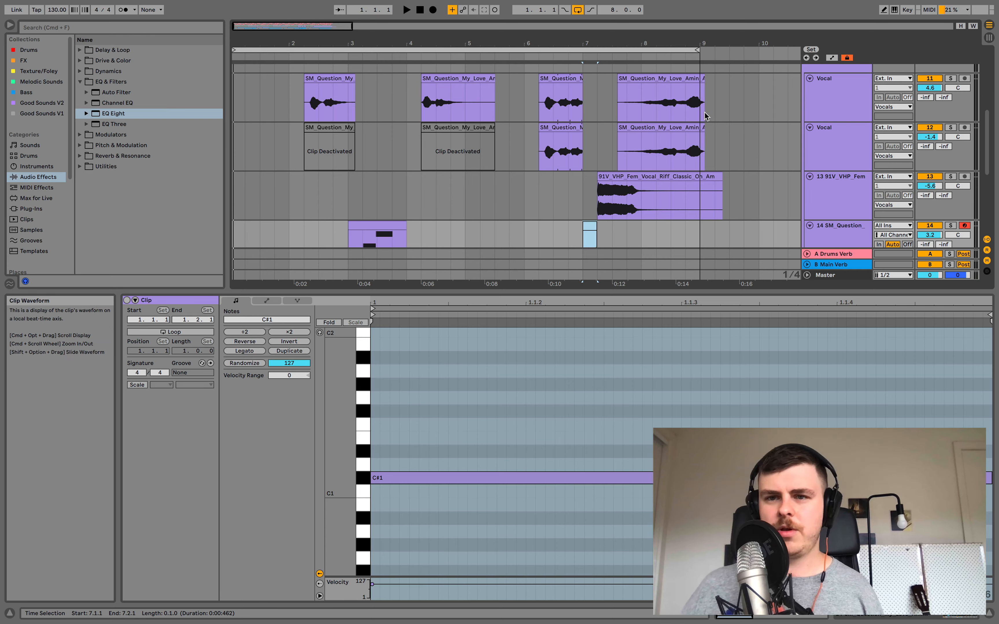
pyautogui.click(830, 115)
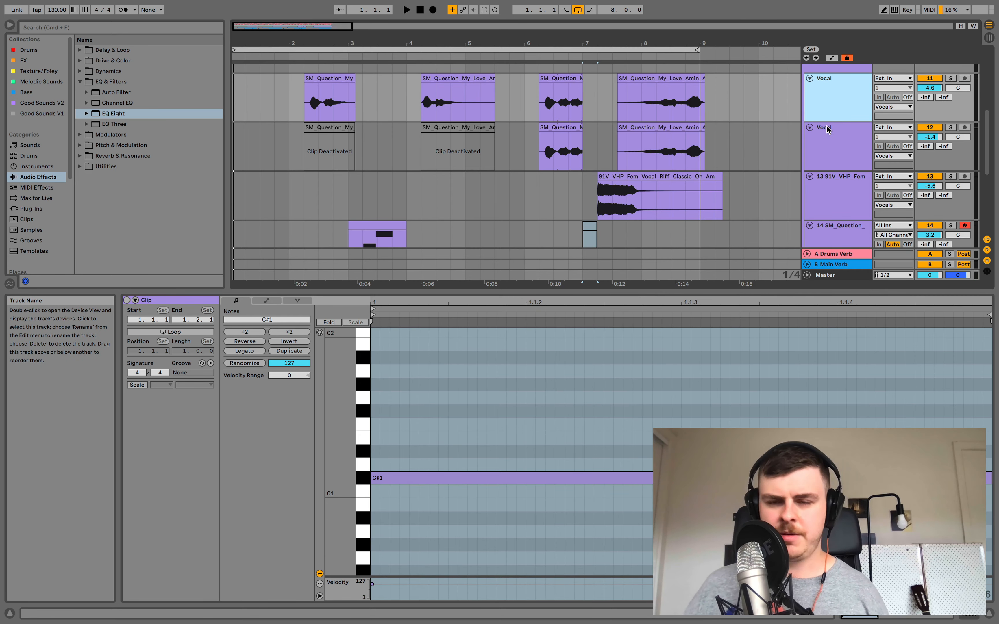
pyautogui.keyDown('shift'); pyautogui.click(832, 134); pyautogui.keyUp('shift')
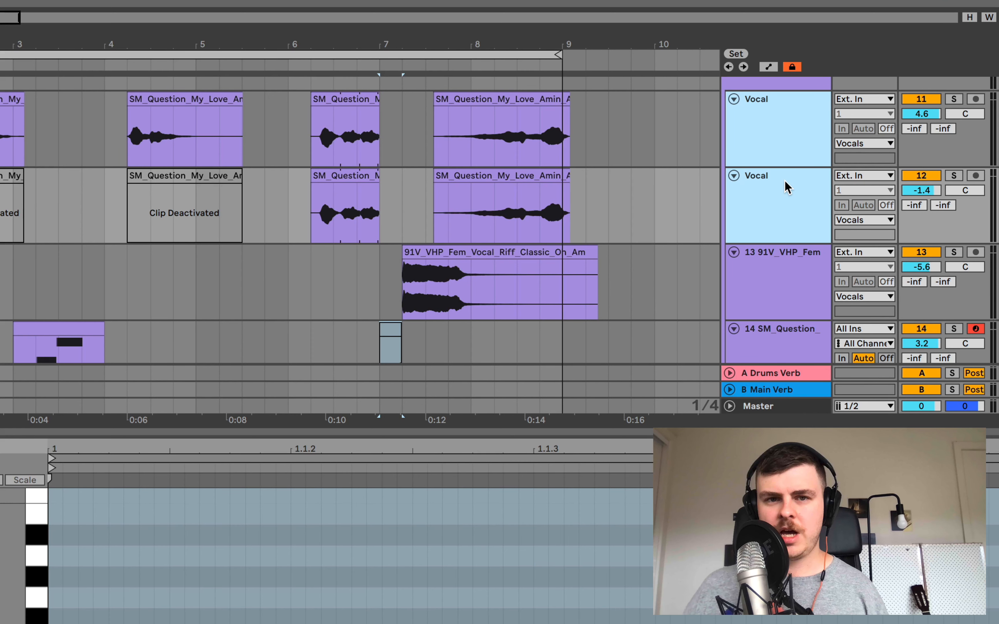
pyautogui.scroll(2, 784, 181)
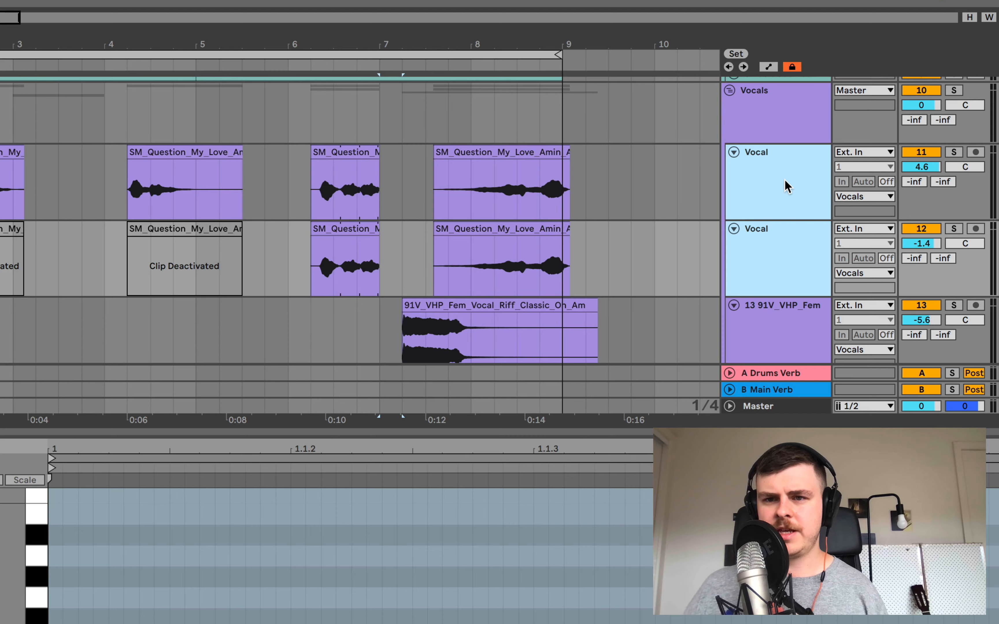
pyautogui.press('super+g')
# Step: Add a Chorus-Ensemble from the Pitch & Modulation effects to the new two-layer vocal group
pyautogui.click(779, 169)
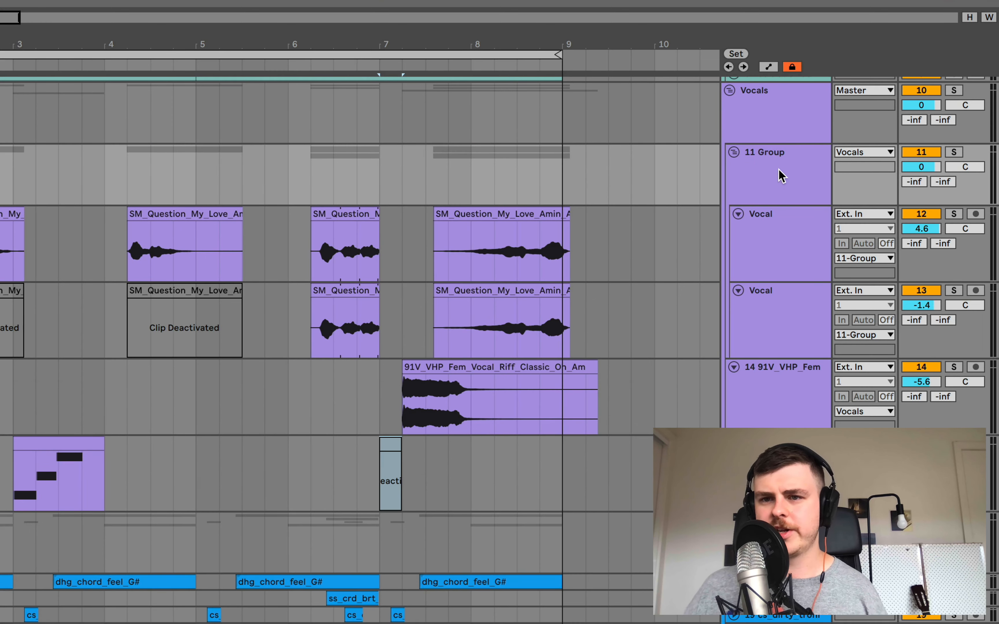
pyautogui.click(778, 169)
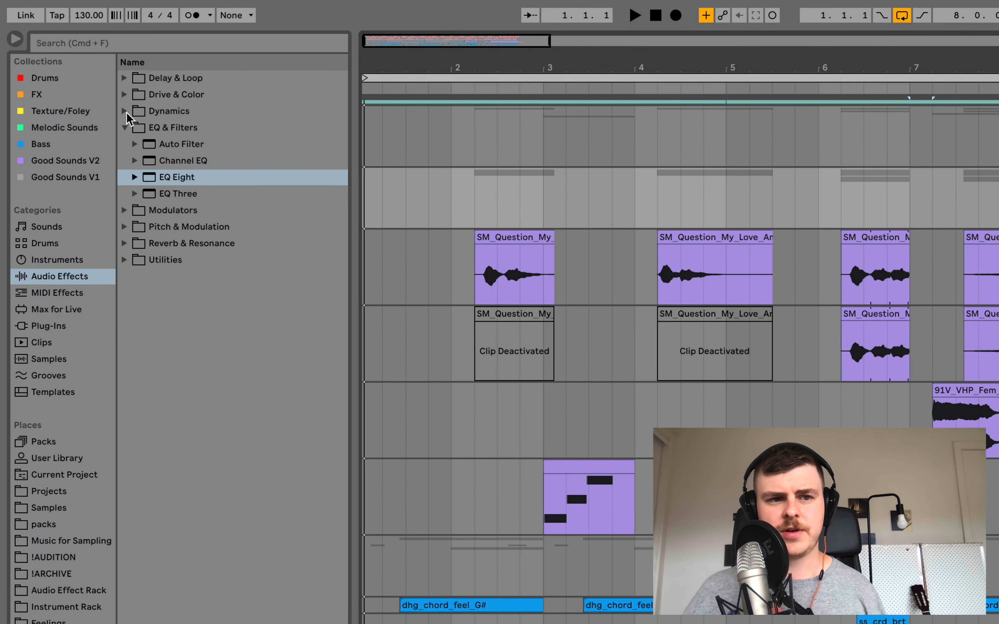
pyautogui.click(125, 211)
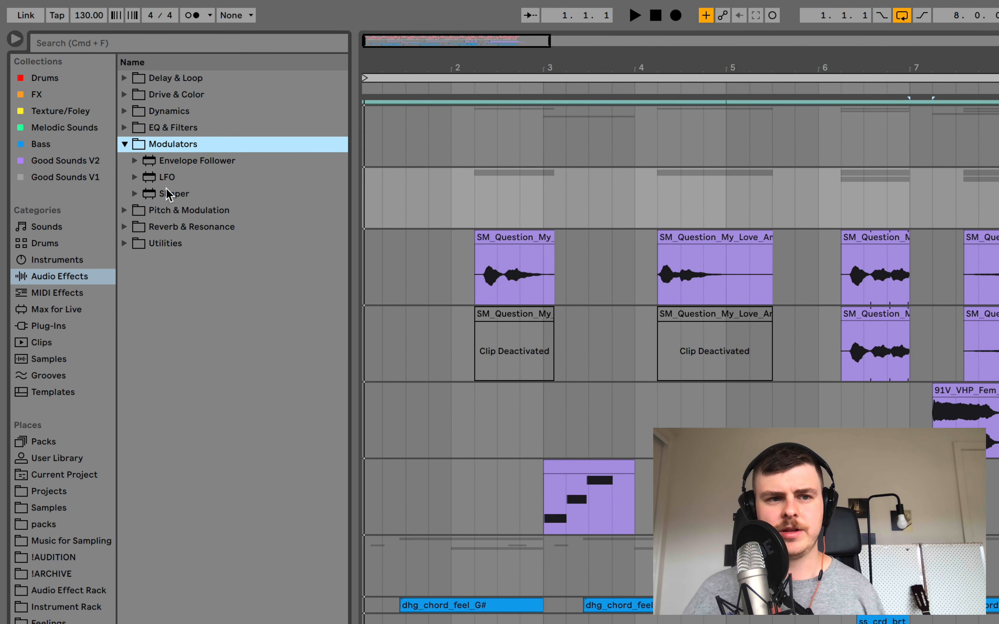
pyautogui.click(129, 213)
pyautogui.press('Down')
pyautogui.press('Down')
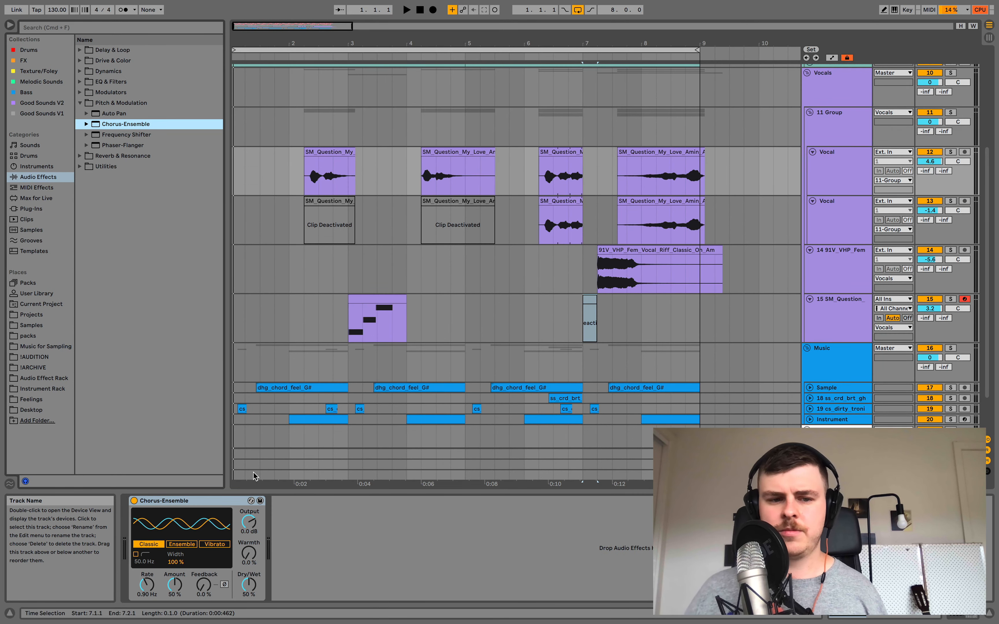
pyautogui.moveTo(199, 501); pyautogui.dragTo(272, 488)
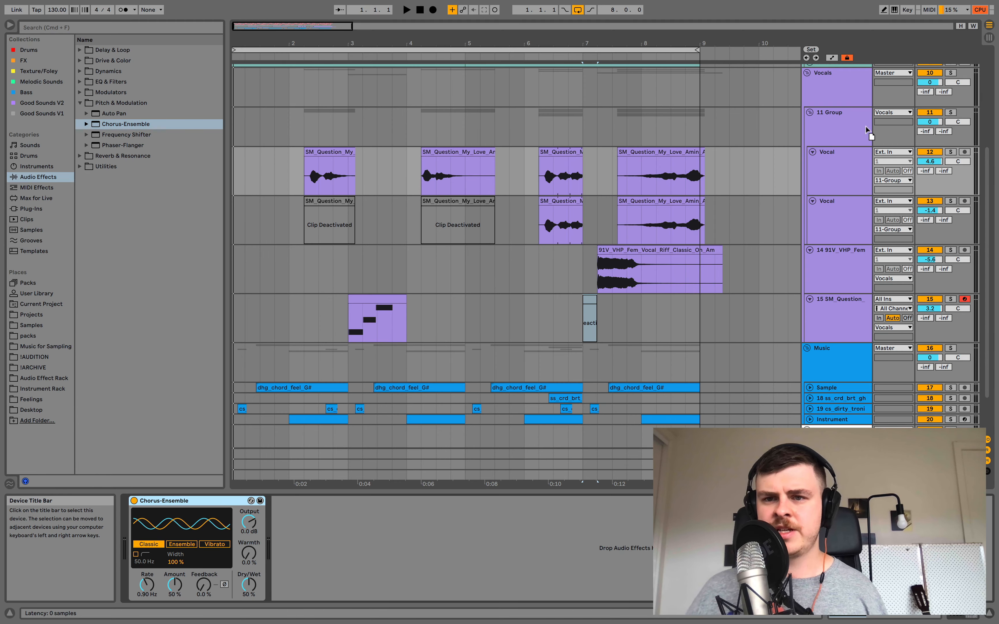
pyautogui.moveTo(867, 132); pyautogui.dragTo(860, 128)
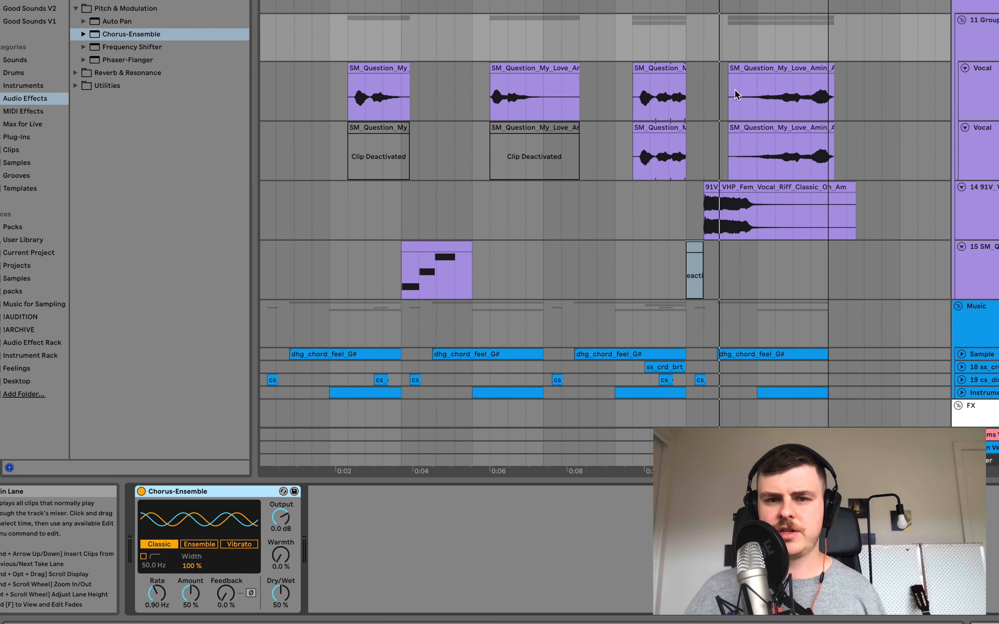
# Step: Play the vocal group from its third clip to hear it through Chorus-Ensemble
pyautogui.click(649, 99)
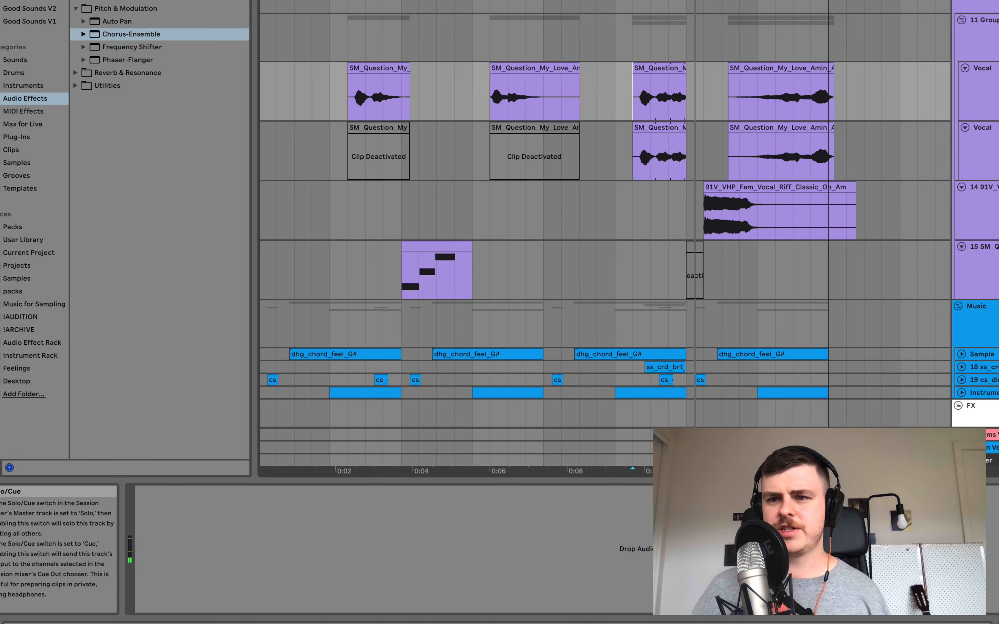
pyautogui.press('space')
pyautogui.click(997, 44)
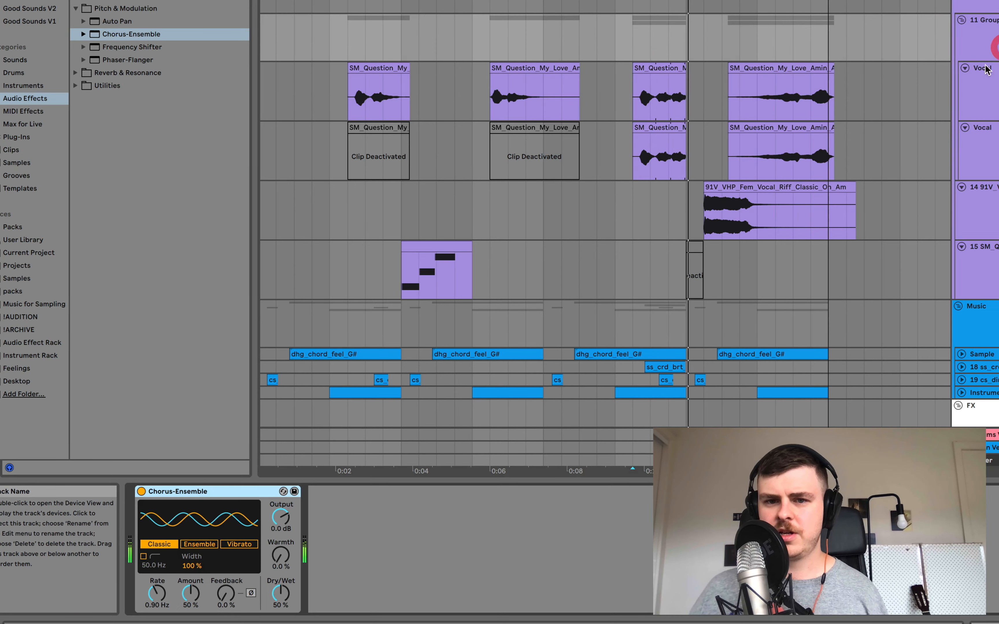
pyautogui.press('space')
pyautogui.press('space')
pyautogui.press('space')
pyautogui.press('space')
# Step: Bypass Chorus-Ensemble while replaying the vocals to compare the dry sound, and re-enable it
pyautogui.click(142, 492)
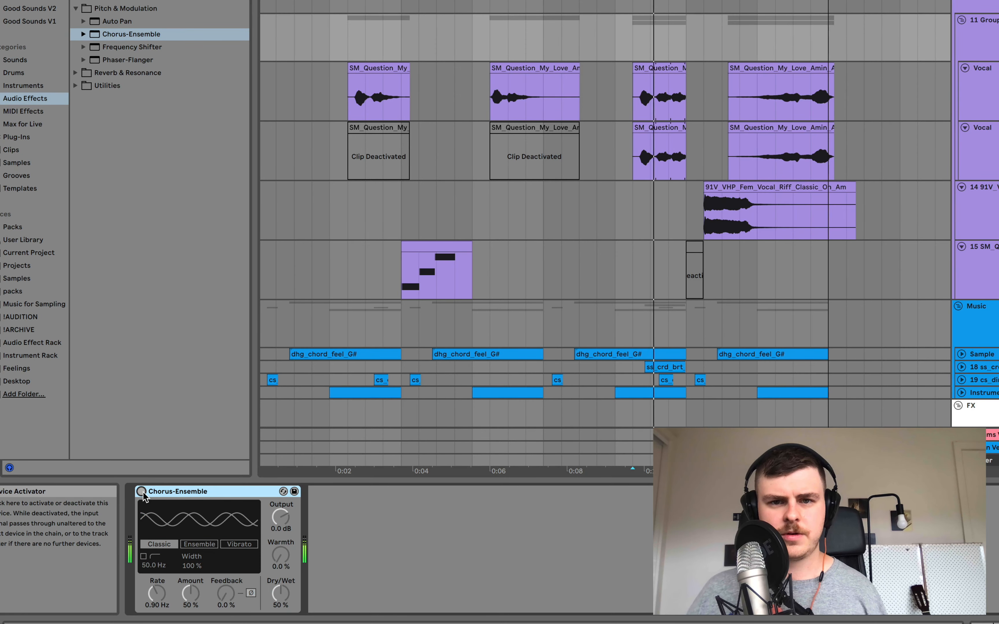
pyautogui.press('space')
pyautogui.press('space')
pyautogui.click(142, 491)
# Step: Try the Chorus Classic preset of Chorus-Ensemble on the vocal group
pyautogui.click(84, 34)
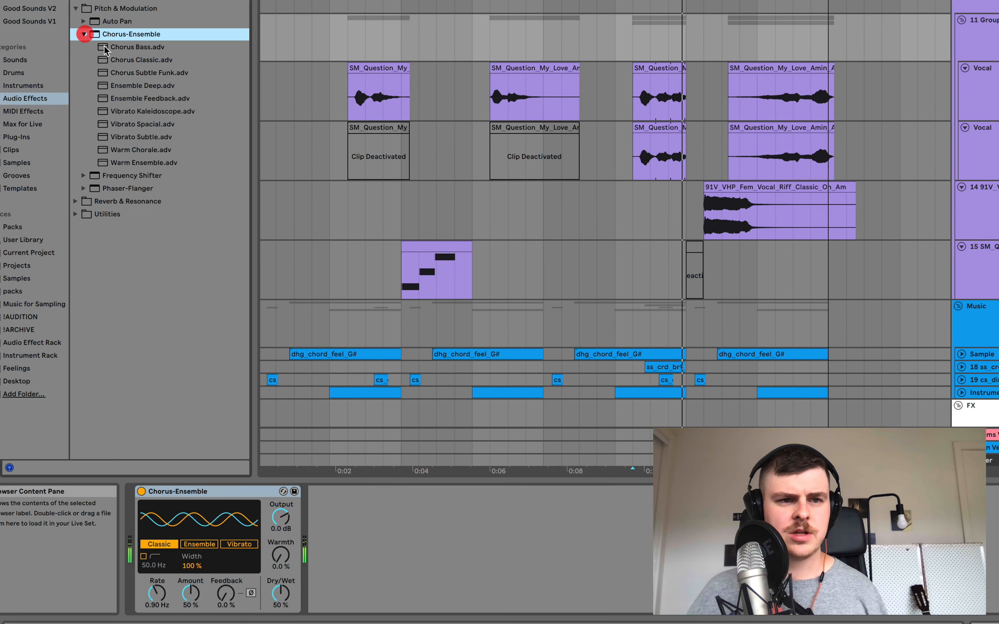
pyautogui.doubleClick(137, 61)
pyautogui.press('space')
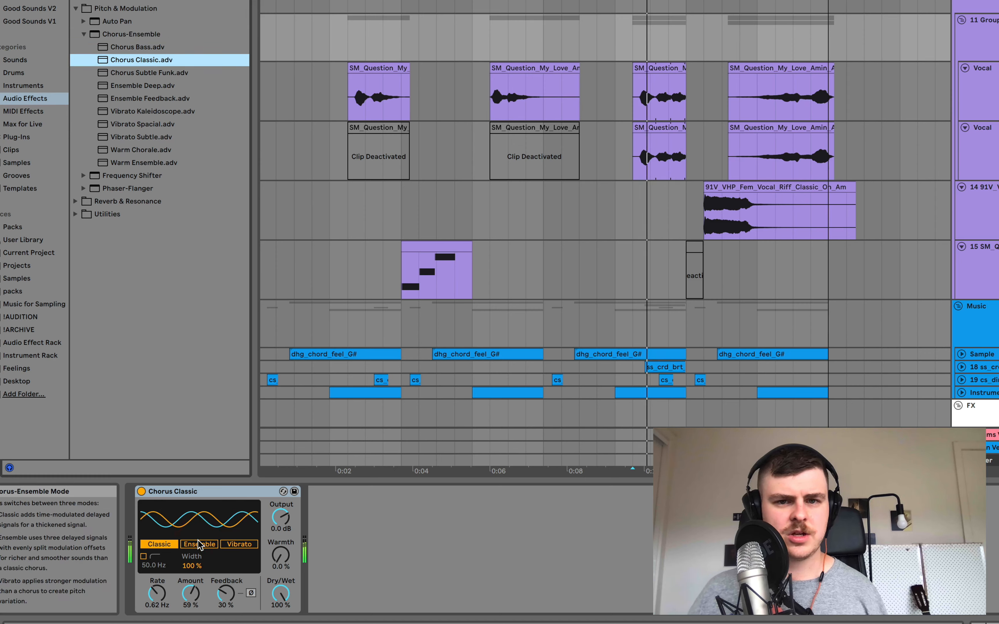
# Step: Try the Chorus Subtle Funk preset with Dry/Wet at 41%, and switch back to Chorus Classic for comparison
pyautogui.click(147, 73)
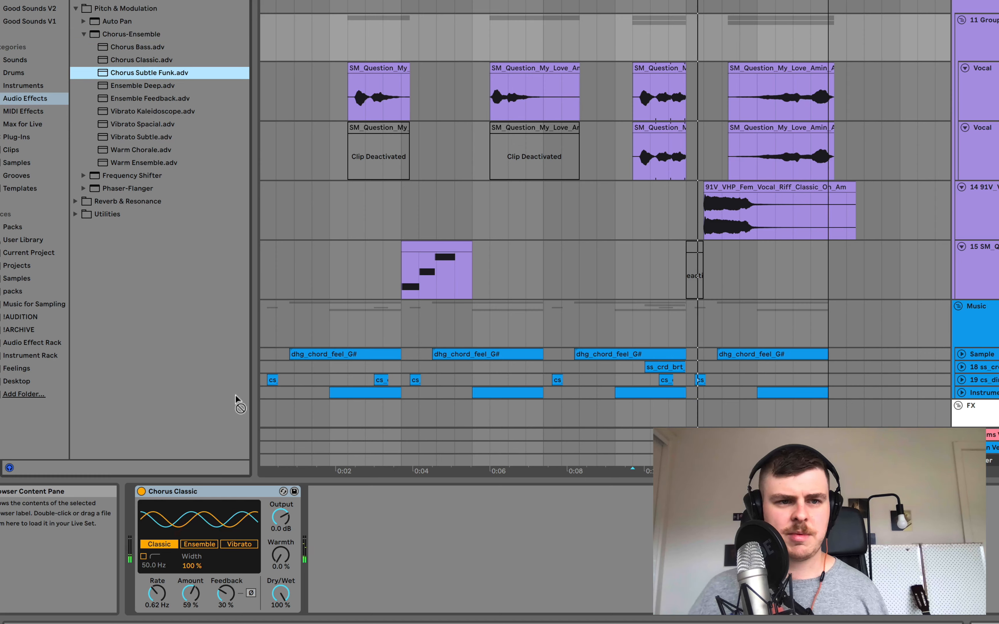
pyautogui.press('space')
pyautogui.press('space')
pyautogui.press('space')
pyautogui.click(281, 593)
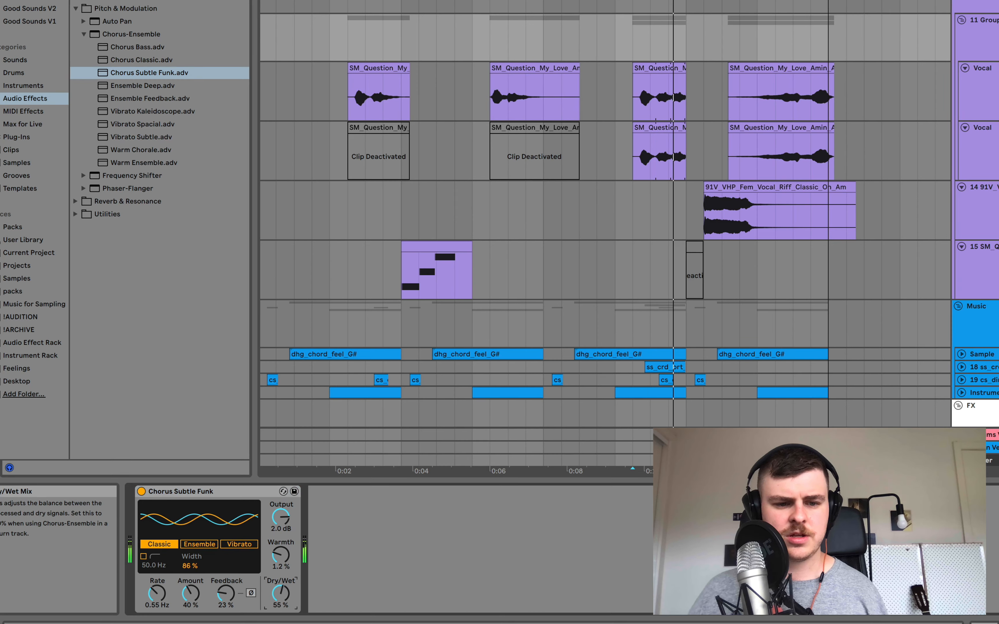
pyautogui.press('space')
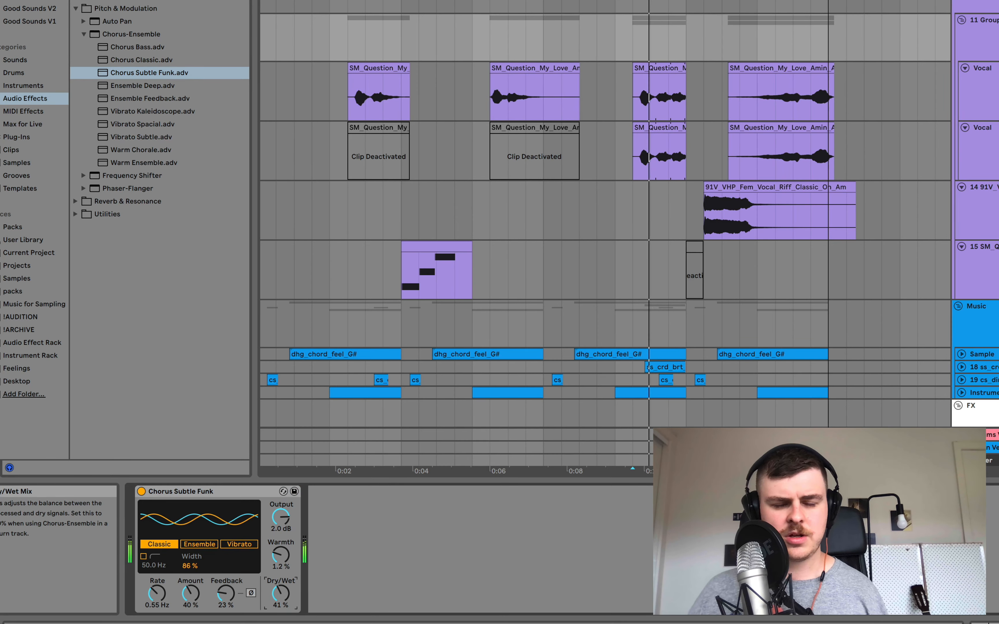
pyautogui.doubleClick(136, 59)
pyautogui.press('space')
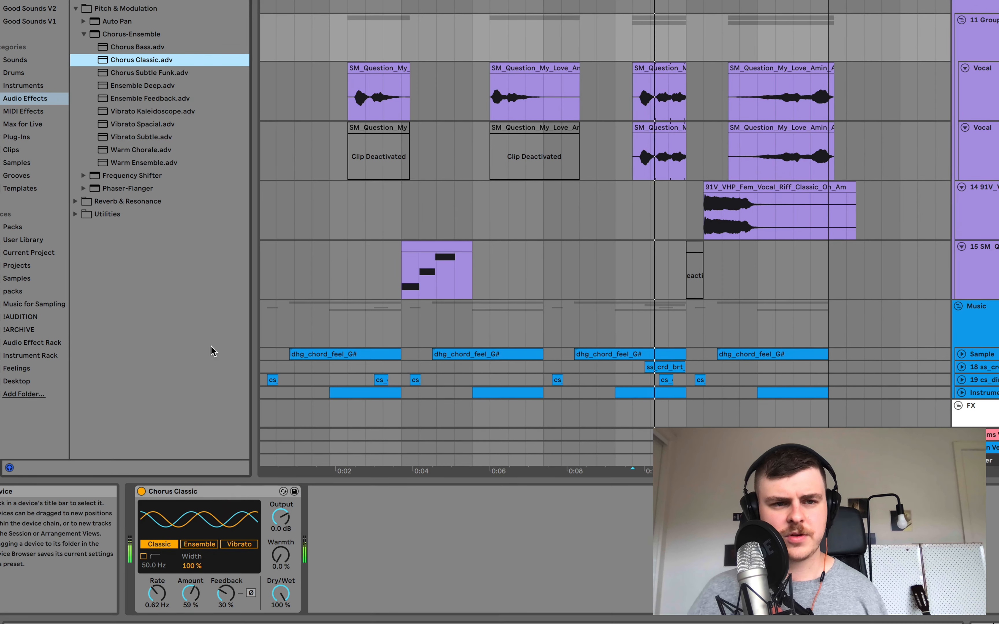
# Step: Load the Ensemble Deep preset on the vocal group and set Feedback to 21% and Dry/Wet to 31% during playback
pyautogui.doubleClick(143, 86)
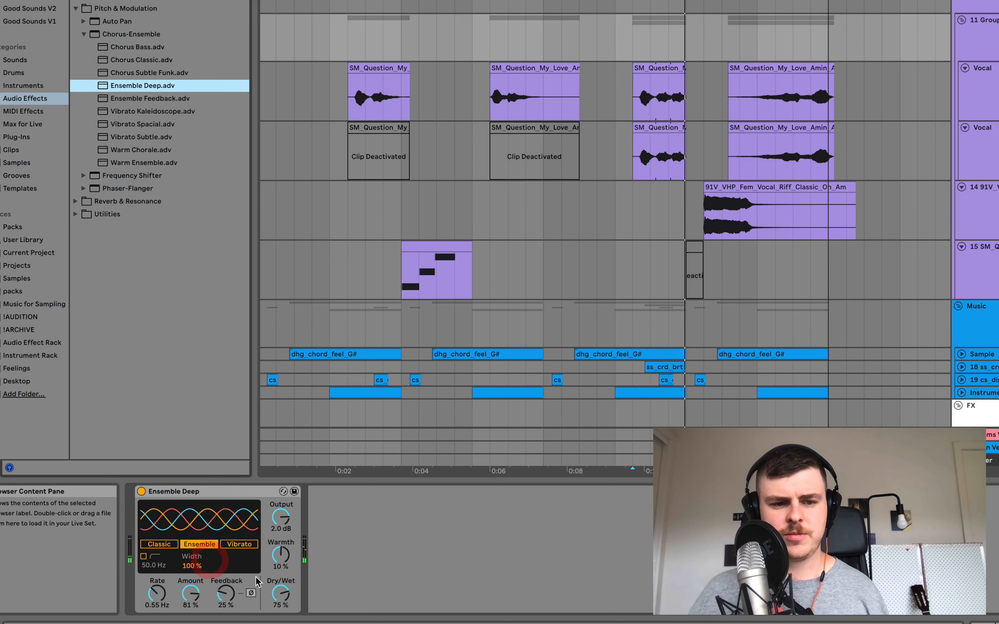
pyautogui.moveTo(280, 594)
pyautogui.mouseDown()
pyautogui.moveTo(280, 610)
pyautogui.moveTo(284, 591)
pyautogui.mouseUp()
pyautogui.press('space')
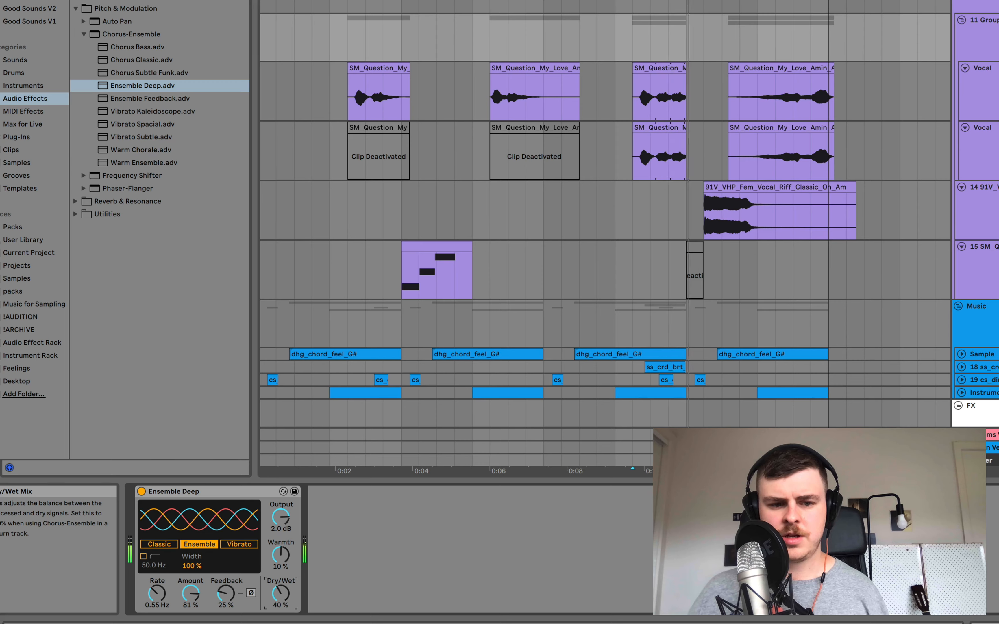
pyautogui.press('space')
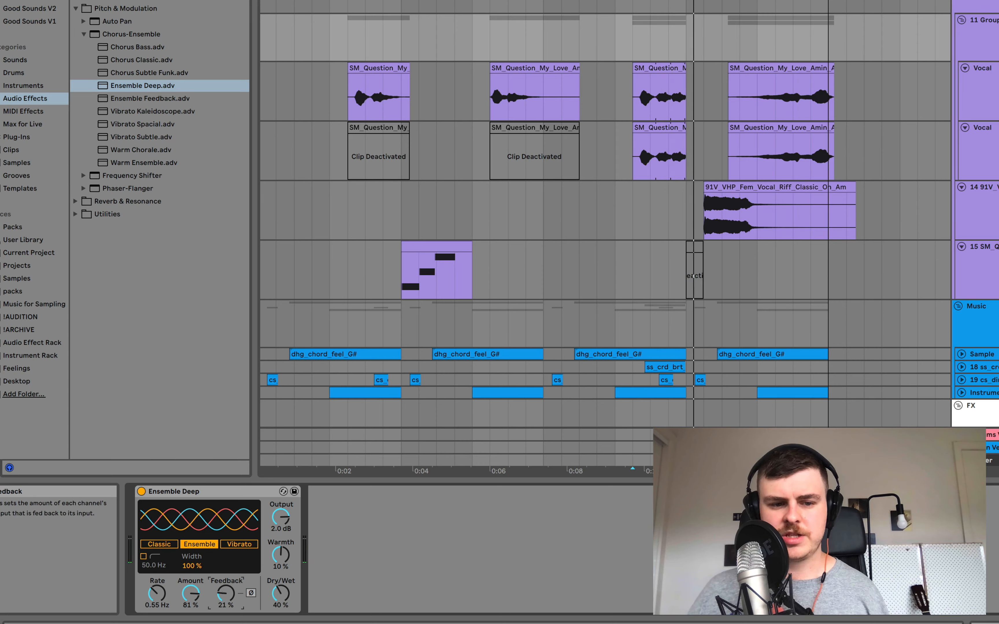
pyautogui.press('space')
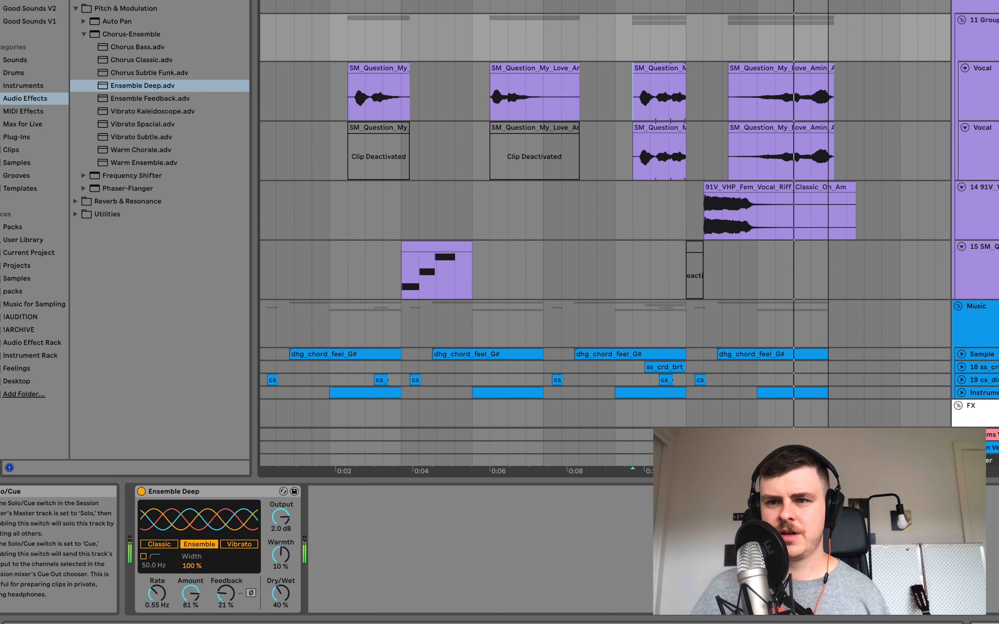
pyautogui.moveTo(286, 593); pyautogui.dragTo(288, 600)
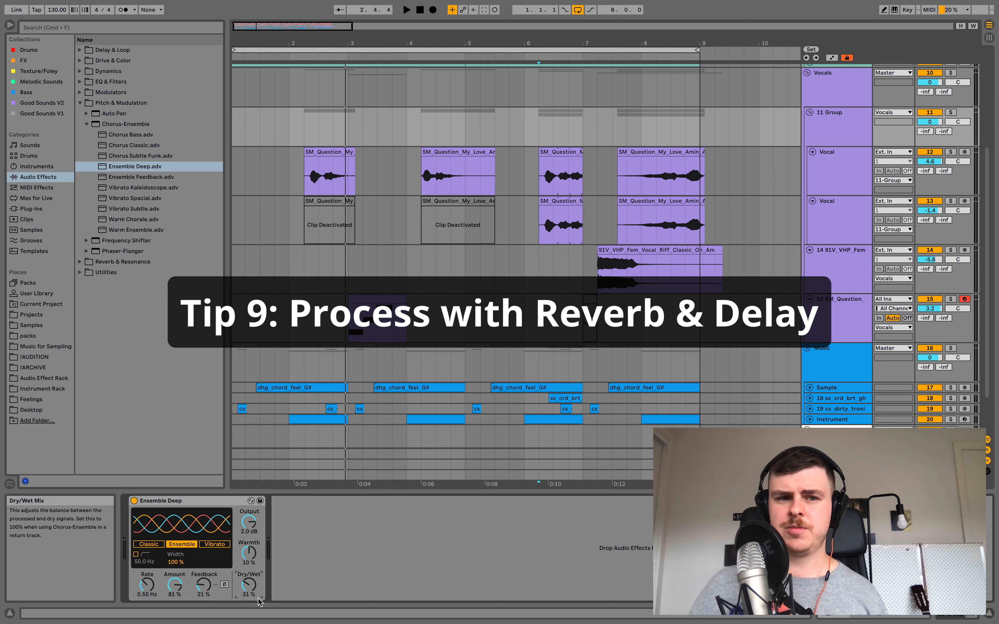
# Step: Play the 91V_VHP_Fem vocal clip in solo, and switch the solo to the two-layer vocal group
pyautogui.click(81, 103)
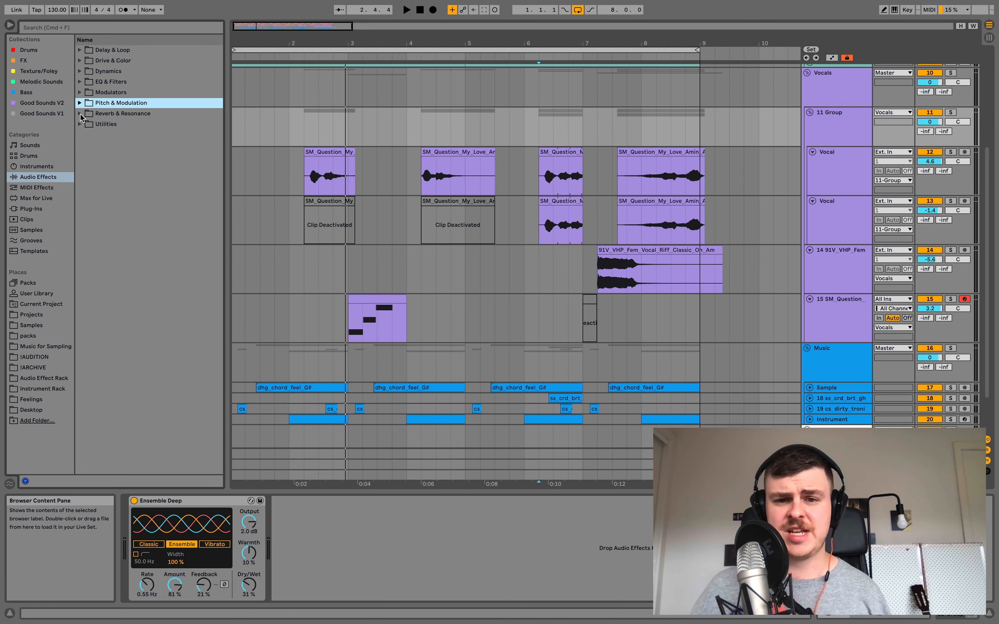
pyautogui.click(619, 250)
pyautogui.click(950, 251)
pyautogui.press('space')
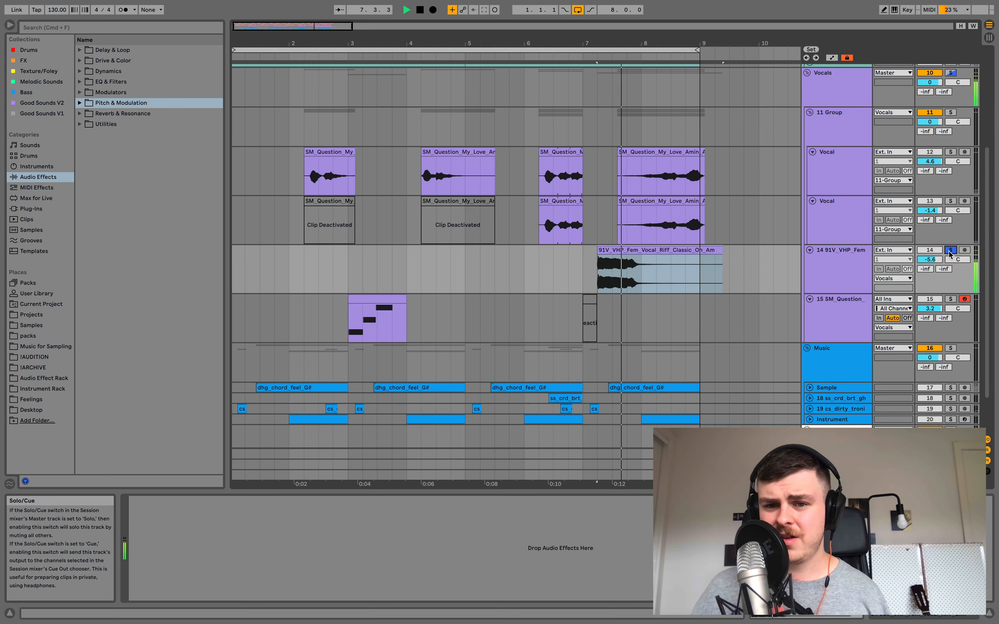
pyautogui.press('space')
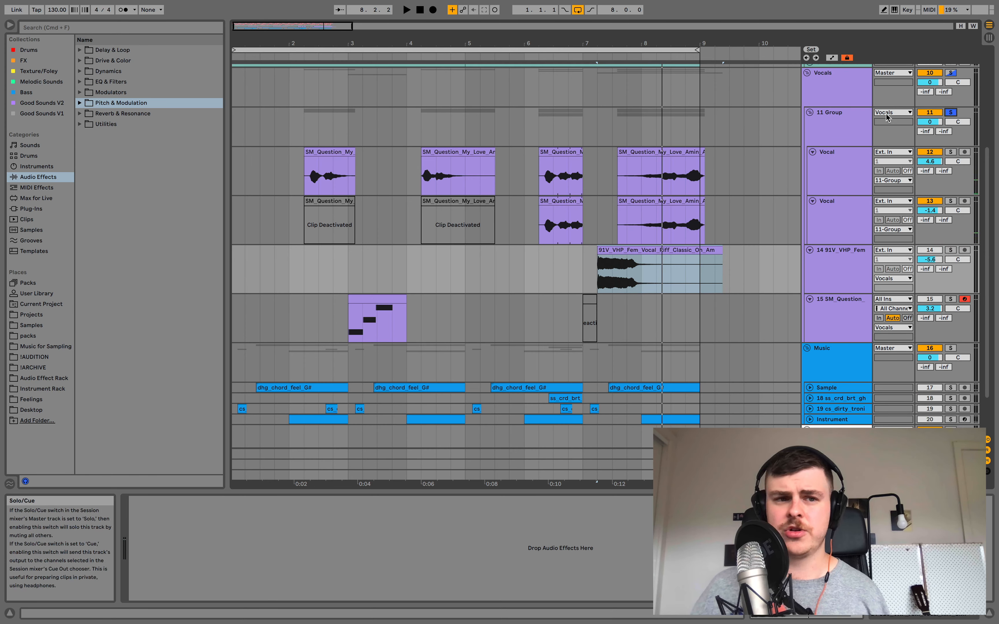
# Step: Load the Hybrid Reverb preset Large Octave Shimmer from the Space presets onto the two-layer vocal group
pyautogui.click(80, 113)
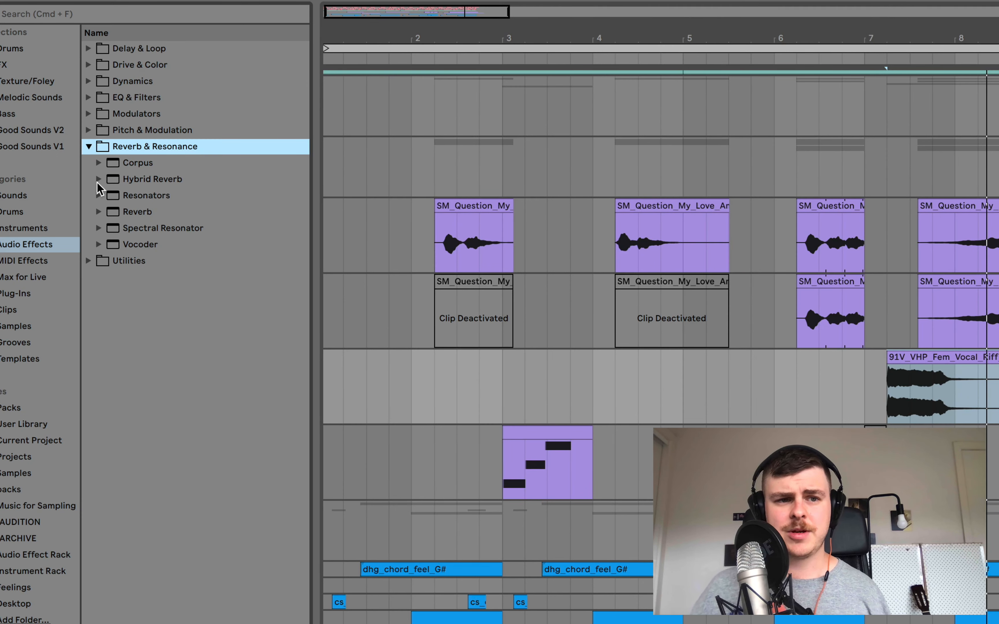
pyautogui.click(99, 180)
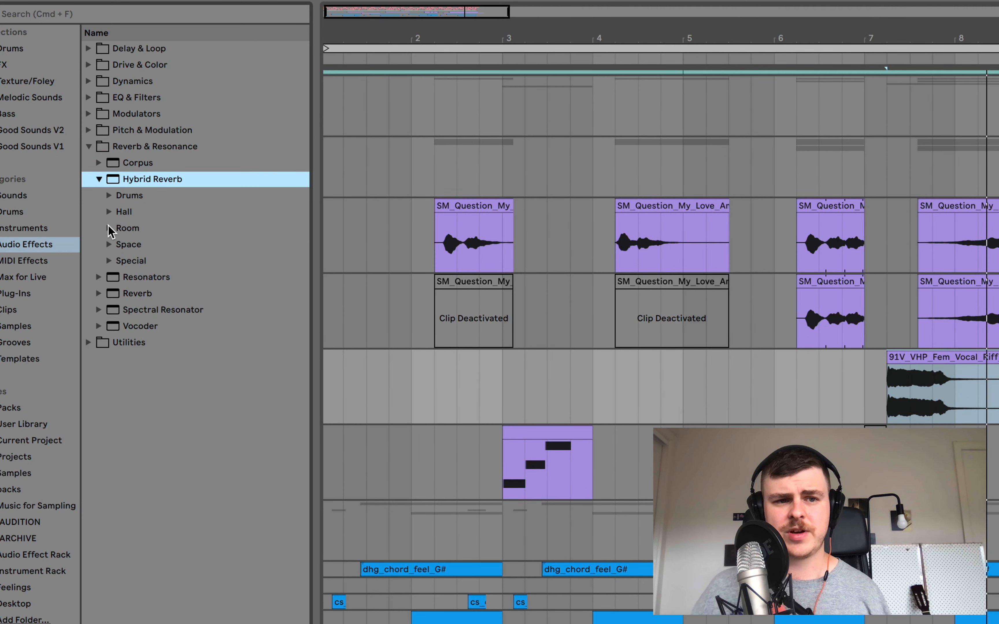
pyautogui.click(109, 229)
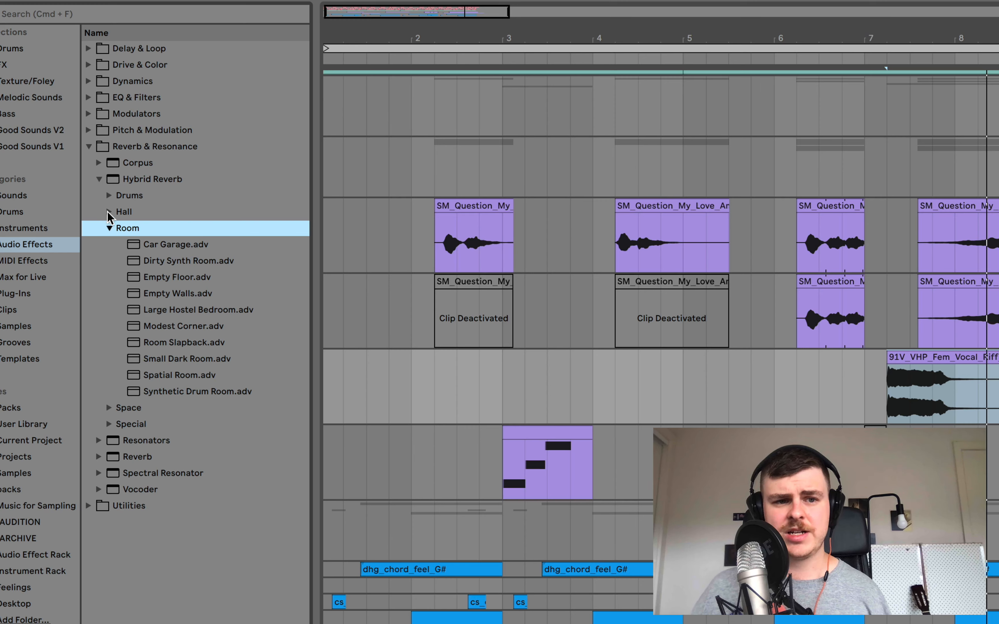
pyautogui.click(110, 228)
pyautogui.click(109, 244)
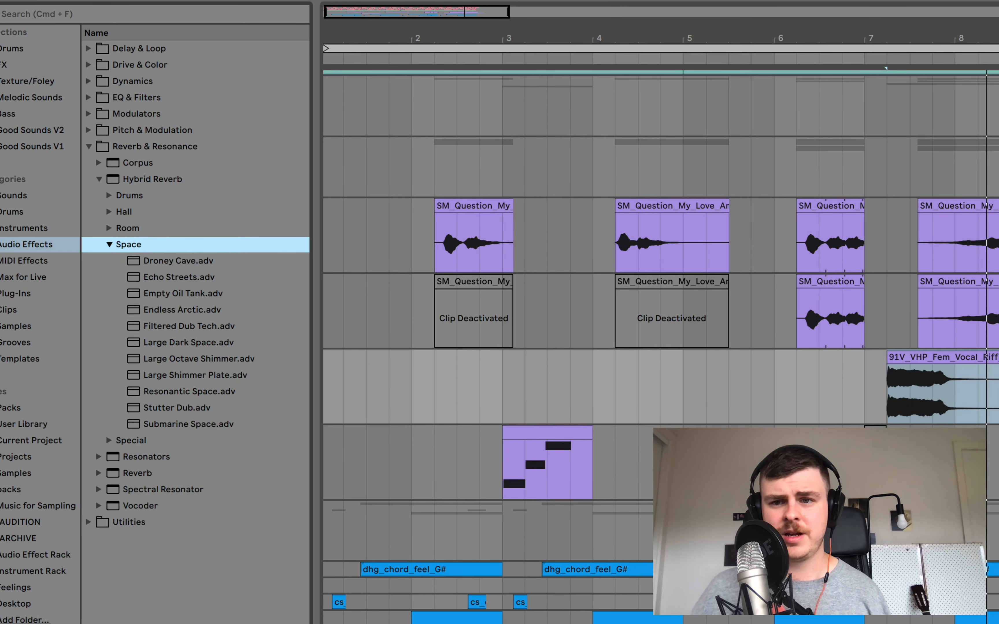
pyautogui.click(994, 144)
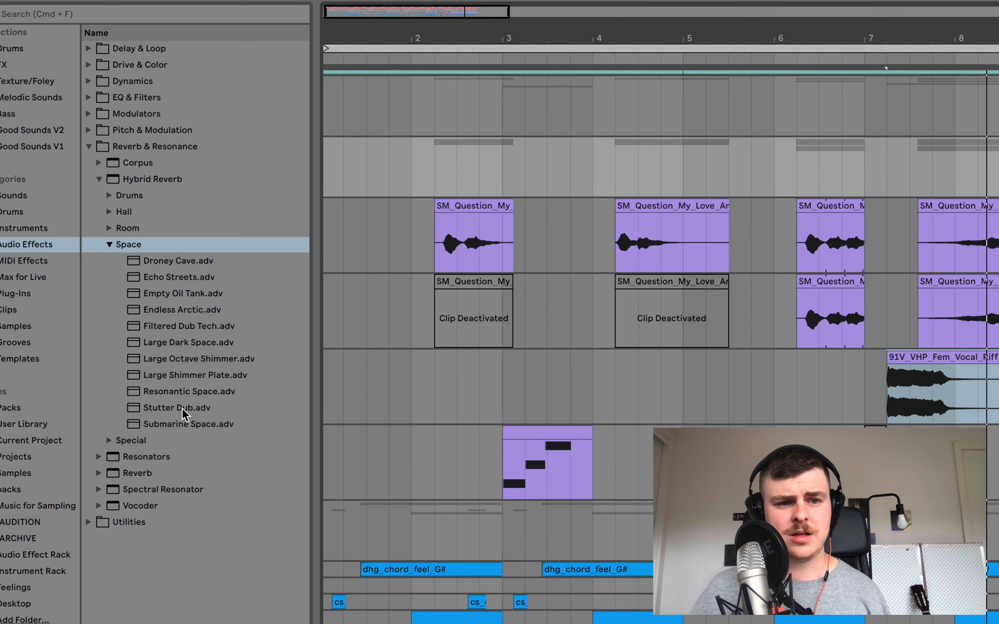
pyautogui.click(178, 358)
pyautogui.moveTo(312, 530); pyautogui.dragTo(313, 530)
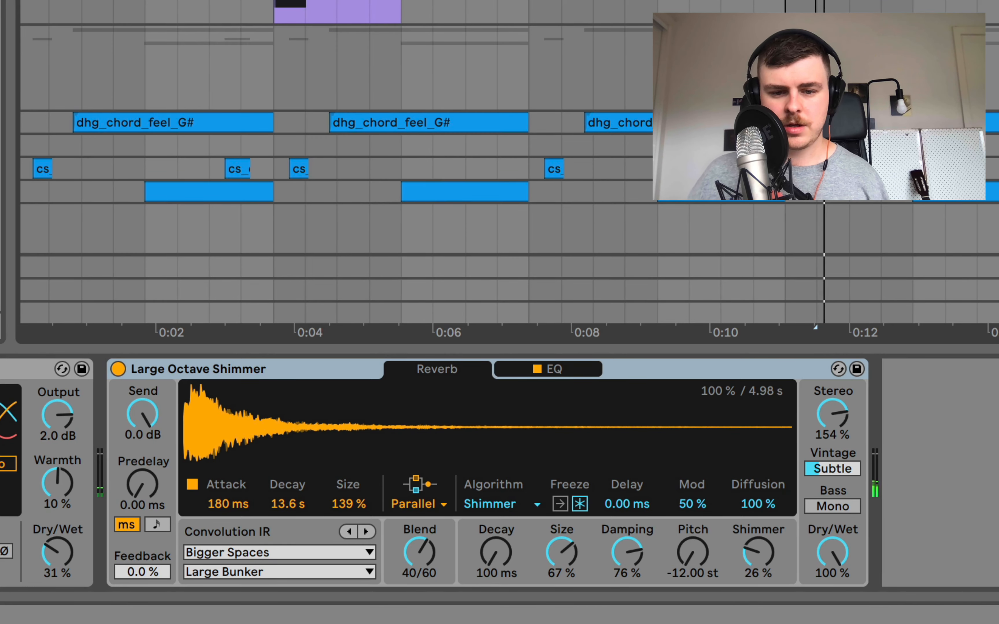
# Step: Set the reverb's Damping to 38% and its EQ band 4 to -2.2 dB at 6.30 kHz
pyautogui.moveTo(626, 553)
pyautogui.mouseDown()
pyautogui.moveTo(627, 578)
pyautogui.moveTo(622, 558)
pyautogui.mouseUp()
pyautogui.click(570, 369)
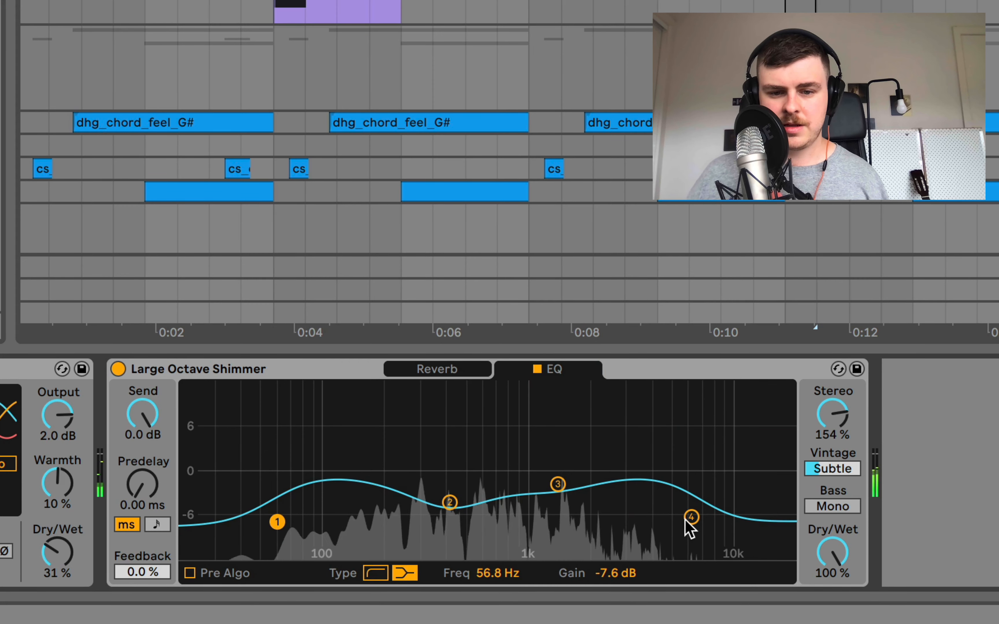
pyautogui.moveTo(691, 517); pyautogui.dragTo(687, 485)
# Step: Set the reverb's Dry/Wet to 32% and make EQ band 1 a low cut at 145 Hz with a 36 dB slope
pyautogui.click(841, 555)
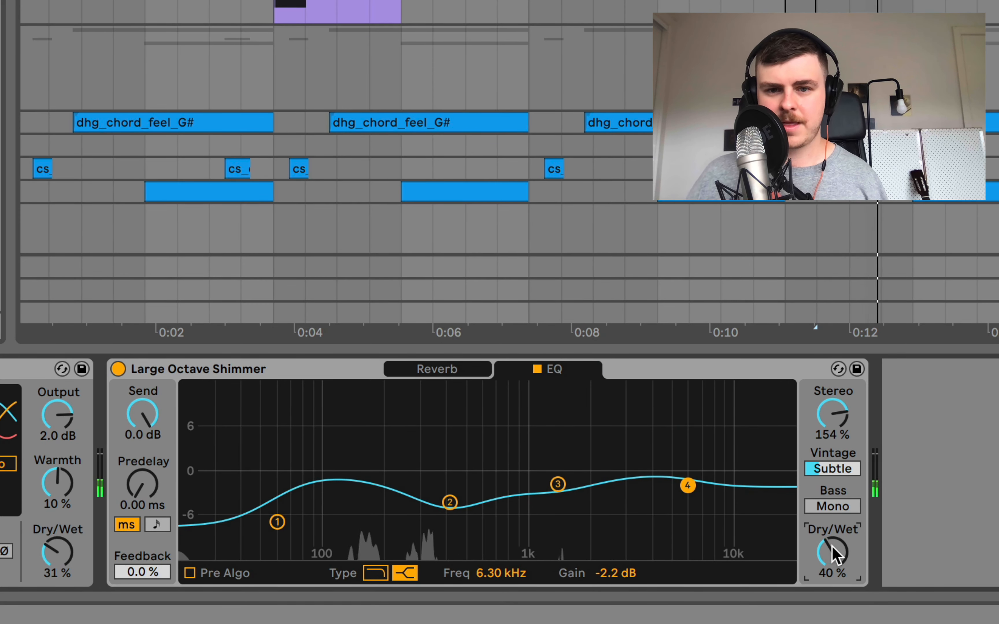
pyautogui.moveTo(833, 555); pyautogui.dragTo(834, 564)
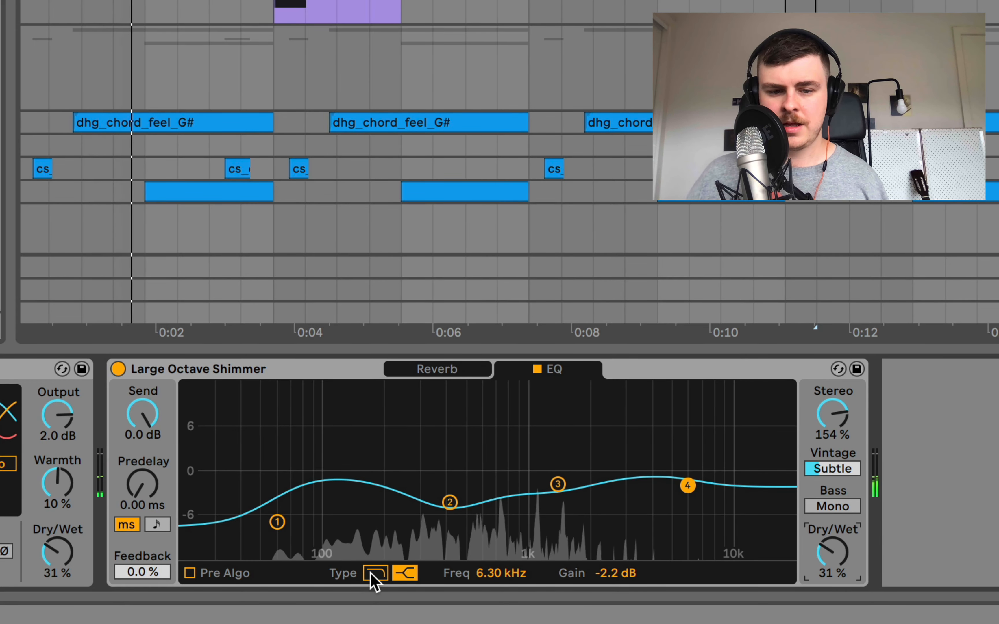
pyautogui.click(277, 522)
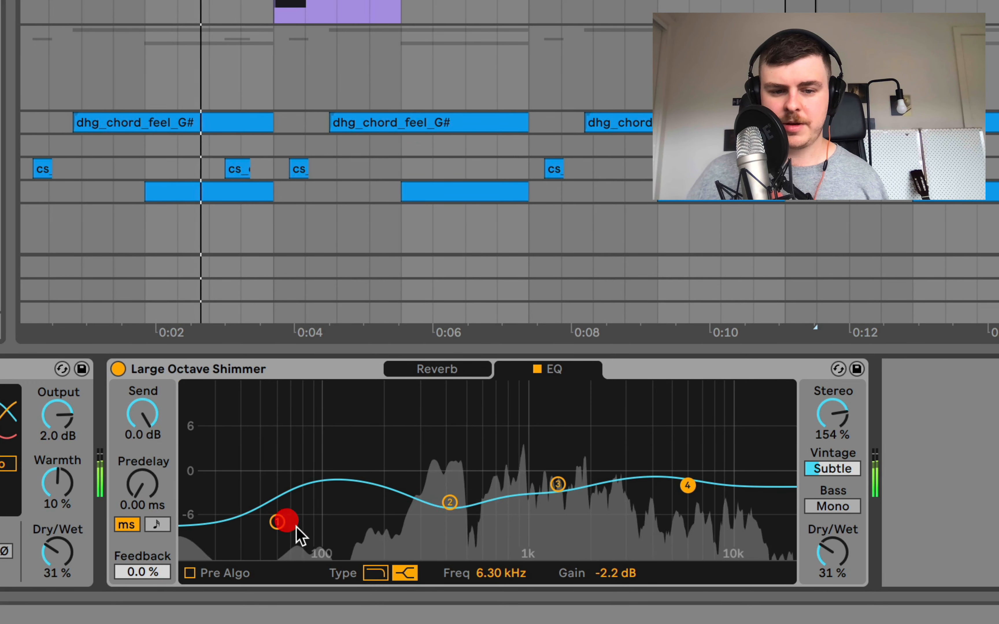
pyautogui.click(372, 572)
pyautogui.moveTo(278, 479); pyautogui.dragTo(359, 479)
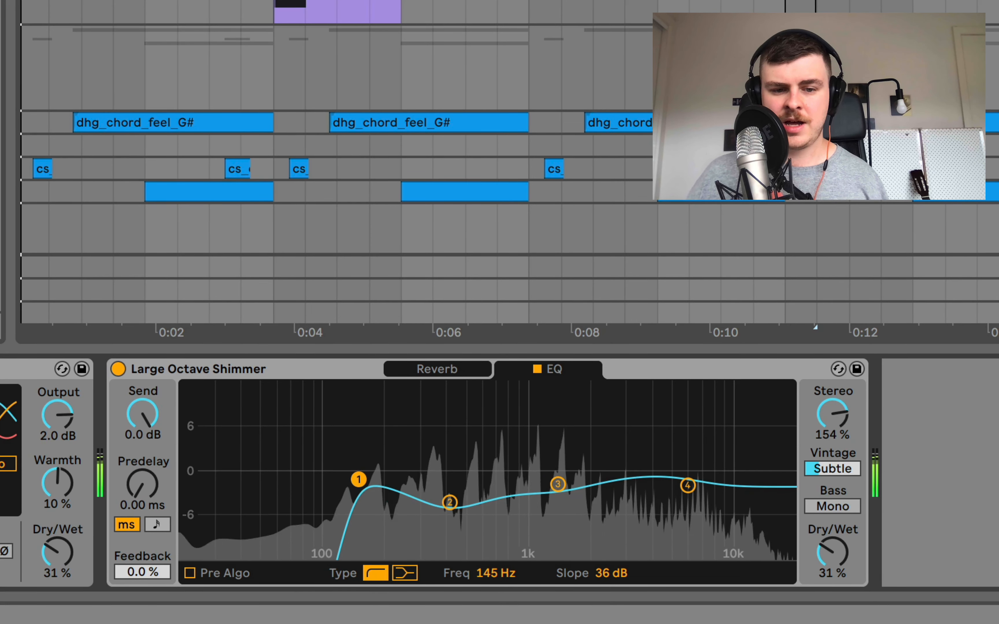
pyautogui.moveTo(821, 551); pyautogui.dragTo(822, 548)
pyautogui.press('space')
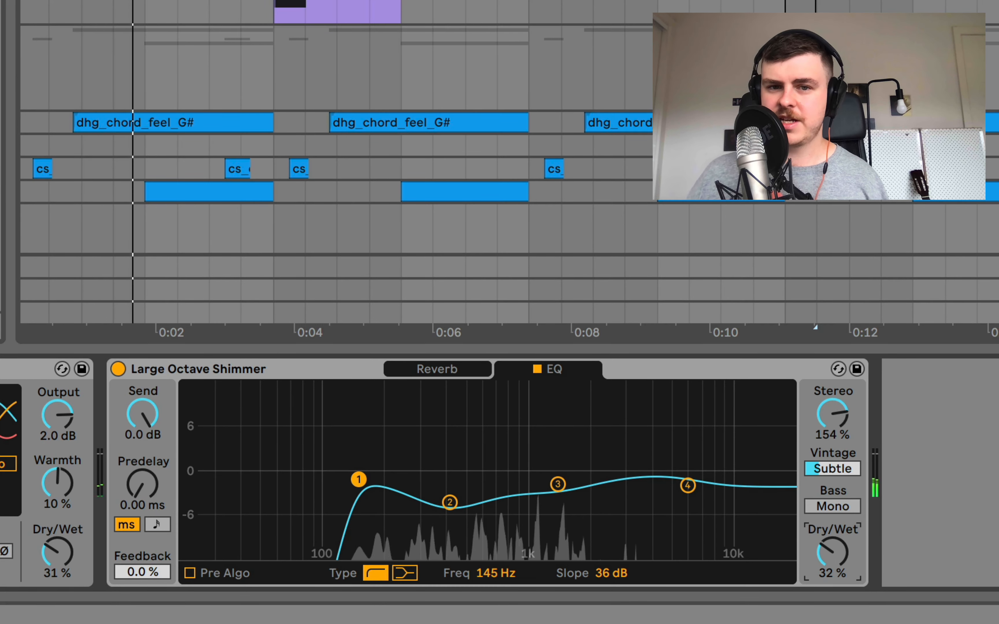
# Step: Set the shimmer algorithm's Size to 63% in the reverb and audition it briefly
pyautogui.click(473, 374)
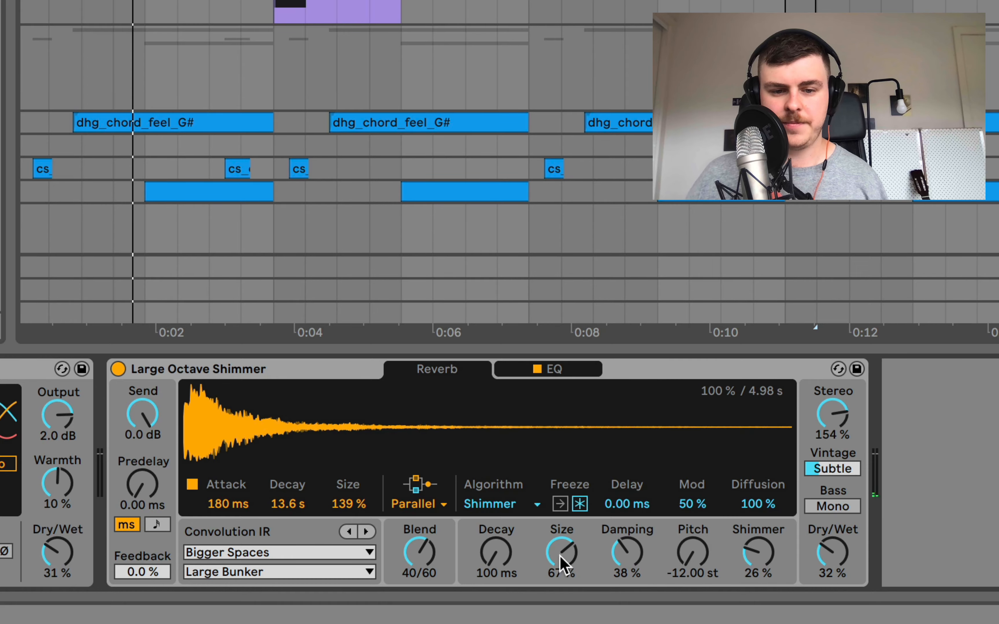
pyautogui.press('space')
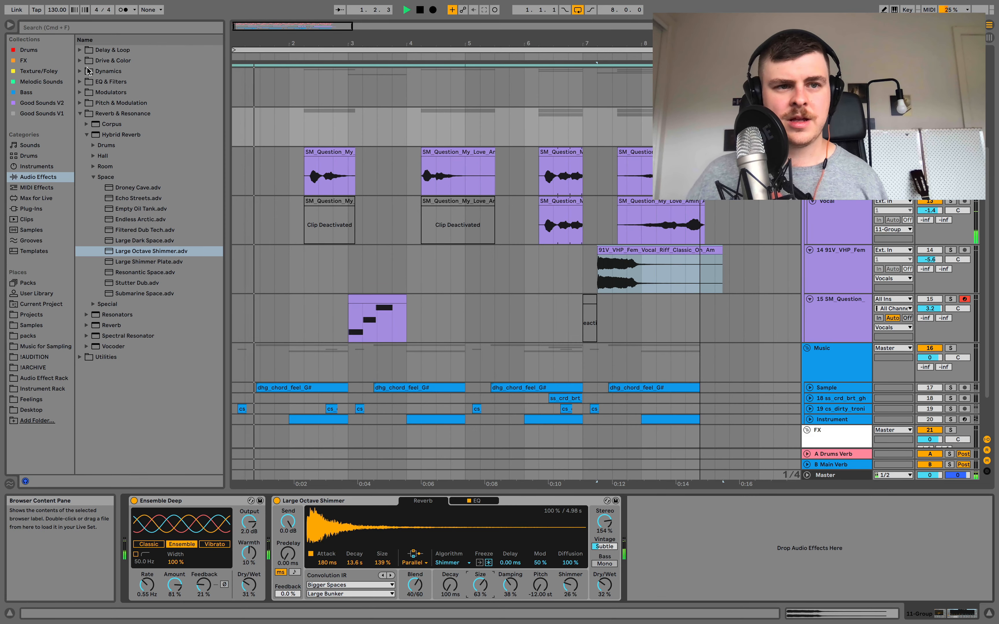
pyautogui.press('space')
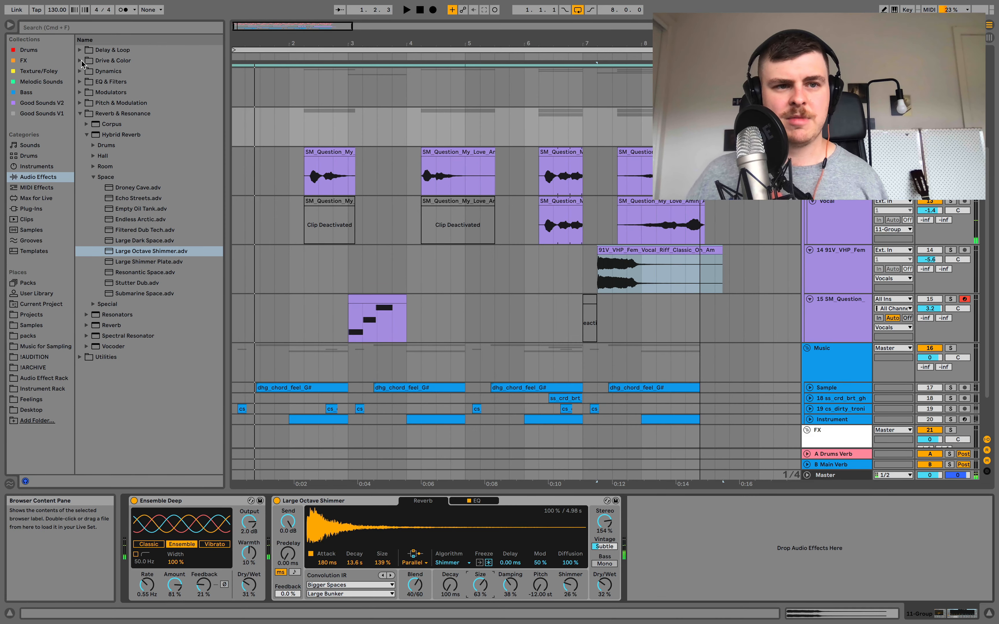
# Step: Add a Ping Pong Delay to the vocal group with its filter at 1.08 kHz, Width 1.84 and Dry/Wet 11%
pyautogui.click(79, 50)
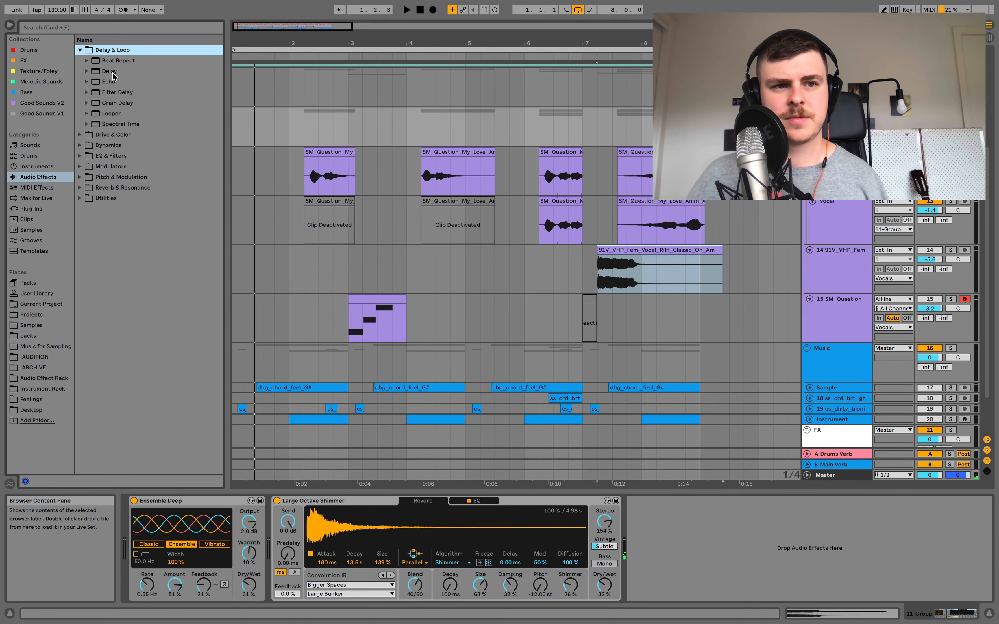
pyautogui.doubleClick(112, 73)
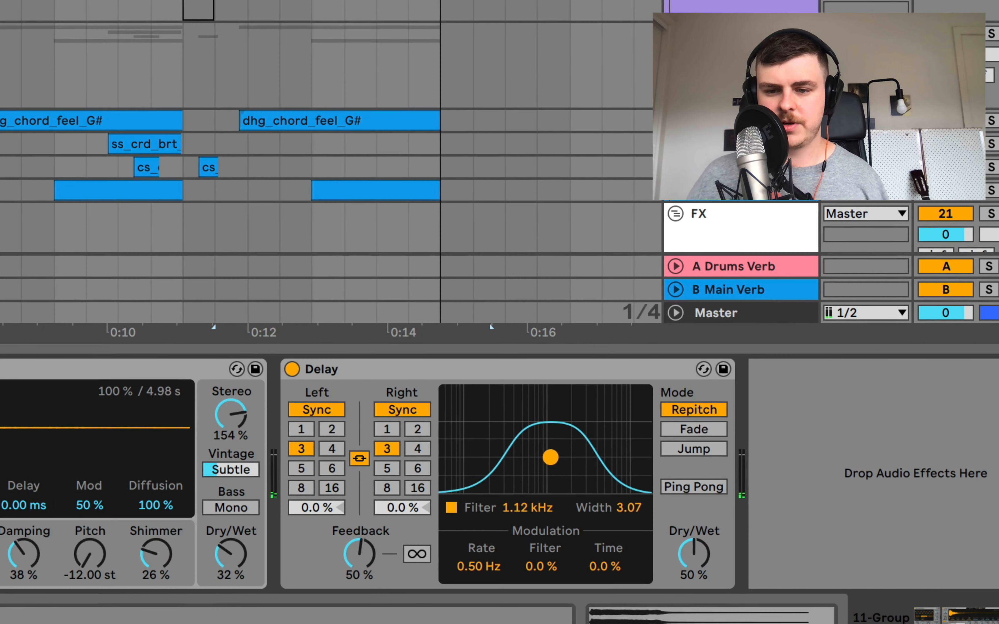
pyautogui.moveTo(550, 457); pyautogui.dragTo(557, 460)
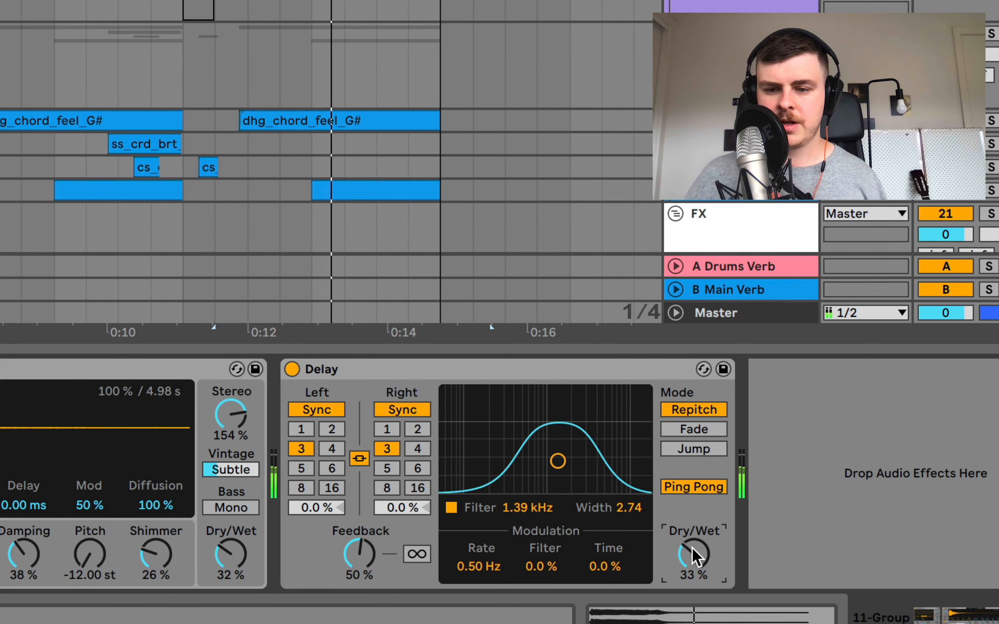
pyautogui.moveTo(693, 558); pyautogui.dragTo(693, 560)
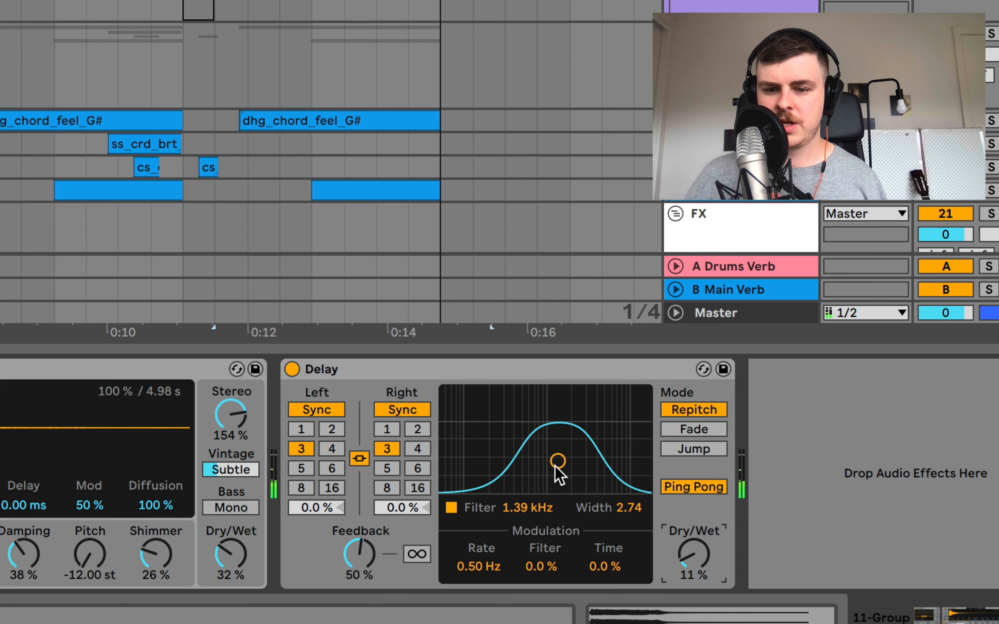
pyautogui.moveTo(554, 466); pyautogui.dragTo(545, 476)
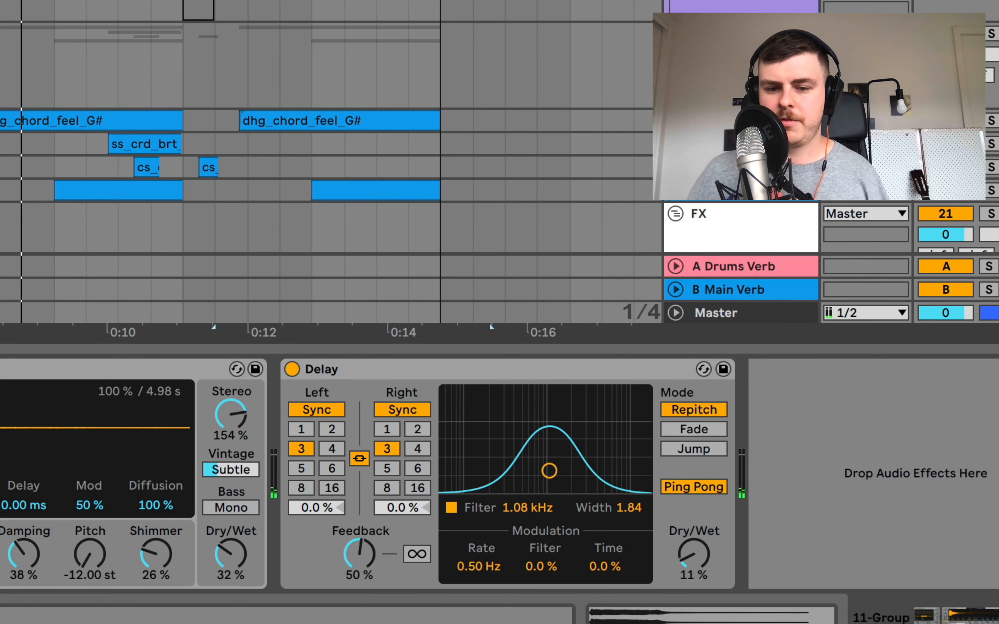
# Step: Set the reverb's Dry/Wet to 20%, and move the reverb and Delay together onto the parent Vocals group
pyautogui.moveTo(231, 553); pyautogui.dragTo(230, 564)
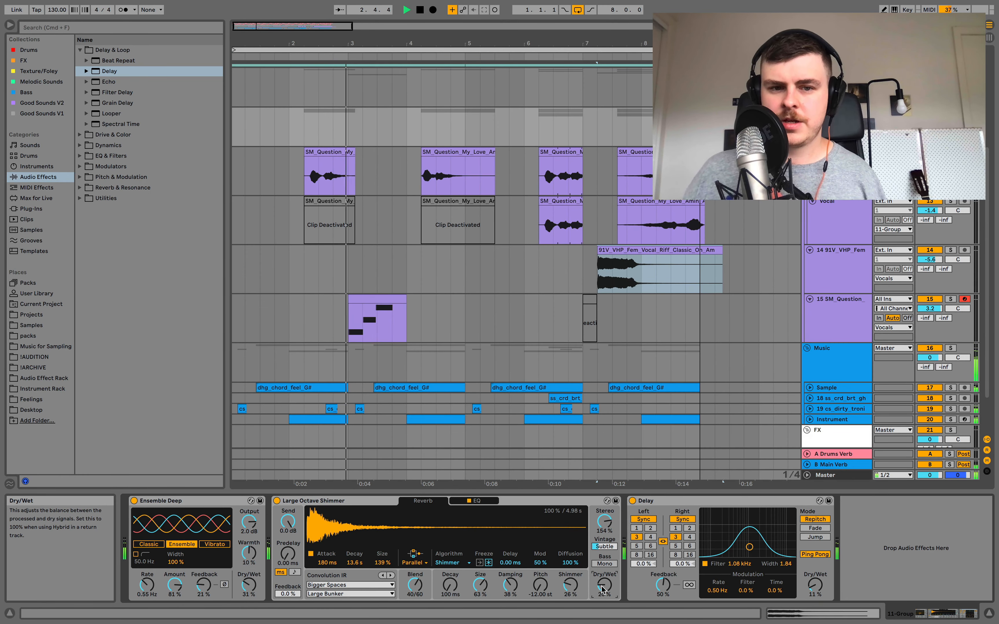
pyautogui.press('space')
pyautogui.click(577, 503)
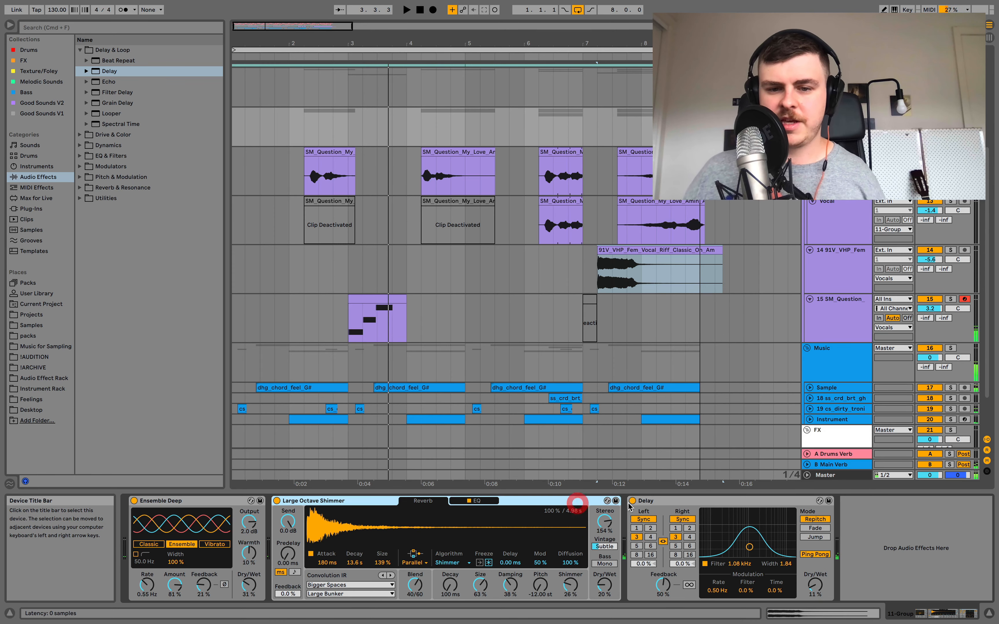
pyautogui.keyDown('shift'); pyautogui.click(660, 501); pyautogui.keyUp('shift')
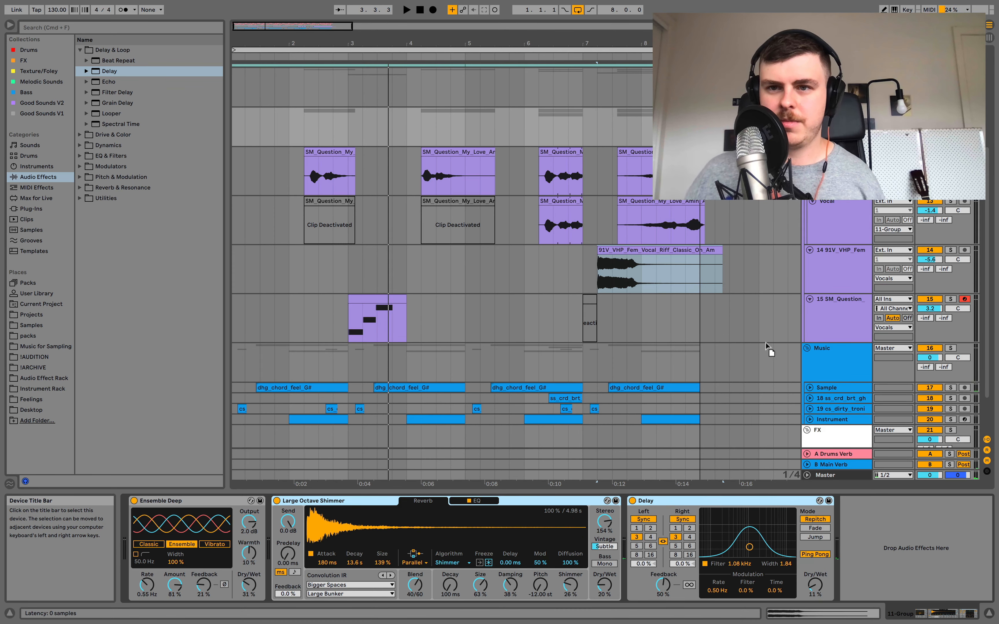
pyautogui.moveTo(660, 502); pyautogui.dragTo(838, 87)
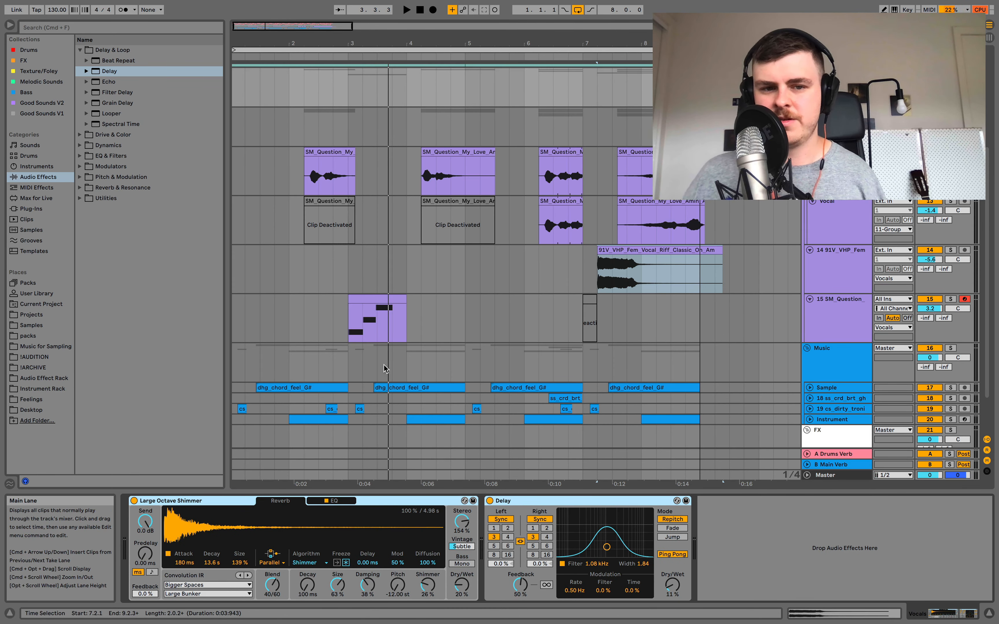
# Step: Play the MIDI clip of the SM_Question vocal slice track in the full mix, and replay it soloed
pyautogui.click(367, 294)
pyautogui.press('space')
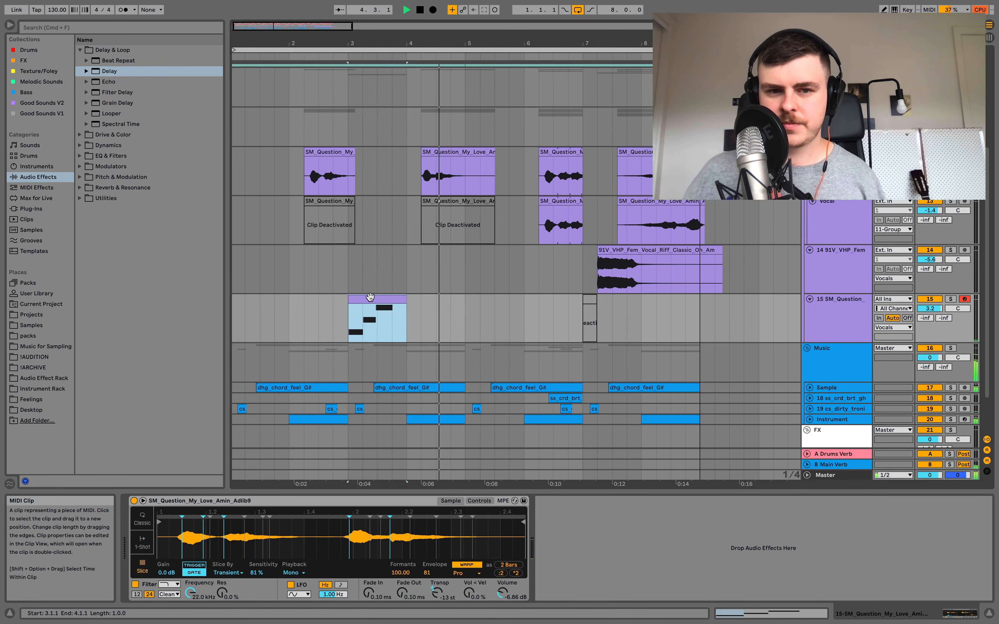
pyautogui.press('space')
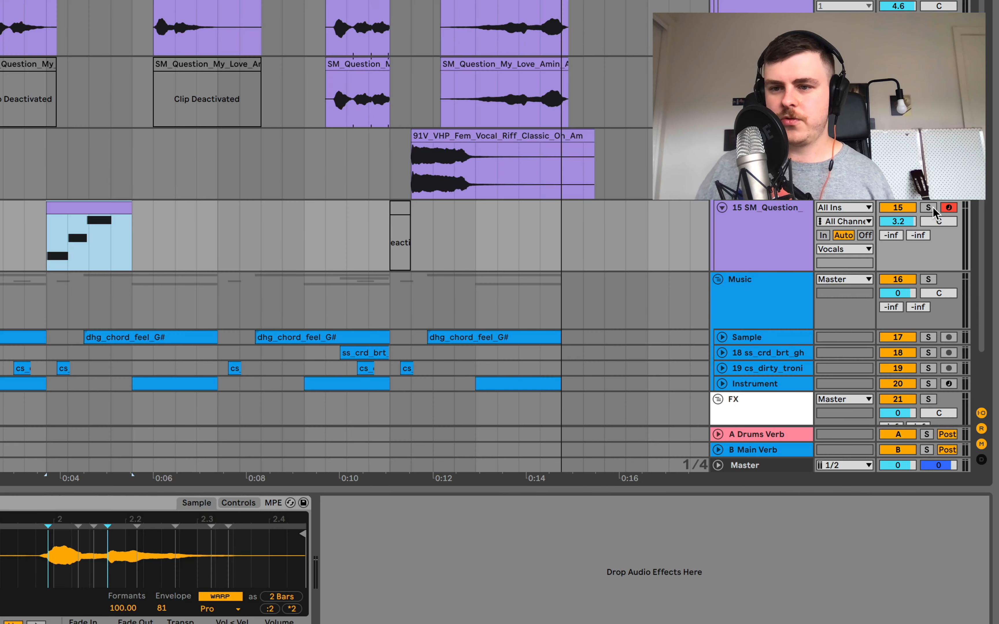
pyautogui.click(951, 299)
pyautogui.click(99, 239)
pyautogui.press('space')
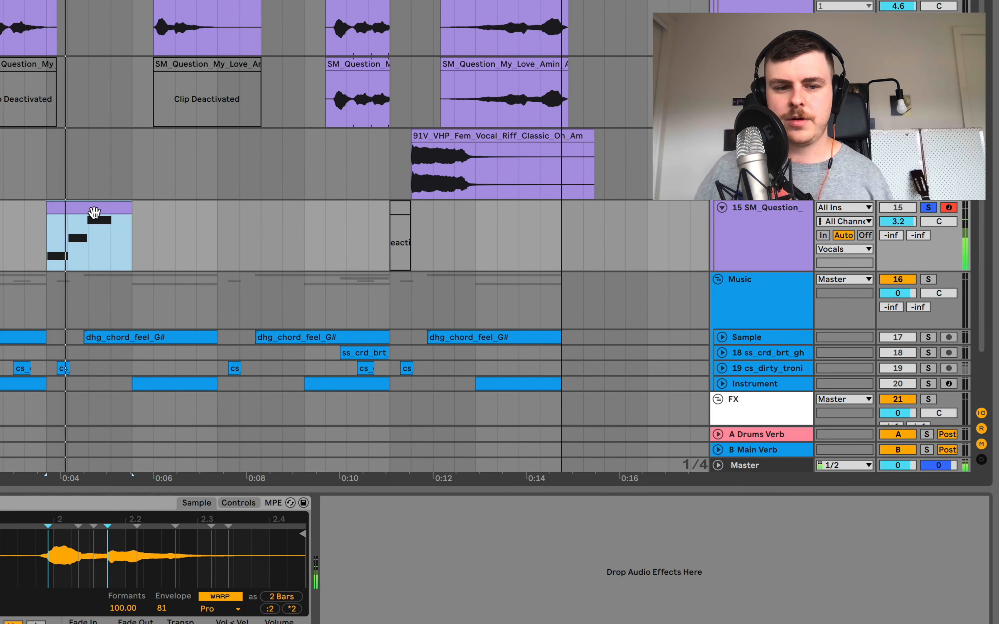
pyautogui.press('space')
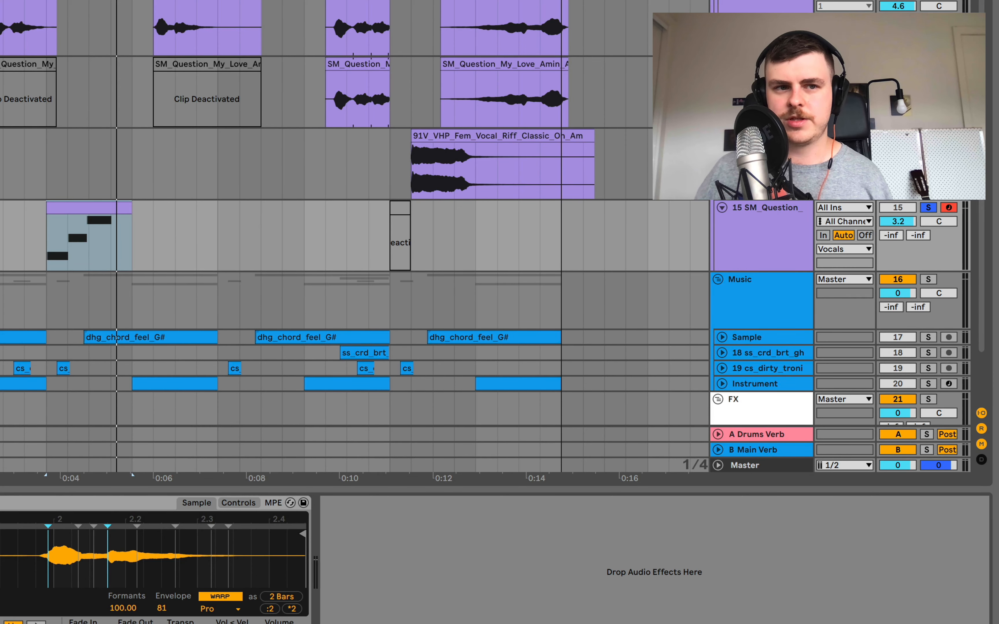
# Step: Add an EQ Eight to the SM_Question slice track with band 8 as a 4x high cut at 375 Hz
pyautogui.press('Return')
pyautogui.click(766, 561)
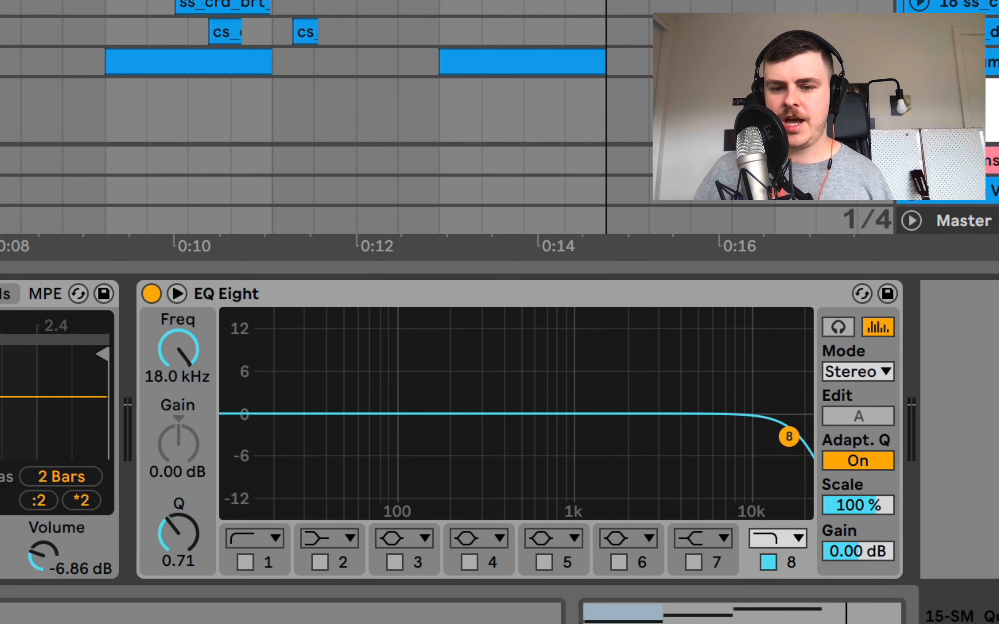
pyautogui.moveTo(789, 436); pyautogui.dragTo(499, 438)
pyautogui.press('space')
pyautogui.click(763, 535)
pyautogui.click(763, 518)
# Step: Fine-tune the EQ Eight high cut to 367 Hz and audition the soloed slice track
pyautogui.press('space')
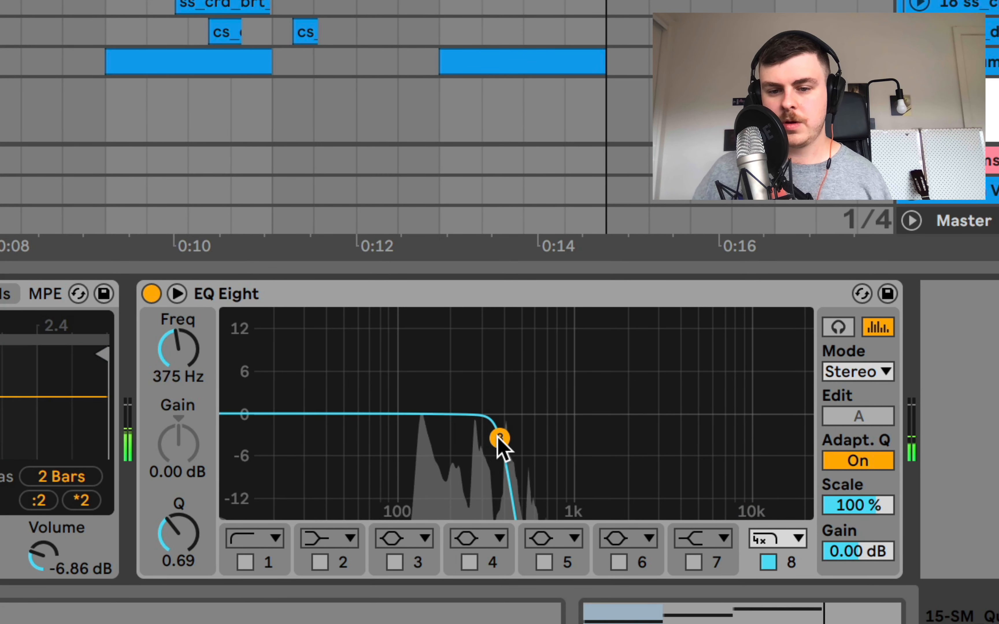
pyautogui.press('space')
pyautogui.moveTo(497, 435); pyautogui.dragTo(495, 435)
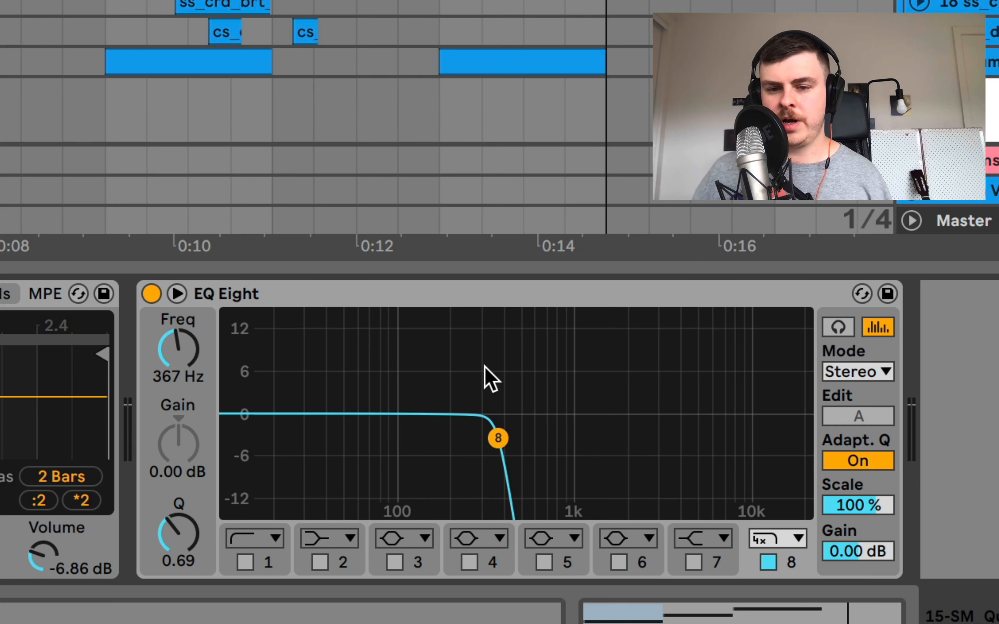
pyautogui.press('space')
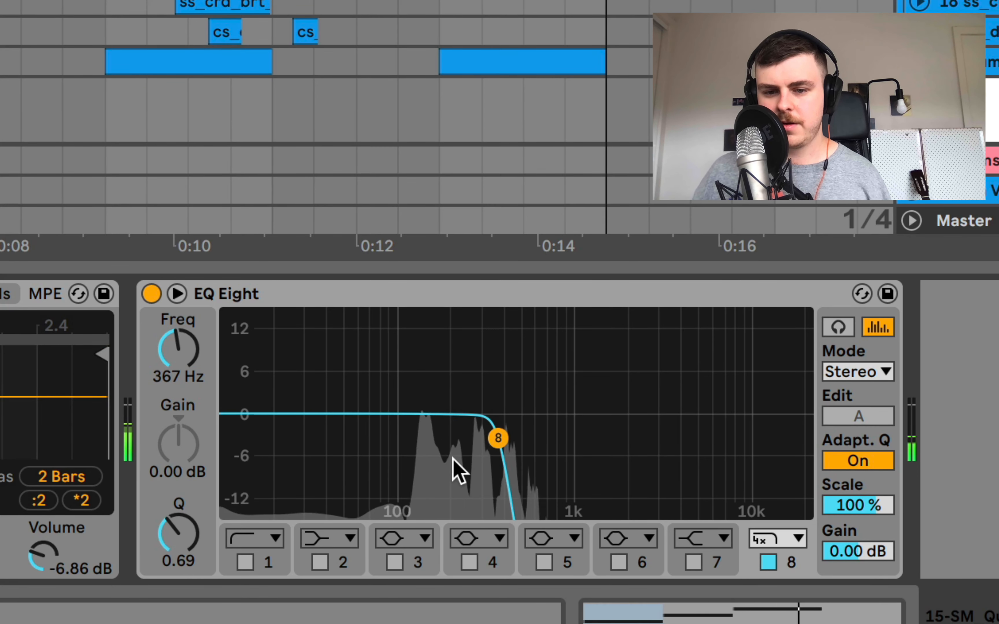
pyautogui.press('space')
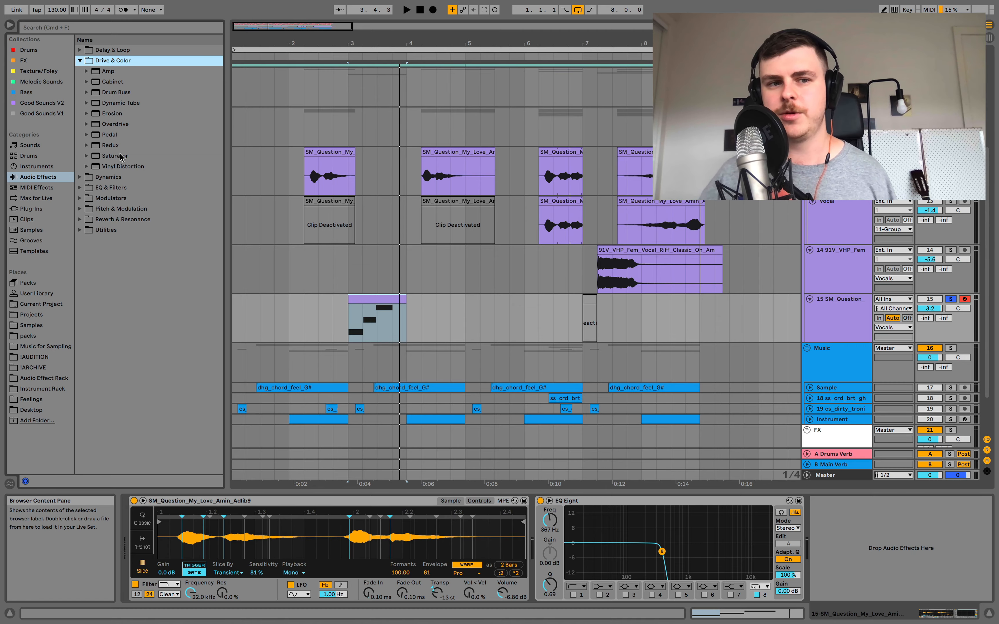
# Step: Add a Saturator after the EQ Eight and set its curve type to Medium Curve
pyautogui.doubleClick(120, 156)
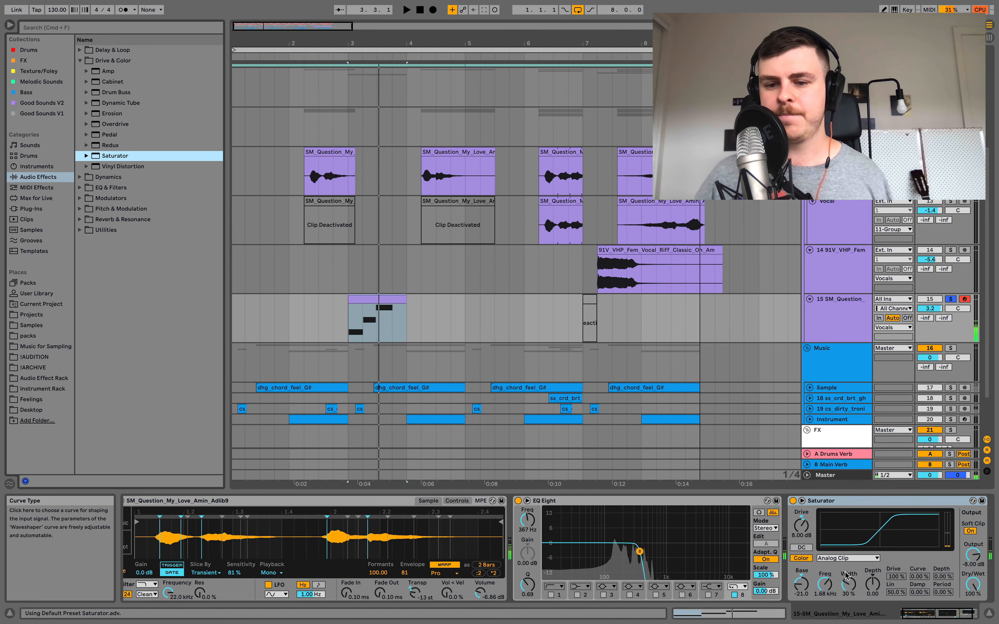
pyautogui.click(848, 557)
pyautogui.click(844, 583)
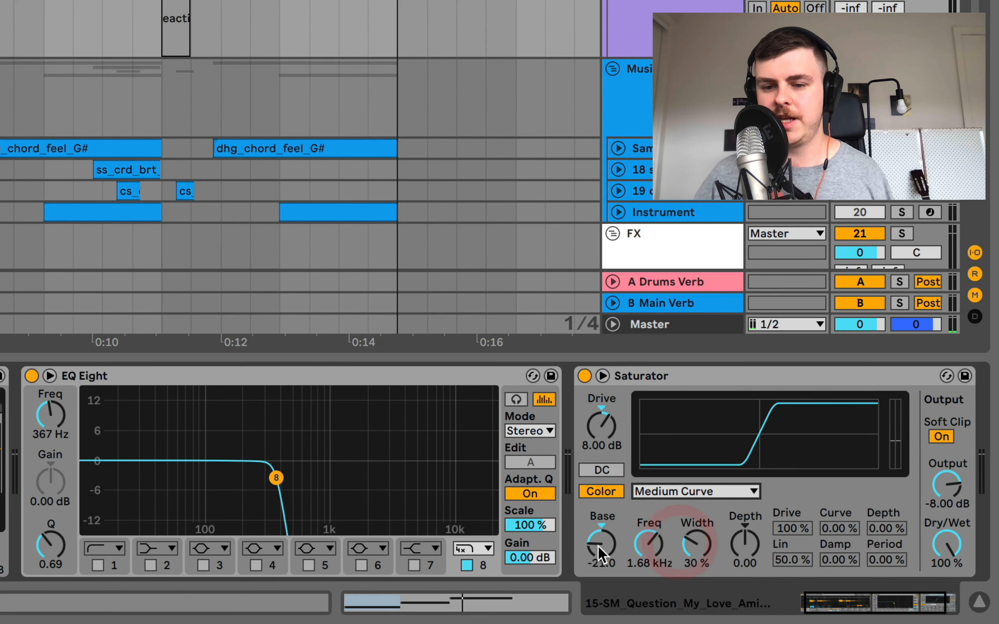
# Step: Set the Saturator's Base to 0, Drive to 20 dB and Output to -14.9 dB while playing the slice track
pyautogui.click(599, 551)
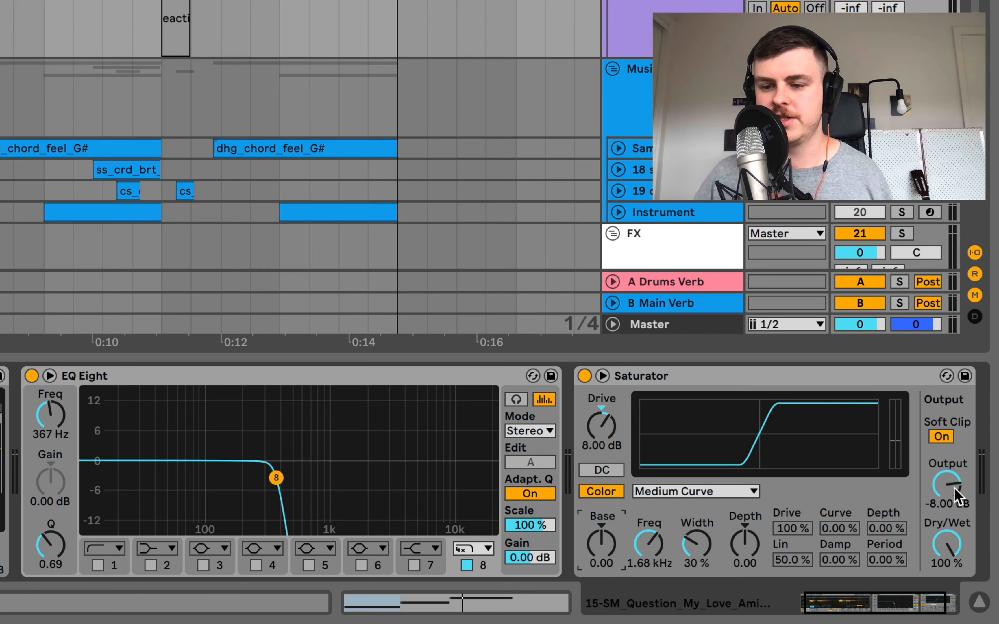
pyautogui.press('space')
pyautogui.moveTo(602, 427); pyautogui.dragTo(602, 395)
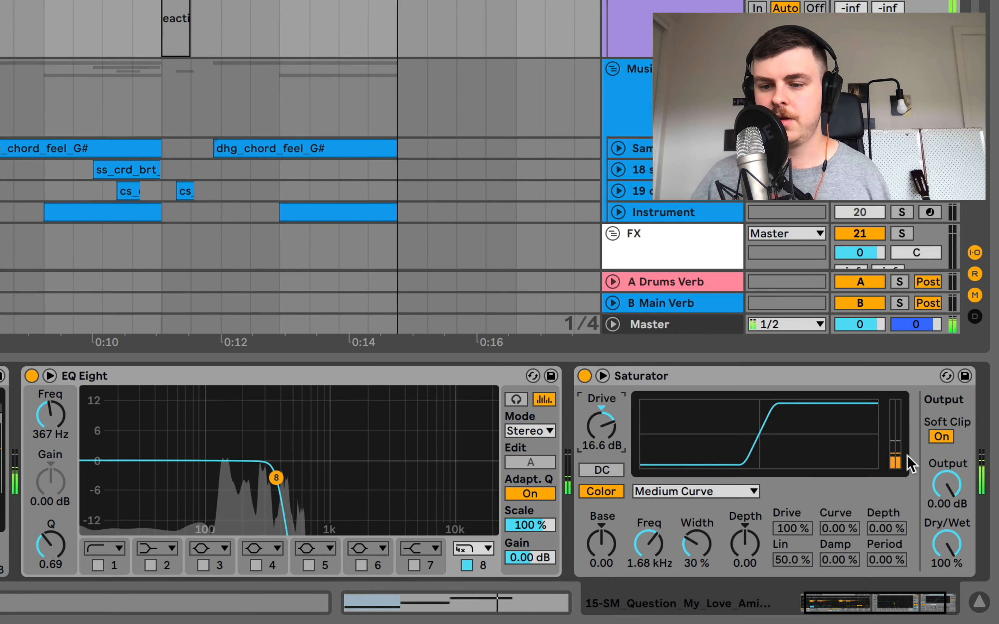
pyautogui.moveTo(946, 483); pyautogui.dragTo(946, 511)
pyautogui.moveTo(601, 426)
pyautogui.mouseDown()
pyautogui.moveTo(602, 382)
pyautogui.moveTo(601, 447)
pyautogui.mouseUp()
pyautogui.moveTo(946, 484); pyautogui.dragTo(946, 510)
pyautogui.click(602, 444)
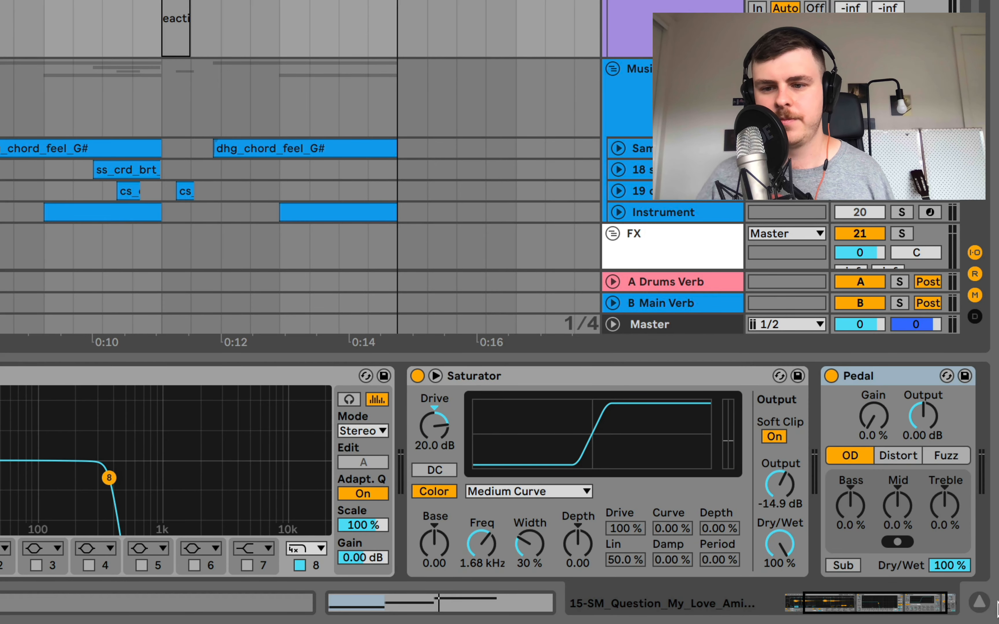
# Step: Raise the Pedal gain to 30% and lower the Saturator's dry/wet to 55.6% during playback
pyautogui.press('space')
pyautogui.moveTo(873, 417)
pyautogui.mouseDown()
pyautogui.moveTo(873, 375)
pyautogui.moveTo(865, 433)
pyautogui.mouseUp()
pyautogui.moveTo(779, 544); pyautogui.dragTo(779, 572)
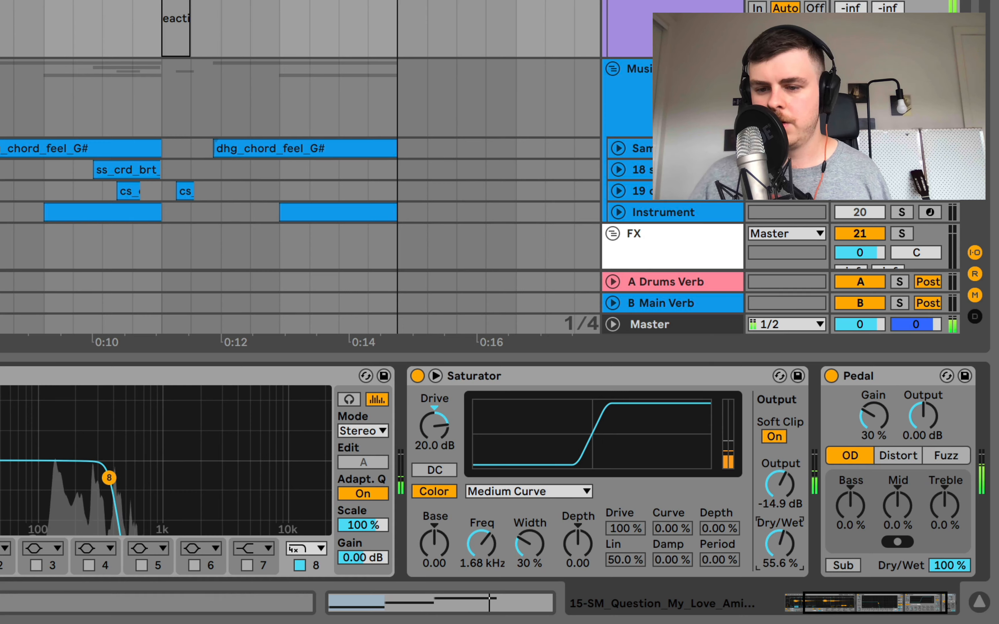
# Step: Compare the Pedal's Distort, OD and Fuzz modes and set its gain to 34%
pyautogui.click(898, 455)
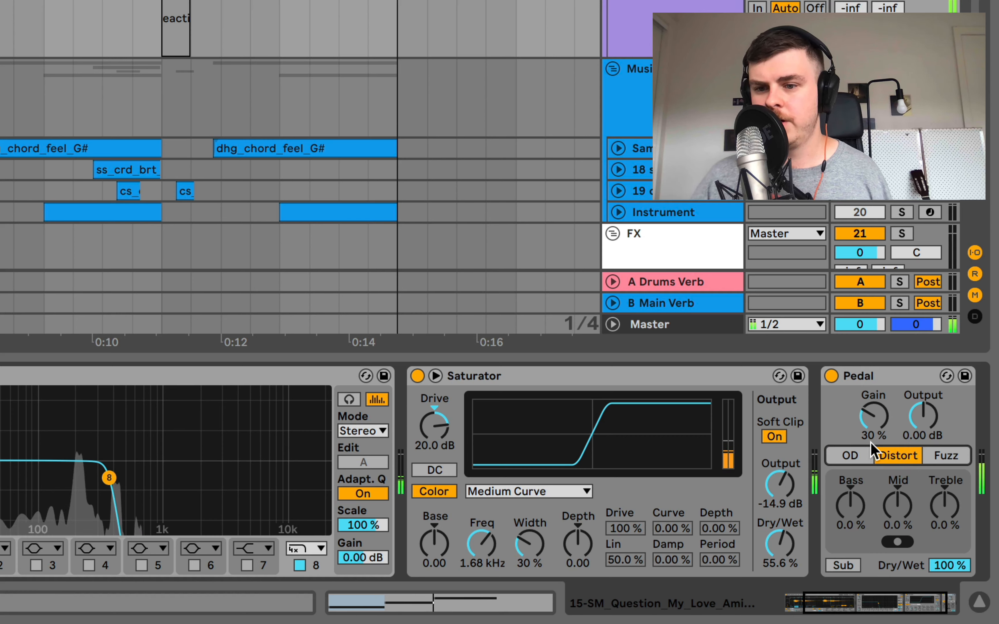
pyautogui.click(866, 453)
pyautogui.moveTo(873, 429); pyautogui.dragTo(874, 431)
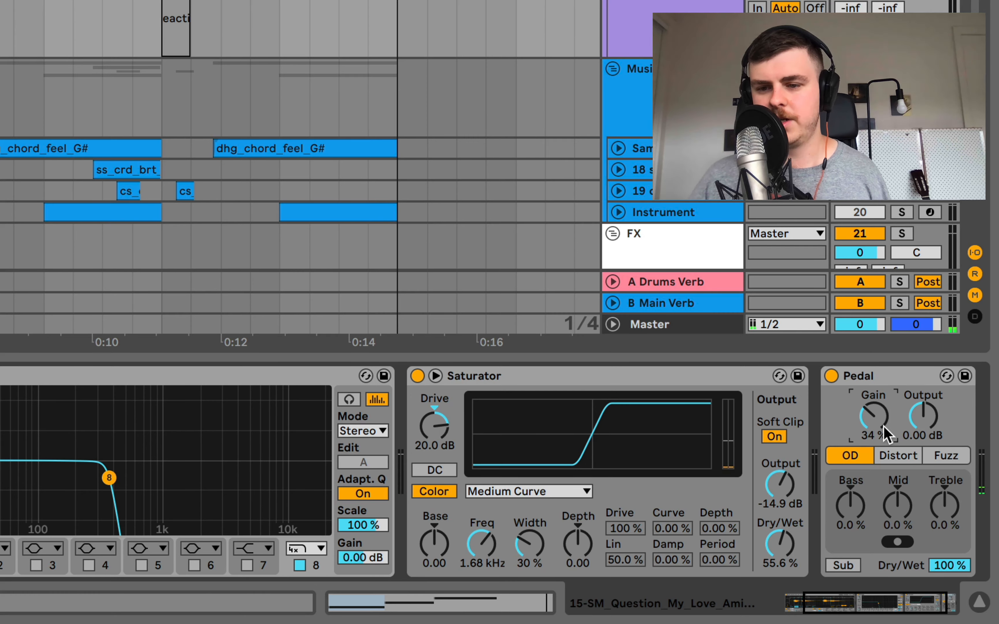
pyautogui.hscroll(3, 886, 434)
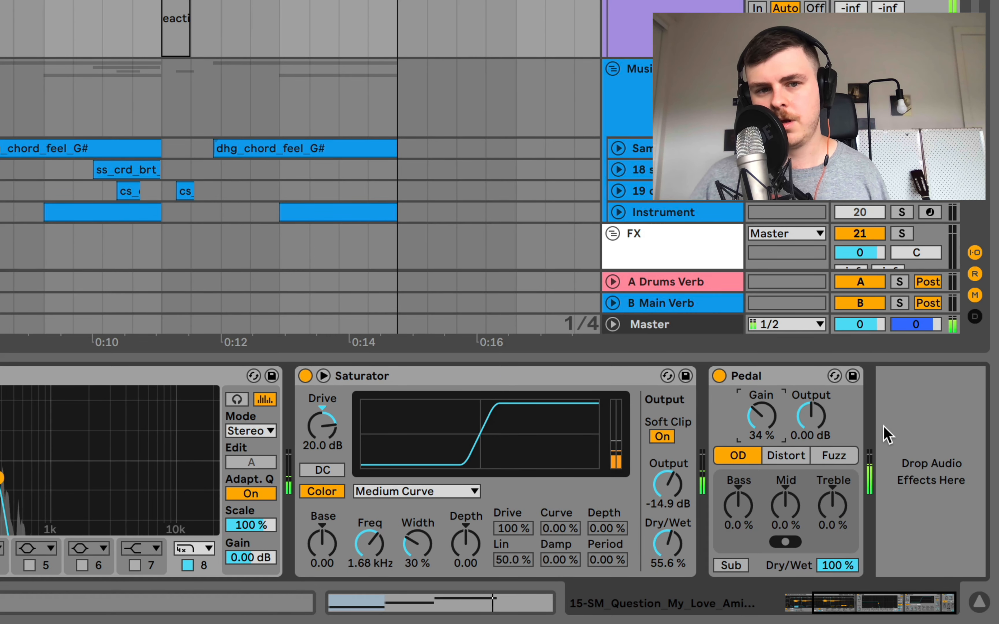
pyautogui.click(831, 455)
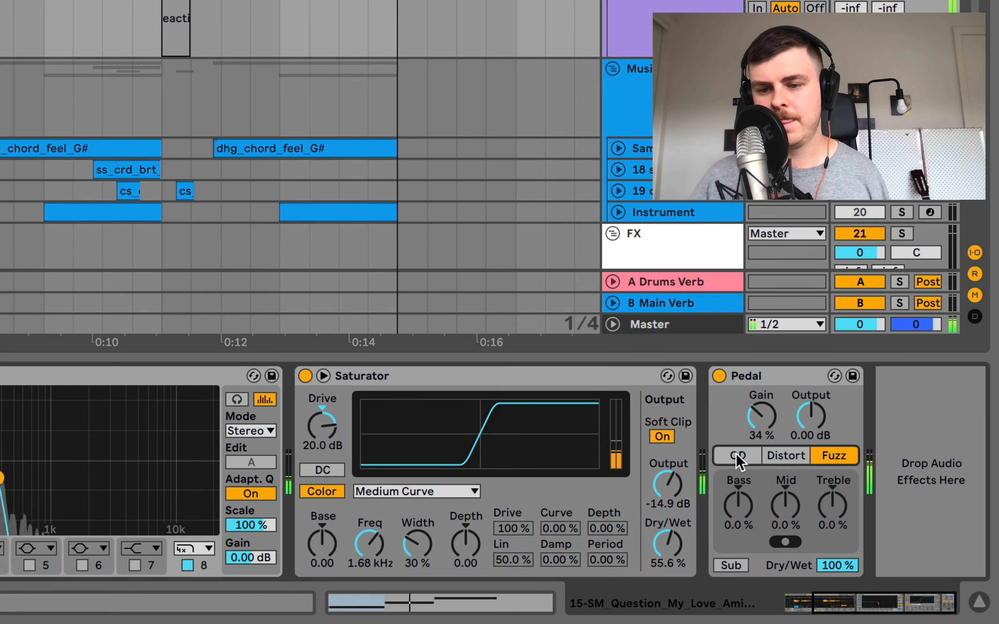
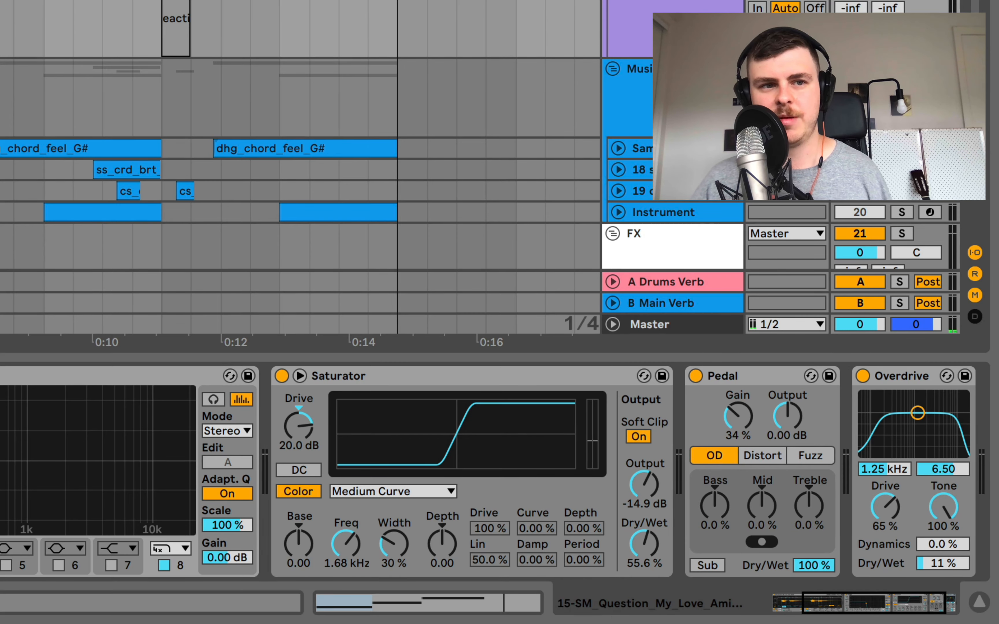
# Step: Add an EQ Eight after the Overdrive with a boosted band 7 high shelf and a band 1 low cut at 75.8 Hz
pyautogui.moveTo(1, 454); pyautogui.dragTo(938, 486)
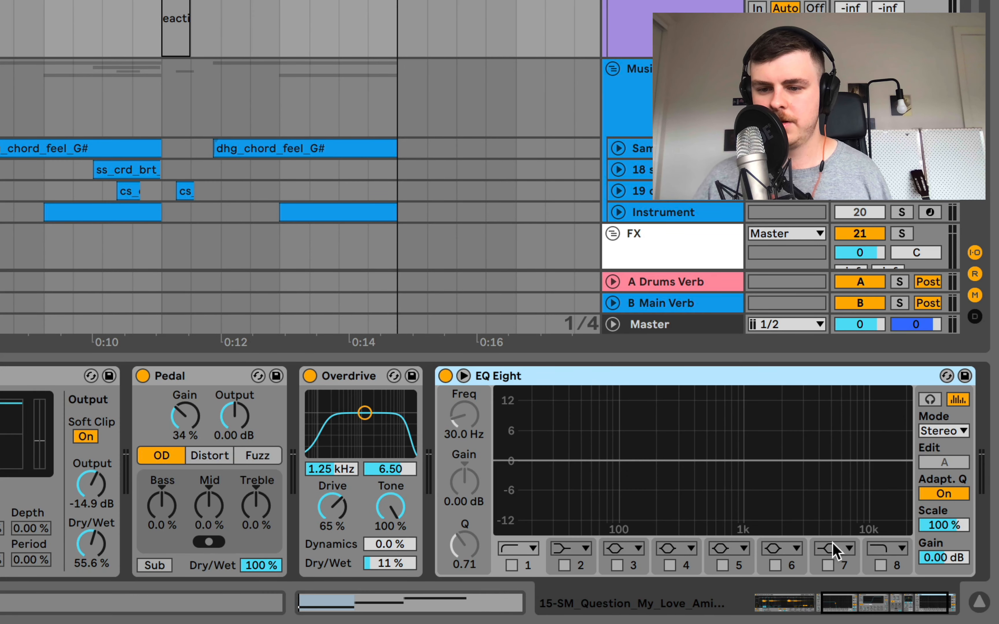
pyautogui.click(828, 566)
pyautogui.moveTo(827, 460); pyautogui.dragTo(796, 424)
pyautogui.click(511, 565)
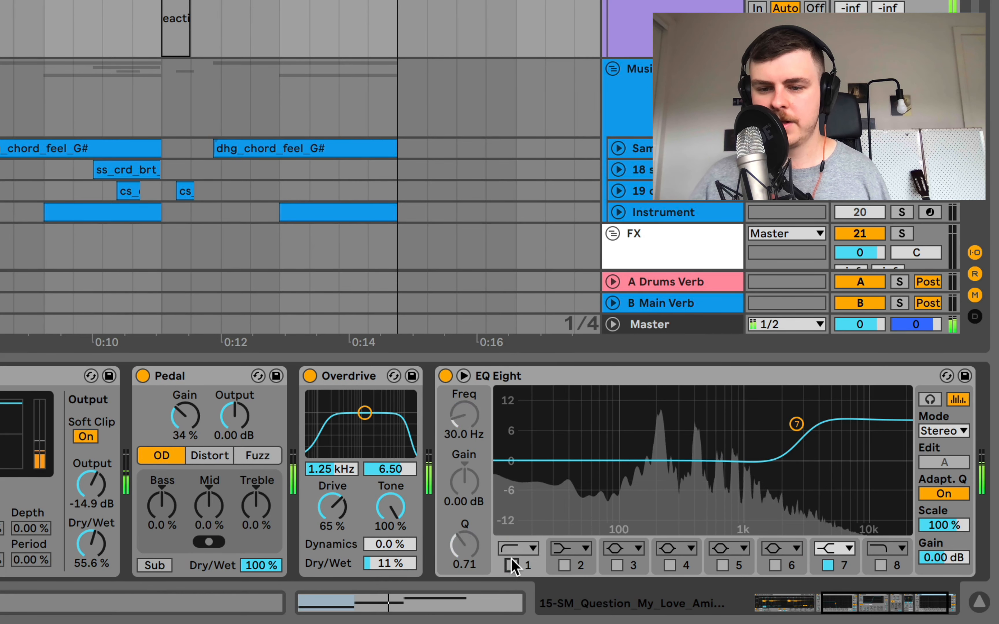
pyautogui.moveTo(544, 489); pyautogui.dragTo(606, 475)
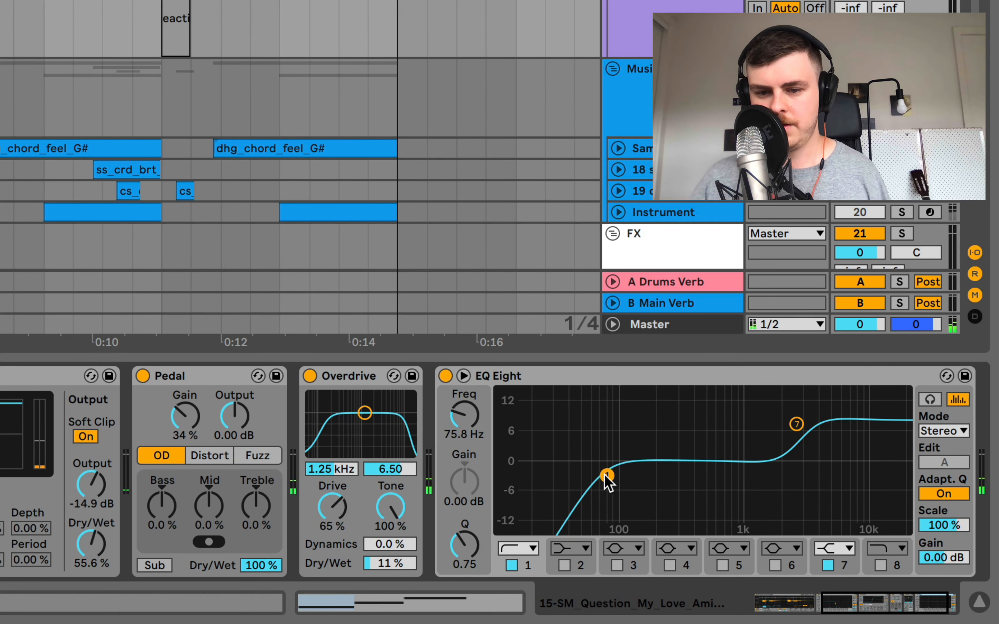
# Step: Set the Overdrive's drive to 73% and the Pedal's treble to 60%, and stop playback
pyautogui.moveTo(342, 507); pyautogui.dragTo(342, 501)
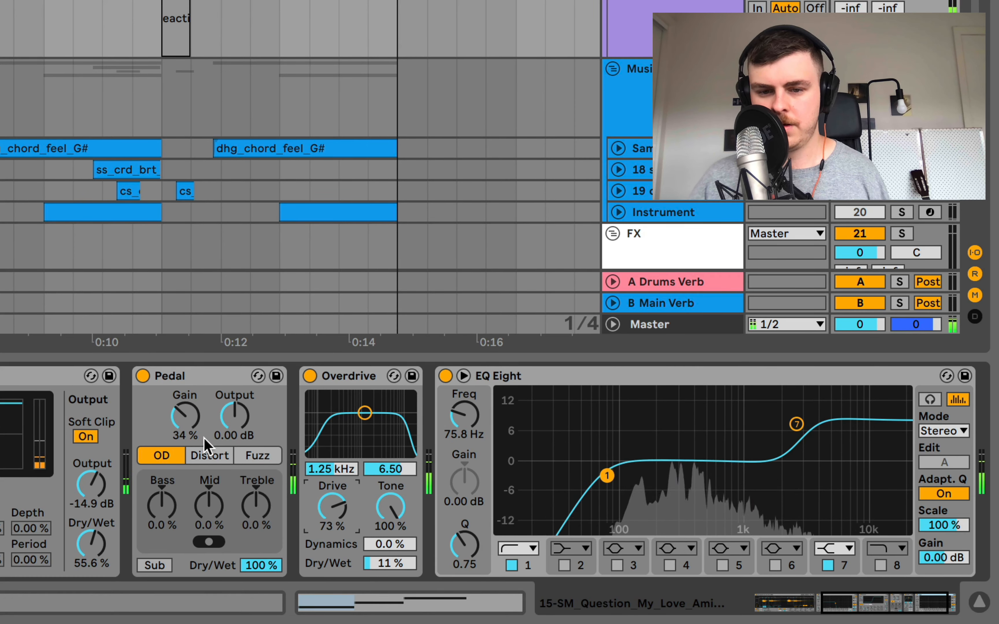
pyautogui.moveTo(255, 506); pyautogui.dragTo(256, 487)
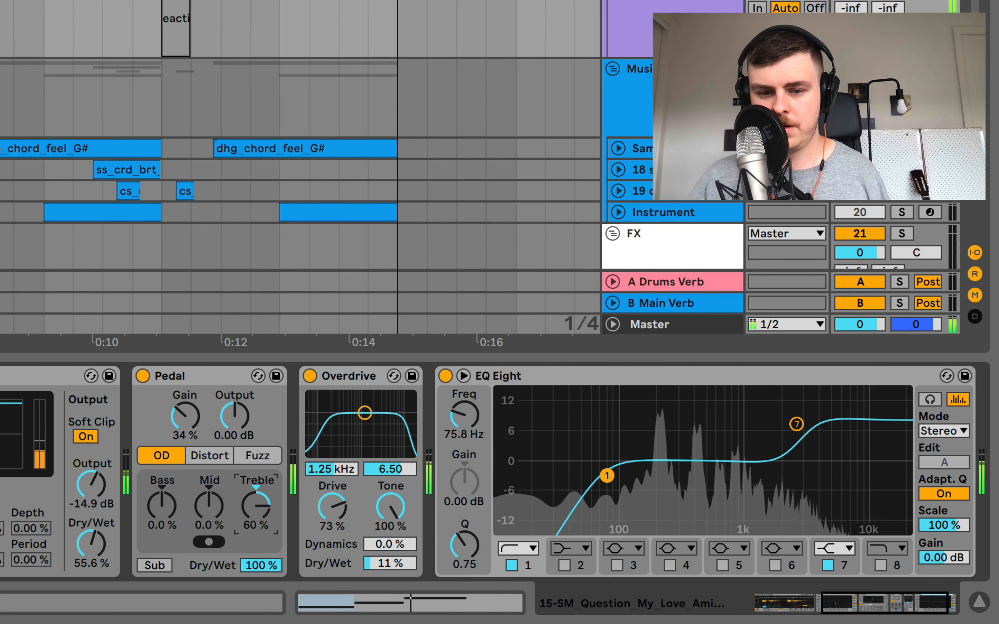
pyautogui.press('space')
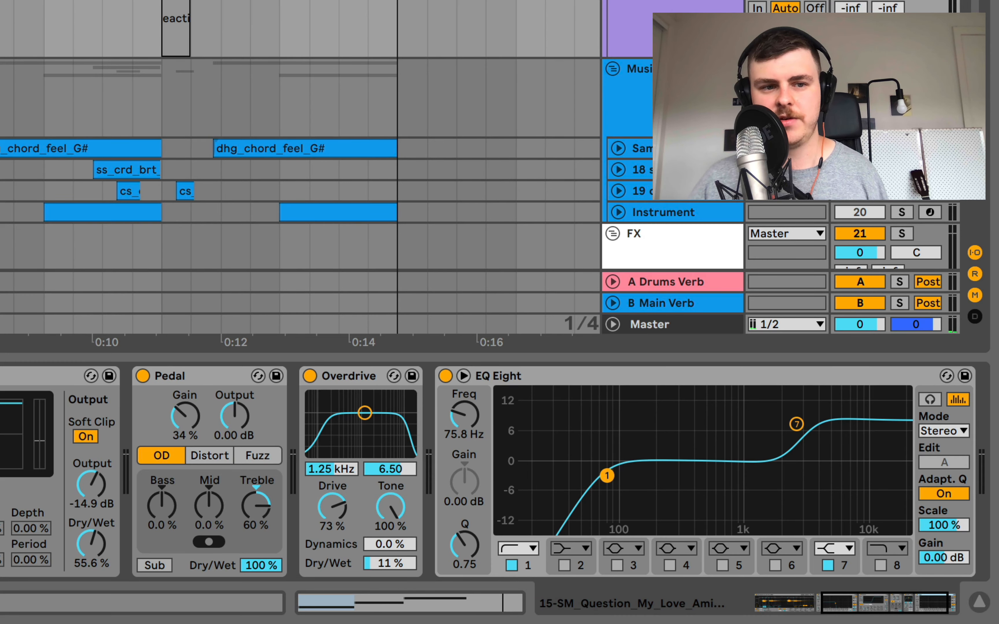
# Step: Set the OTT amount to 32% and the Limiter gain to 3.75 dB, and audition the SM_Question slice track soloed
pyautogui.hscroll(1, 892, 399)
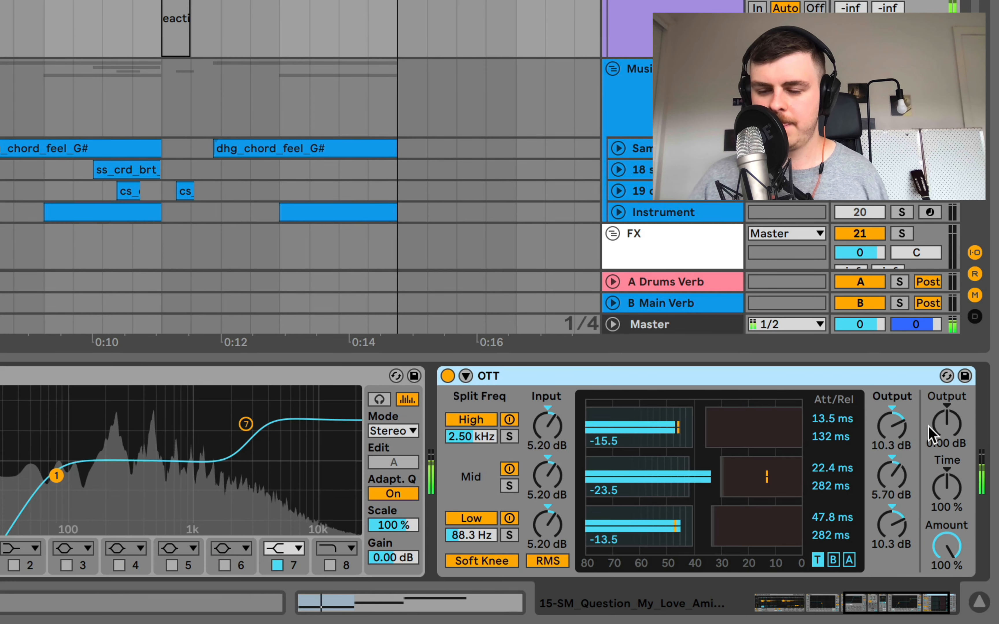
pyautogui.moveTo(947, 546); pyautogui.dragTo(946, 577)
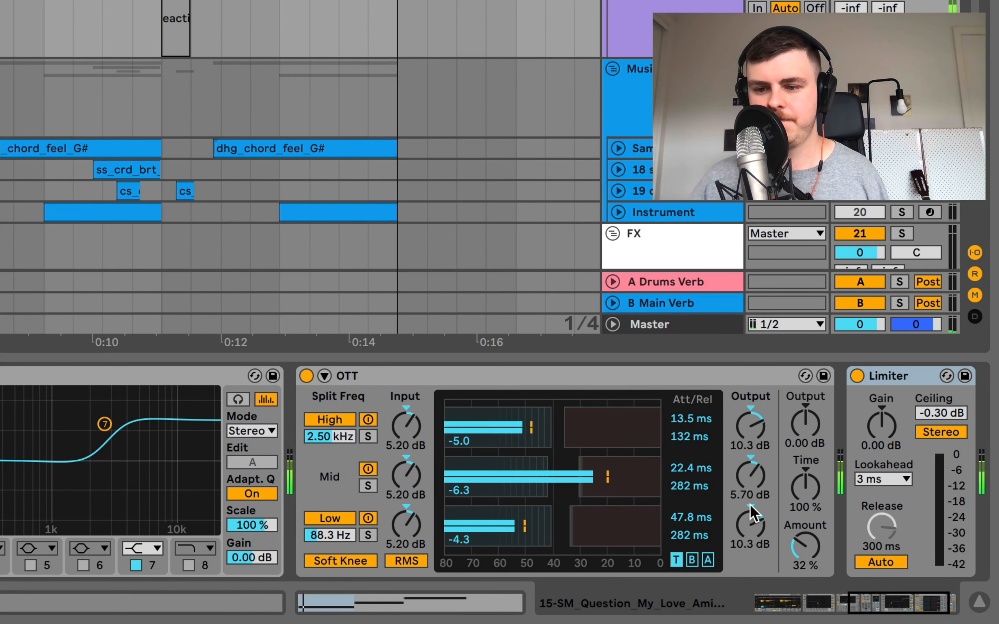
pyautogui.moveTo(882, 426)
pyautogui.mouseDown()
pyautogui.moveTo(881, 407)
pyautogui.moveTo(881, 420)
pyautogui.mouseUp()
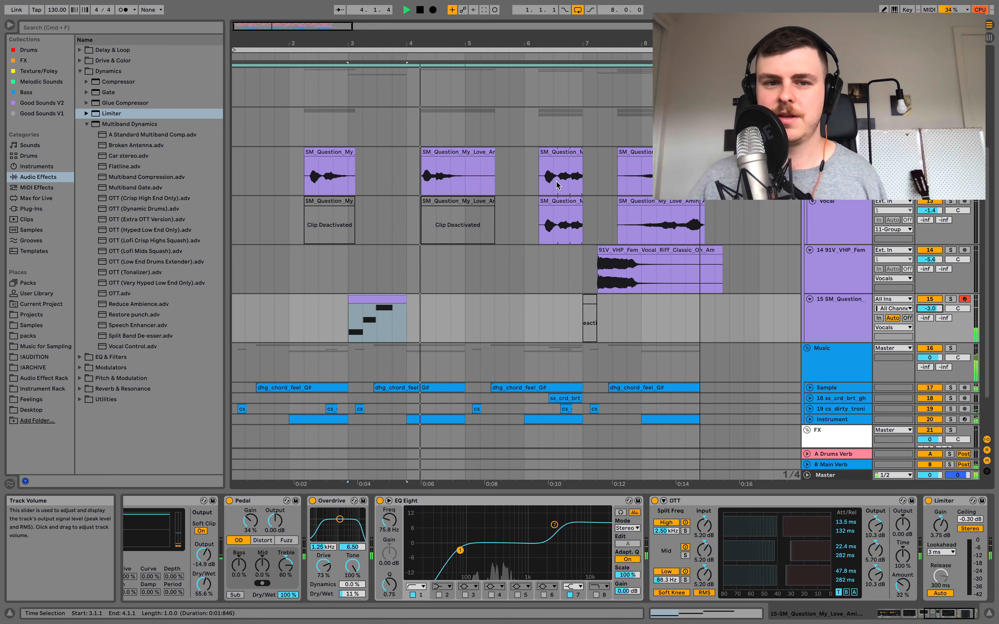
pyautogui.click(949, 299)
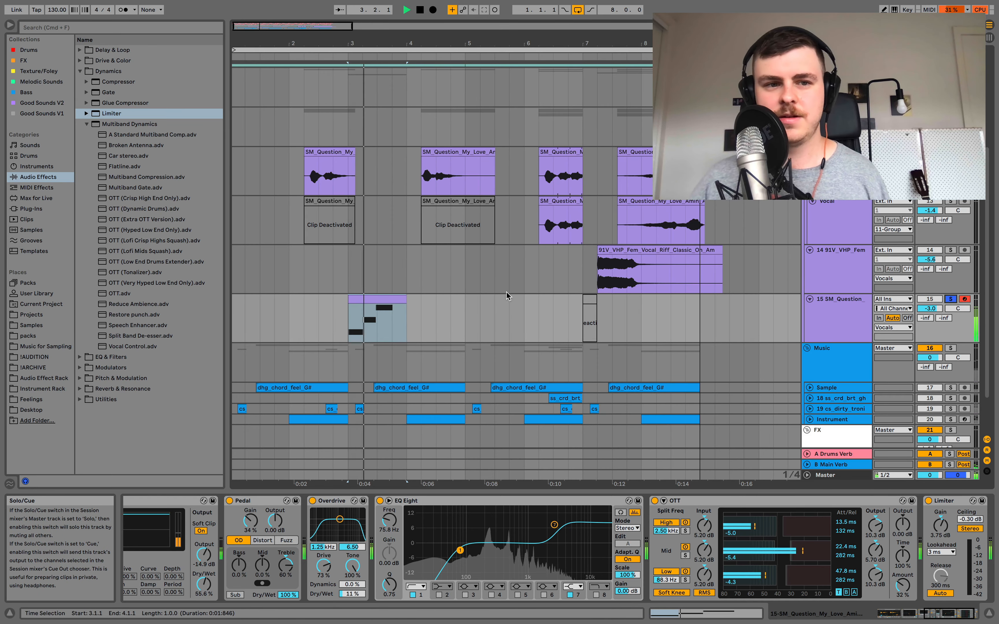
pyautogui.press('space')
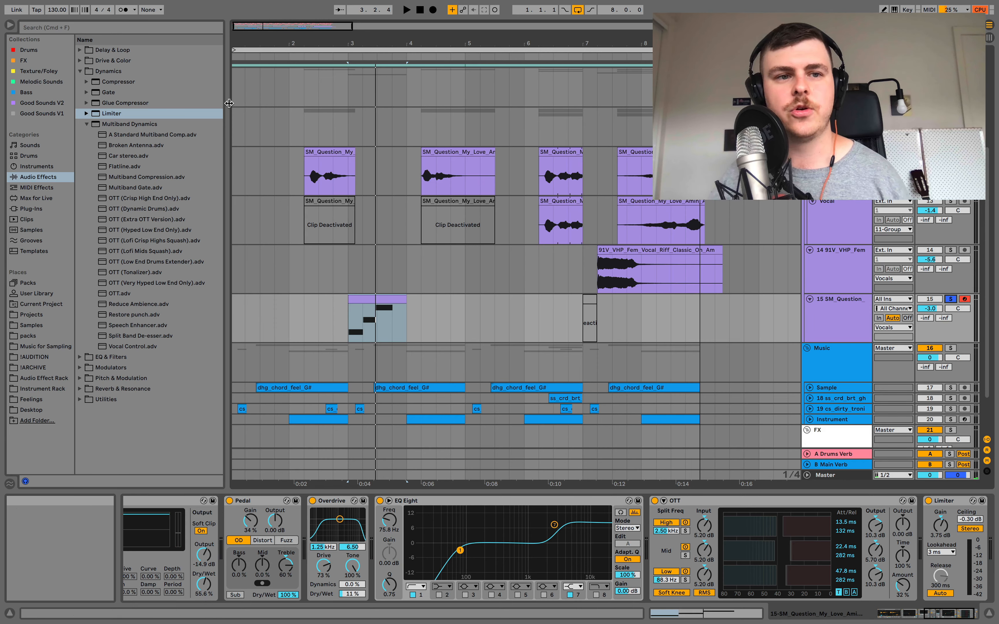
# Step: Add the Warm Ensemble chorus preset to the end of the slice track's effect chain and lower its dry/wet to 42%
pyautogui.click(80, 71)
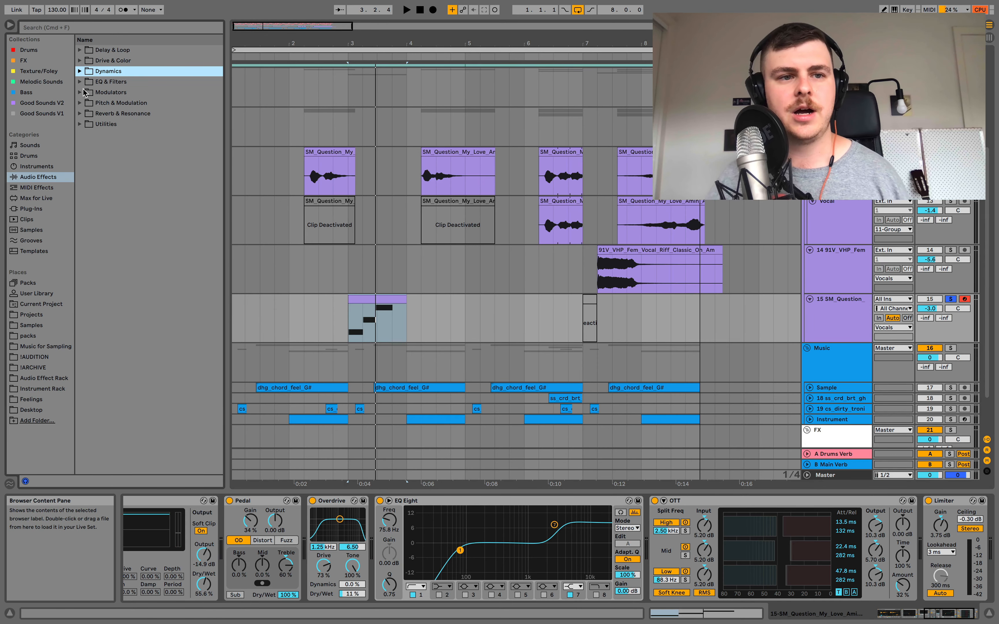
pyautogui.click(79, 103)
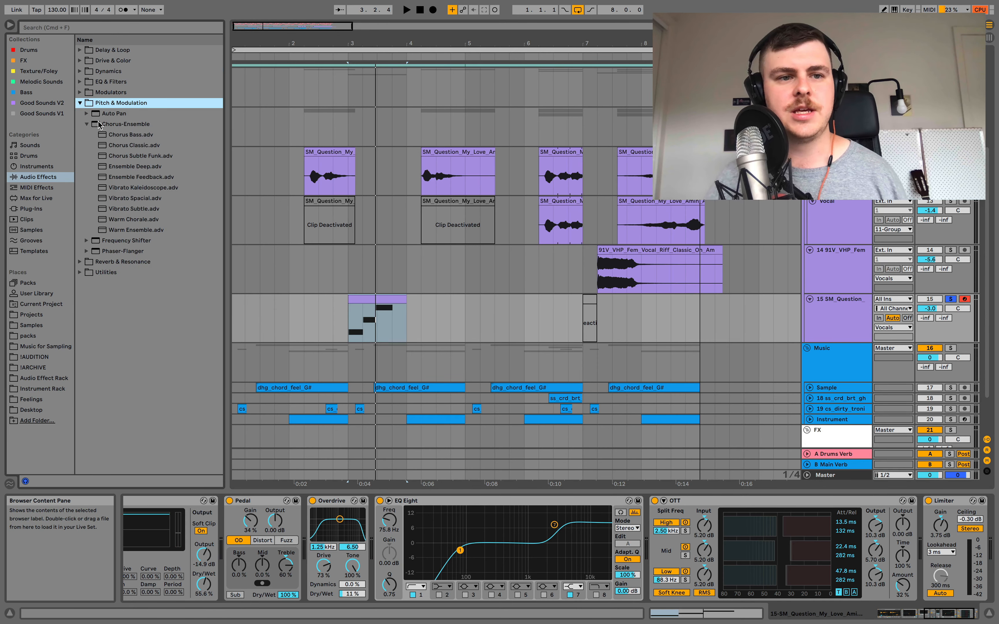
pyautogui.doubleClick(130, 230)
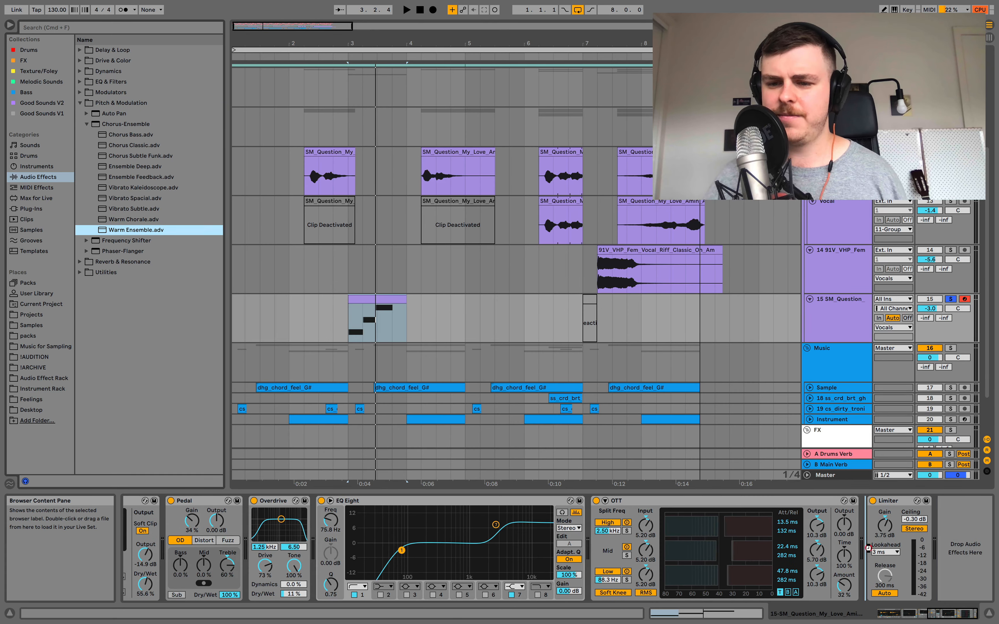
pyautogui.press('space')
pyautogui.moveTo(971, 584); pyautogui.dragTo(971, 612)
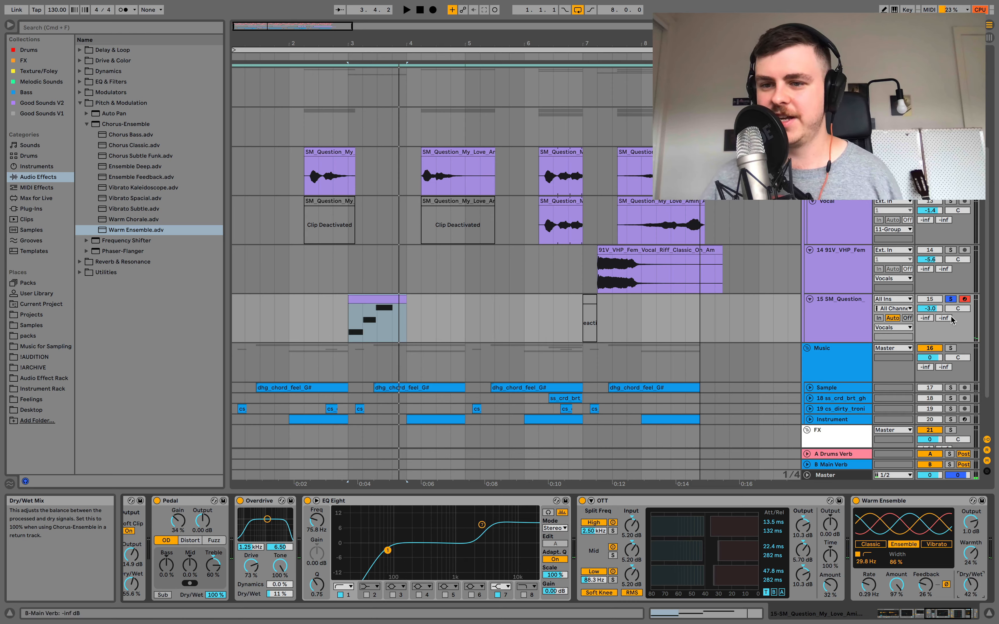
# Step: Set the Warm Ensemble's dry/wet to 48% and width to 148%, auditioning the soloed slice track
pyautogui.press('space')
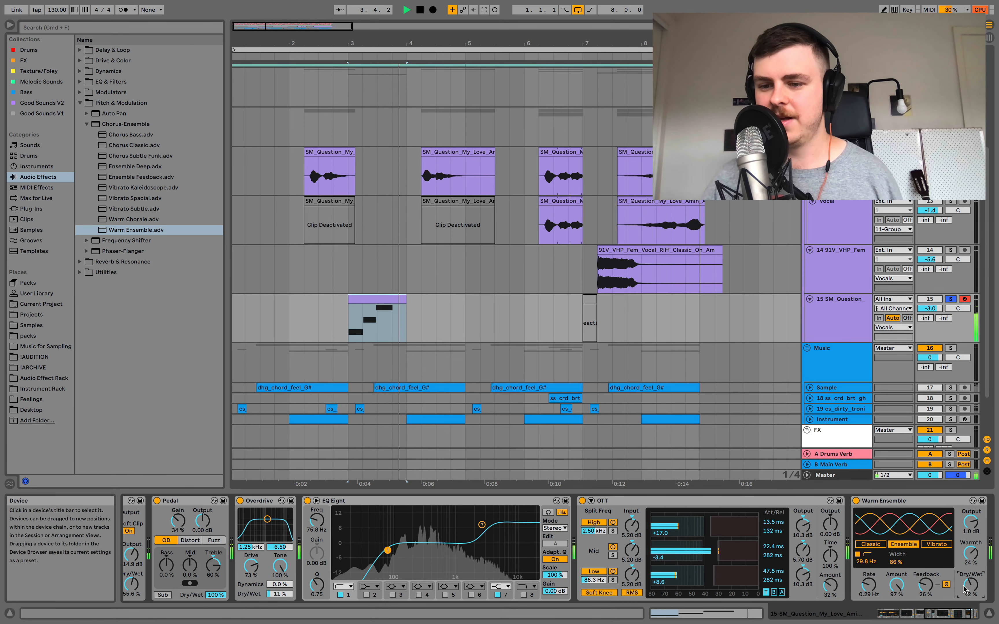
pyautogui.press('space')
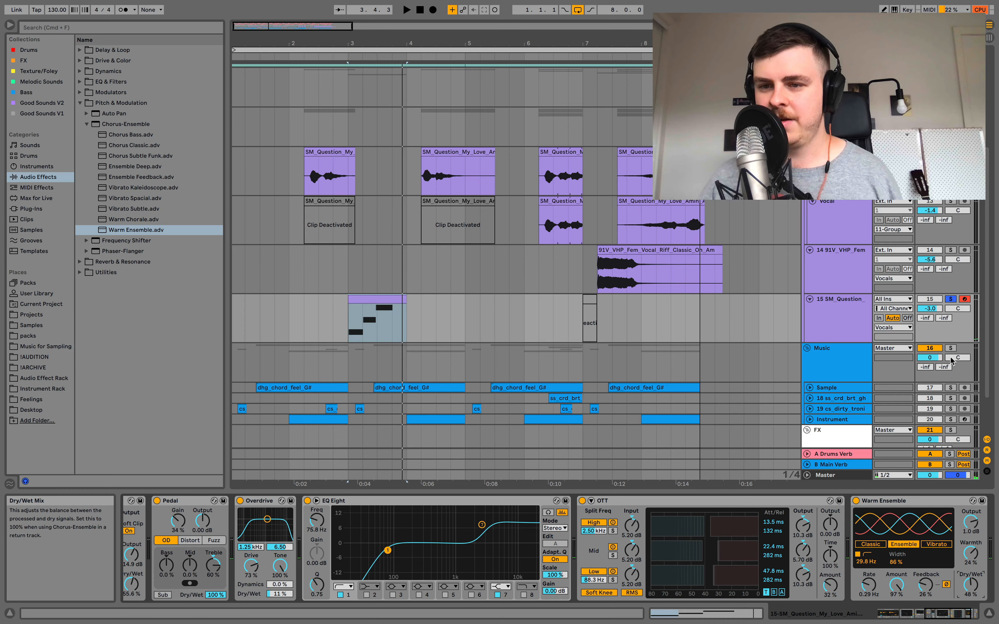
pyautogui.moveTo(896, 562); pyautogui.dragTo(895, 553)
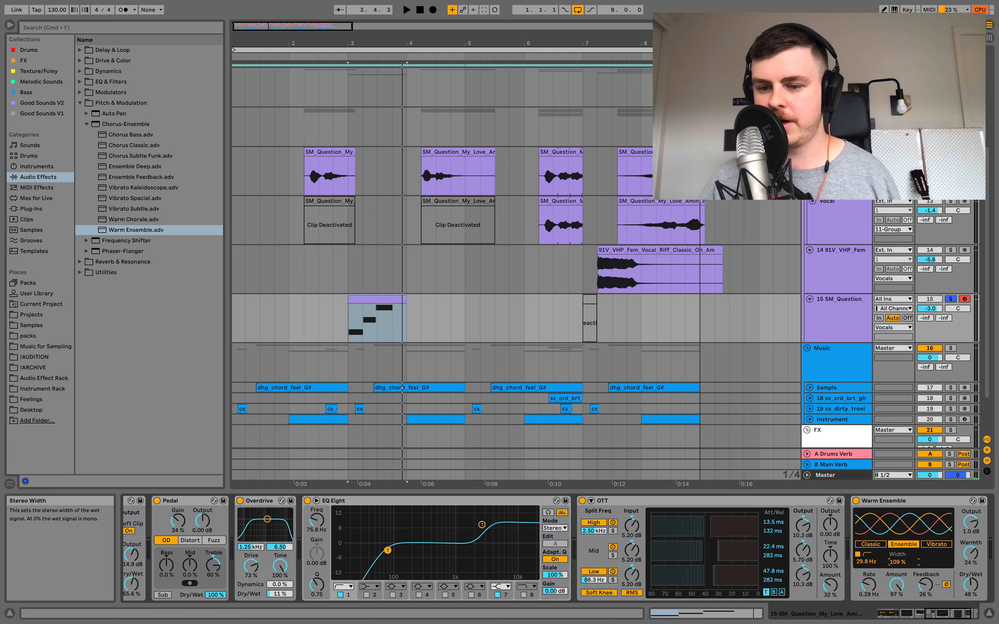
pyautogui.press('space')
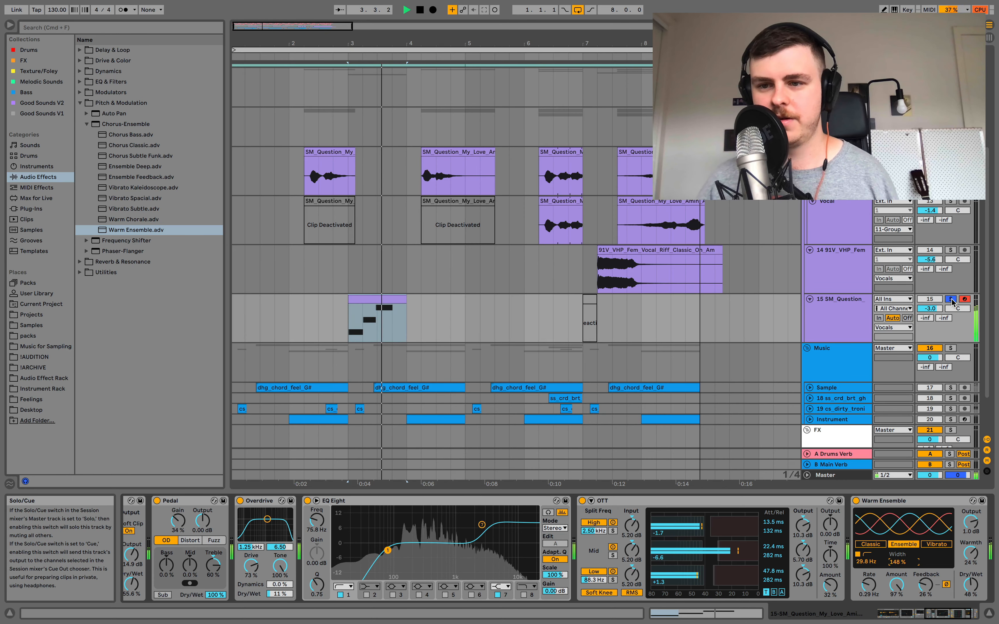
# Step: Unsolo the SM_Question slice track, lower its volume to -5.0 dB and replay it in the full mix
pyautogui.click(951, 299)
pyautogui.moveTo(929, 309); pyautogui.dragTo(930, 318)
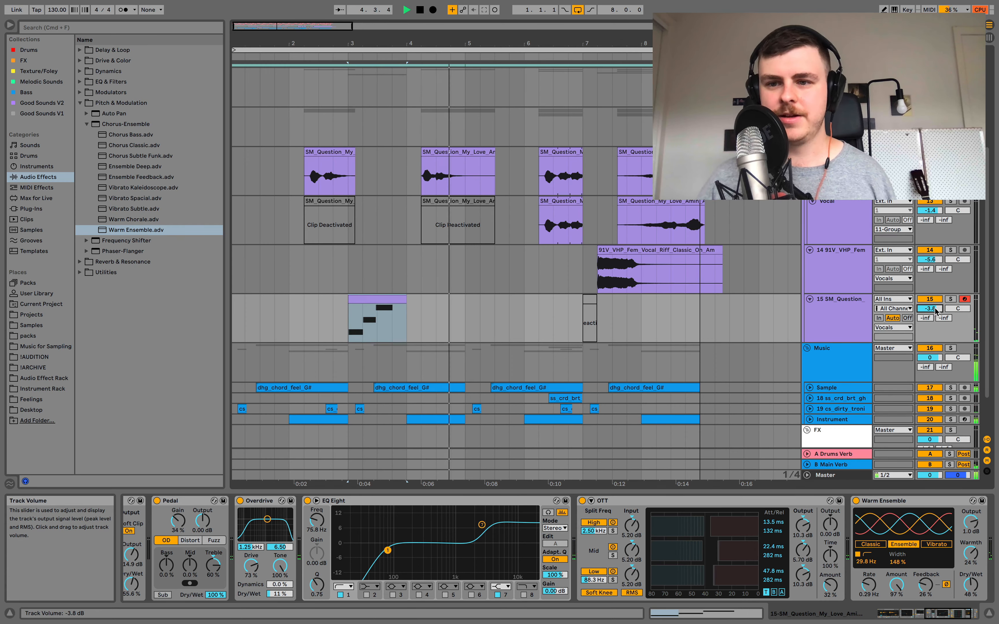
pyautogui.press('space')
pyautogui.press('space')
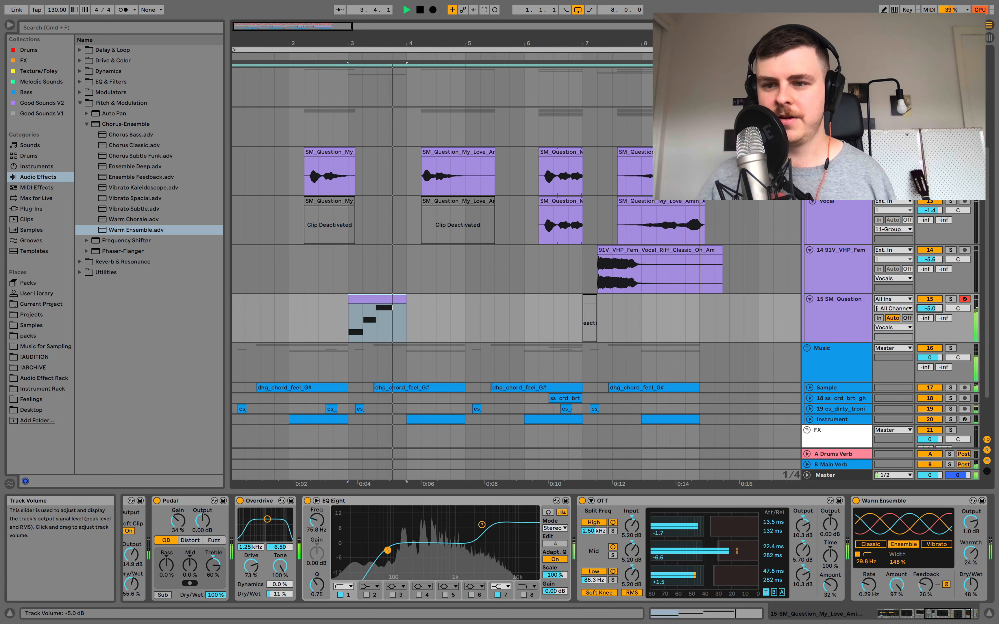
# Step: Activate band 5 of the last EQ Eight, boost the upper mids around 2 kHz and audition the mix
pyautogui.press('space')
pyautogui.click(445, 595)
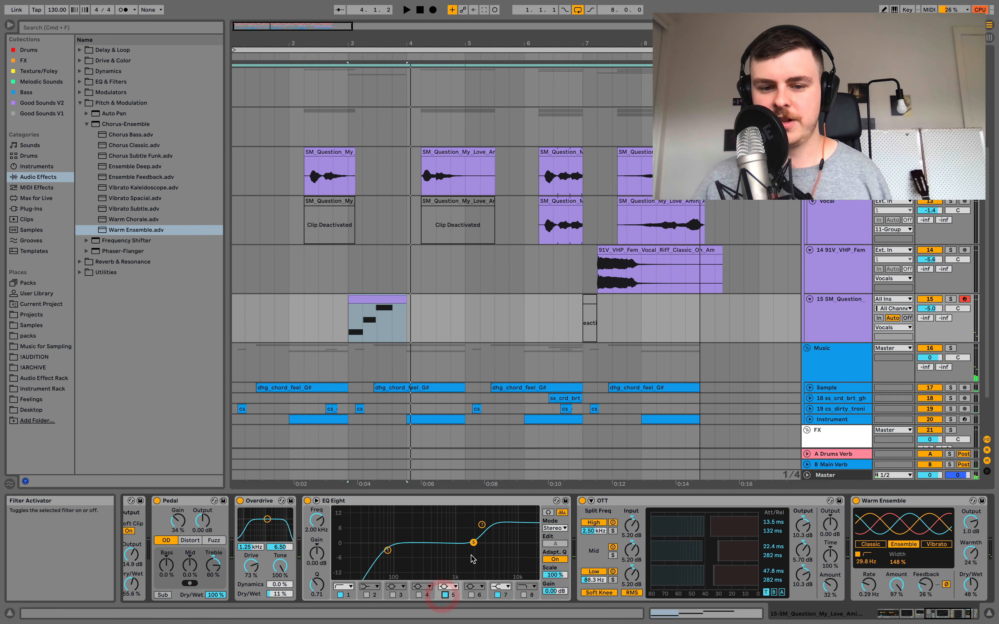
pyautogui.moveTo(473, 544); pyautogui.dragTo(483, 518)
pyautogui.press('space')
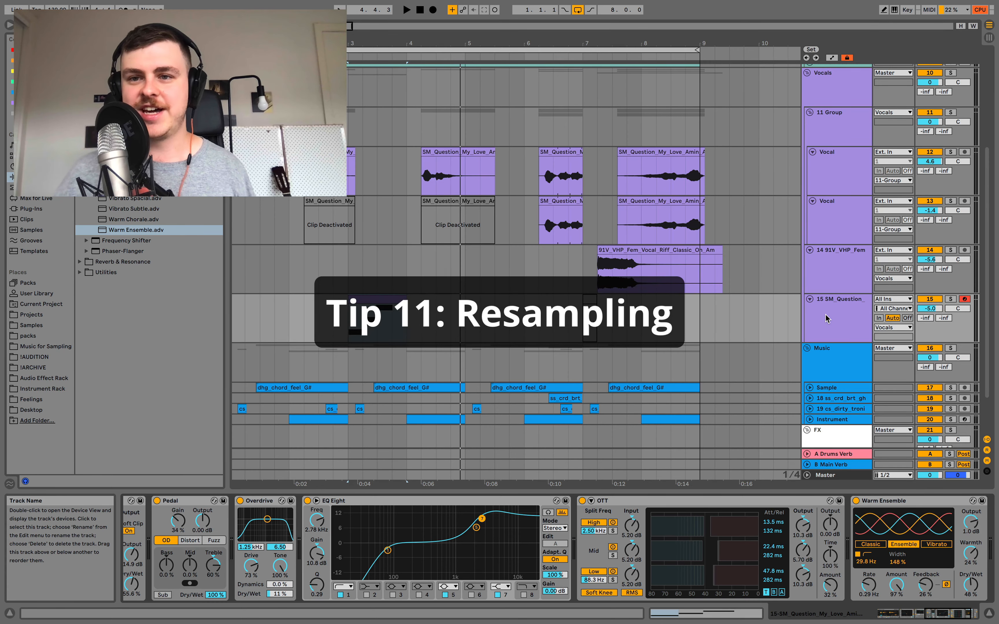
# Step: Insert a new audio track below the Vocals group, return to the song start and solo the Vocals group
pyautogui.scroll(1, 837, 206)
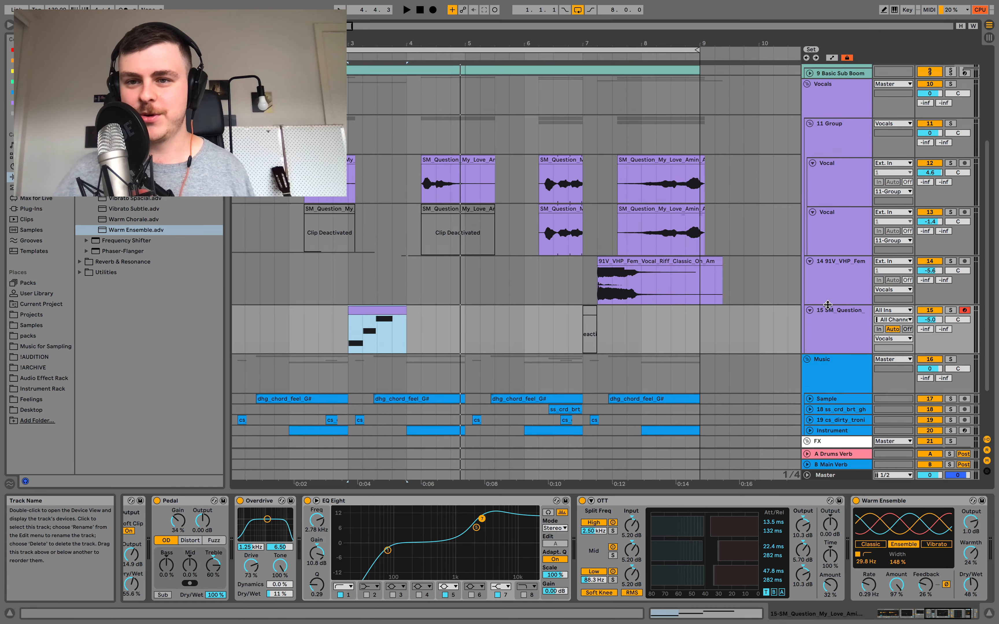
pyautogui.click(839, 95)
pyautogui.hotkey('ctrl', 't')
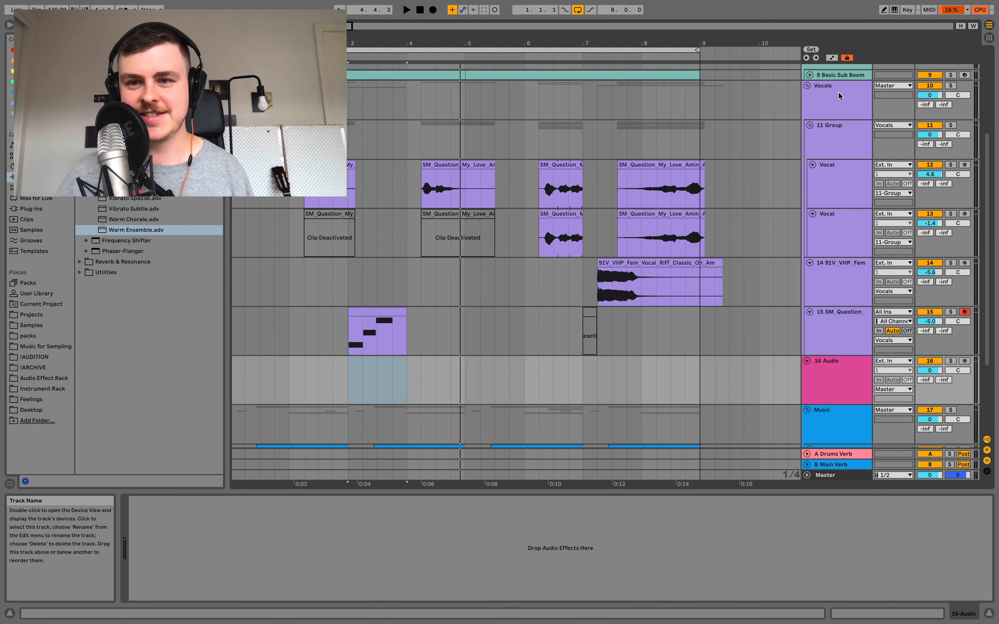
pyautogui.click(234, 379)
pyautogui.click(950, 85)
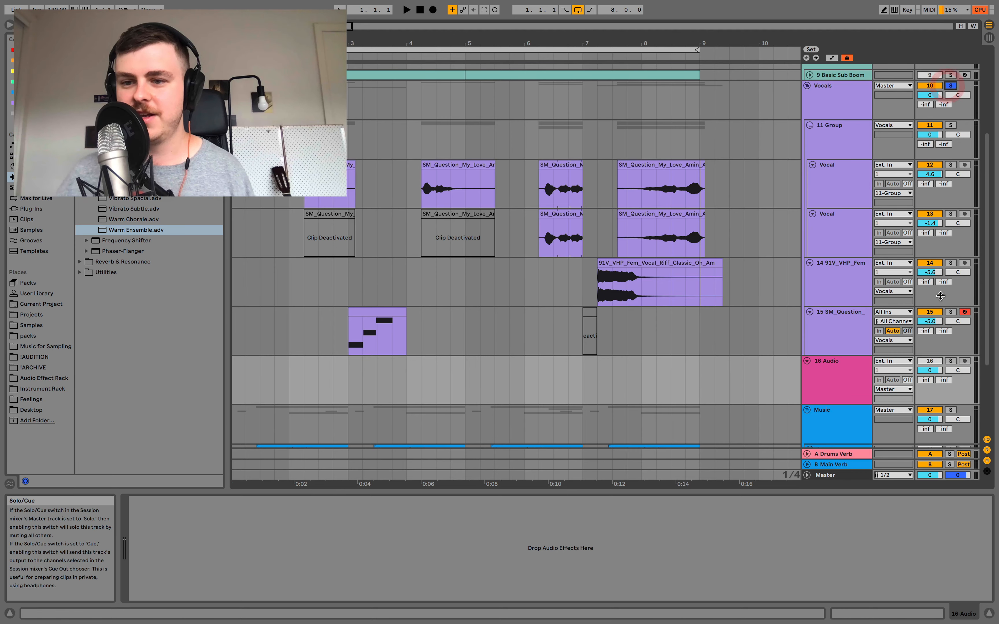
# Step: Arm the new audio track, set its input to Resampling, record the soloed Vocals group over eight bars and select the recorded clip
pyautogui.click(964, 361)
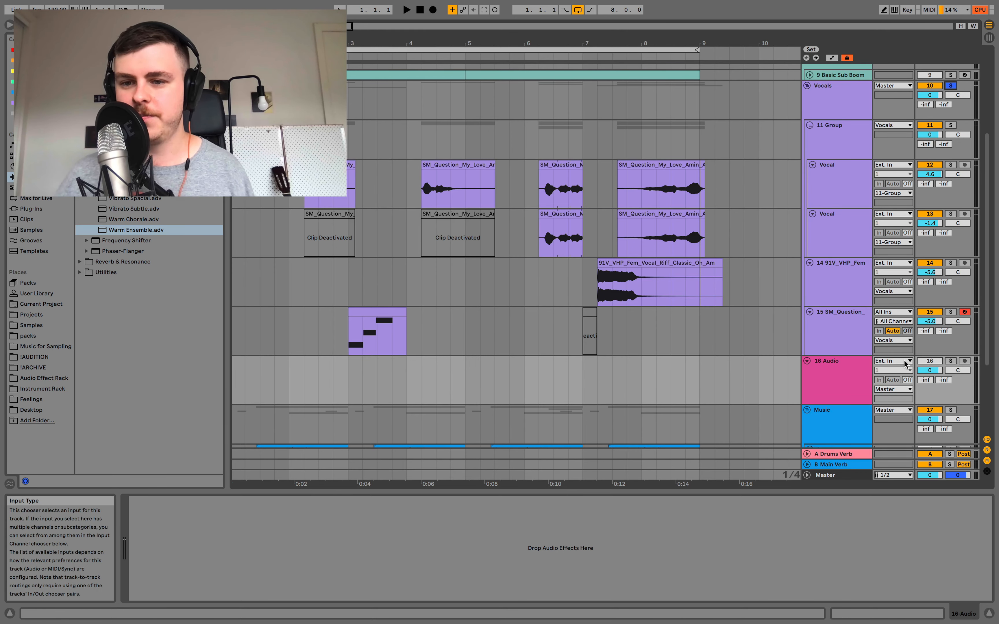
pyautogui.click(893, 361)
pyautogui.click(902, 391)
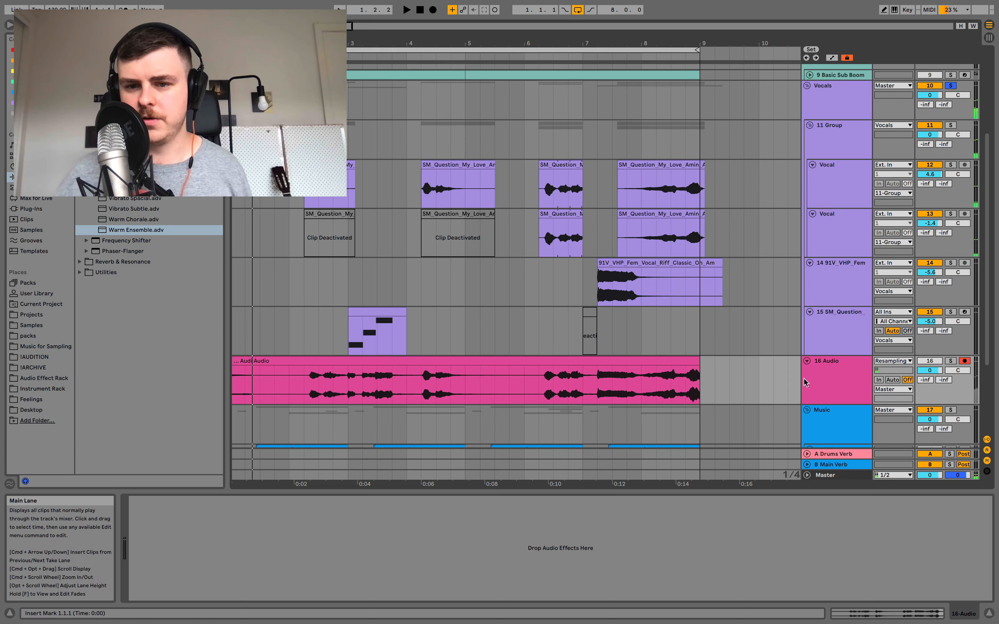
pyautogui.click(249, 361)
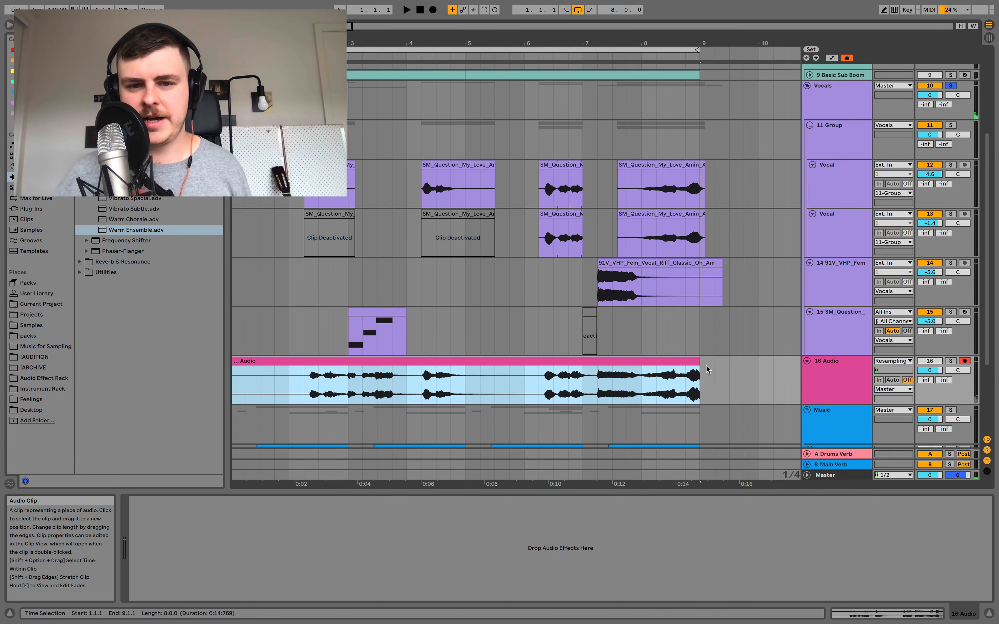
# Step: Solo the resampled audio track, deactivate the Vocals group and audition the recording from 2.2.1
pyautogui.click(950, 360)
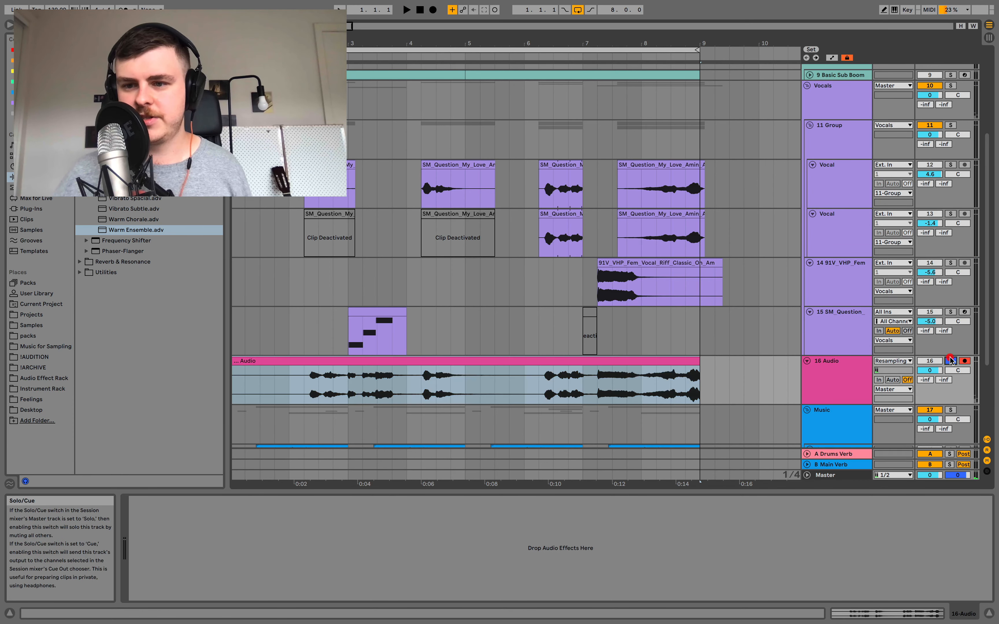
pyautogui.click(940, 85)
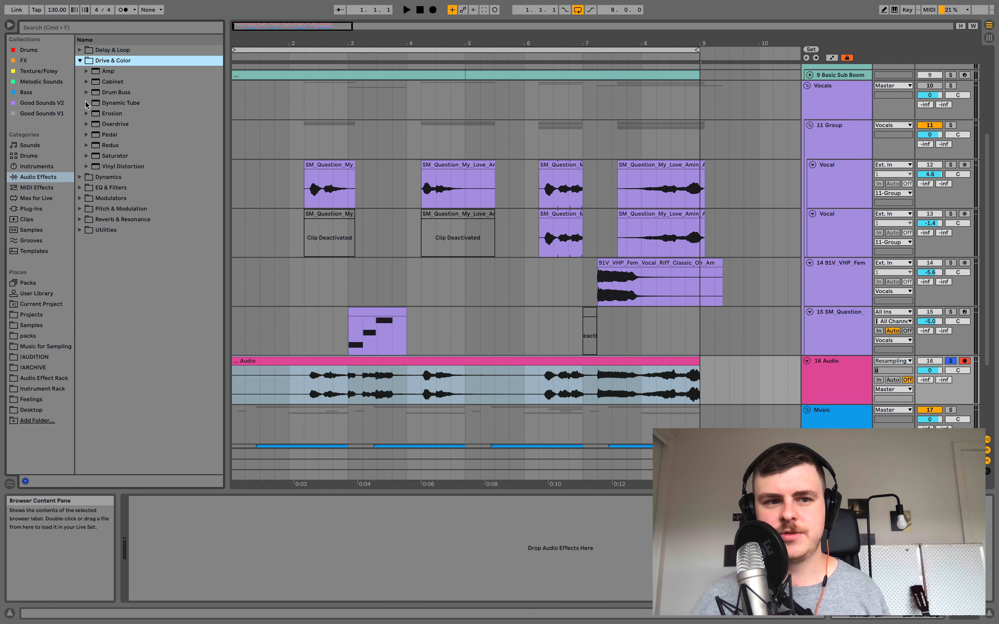
pyautogui.click(304, 384)
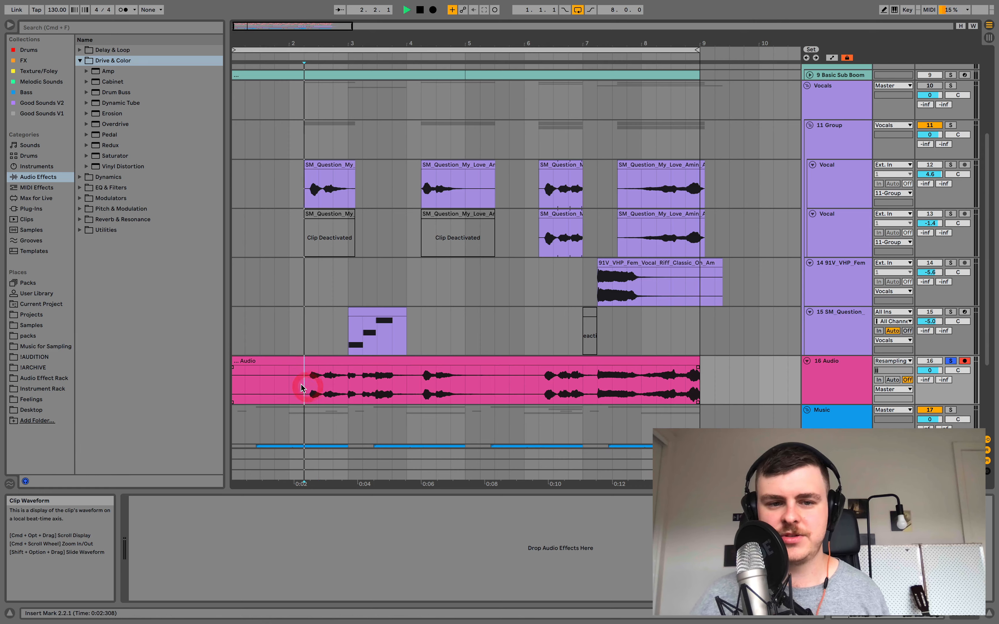
pyautogui.press('space')
pyautogui.press('space')
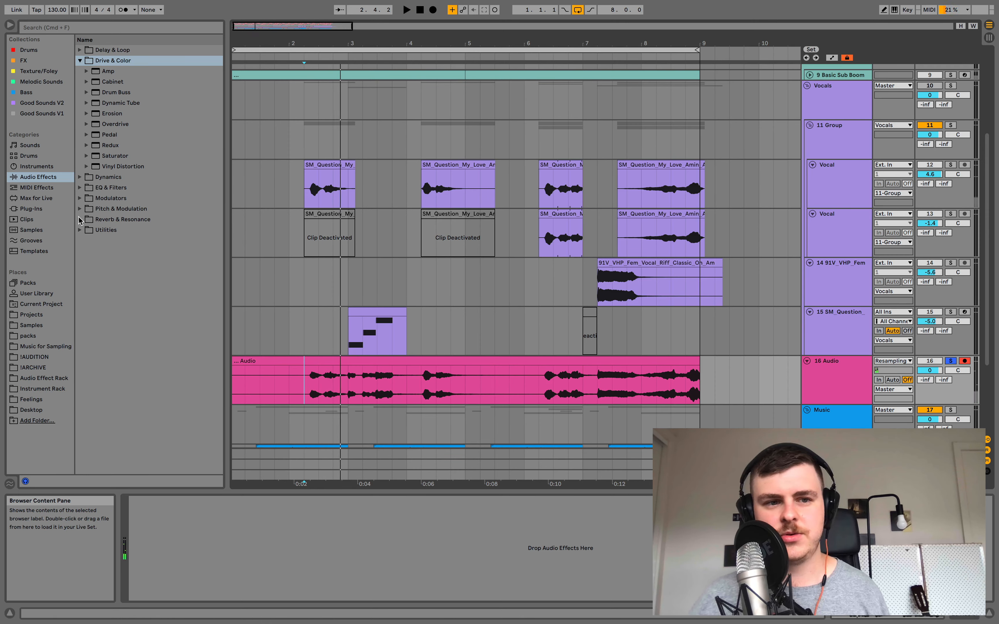
# Step: Load the Beat Repeat preset Repeight on the resampled track and audition it from 2.2.1
pyautogui.click(80, 230)
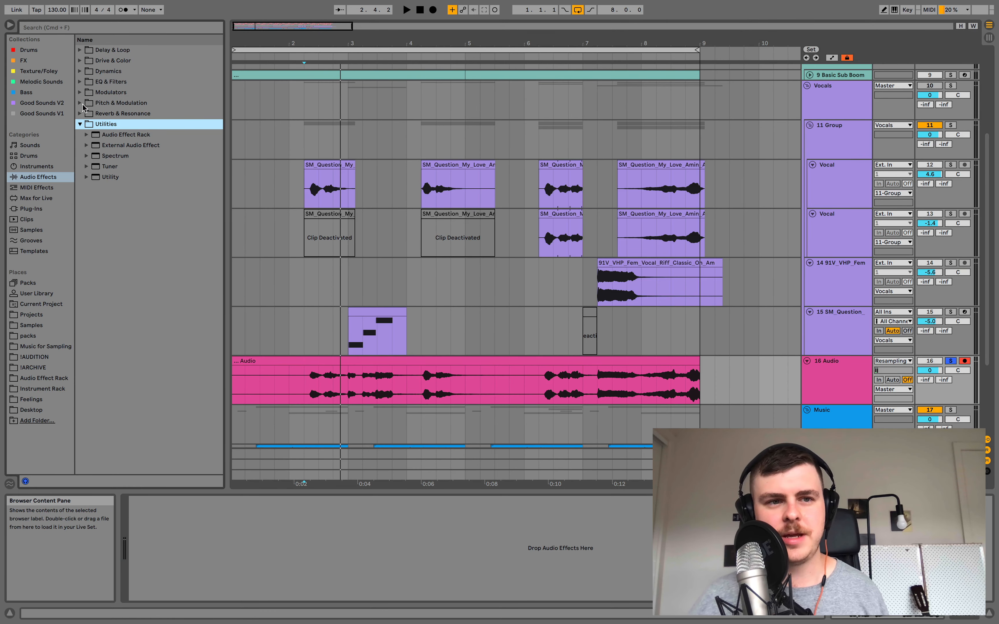
pyautogui.click(80, 50)
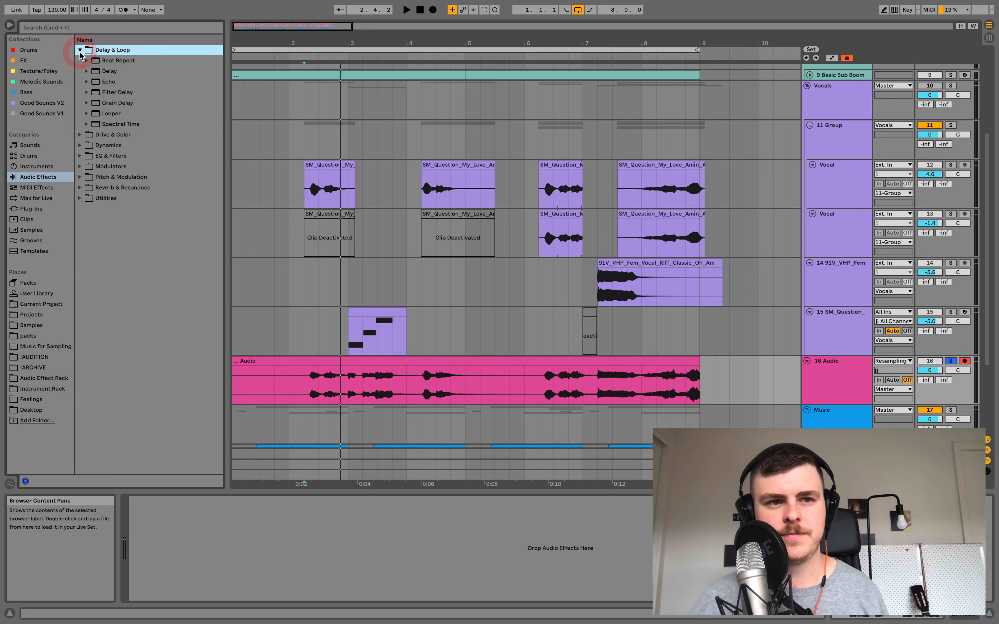
pyautogui.click(87, 61)
pyautogui.click(125, 146)
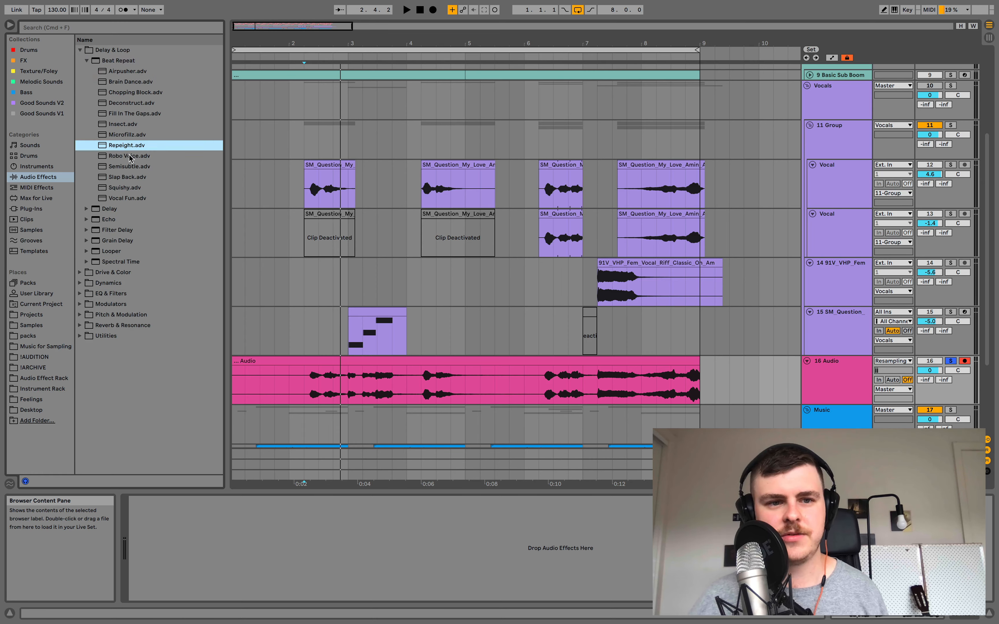
pyautogui.moveTo(361, 393); pyautogui.dragTo(359, 393)
pyautogui.click(323, 395)
pyautogui.press('space')
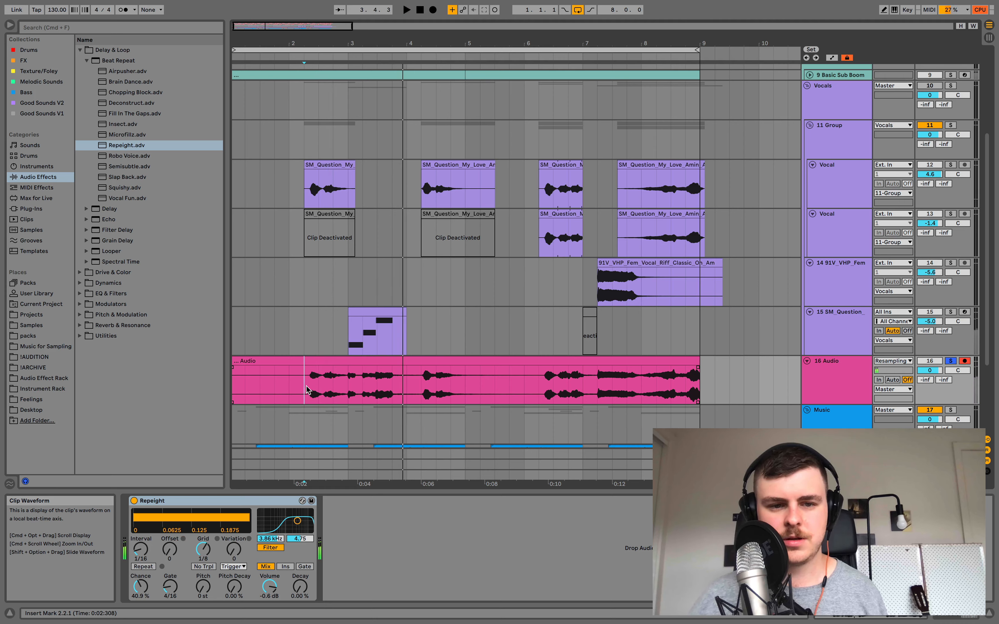
pyautogui.click(309, 391)
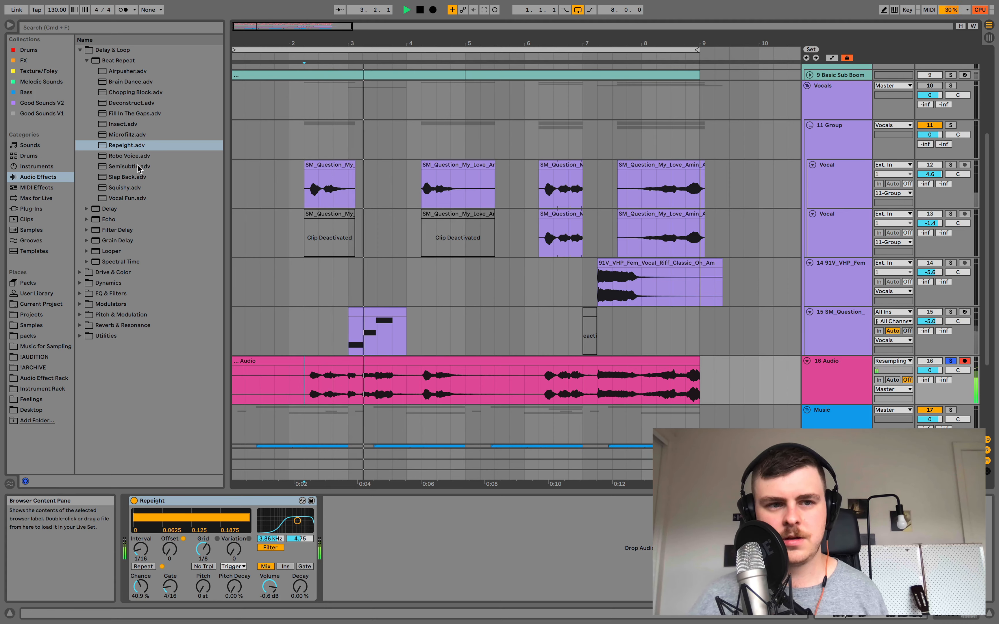
# Step: Replace the Beat Repeat preset with Deconstruct, audition it and switch the device off
pyautogui.moveTo(131, 103)
pyautogui.mouseDown()
pyautogui.moveTo(341, 315)
pyautogui.moveTo(244, 523)
pyautogui.moveTo(239, 499)
pyautogui.mouseUp()
pyautogui.press('space')
pyautogui.press('space')
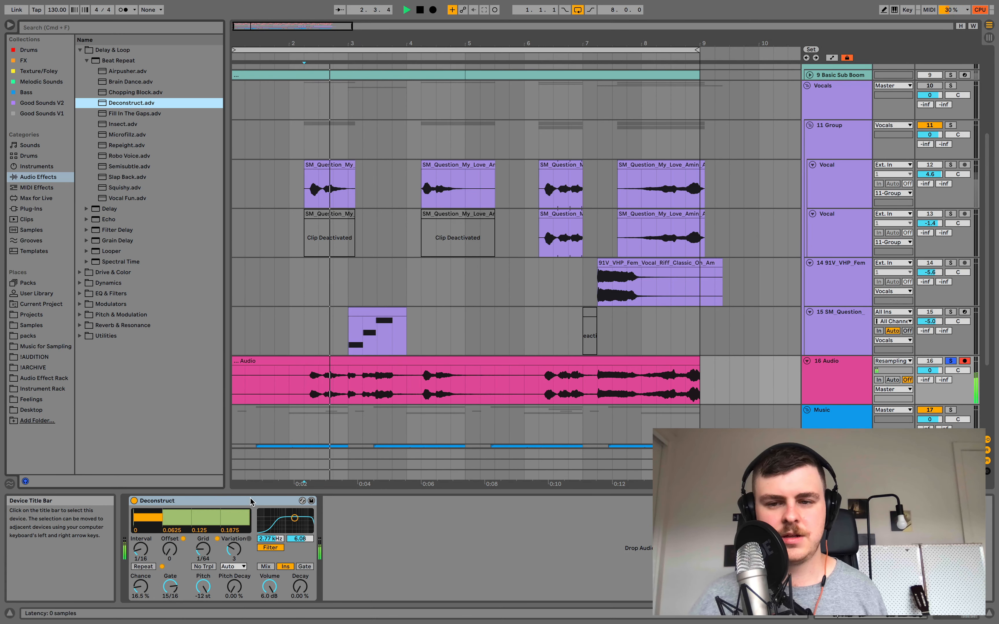
pyautogui.press('space')
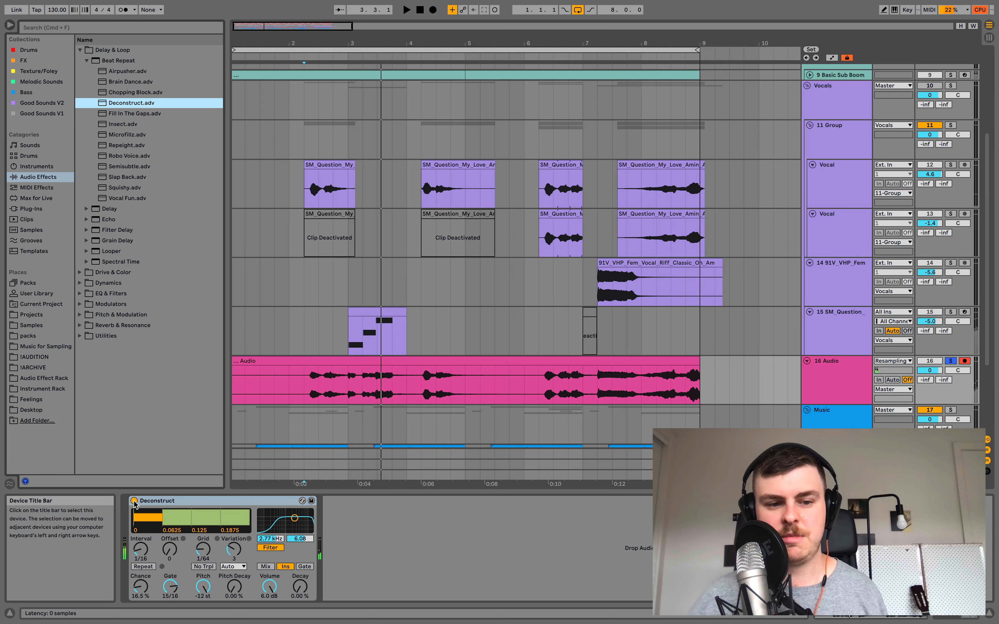
pyautogui.click(134, 500)
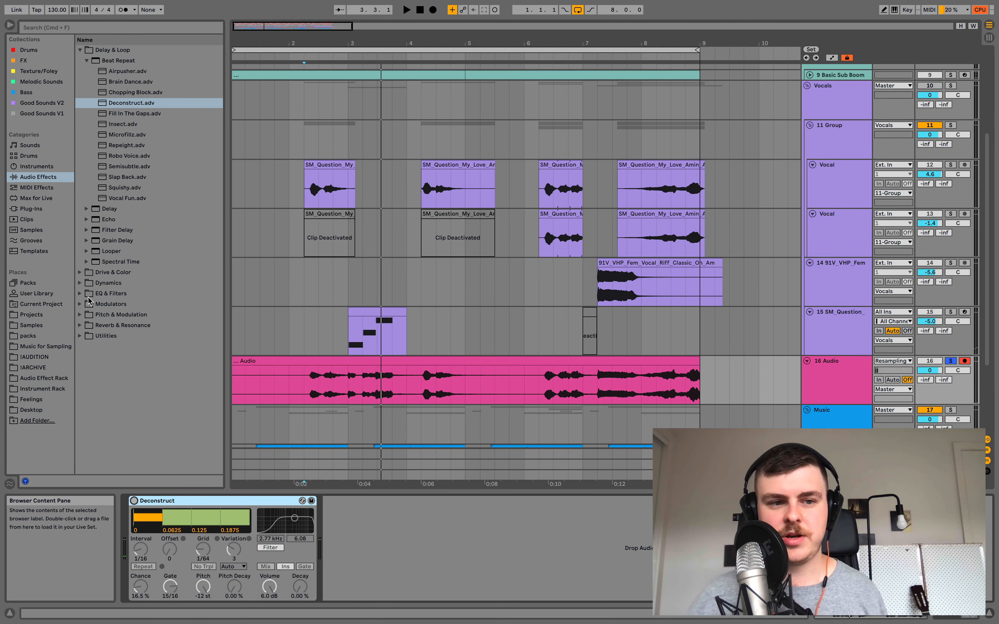
# Step: Add the Spectral Time preset Freezer Fading after Deconstruct and lower its dry/wet to 18% during playback
pyautogui.click(87, 262)
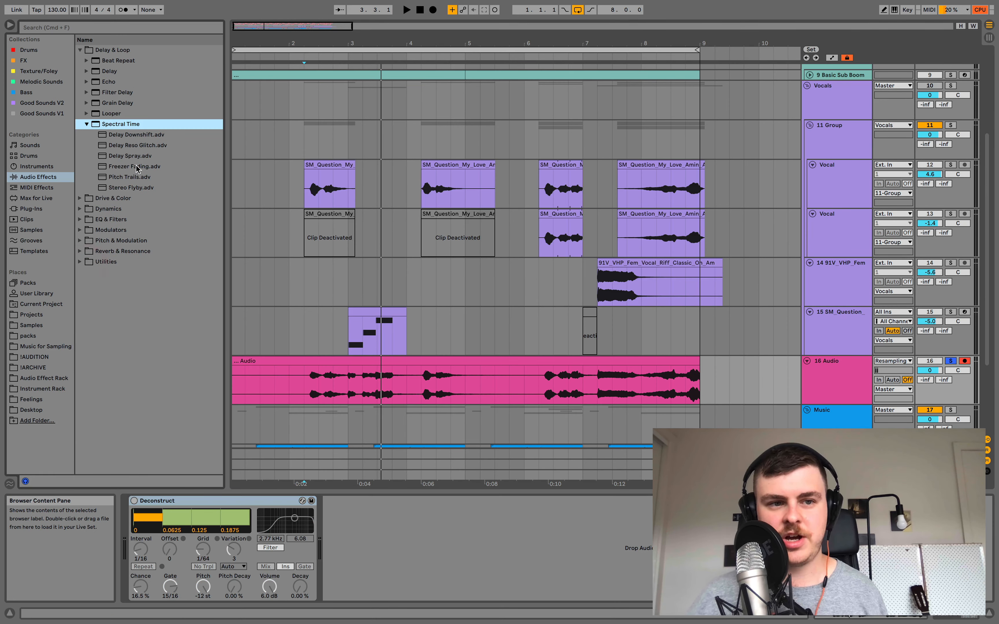
pyautogui.moveTo(136, 167); pyautogui.dragTo(231, 509)
pyautogui.press('space')
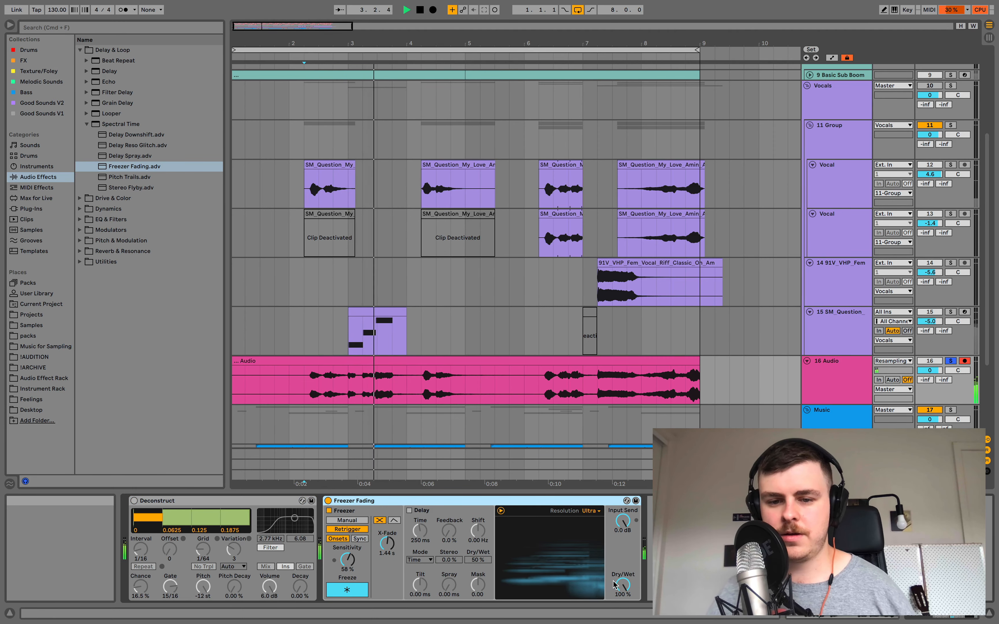
pyautogui.moveTo(622, 584); pyautogui.dragTo(623, 595)
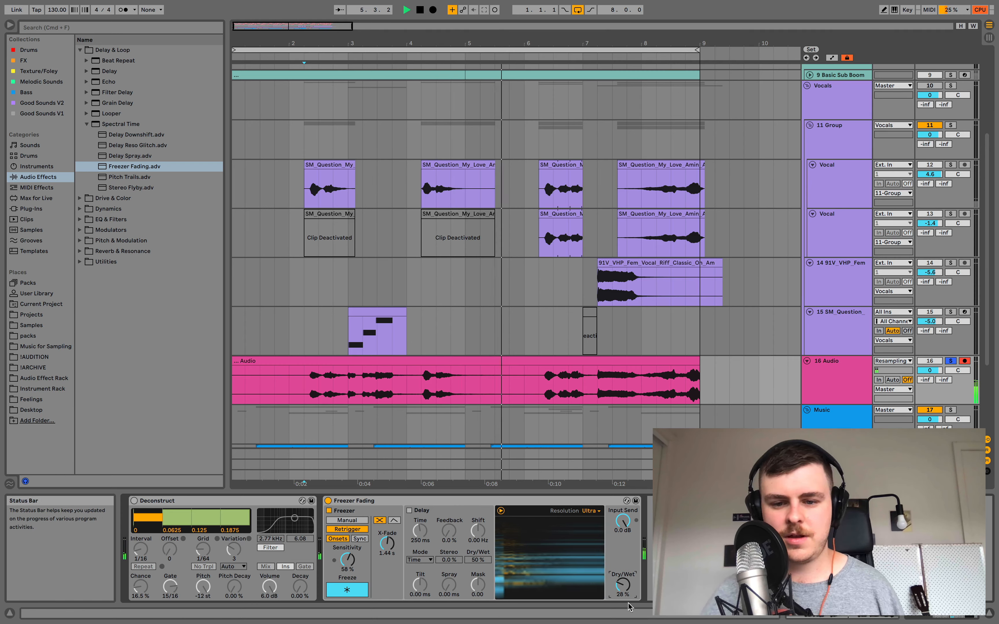
pyautogui.moveTo(622, 586); pyautogui.dragTo(622, 595)
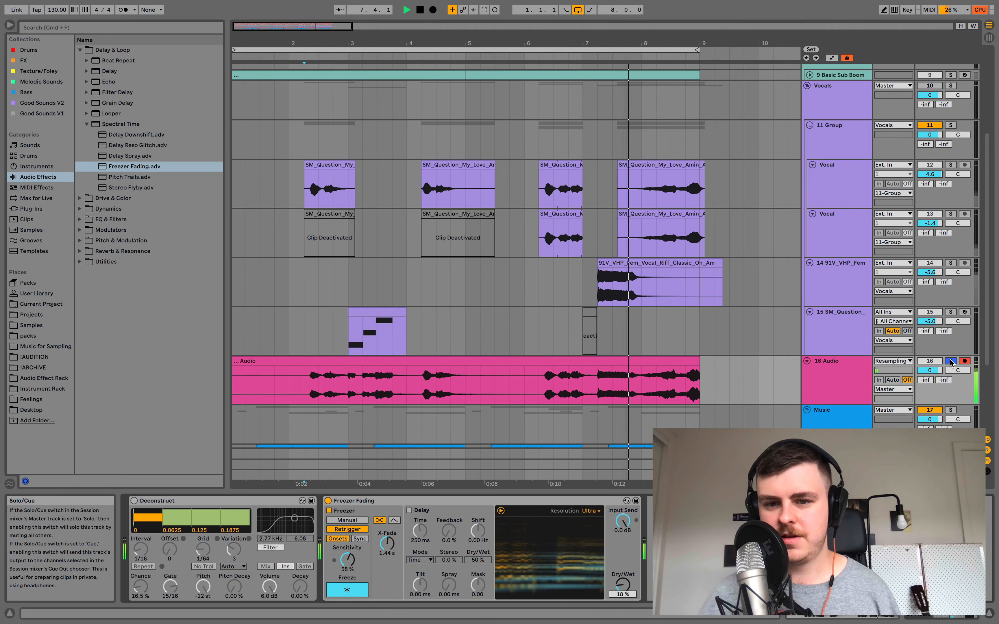
pyautogui.press('space')
# Step: Split the resampled clip at 3.2.1 and 4.1.1 to isolate the phrase between them
pyautogui.doubleClick(606, 359)
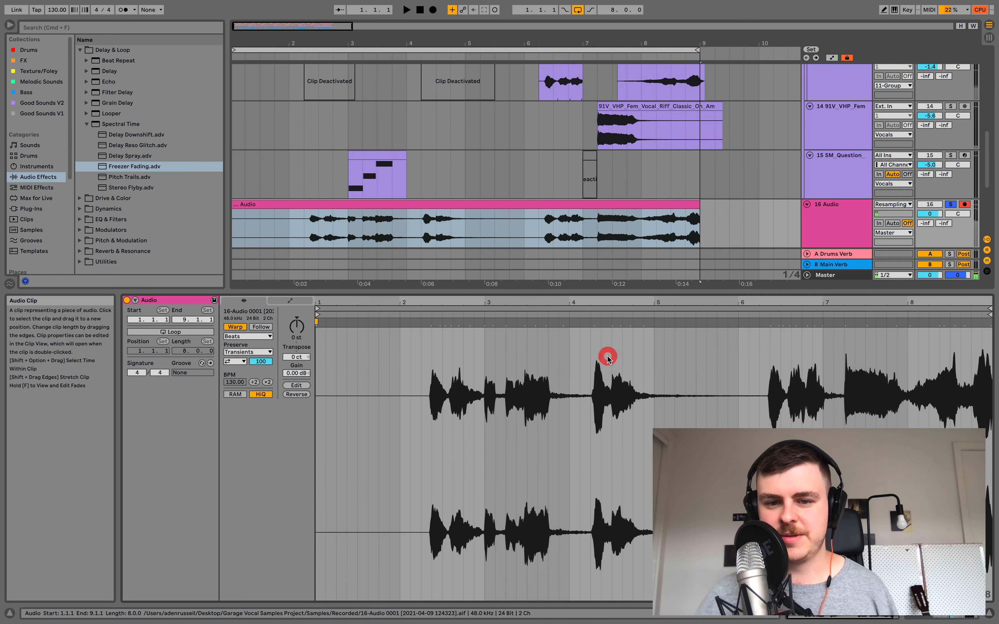
pyautogui.click(347, 231)
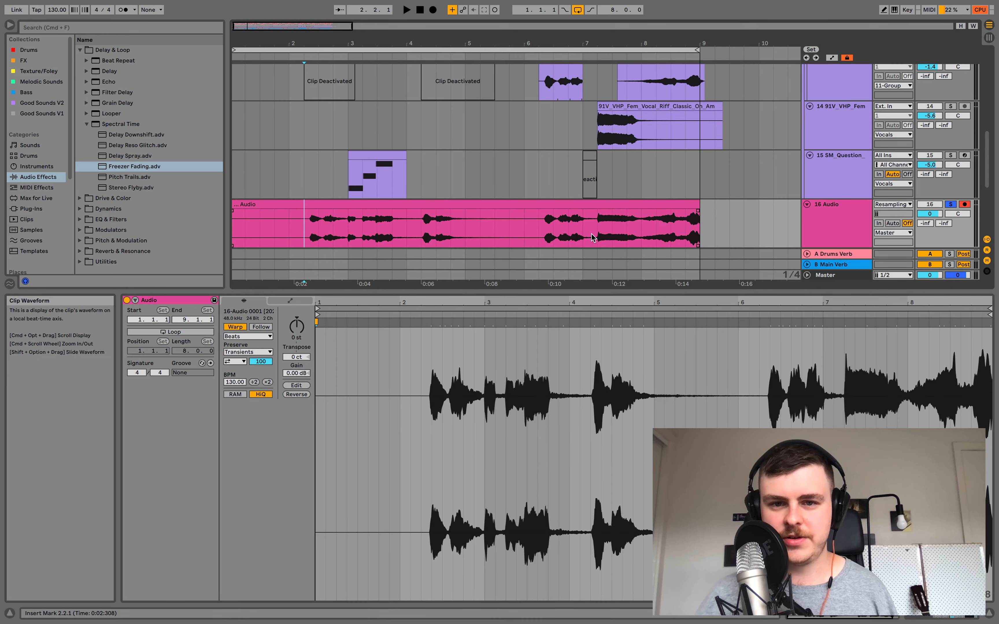
pyautogui.keyDown('shift'); pyautogui.click(412, 223); pyautogui.keyUp('shift')
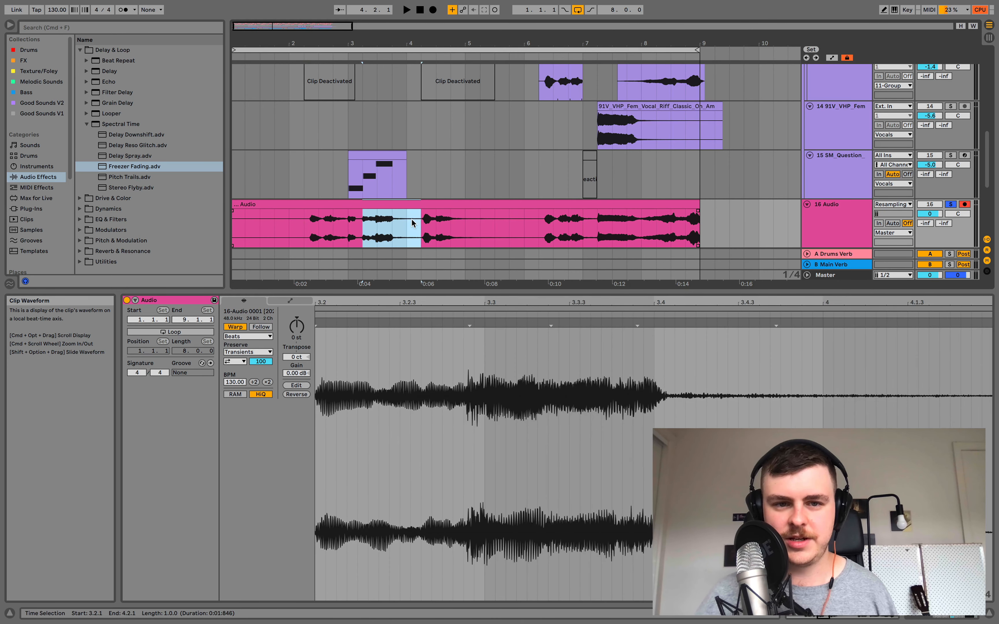
pyautogui.press('super+e')
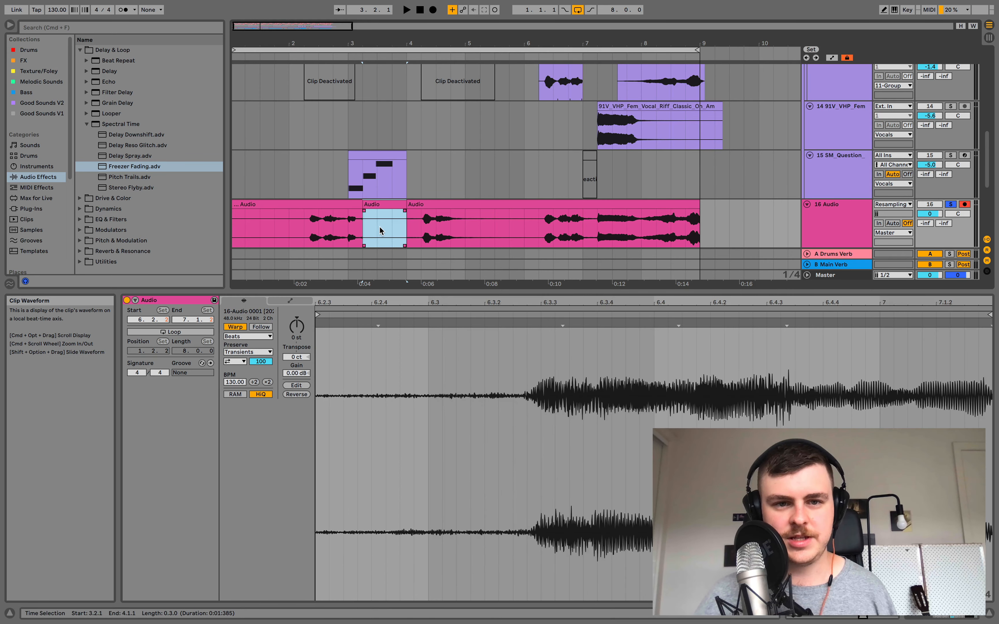
# Step: Unsolo the resampled track, audition it in the mix from 2.2.1 and place the insert marker at 4.2.1
pyautogui.click(951, 204)
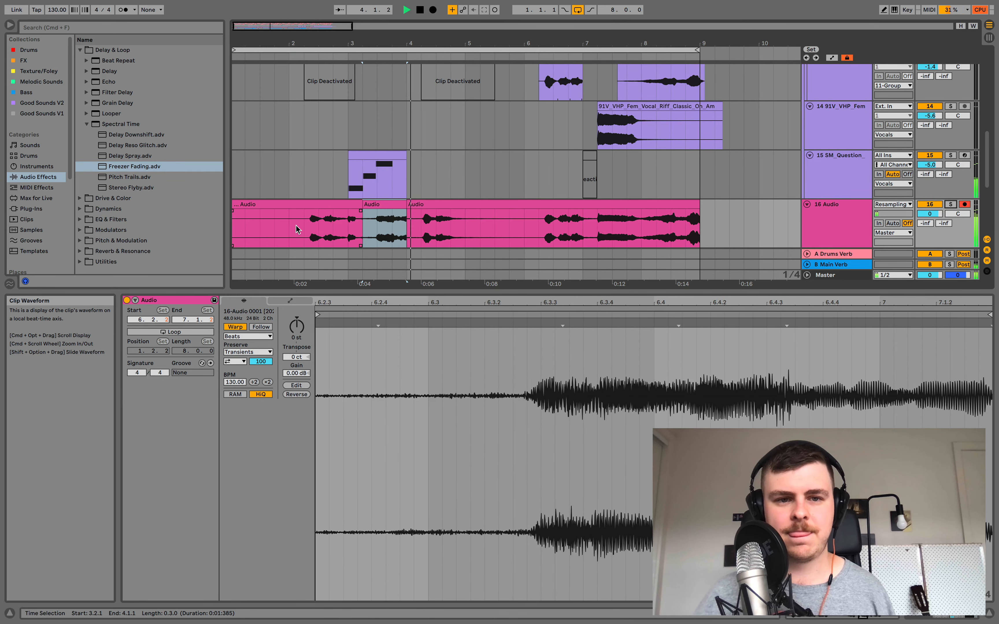
pyautogui.click(303, 231)
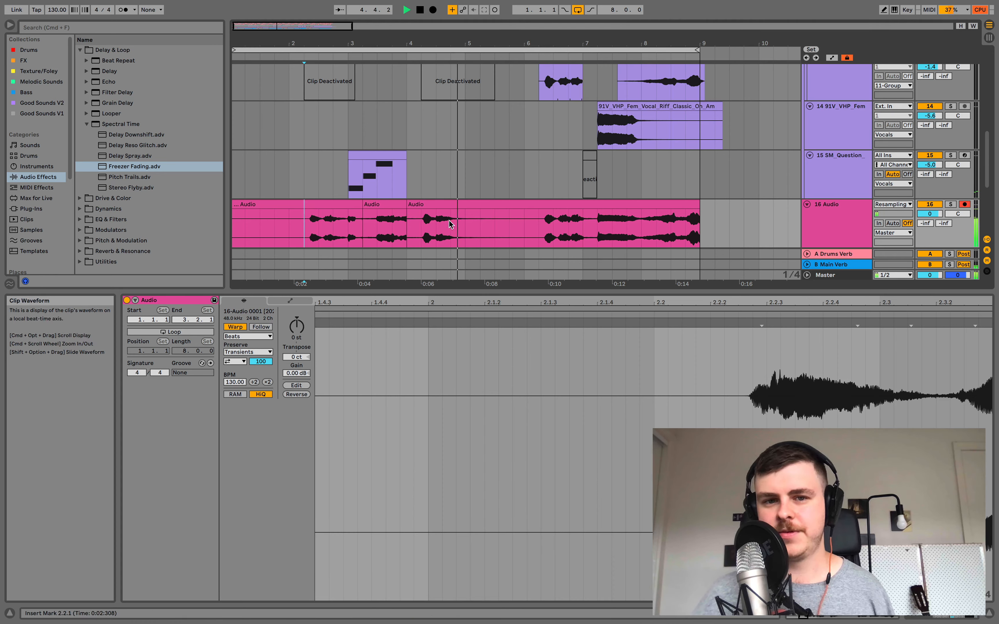
pyautogui.press('space')
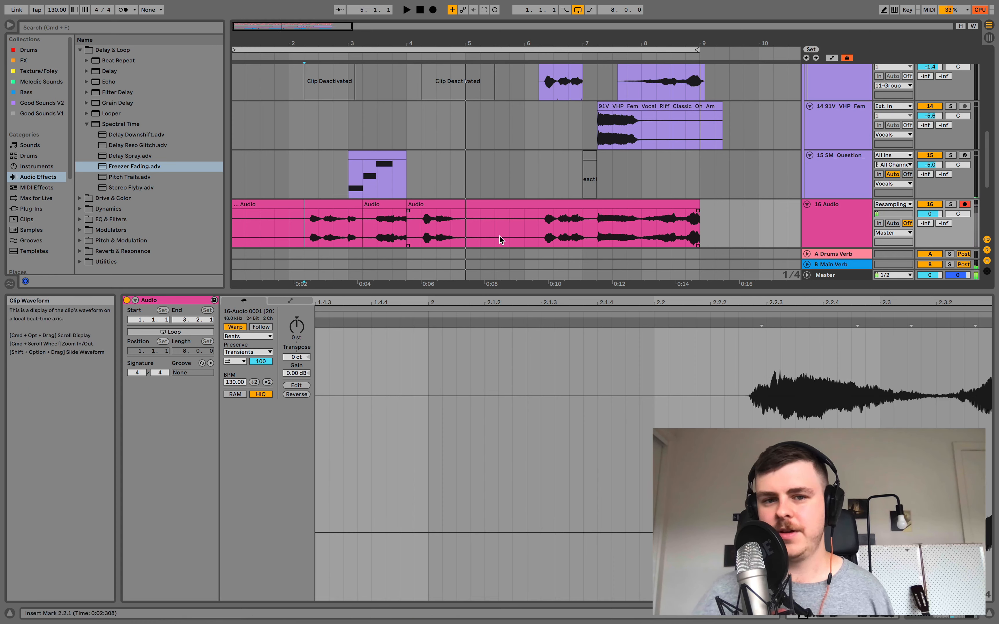
pyautogui.click(423, 218)
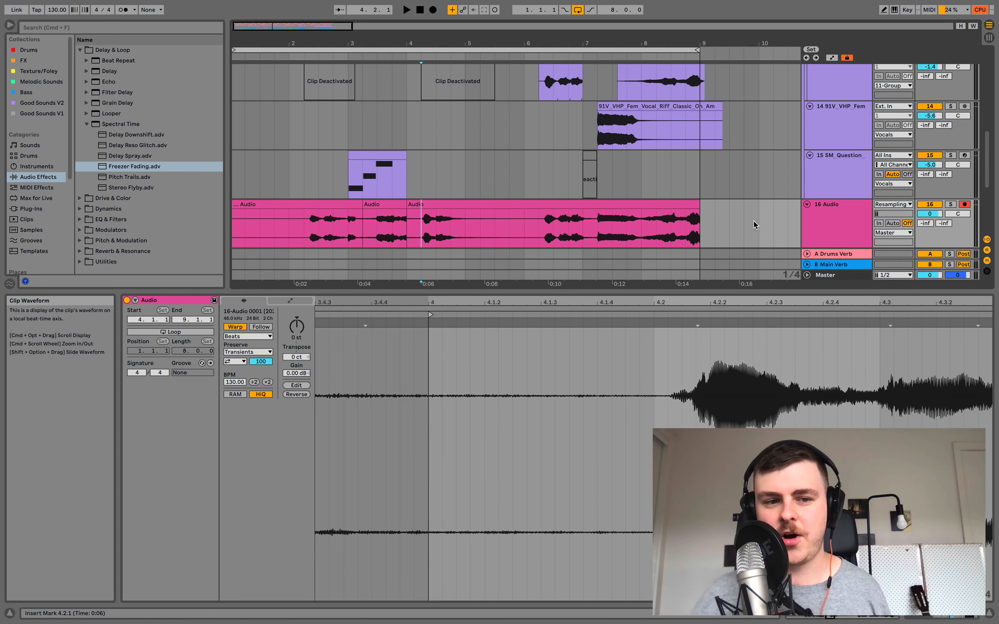
# Step: Insert a Compressor before Freezer Fading with a 4.00:1 ratio, 1.39 ms attack and 113 ms release
pyautogui.click(814, 182)
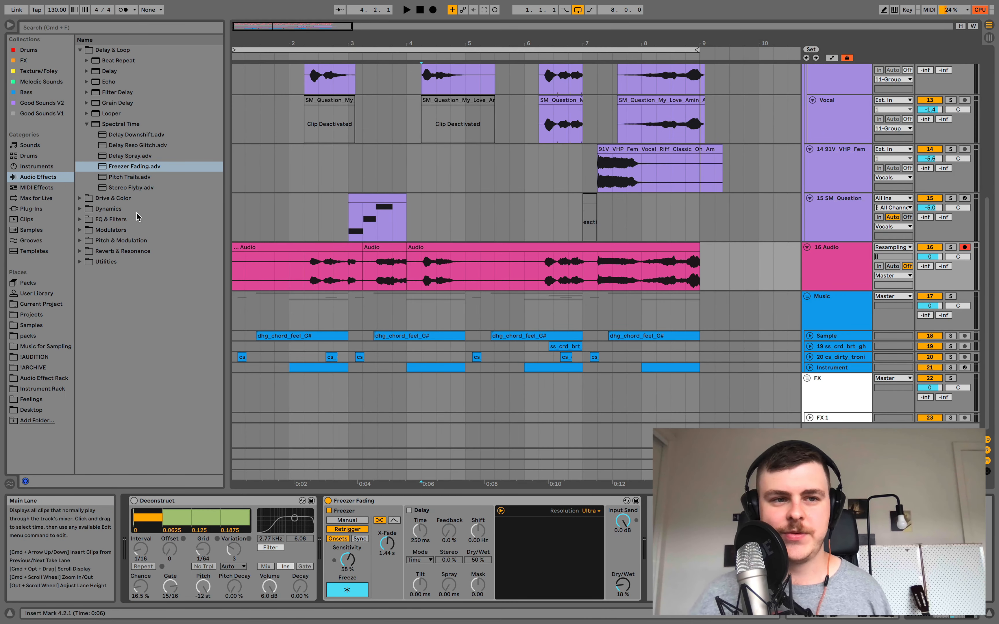
pyautogui.click(80, 50)
pyautogui.click(80, 72)
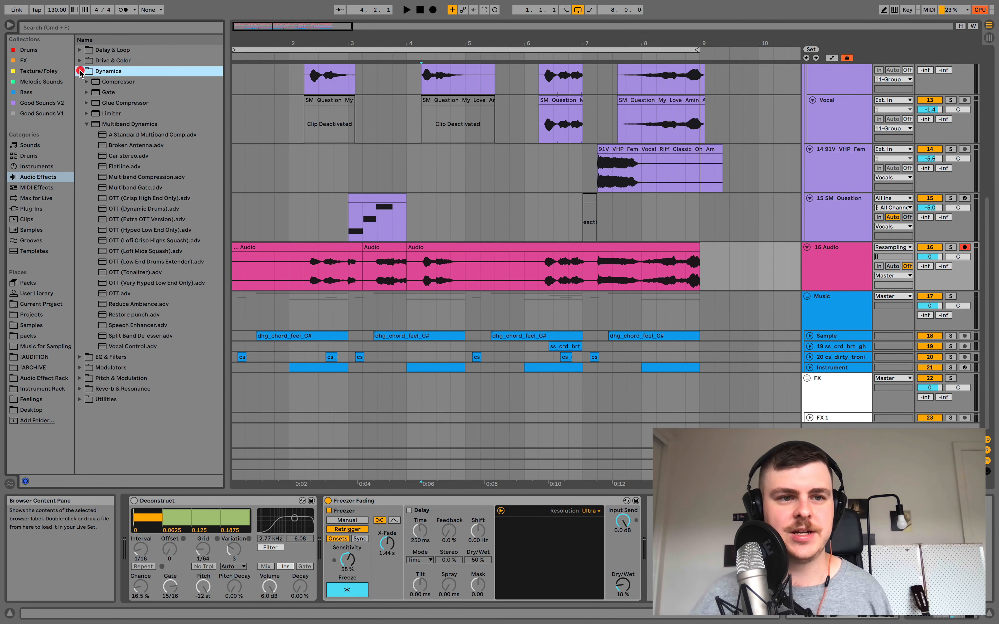
pyautogui.click(87, 82)
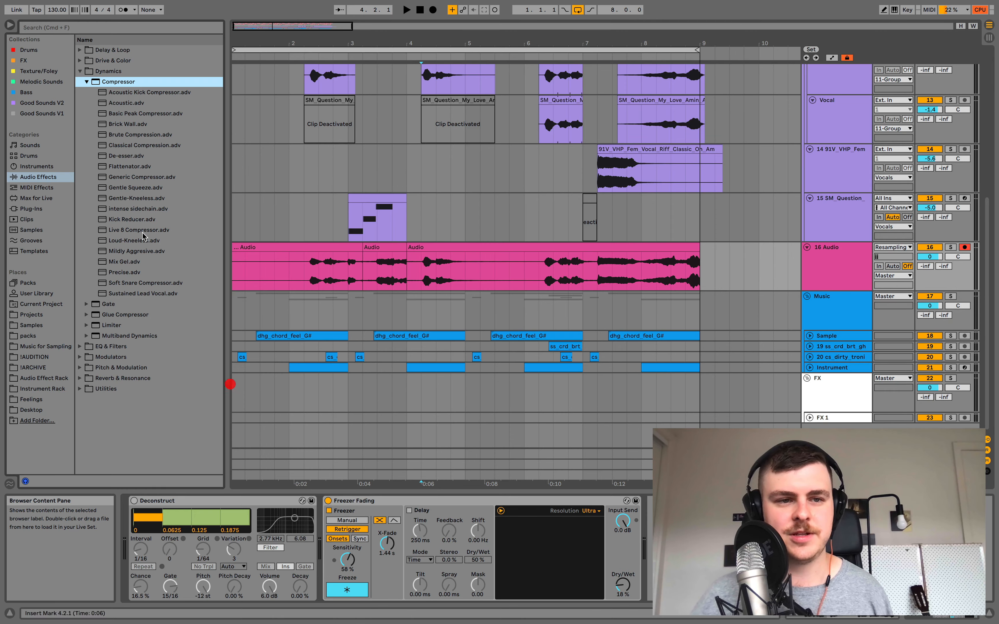
pyautogui.moveTo(126, 86); pyautogui.dragTo(337, 591)
pyautogui.click(335, 524)
pyautogui.write('4.00 : 1')
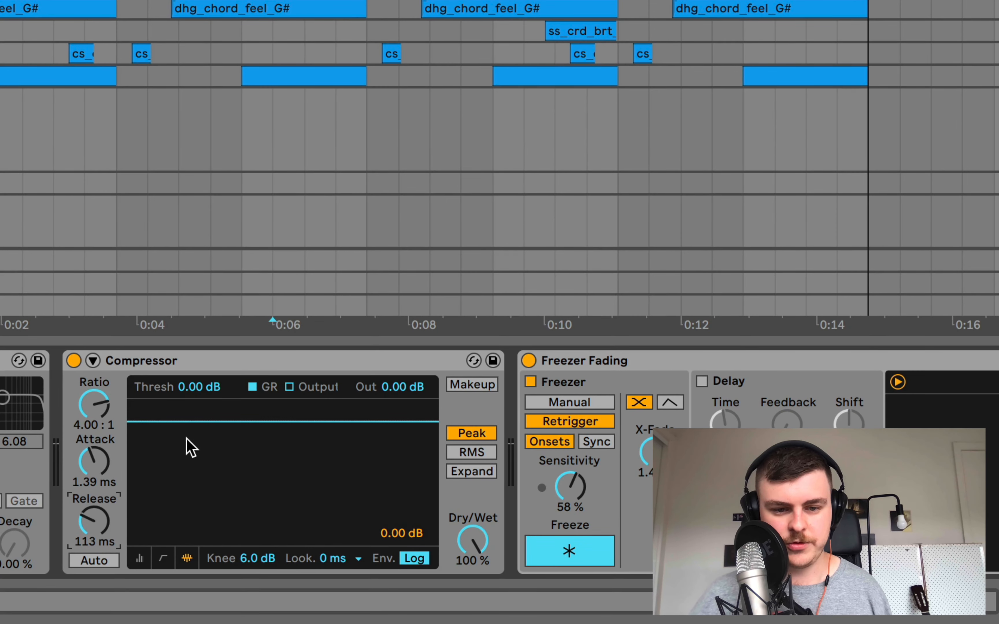
# Step: Set the Compressor's threshold to -20.6 dB, enable Makeup and reduce its dry/wet to 51% during playback
pyautogui.press('space')
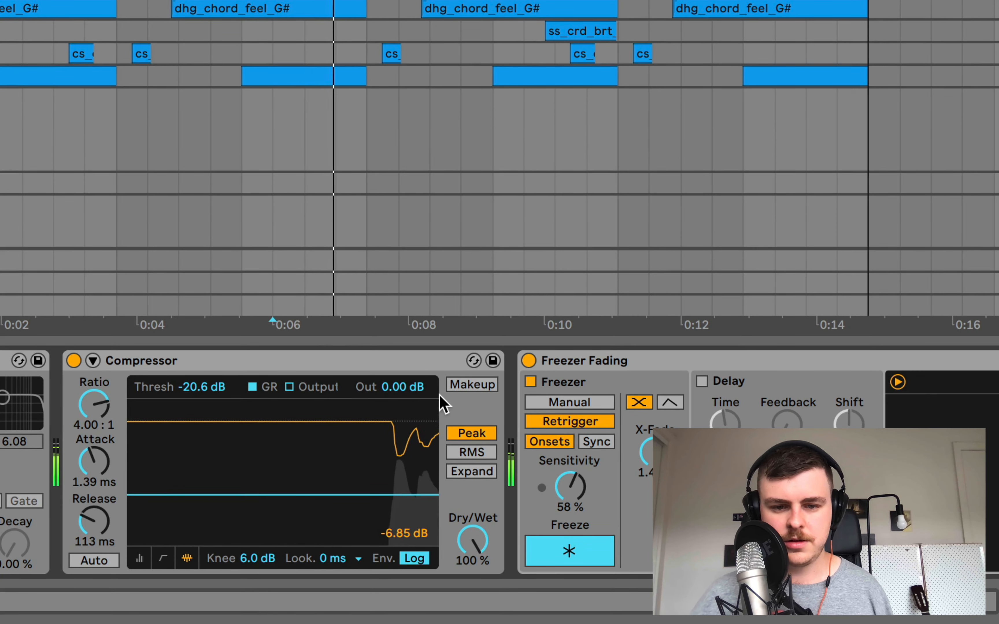
pyautogui.click(471, 384)
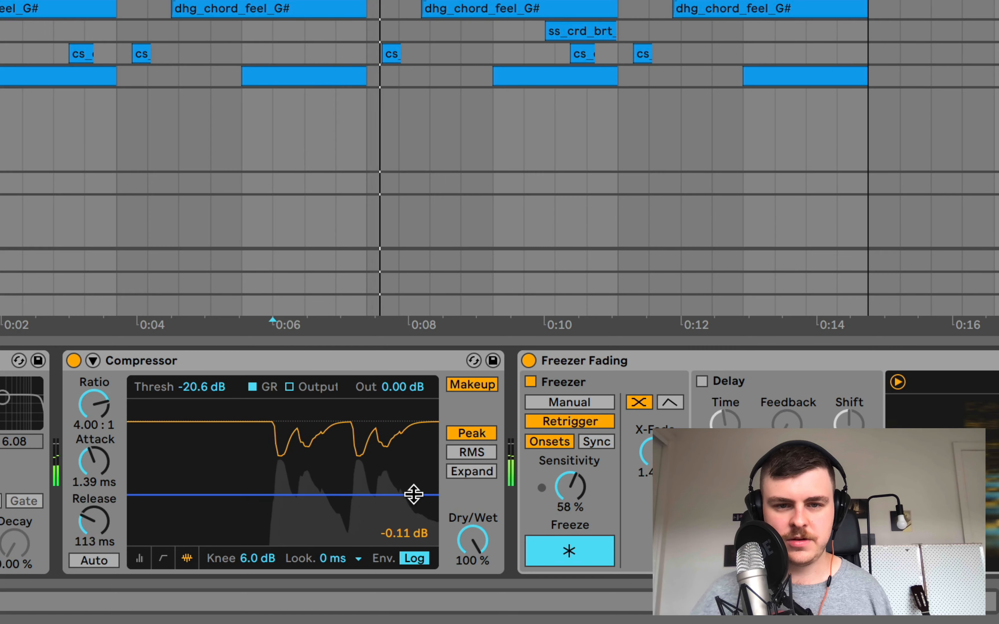
pyautogui.moveTo(472, 541); pyautogui.dragTo(472, 574)
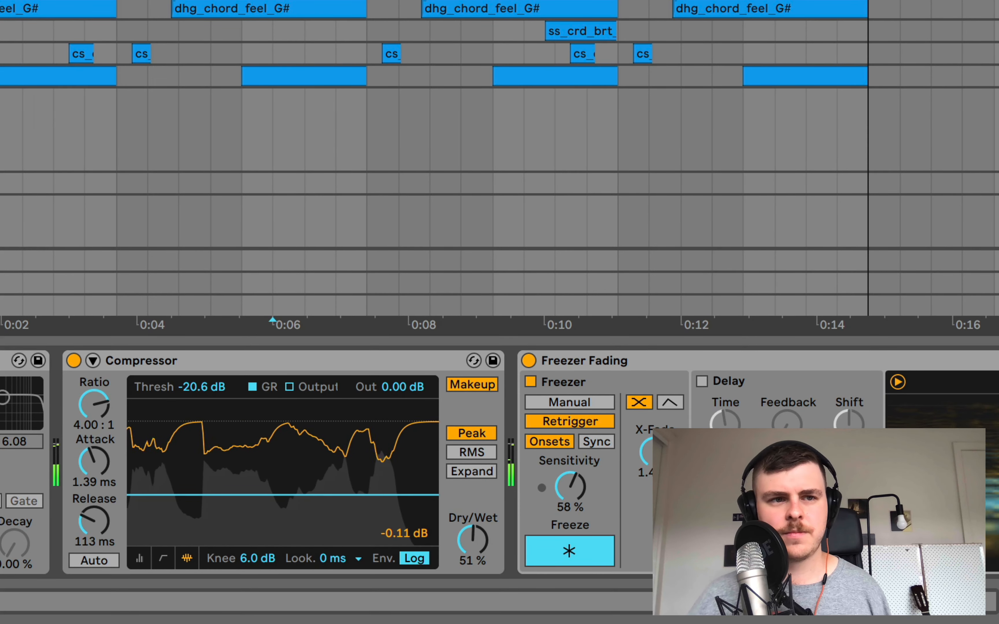
pyautogui.press('space')
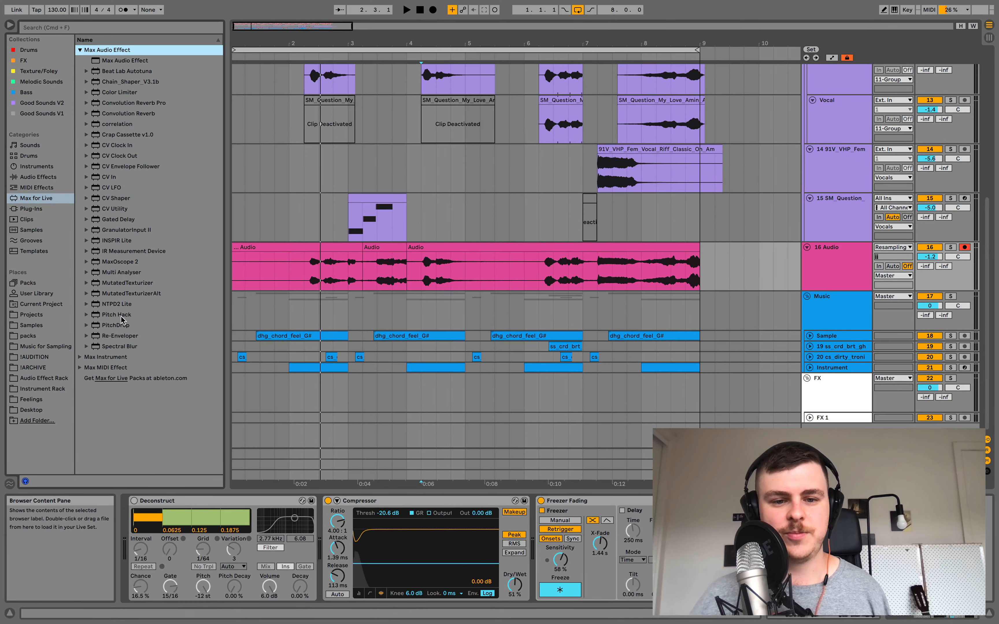
# Step: Insert Pitch Hack between the Compressor and Freezer Fading and set its pitch to -7 st and dry/wet to 35% during playback
pyautogui.moveTo(118, 315); pyautogui.dragTo(584, 537)
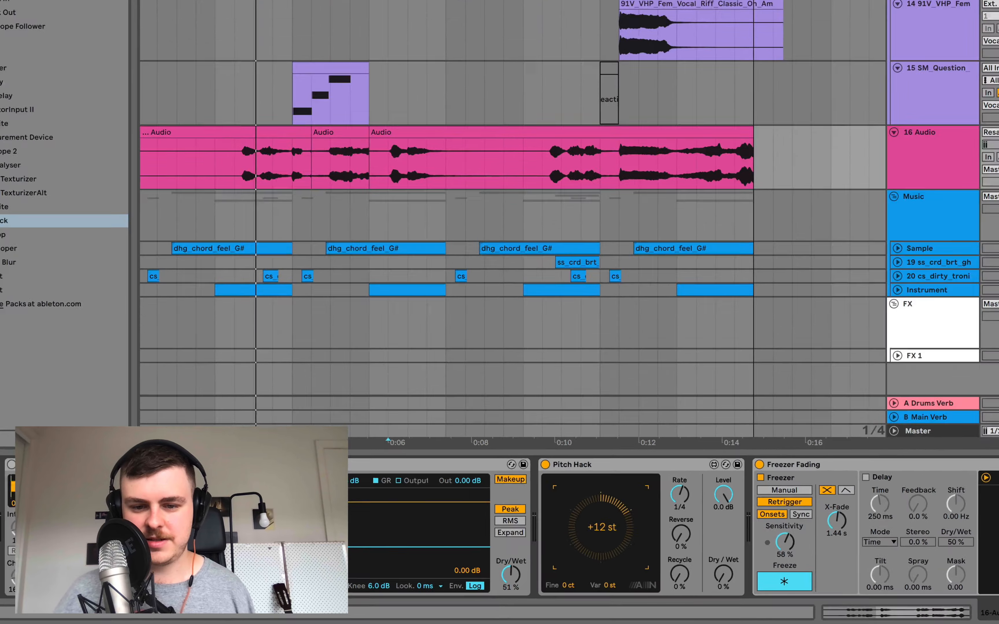
pyautogui.press('space')
pyautogui.moveTo(681, 586); pyautogui.dragTo(681, 567)
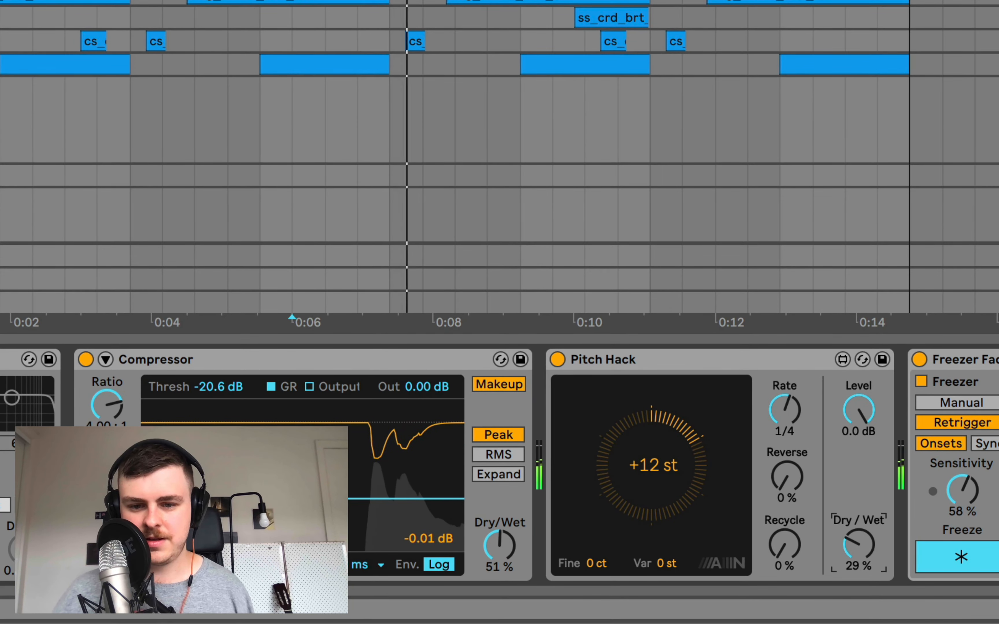
pyautogui.moveTo(858, 545); pyautogui.dragTo(858, 550)
pyautogui.moveTo(651, 466); pyautogui.dragTo(652, 491)
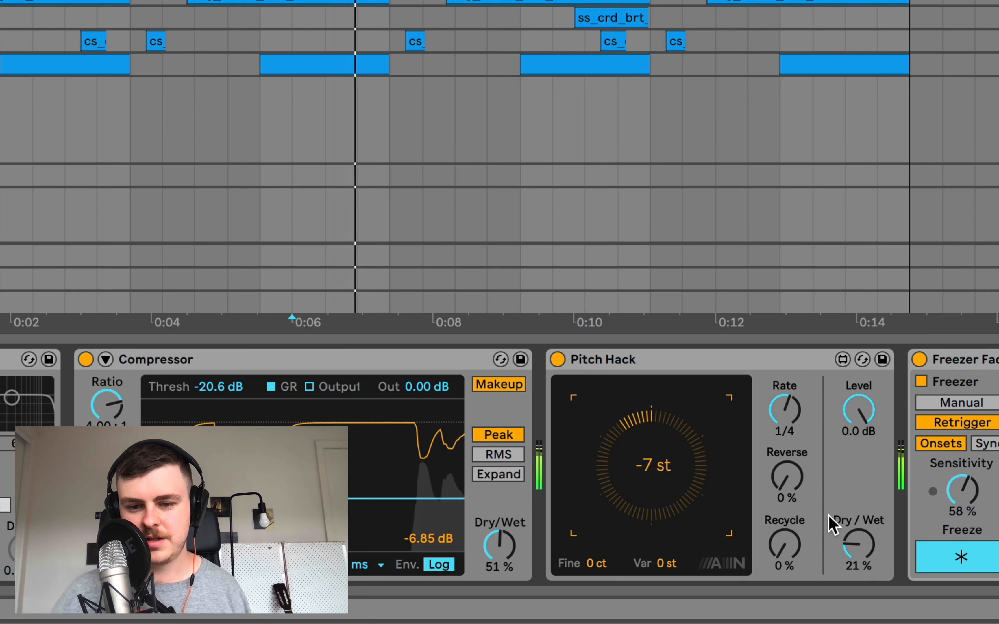
pyautogui.moveTo(867, 569)
pyautogui.mouseDown()
pyautogui.moveTo(866, 555)
pyautogui.moveTo(855, 553)
pyautogui.mouseUp()
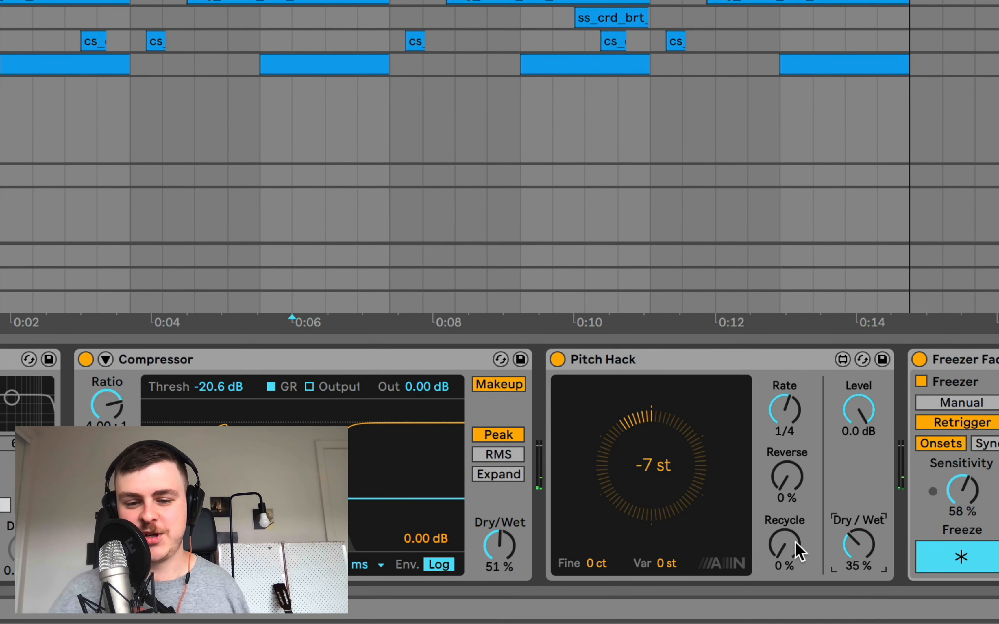
pyautogui.click(784, 544)
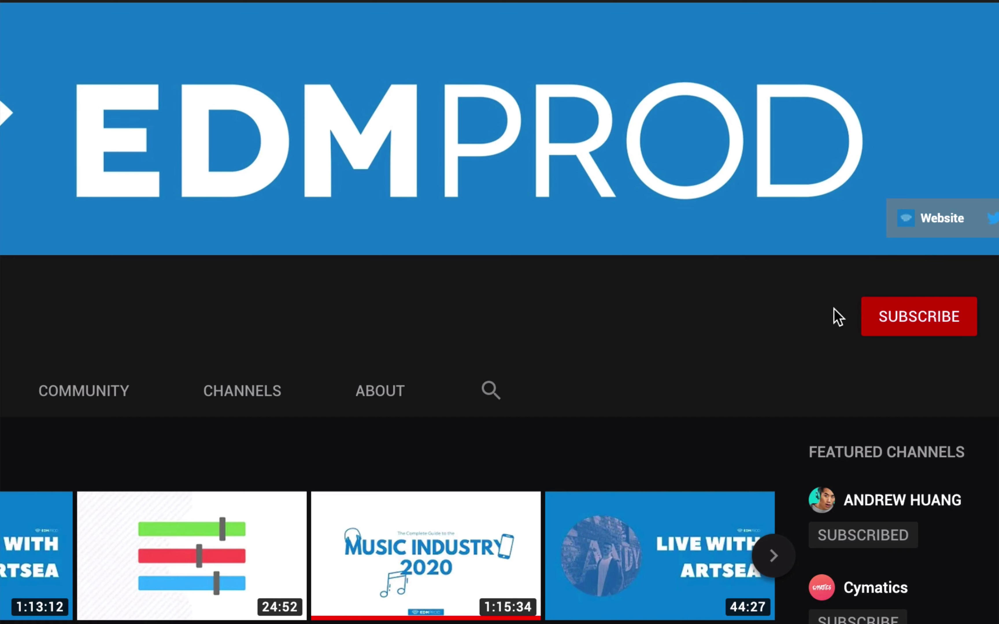
# Step: Switch to YouTube to subscribe to the EDMProd channel, and start a Facebook post reading "Check out this dope video from EDMProd! I"
pyautogui.click(900, 328)
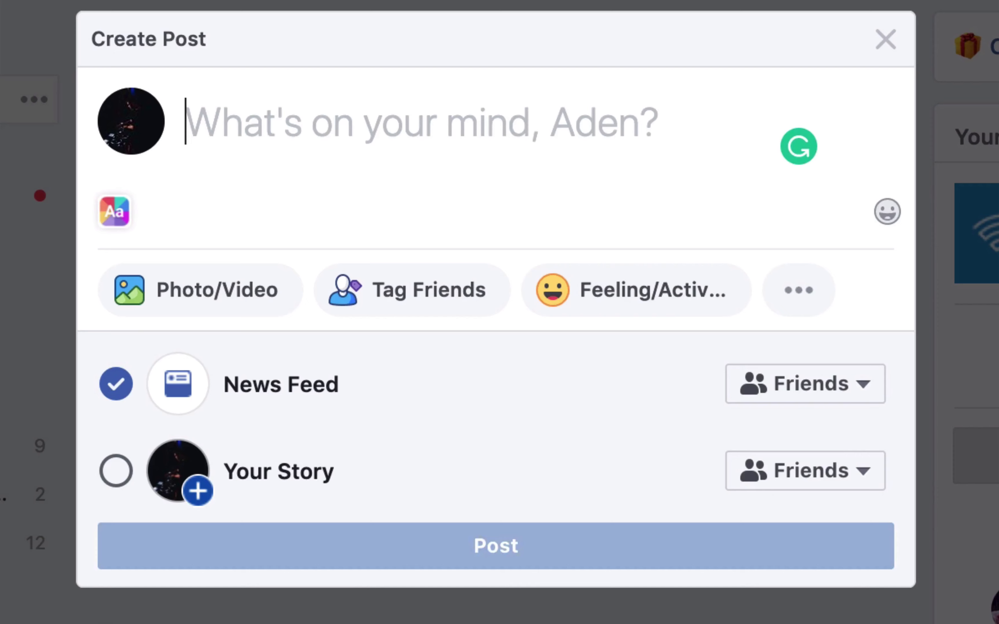
pyautogui.write('Check out this dope video f')
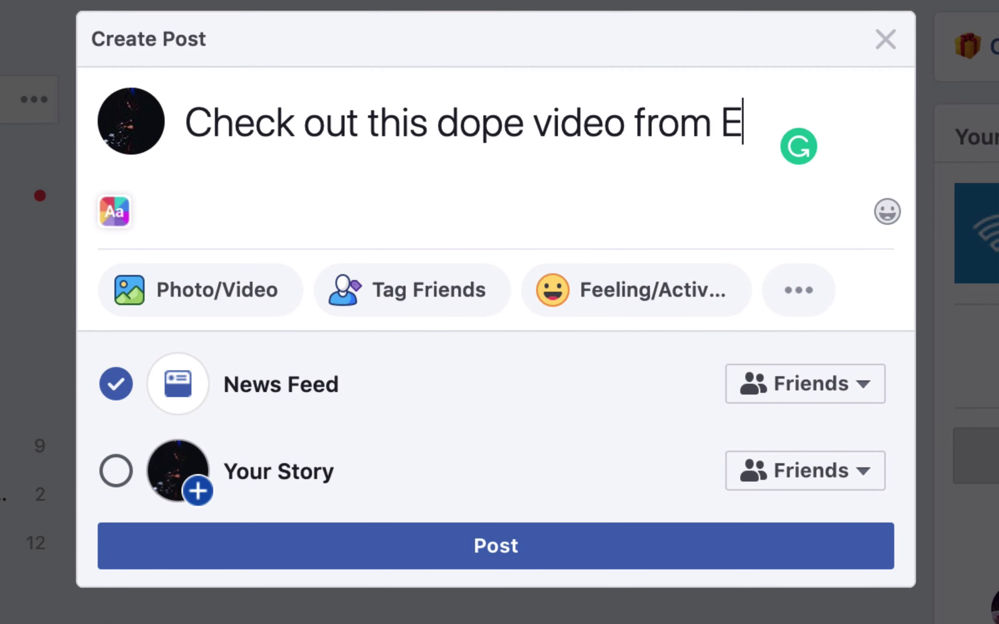
pyautogui.write('rod! I')
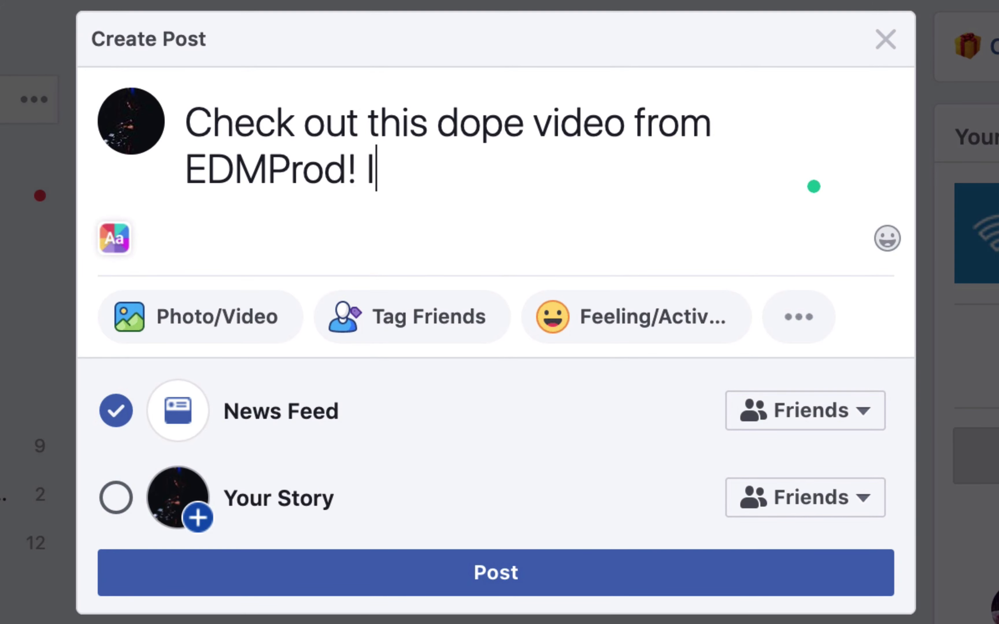